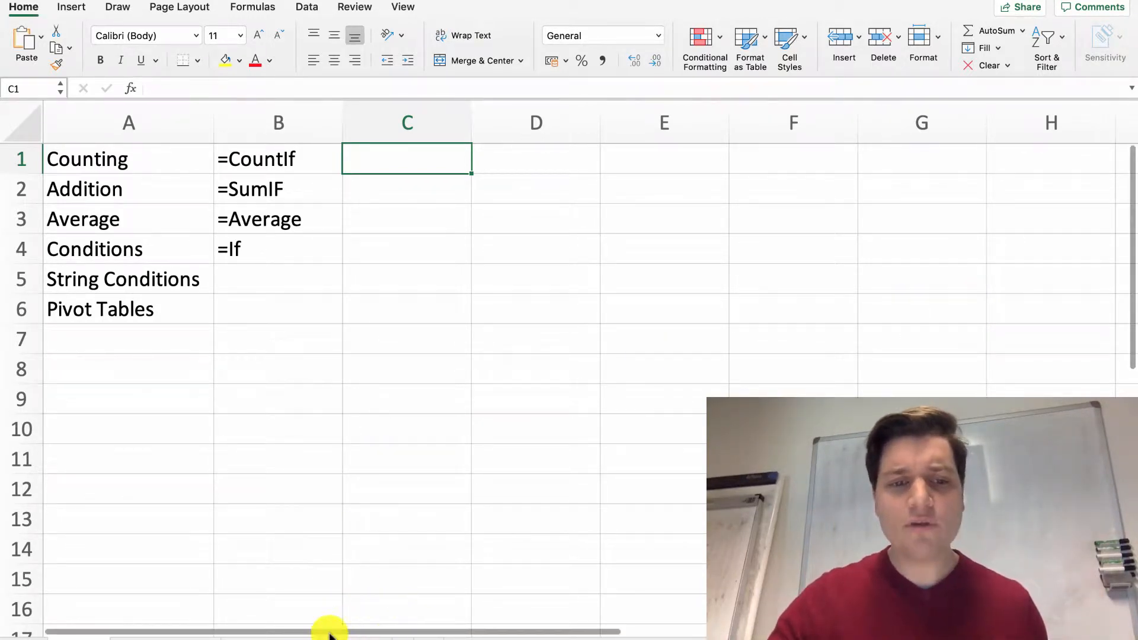
# - Examine the Ethnicity column on the 100 Anon Scans Share sheet and the Ethnicity and Number headings on Sheet3
pyautogui.click(308, 638)
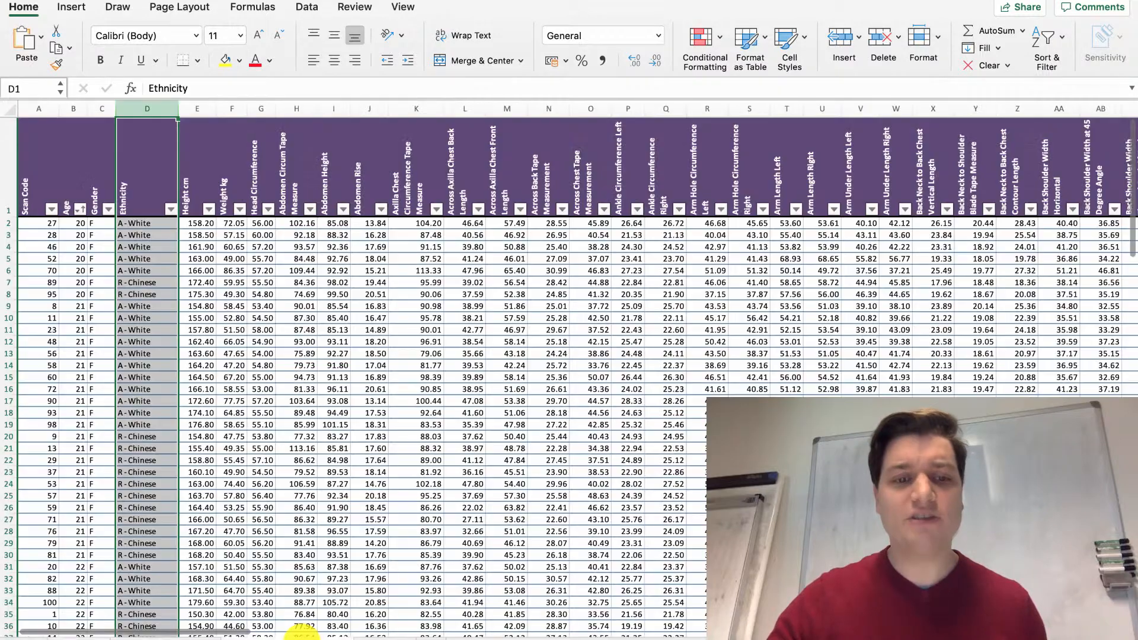
pyautogui.click(146, 233)
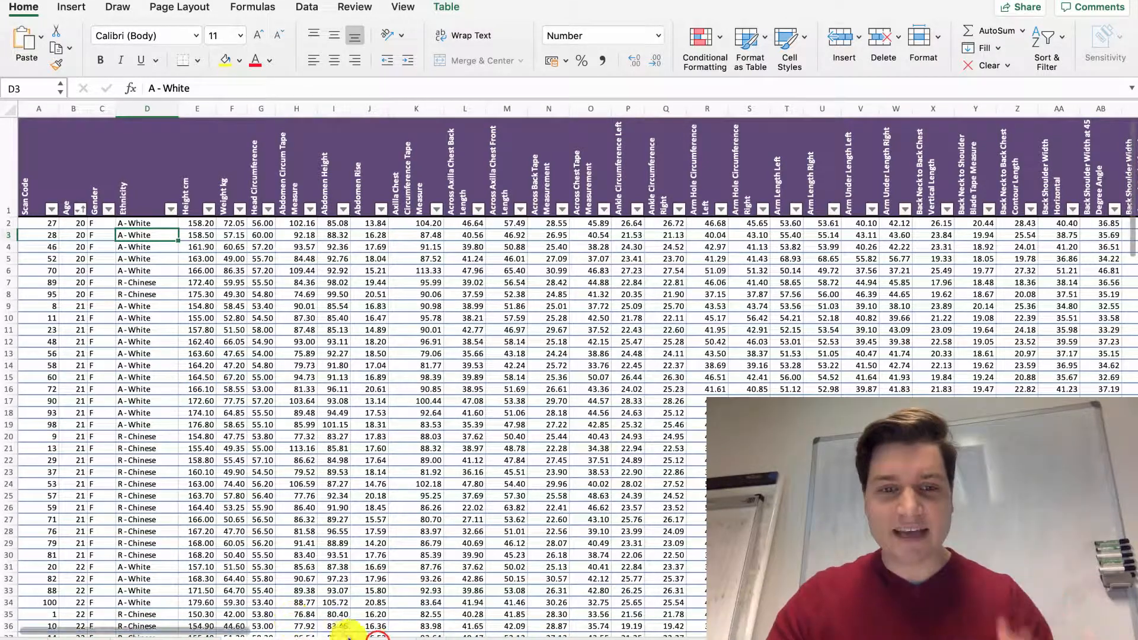
pyautogui.click(378, 639)
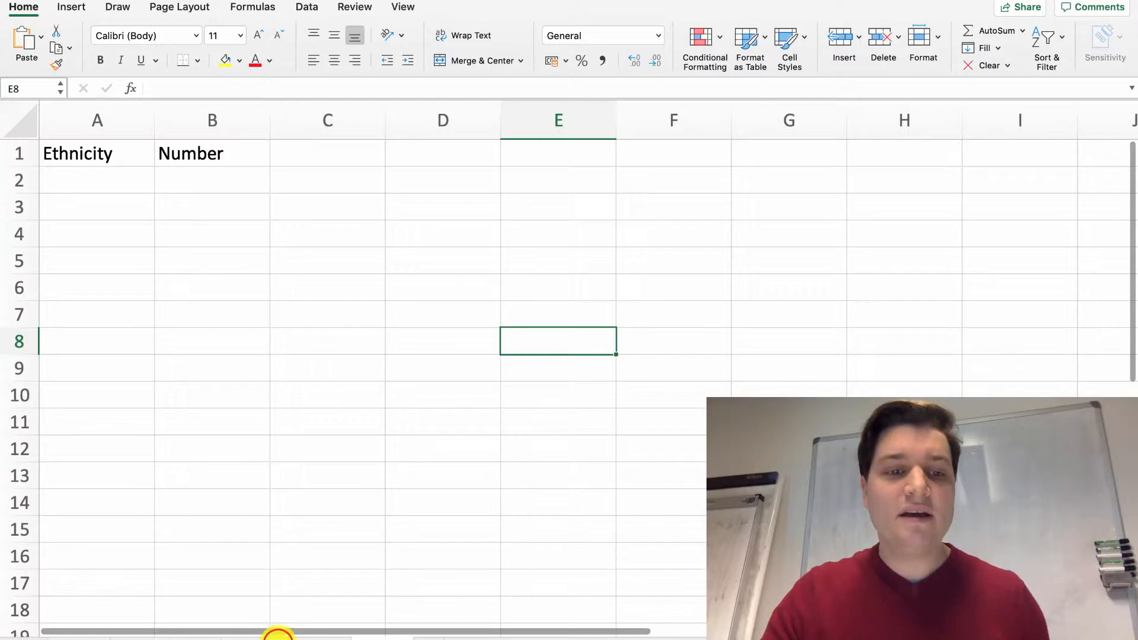
pyautogui.click(278, 631)
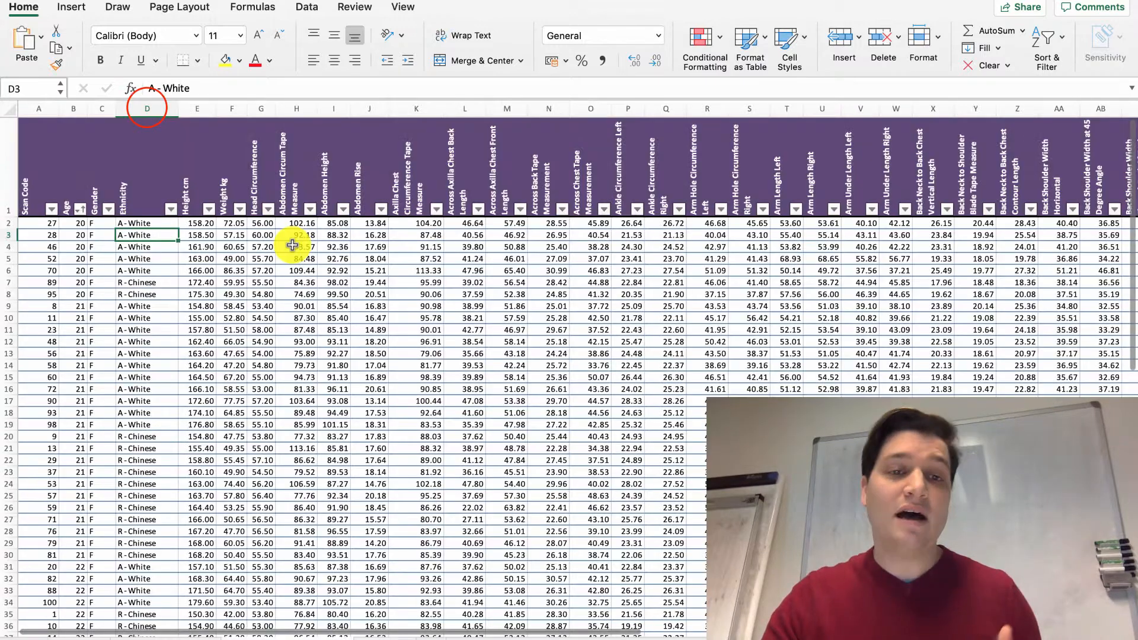
pyautogui.click(147, 108)
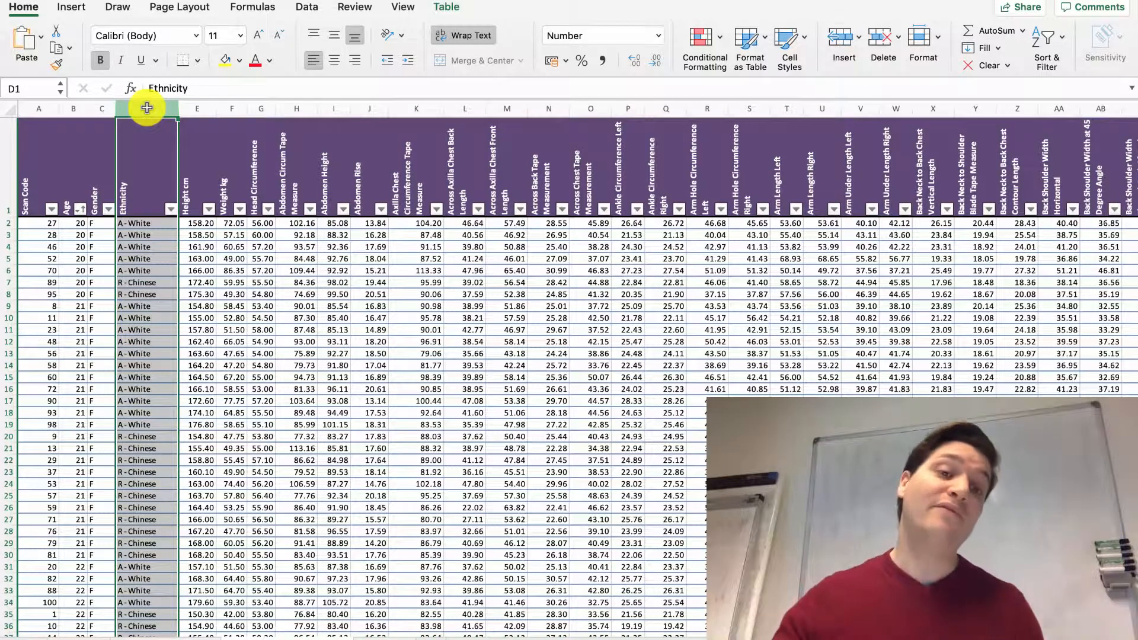
pyautogui.click(258, 409)
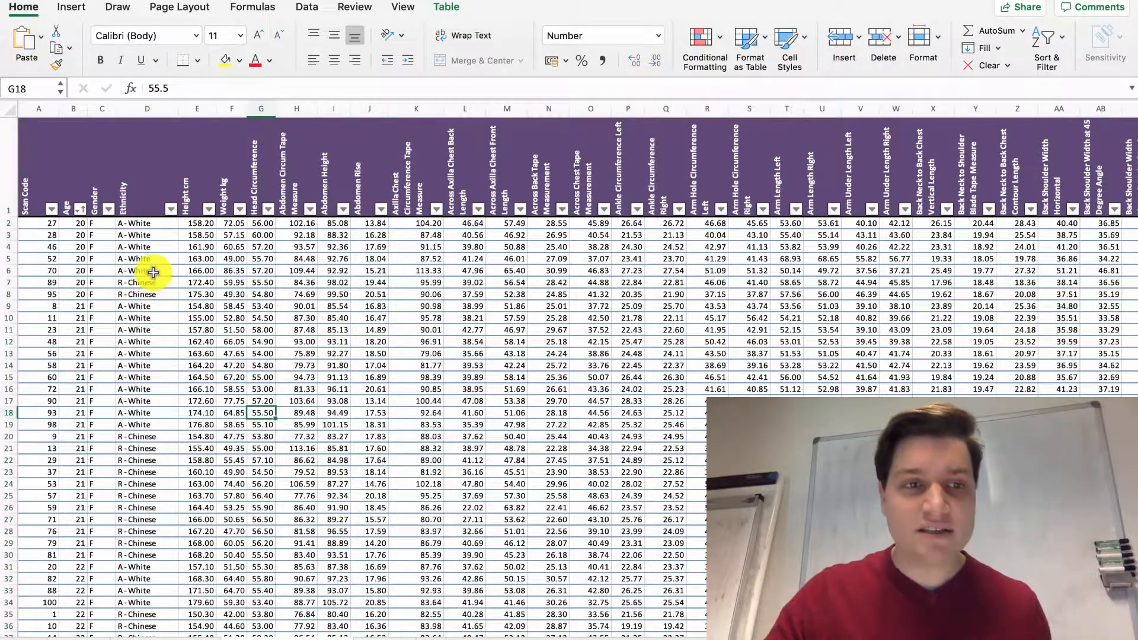
# - Copy the labels A - White and R - Chinese from D6:D7 of the scan data into A2:A3 on Sheet3
pyautogui.moveTo(153, 272)
pyautogui.mouseDown()
pyautogui.moveTo(198, 315)
pyautogui.moveTo(148, 282)
pyautogui.mouseUp()
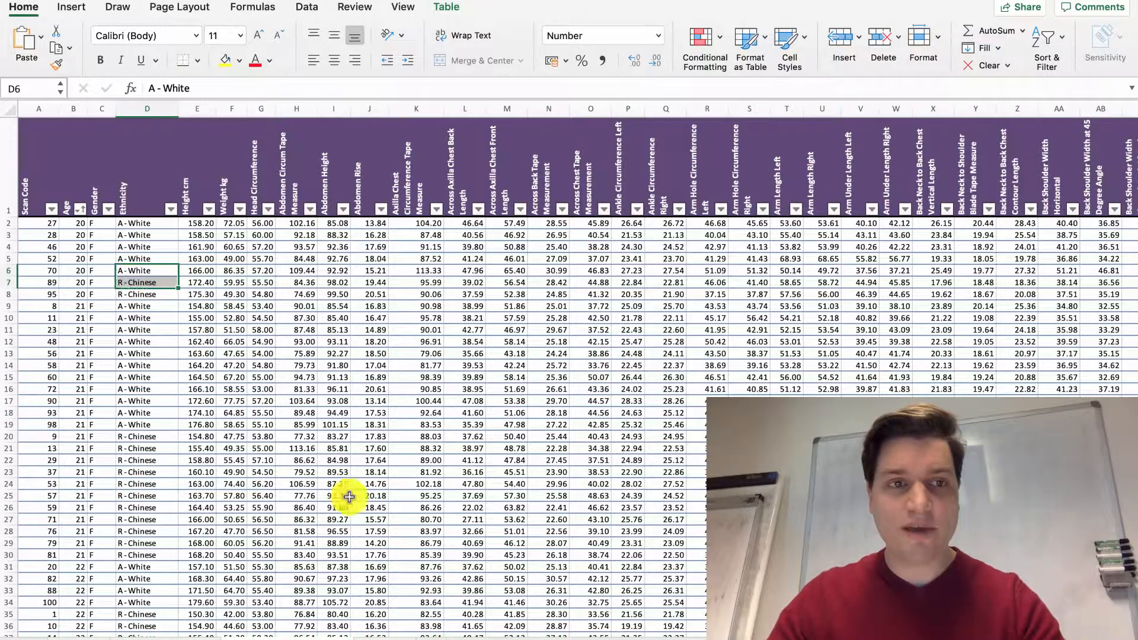
pyautogui.press('super+c')
pyautogui.click(386, 639)
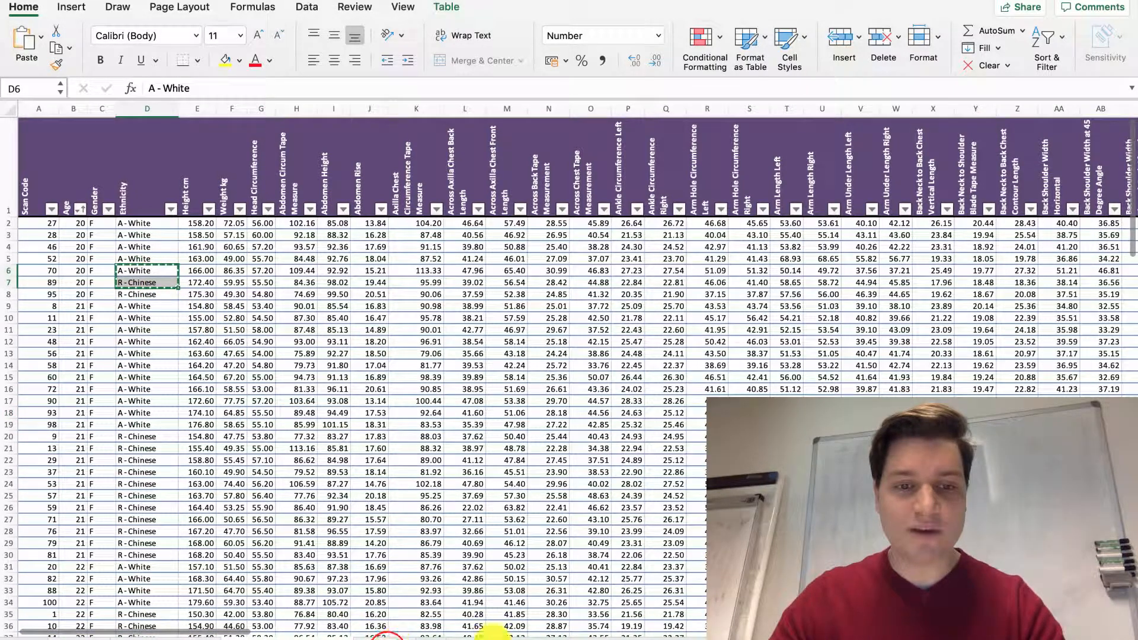
pyautogui.click(102, 185)
pyautogui.click(116, 180)
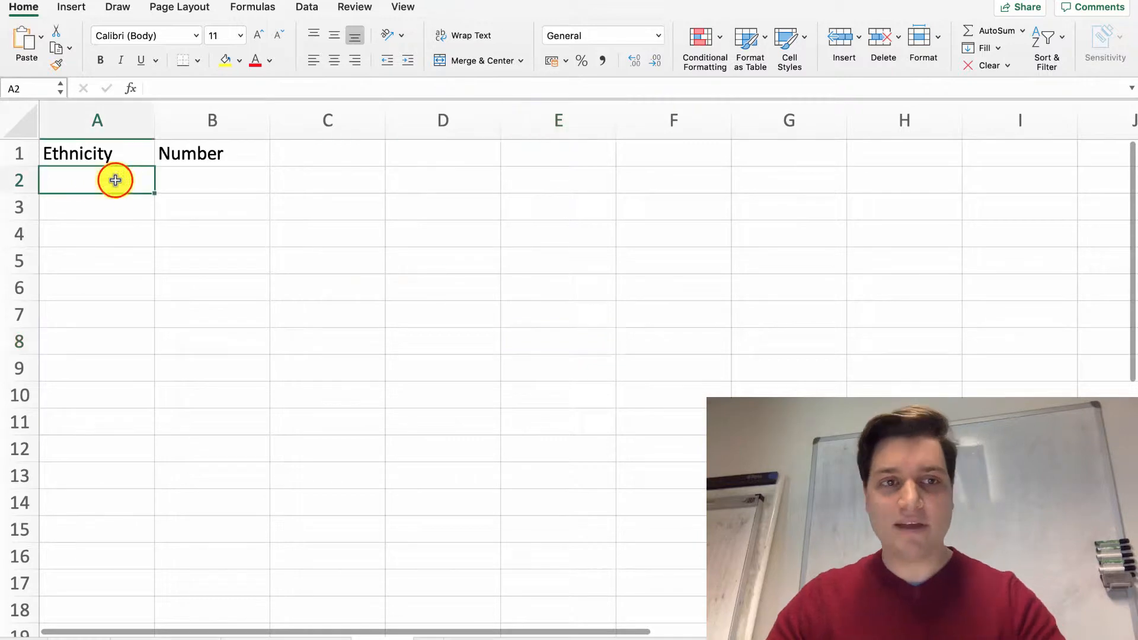
pyautogui.press('super+v')
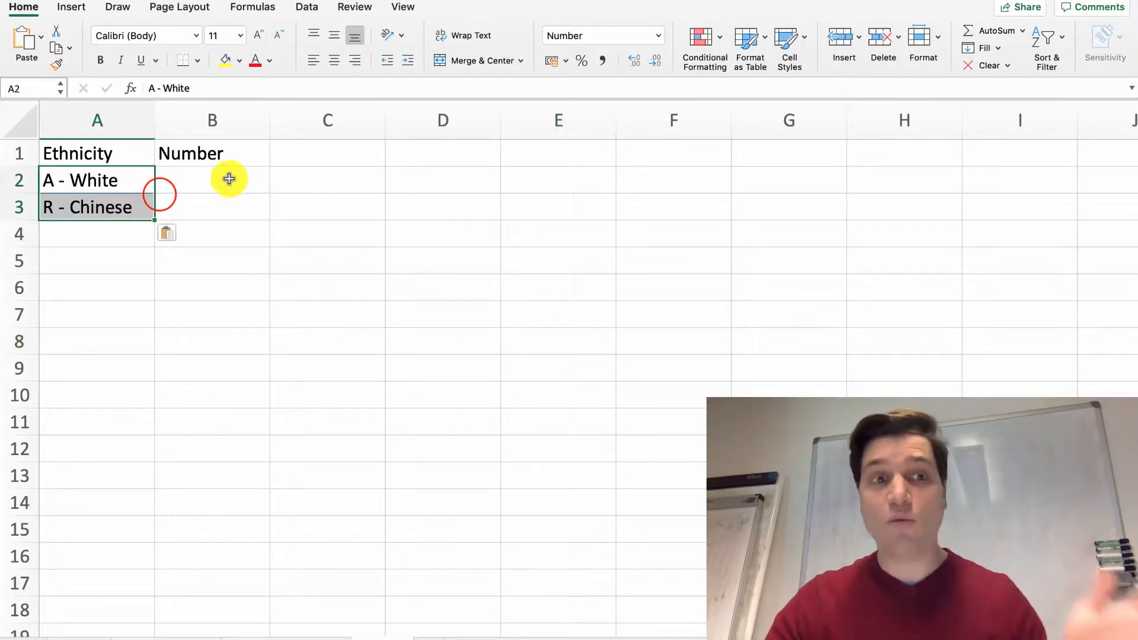
pyautogui.click(172, 202)
pyautogui.moveTo(151, 176); pyautogui.dragTo(122, 205)
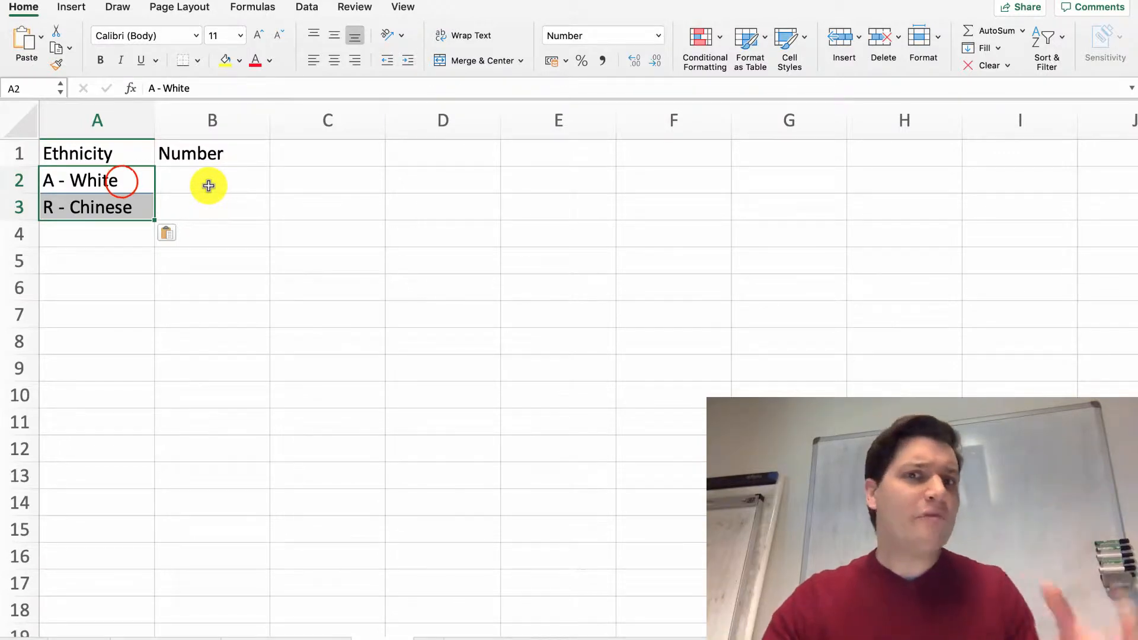
# - Enter a COUNTIF formula in B2 of Sheet3 that counts the entries in Table1[Ethnicity] matching the label in A2
pyautogui.click(125, 180)
pyautogui.click(178, 183)
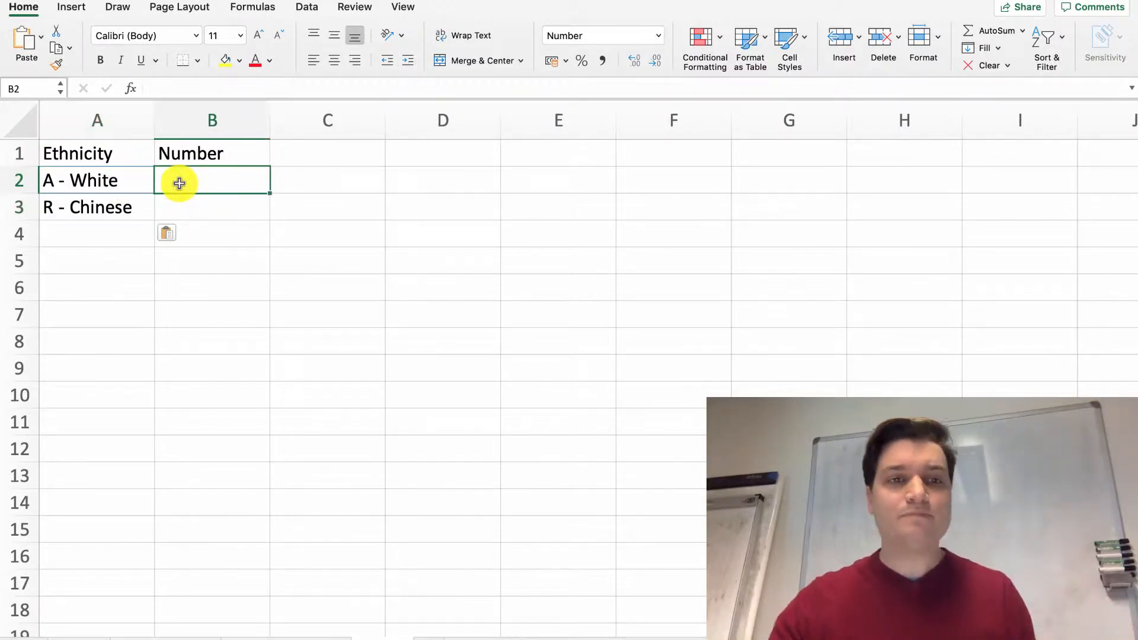
pyautogui.write('=')
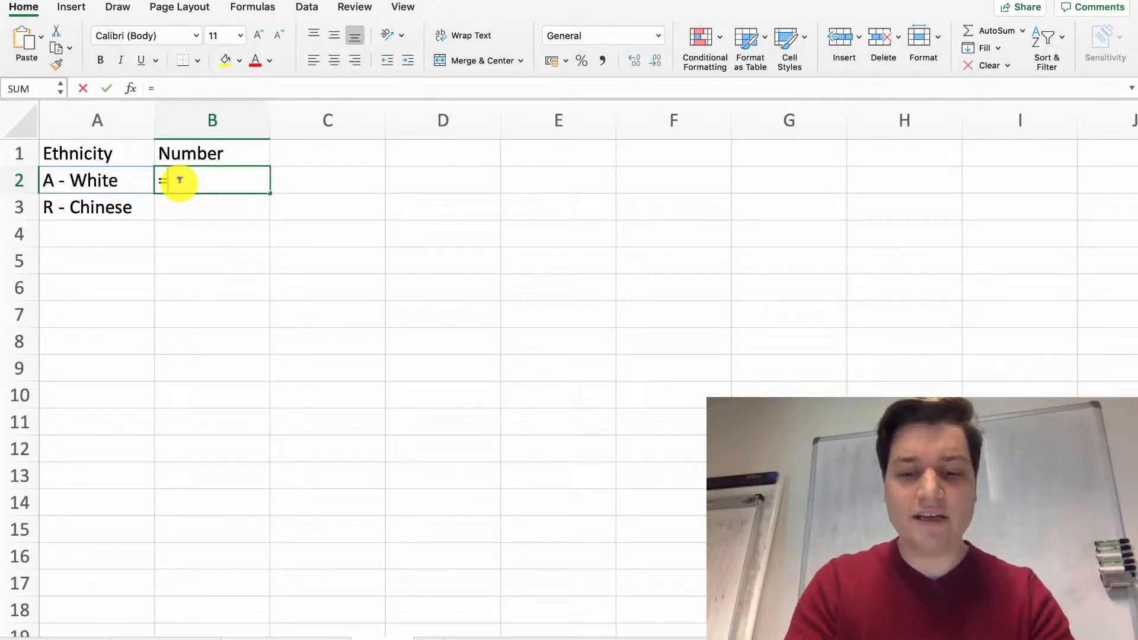
pyautogui.write('Count')
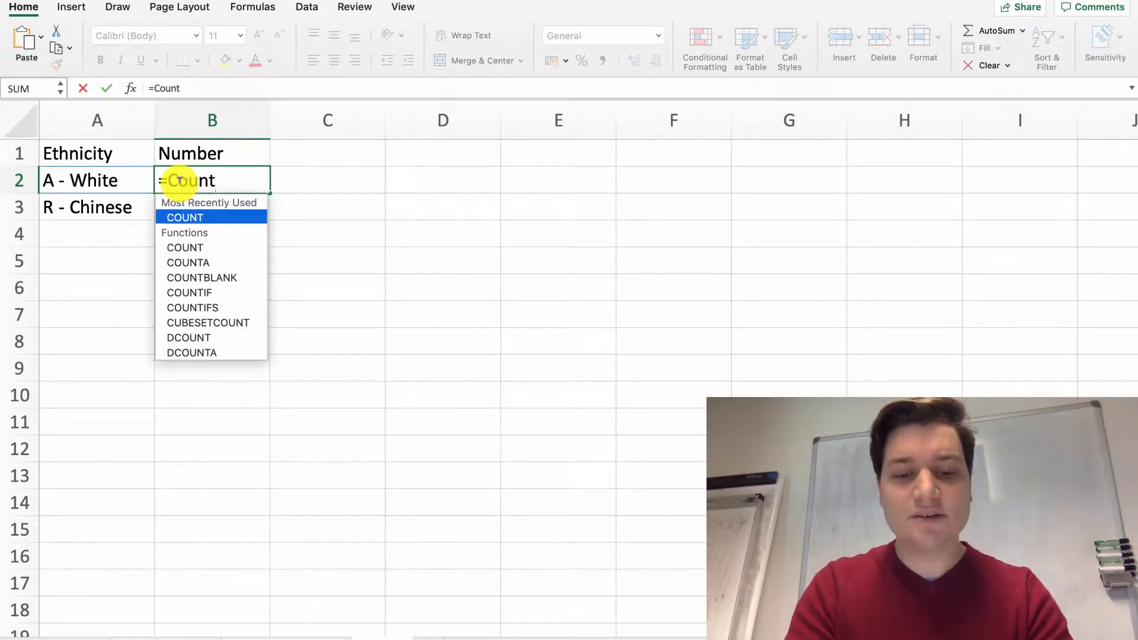
pyautogui.write('If(')
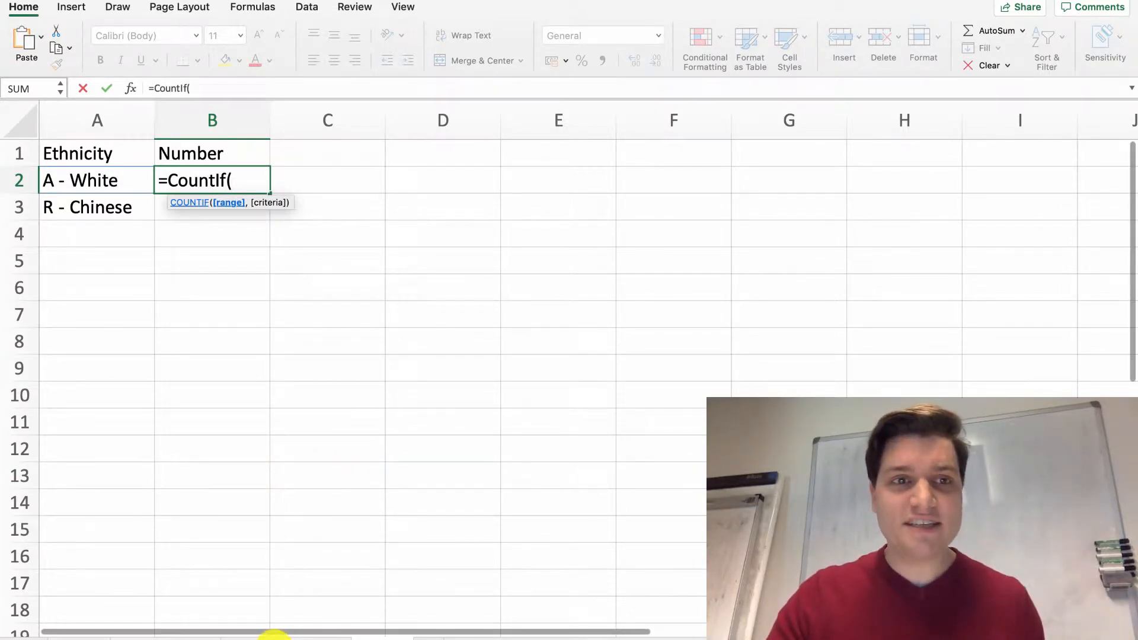
pyautogui.click(274, 637)
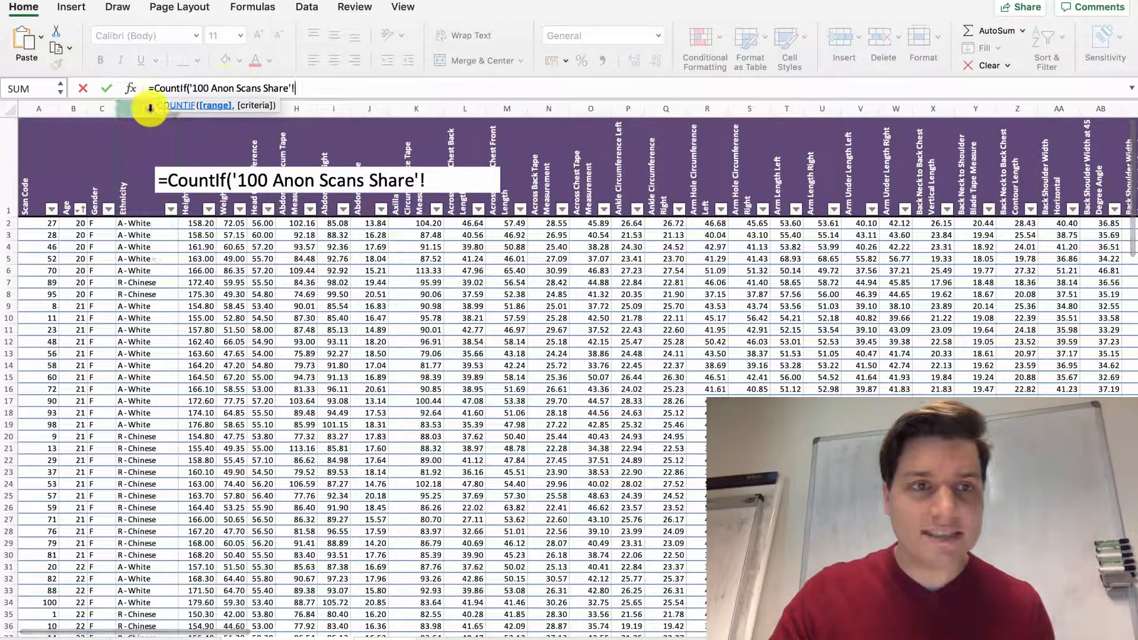
pyautogui.moveTo(140, 224); pyautogui.dragTo(168, 455)
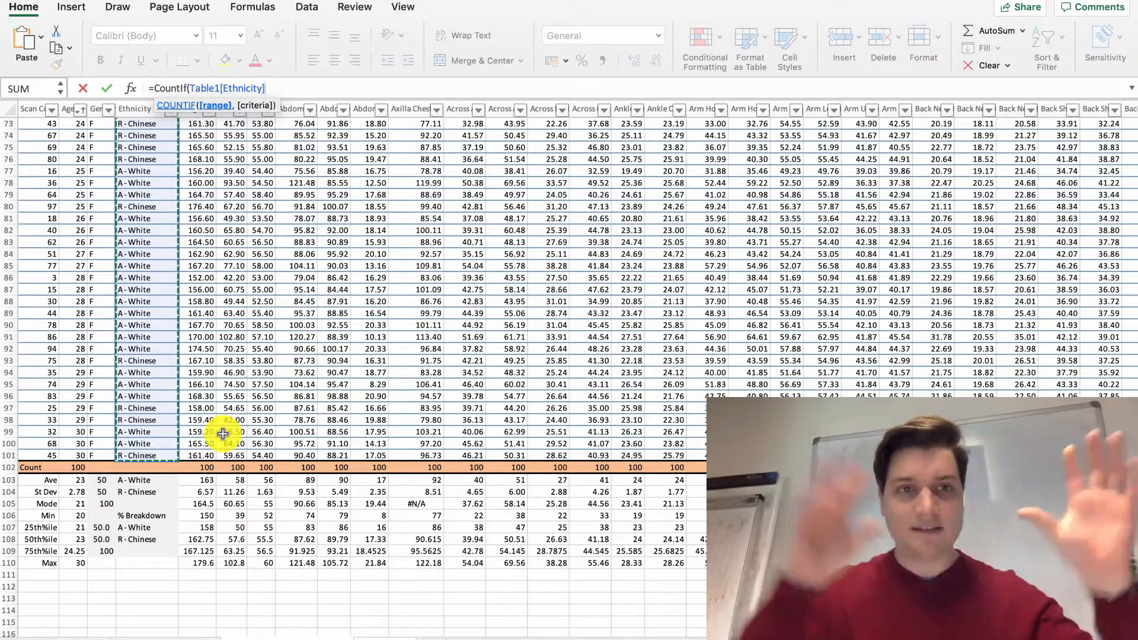
pyautogui.write(',')
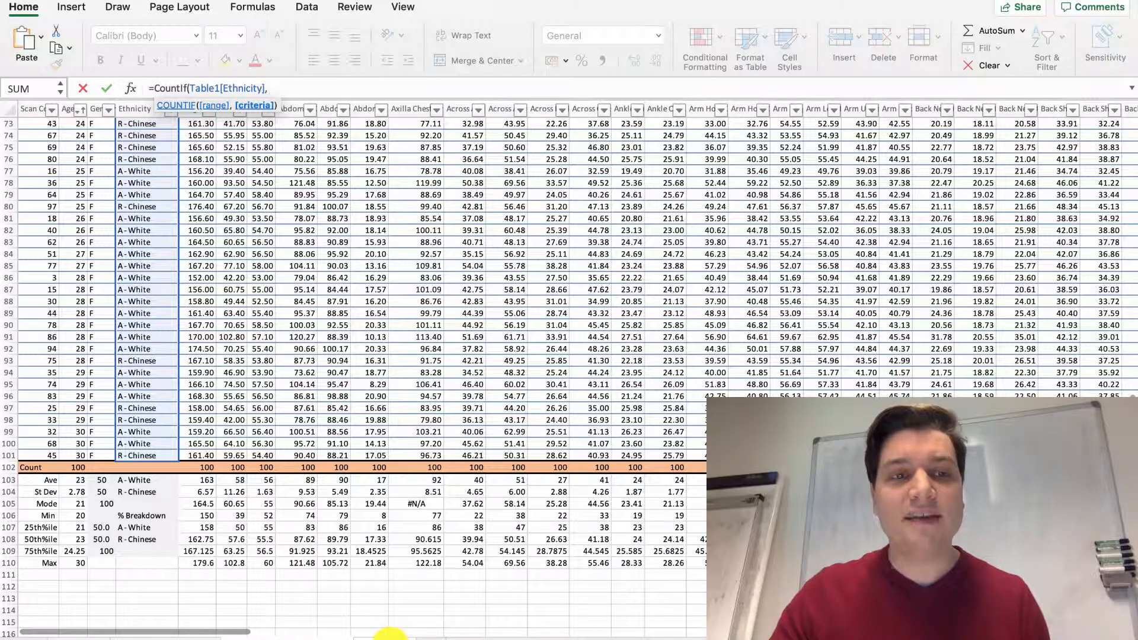
pyautogui.click(389, 634)
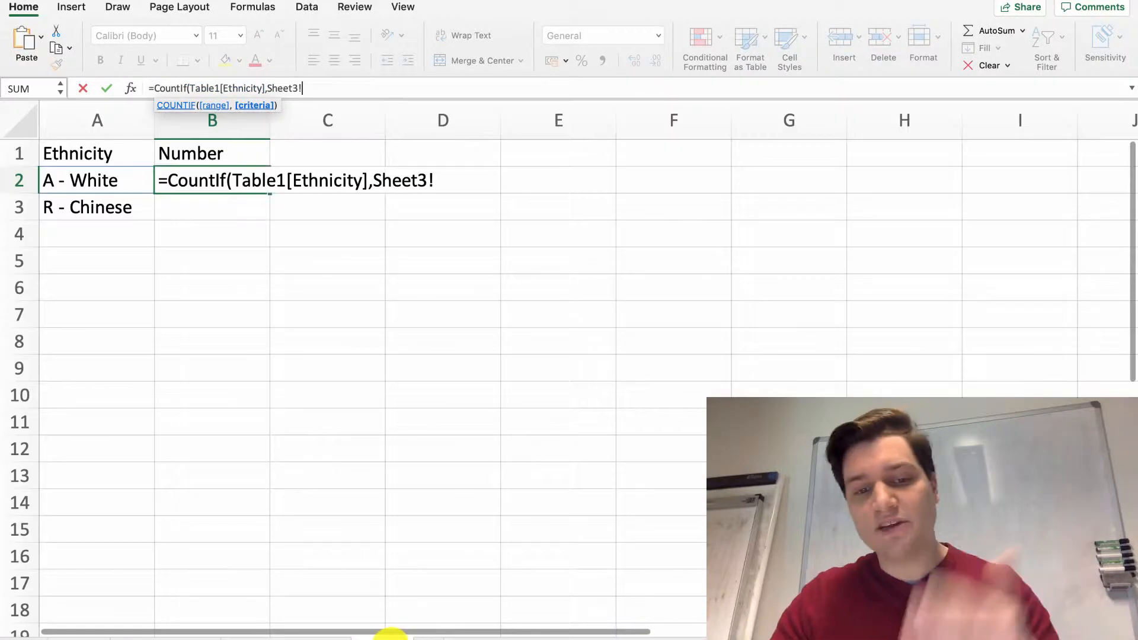
pyautogui.click(91, 175)
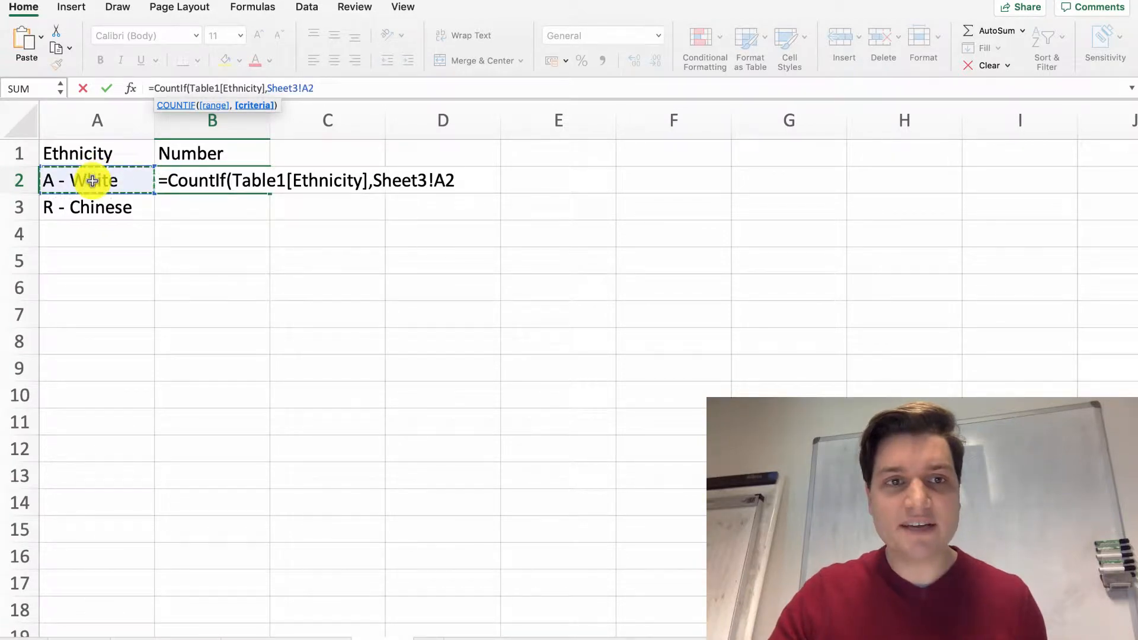
pyautogui.write(')')
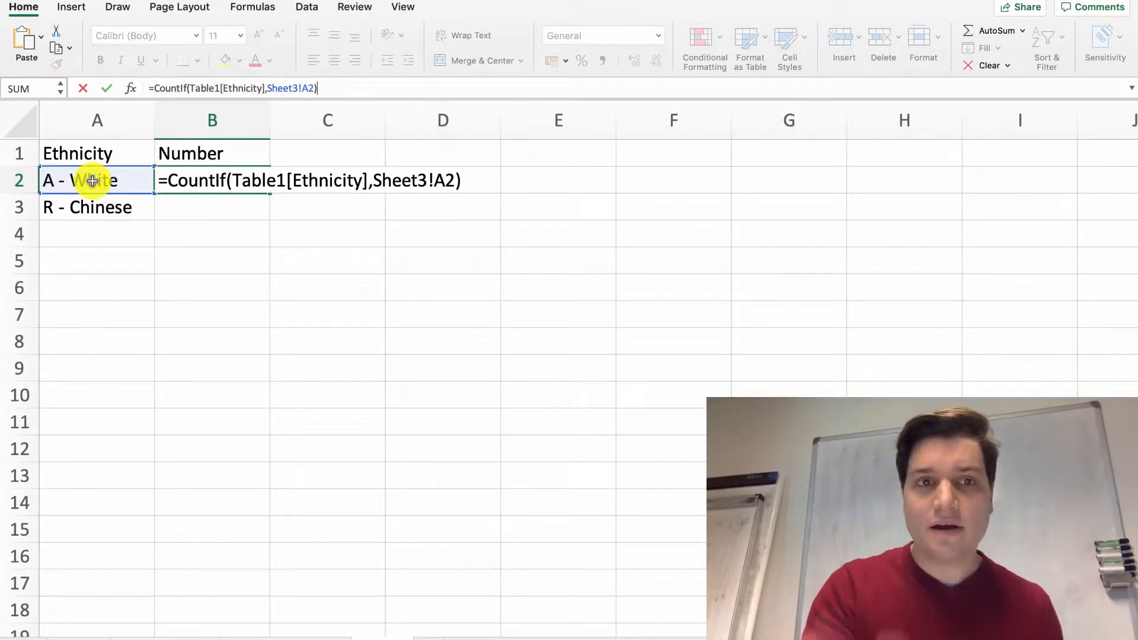
pyautogui.press('Return')
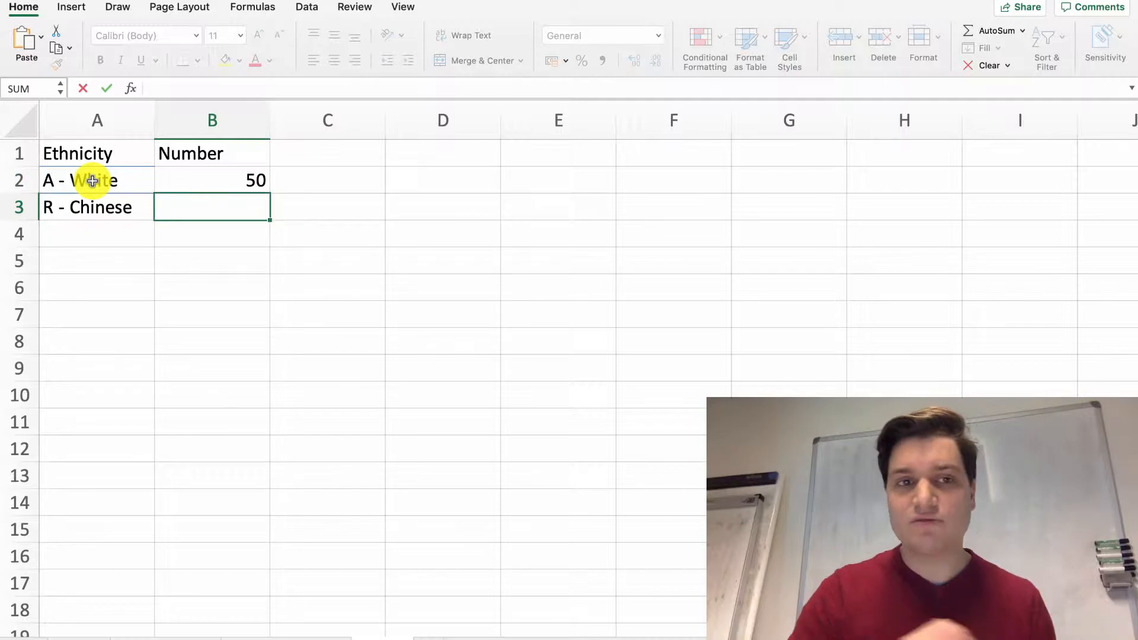
# - Fill the COUNTIF formula from B2 down to B3 and check which criteria cell the copied formula references
pyautogui.click(245, 177)
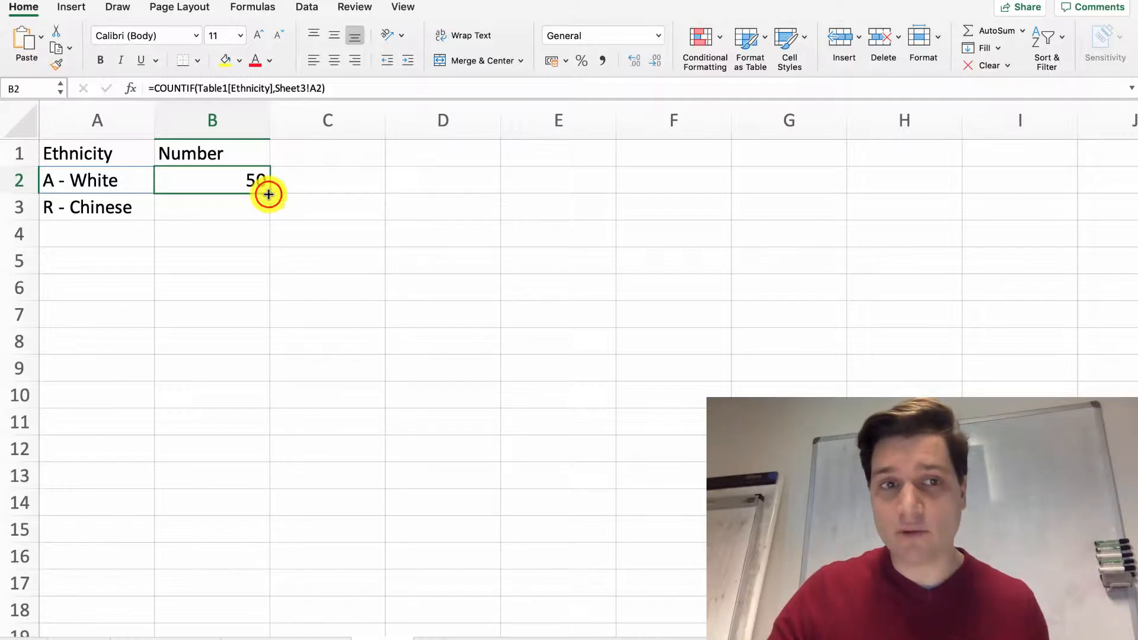
pyautogui.moveTo(269, 195); pyautogui.dragTo(269, 215)
pyautogui.click(212, 191)
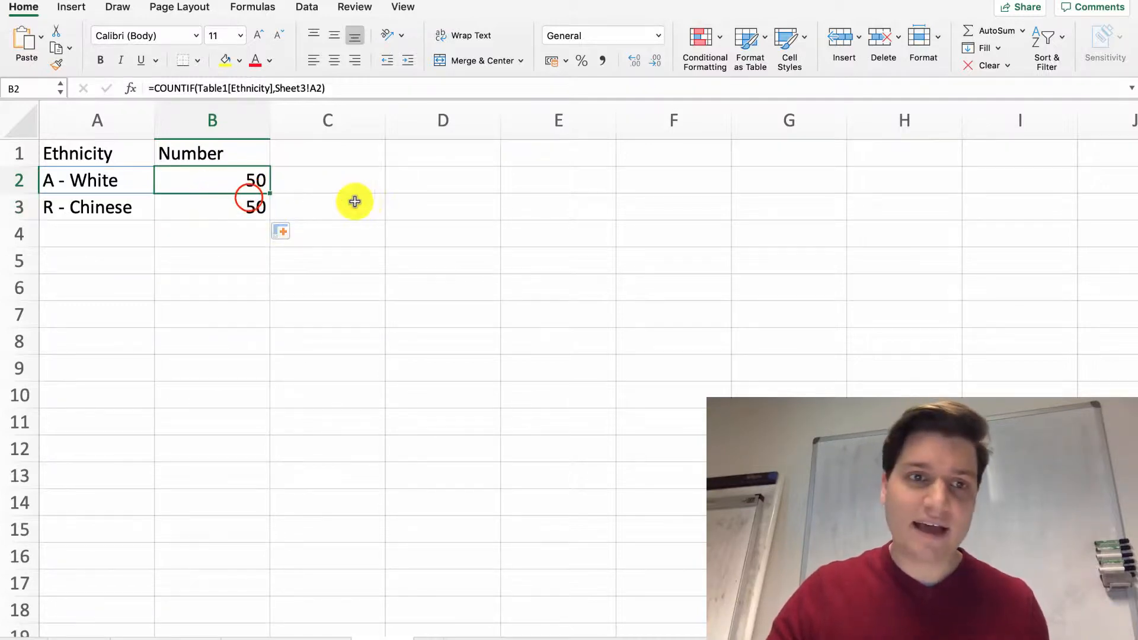
pyautogui.click(248, 199)
pyautogui.doubleClick(237, 199)
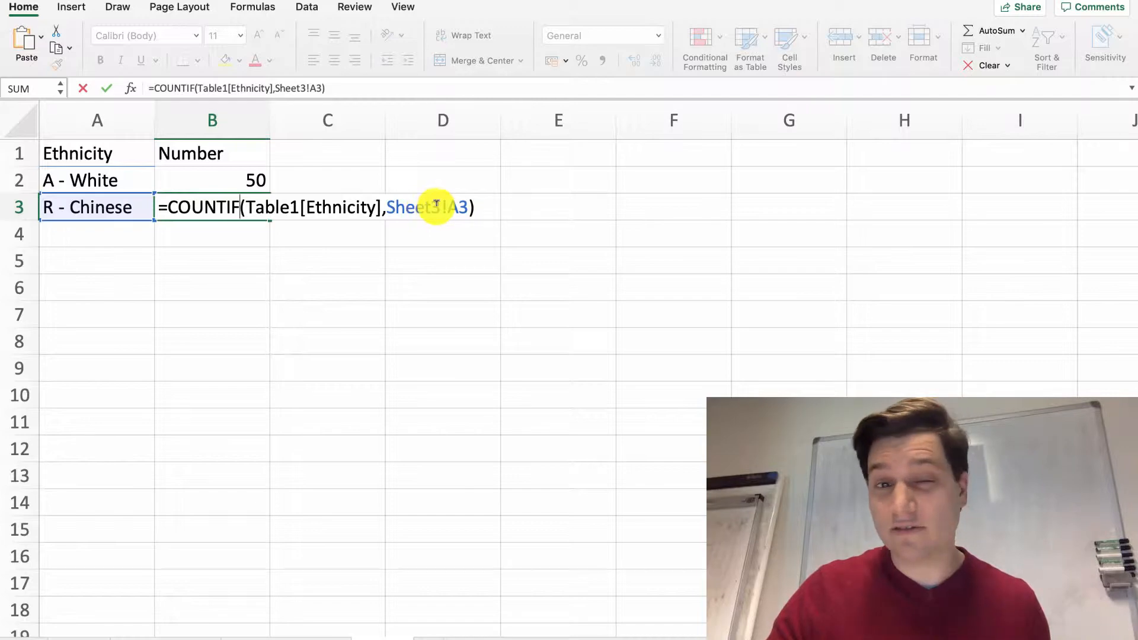
pyautogui.click(160, 205)
pyautogui.click(189, 227)
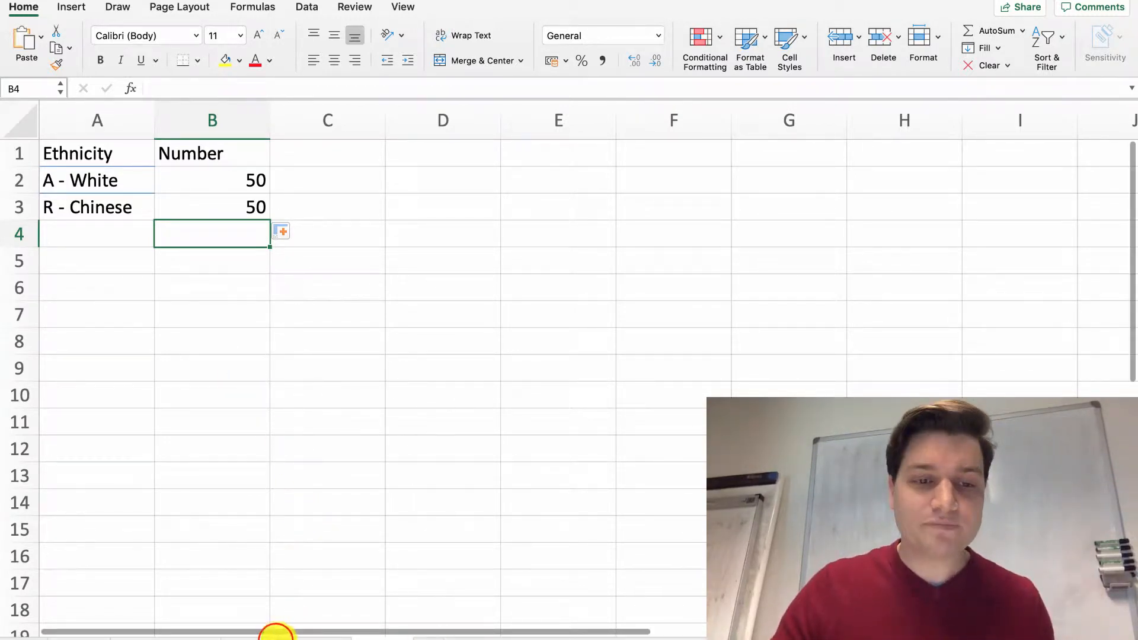
# - Clear the ethnicity entries in D89:D90 of the scan data and check the counts on Sheet3
pyautogui.click(279, 634)
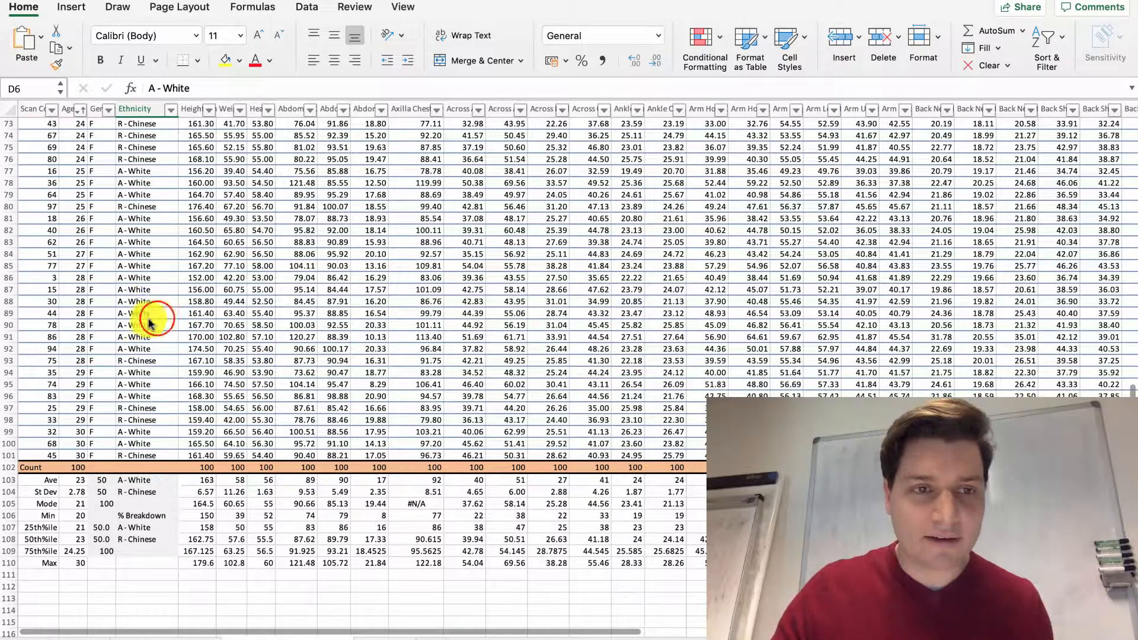
pyautogui.moveTo(137, 328); pyautogui.dragTo(135, 313)
pyautogui.press('Delete')
pyautogui.click(224, 360)
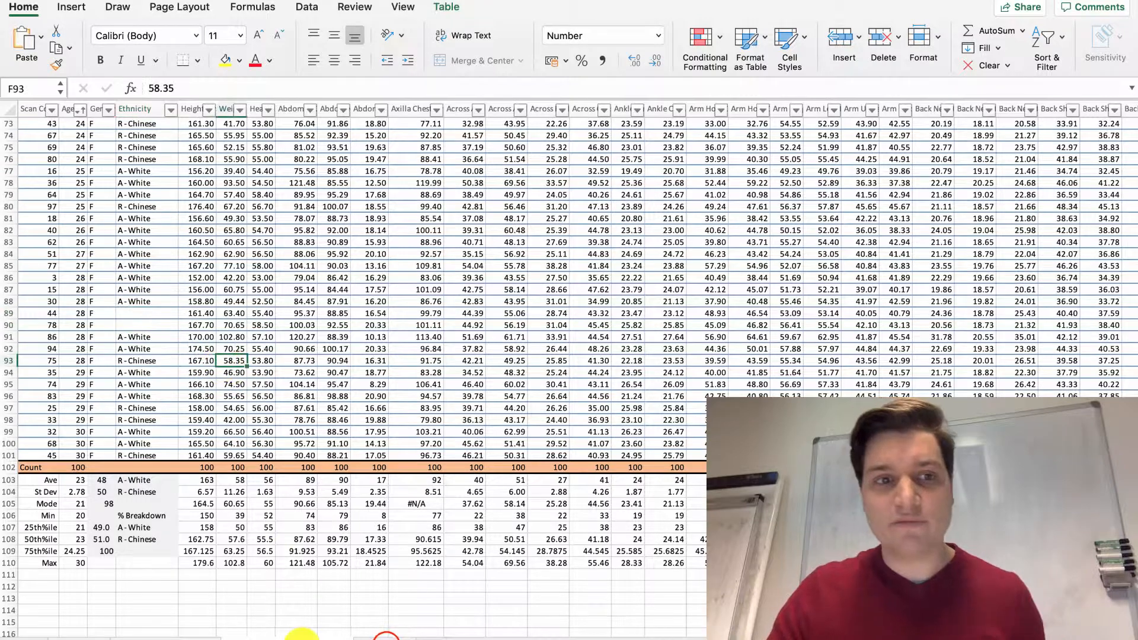
pyautogui.click(386, 634)
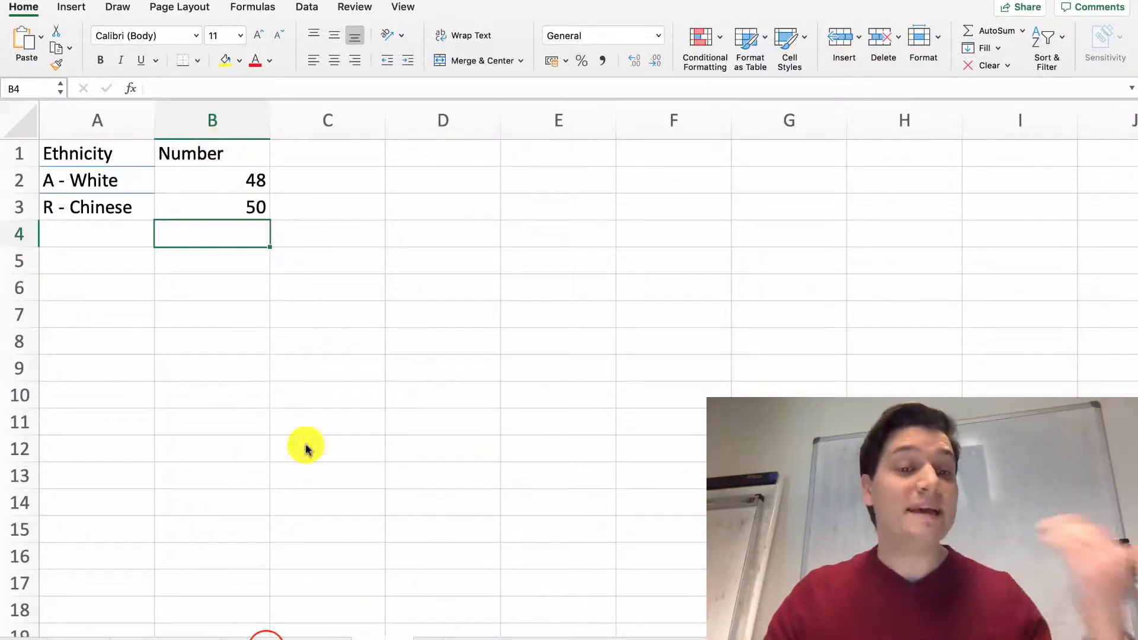
# - Restore the cleared entries in the scan data by filling A - White from D88 down to D90
pyautogui.click(265, 634)
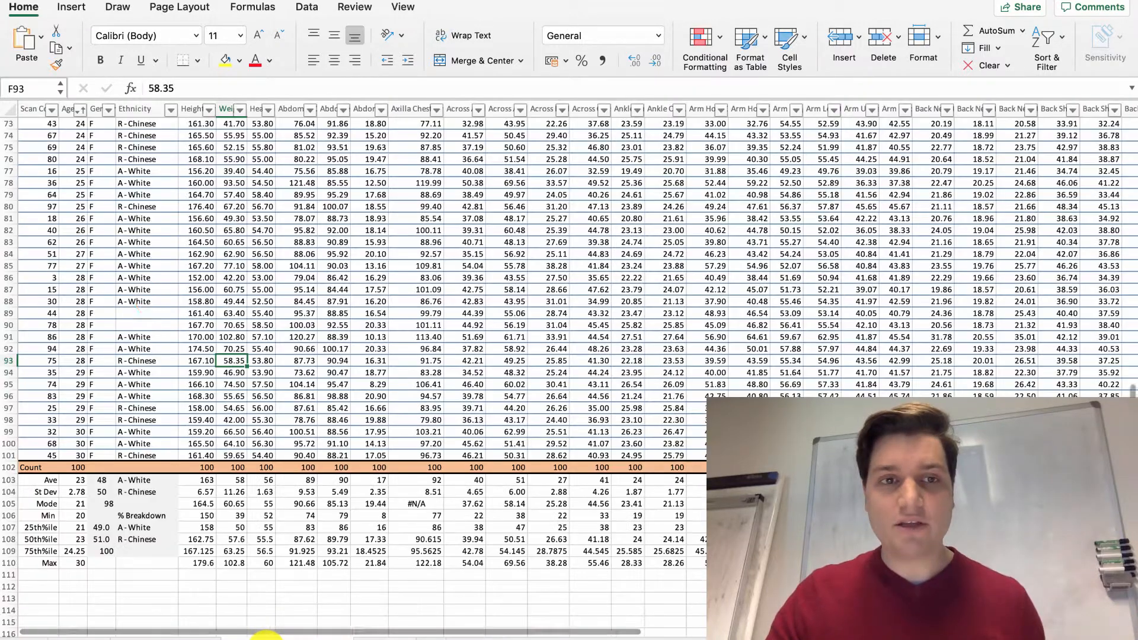
pyautogui.click(154, 301)
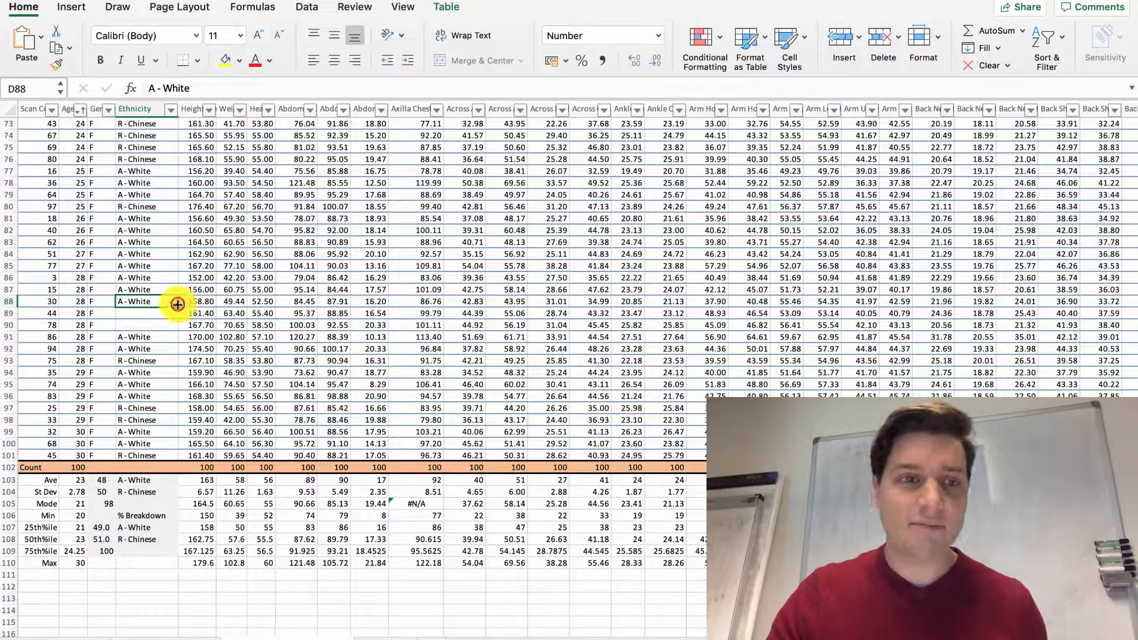
pyautogui.moveTo(177, 306); pyautogui.dragTo(161, 326)
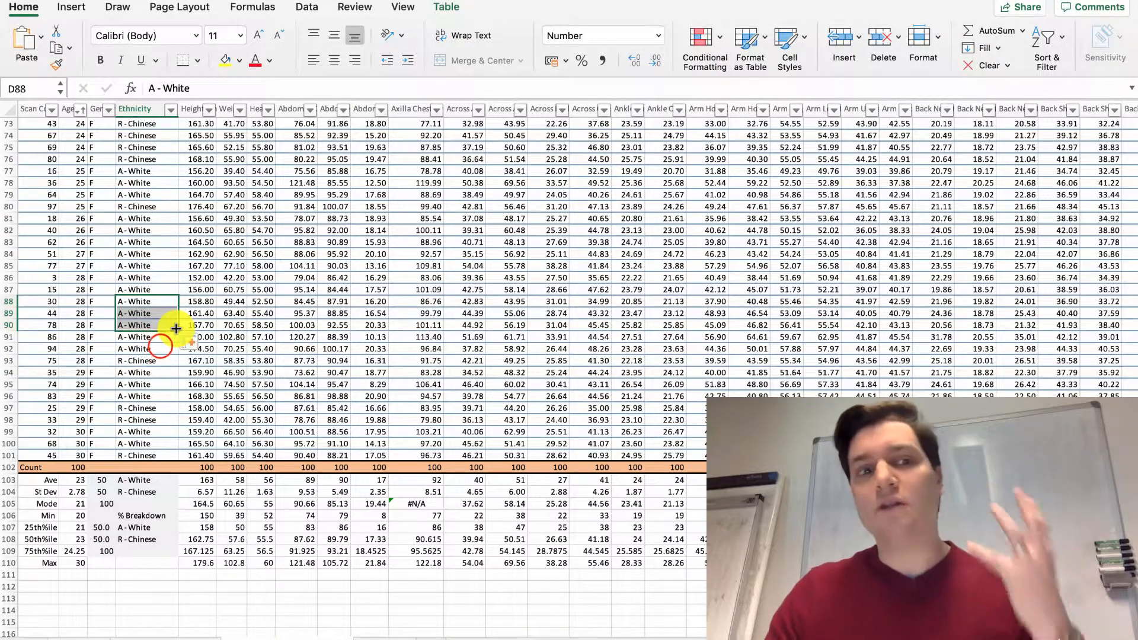
pyautogui.click(160, 347)
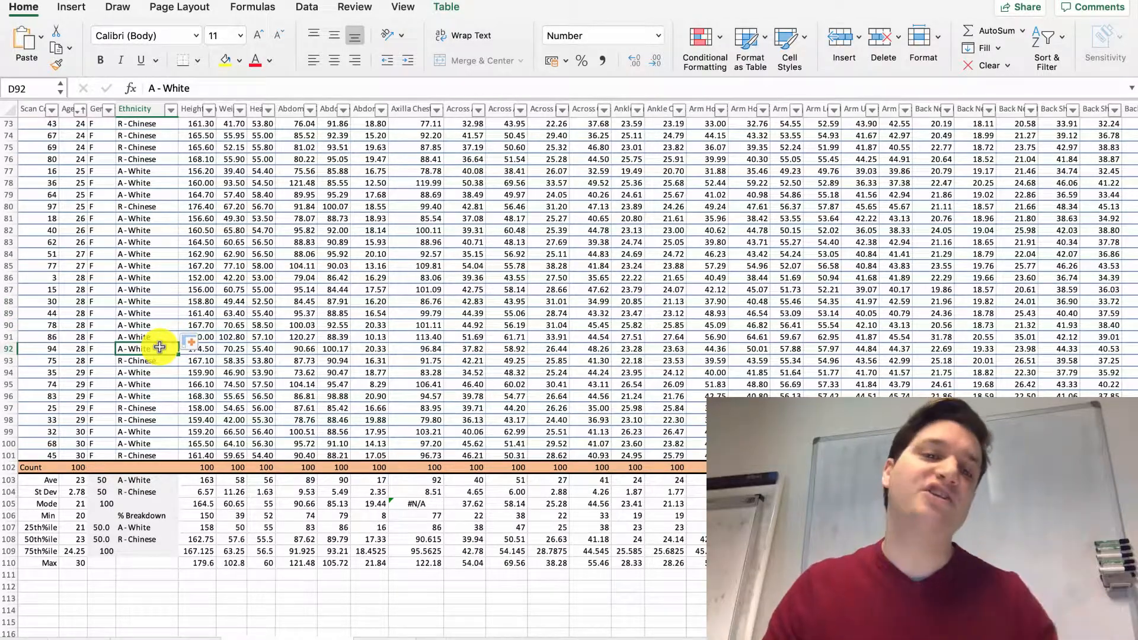
# - Review the Height cm column in the scan data and enter the heading Height in A5 of Sheet3
pyautogui.scroll(20, 150, 350)
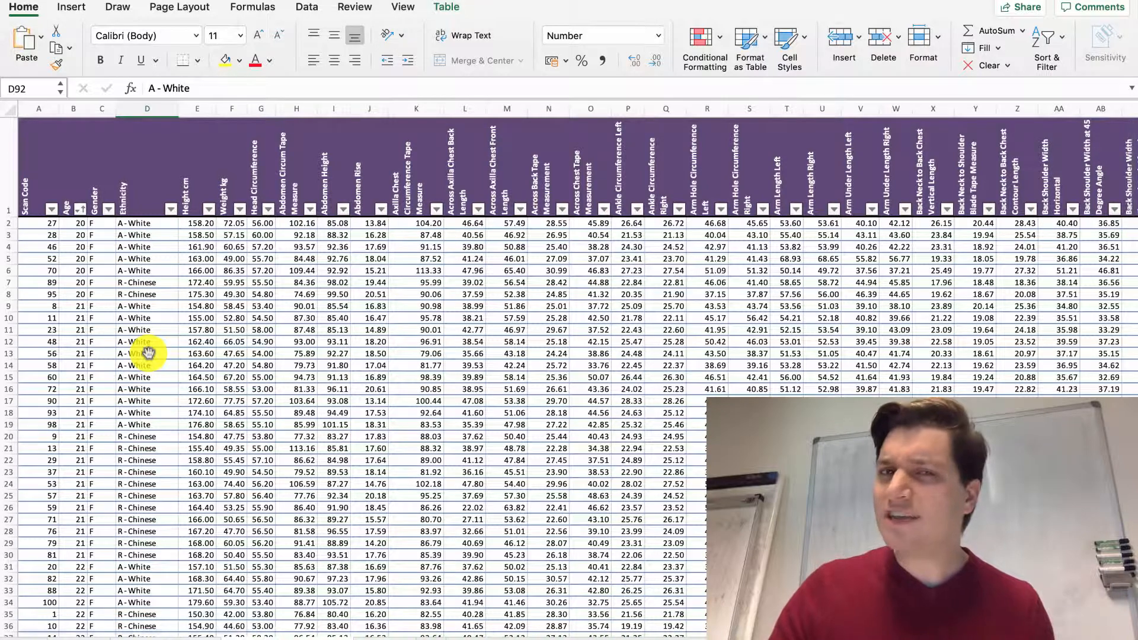
pyautogui.click(192, 111)
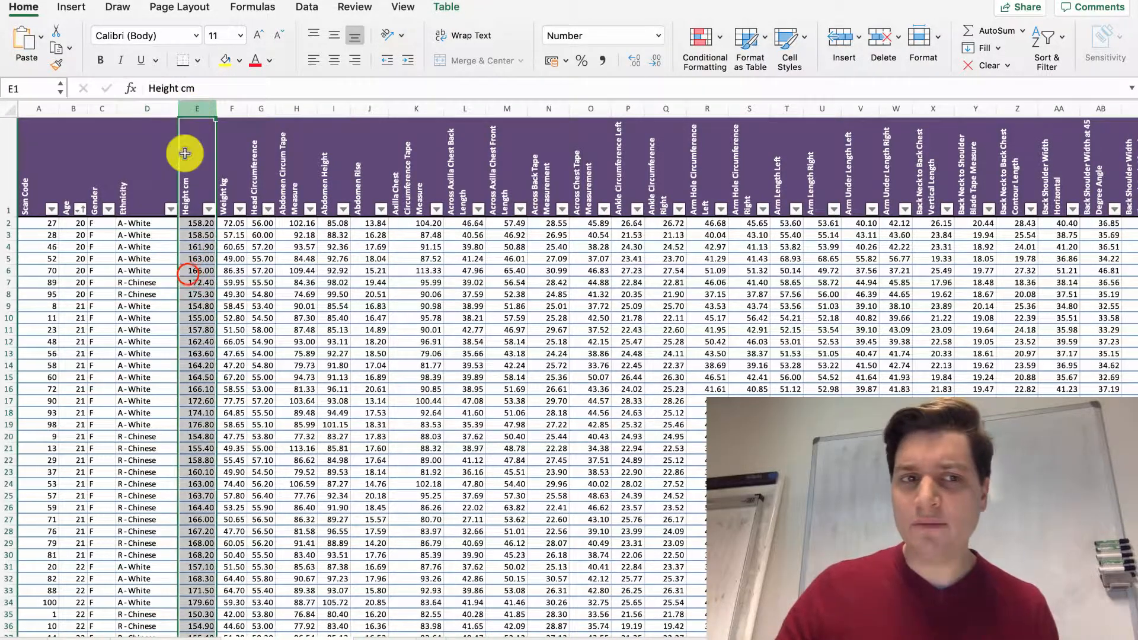
pyautogui.click(188, 272)
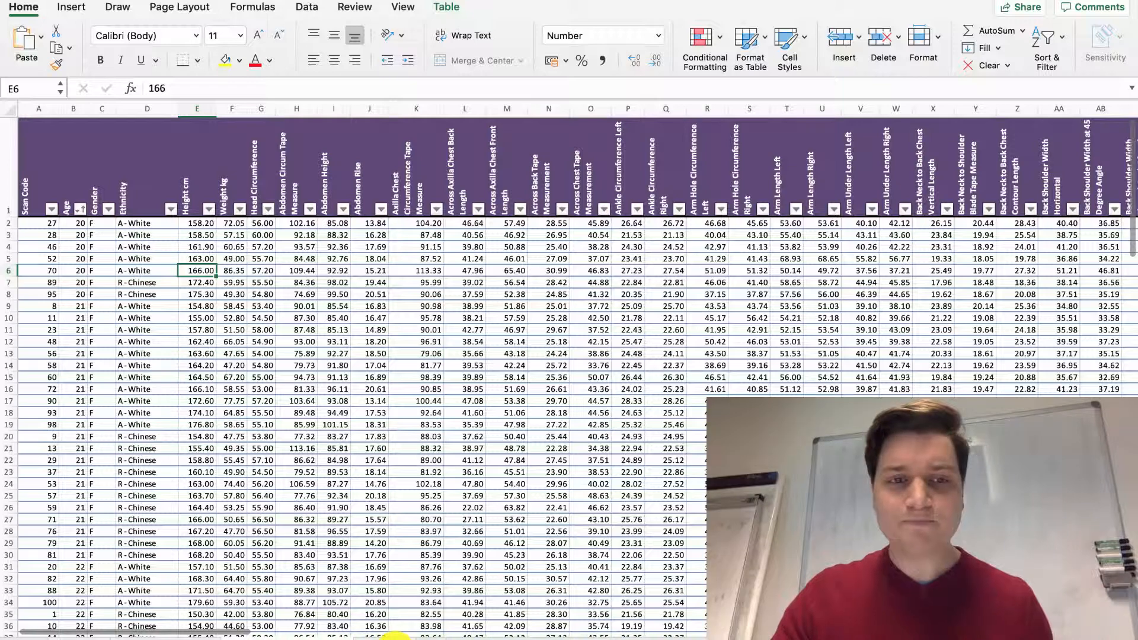
pyautogui.click(392, 637)
pyautogui.click(76, 266)
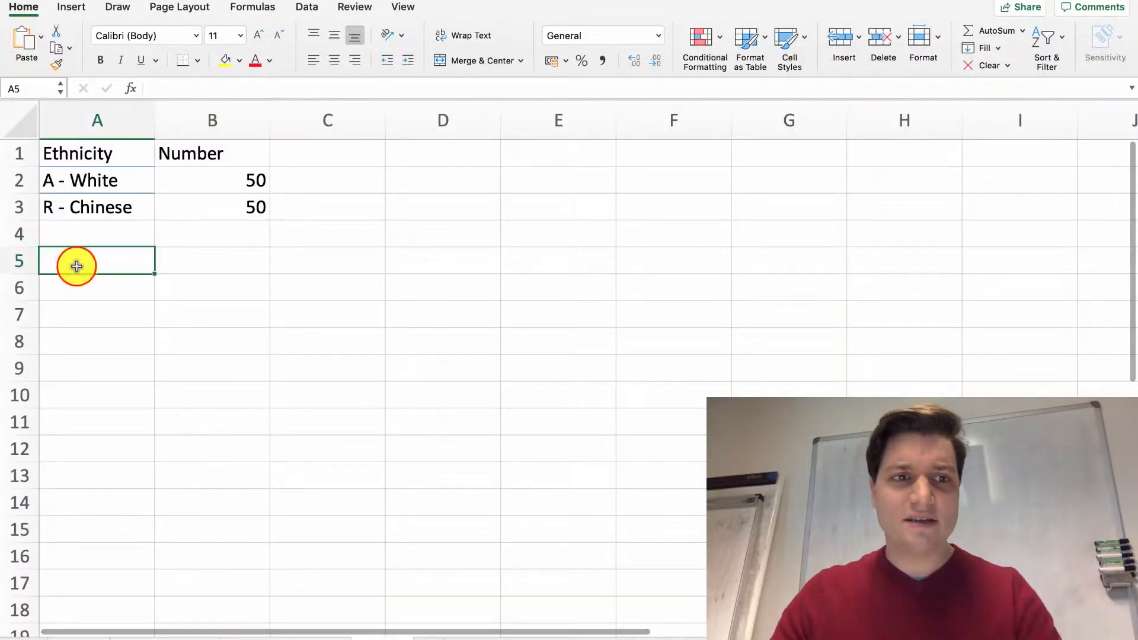
pyautogui.write('Height')
pyautogui.press('Return')
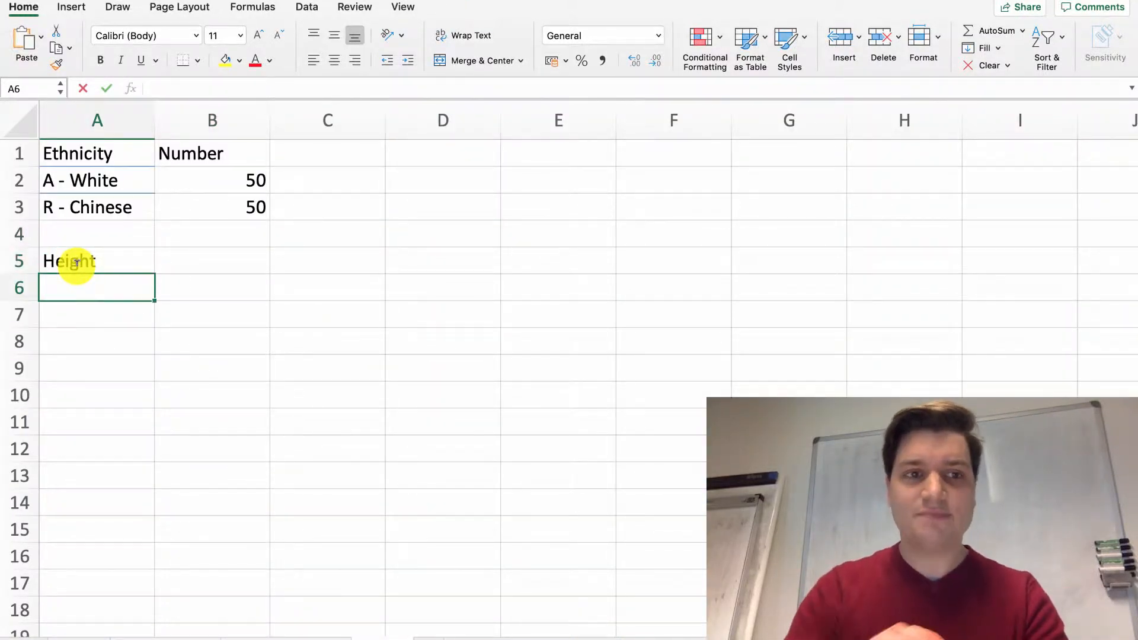
# - Copy the ethnicity labels from A2:A3 into A6:A7 beneath the Height heading
pyautogui.moveTo(132, 178); pyautogui.dragTo(131, 204)
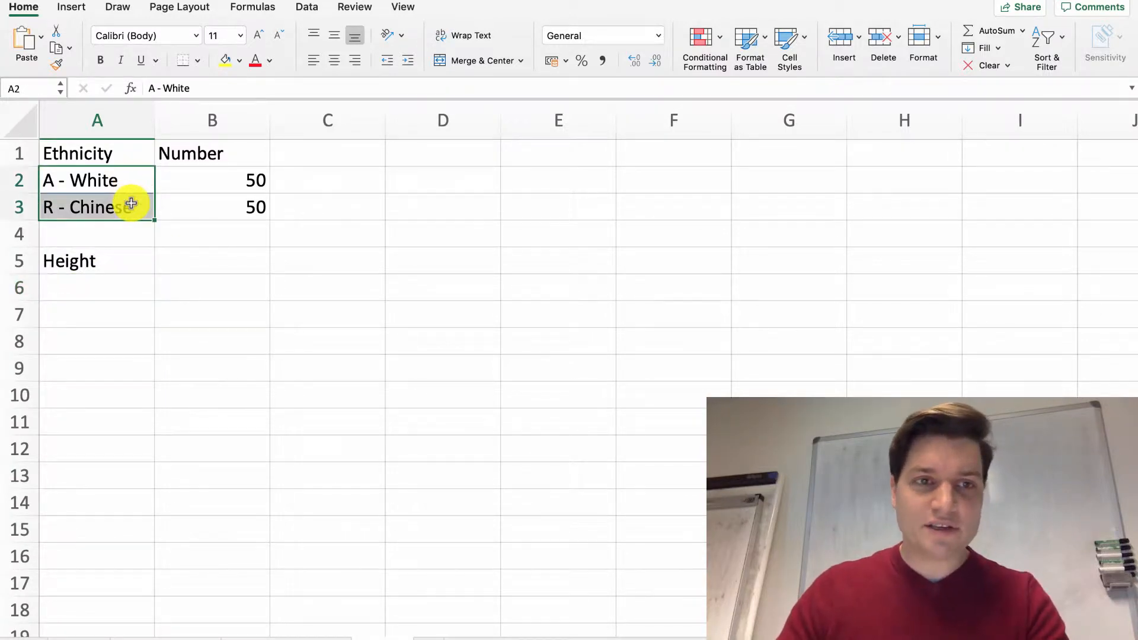
pyautogui.hotkey('ctrl', 'c')
pyautogui.click(114, 278)
pyautogui.hotkey('ctrl', 'v')
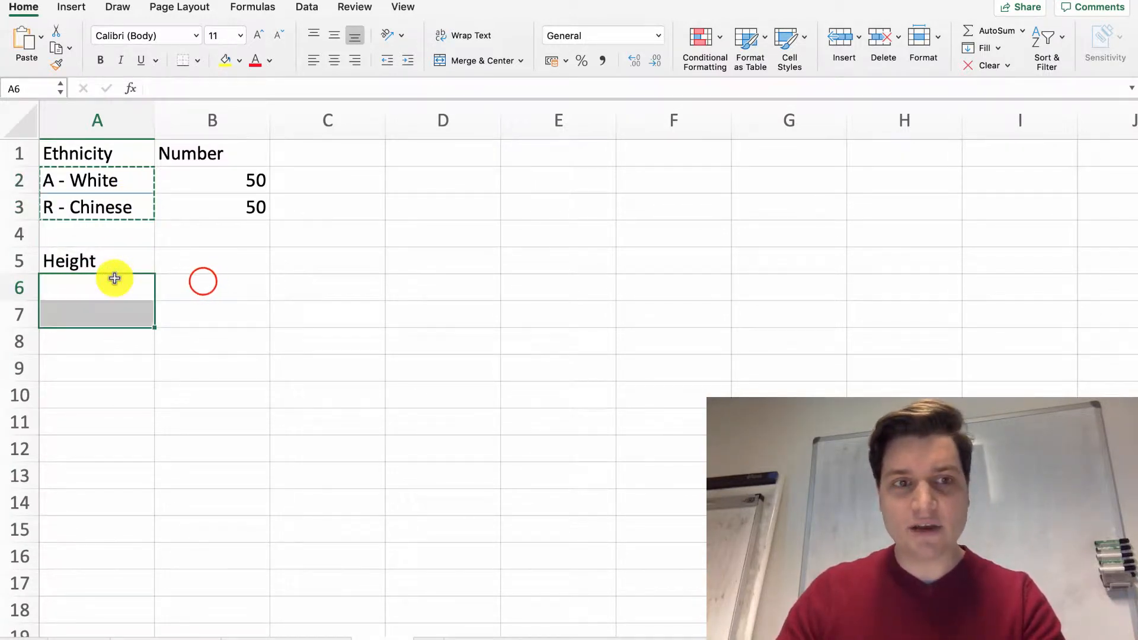
# - Start a SUMIF formula in B6 with Table1[Ethnicity] as the range and Sheet3!A6 as the criteria
pyautogui.click(203, 282)
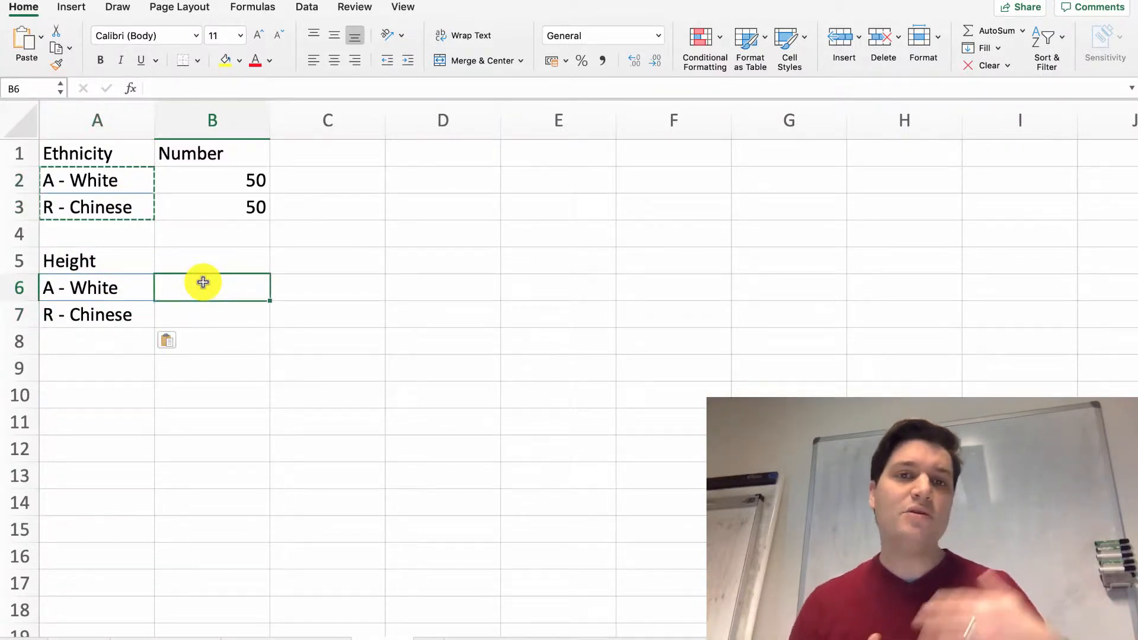
pyautogui.write('=sumif')
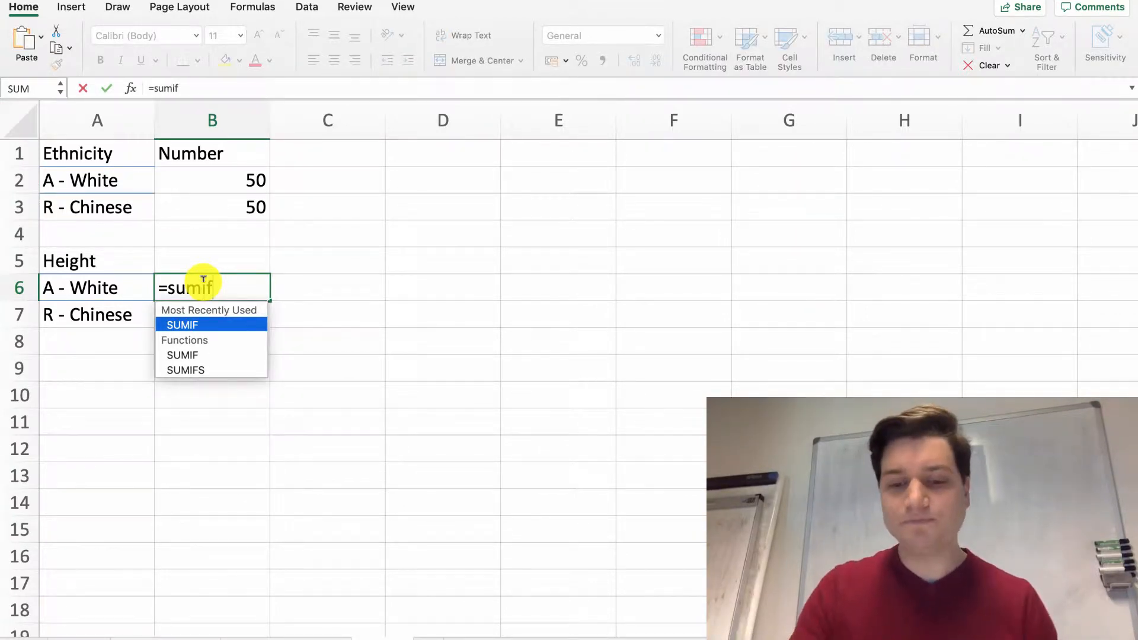
pyautogui.write('(')
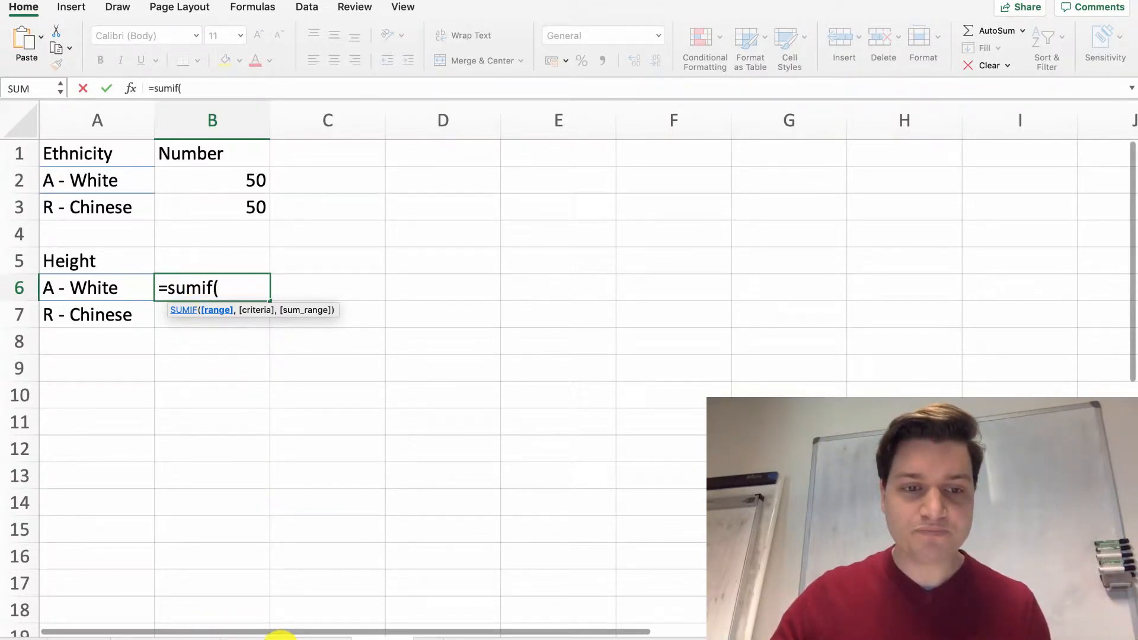
pyautogui.click(280, 638)
pyautogui.click(144, 225)
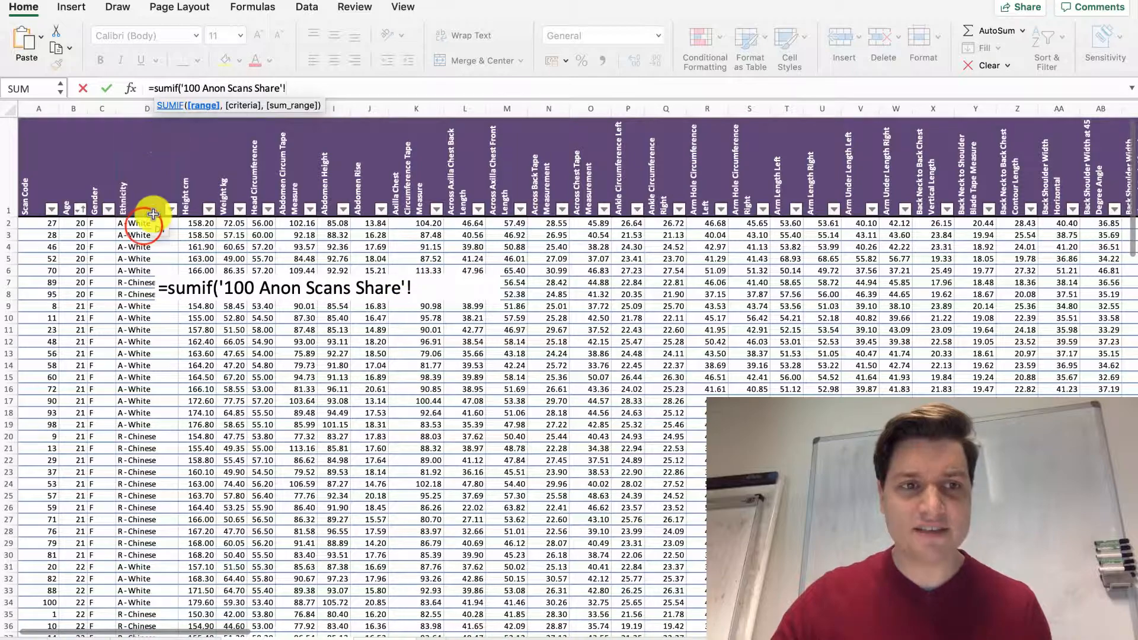
pyautogui.moveTo(153, 214); pyautogui.dragTo(174, 468)
pyautogui.write(',')
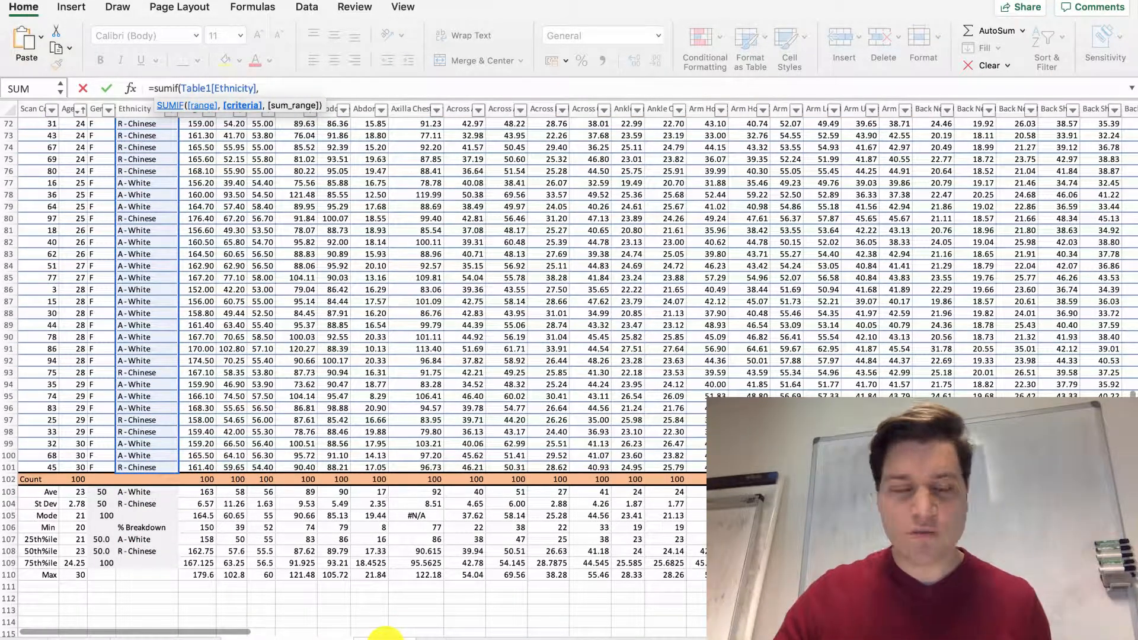
pyautogui.click(386, 633)
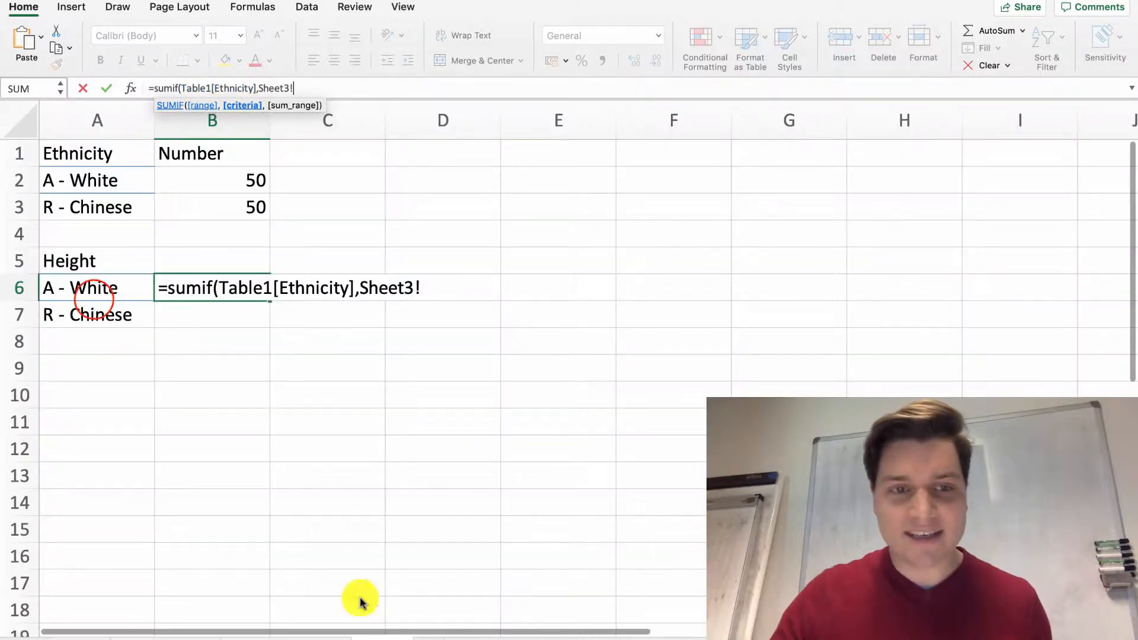
pyautogui.click(88, 286)
pyautogui.write(',')
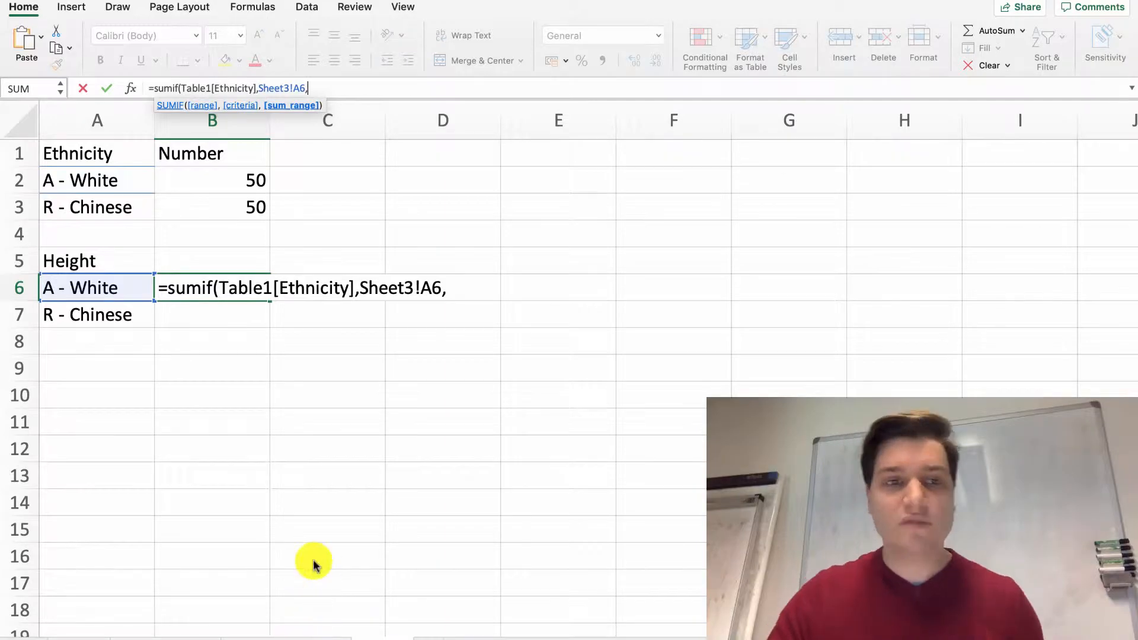
# - Complete the SUMIF formula in B6 with Table1[Height cm] as the sum range
pyautogui.click(279, 637)
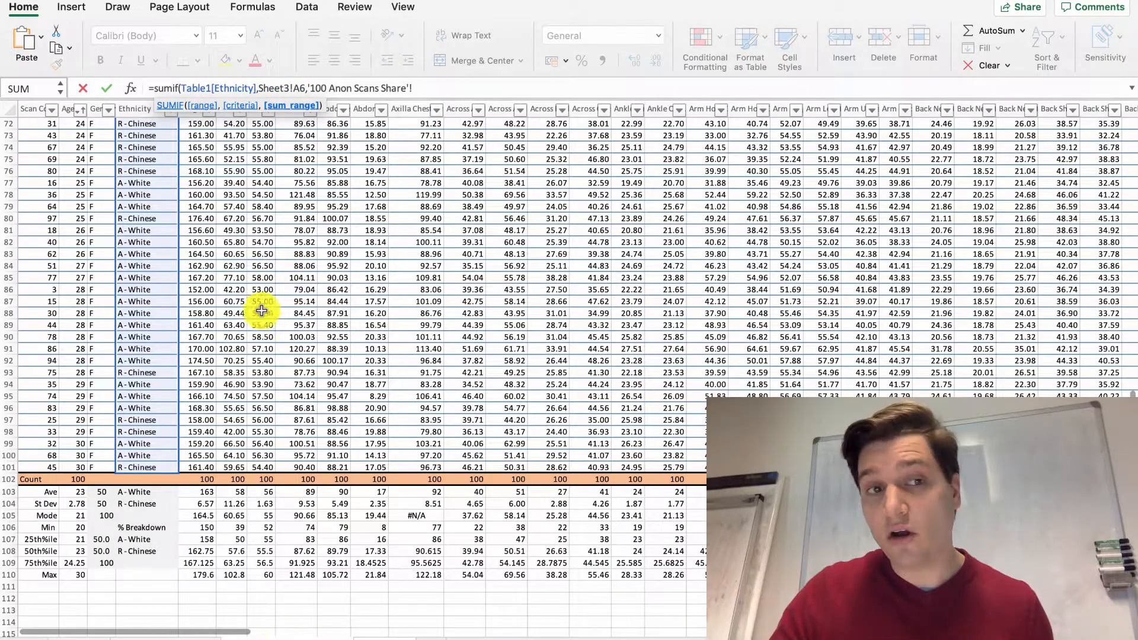
pyautogui.scroll(3, 223, 382)
pyautogui.scroll(15, 223, 380)
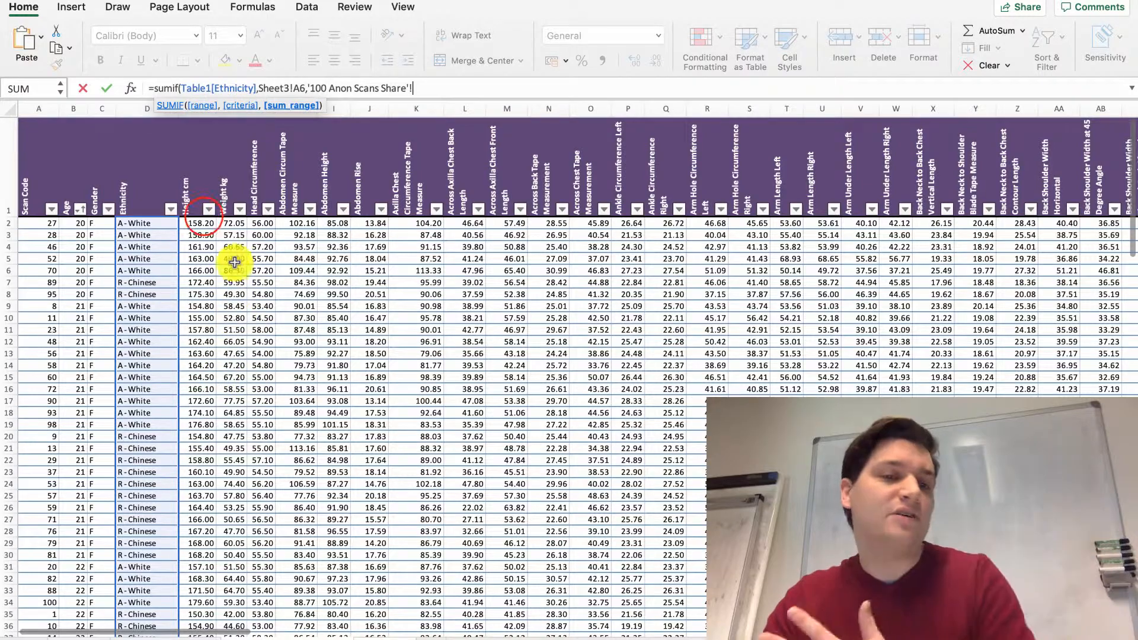
pyautogui.click(198, 214)
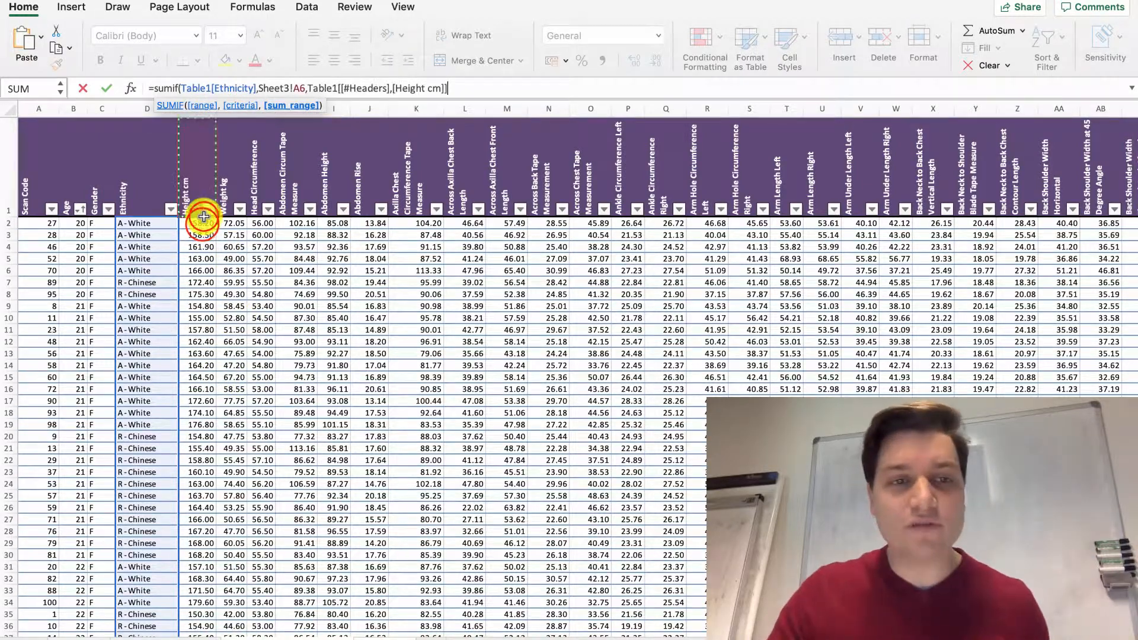
pyautogui.click(202, 224)
pyautogui.moveTo(202, 224); pyautogui.dragTo(204, 468)
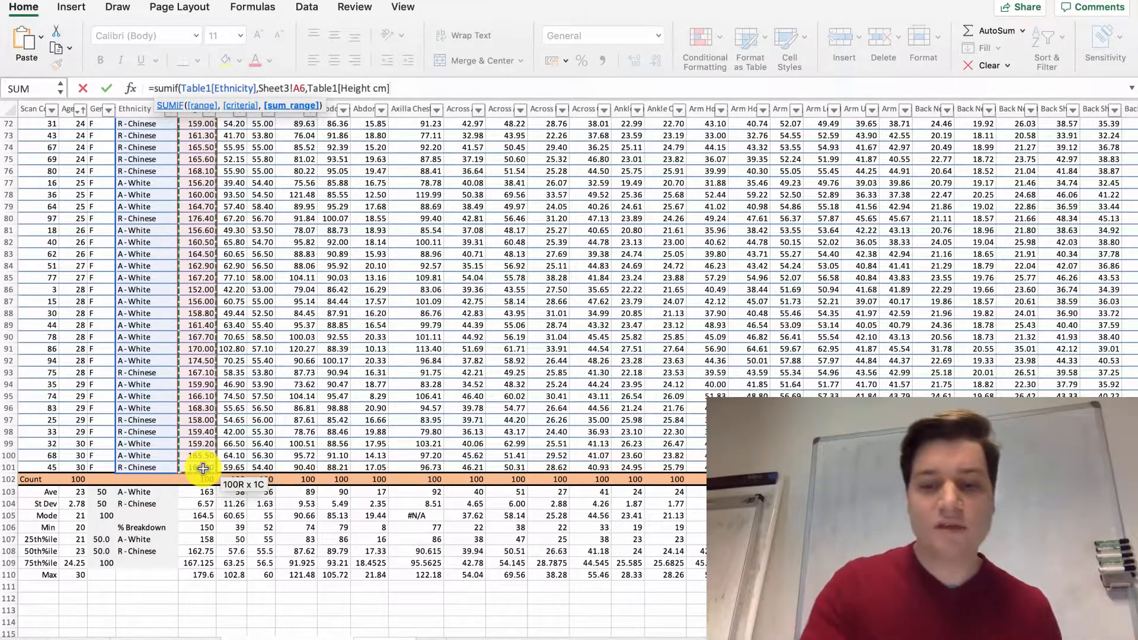
pyautogui.write(')')
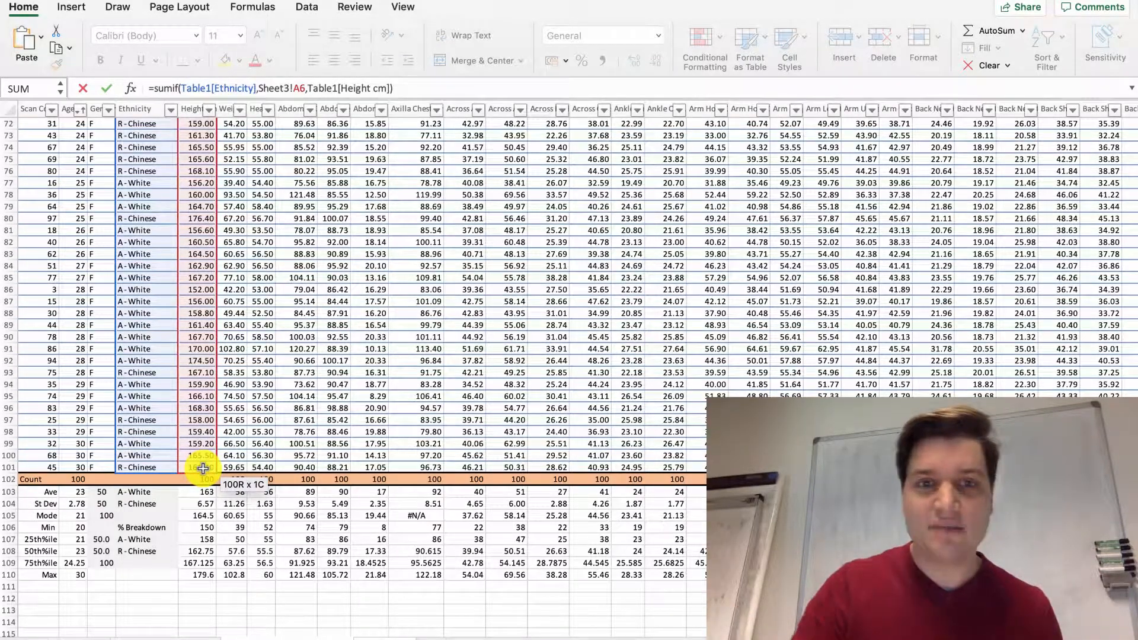
pyautogui.press('Return')
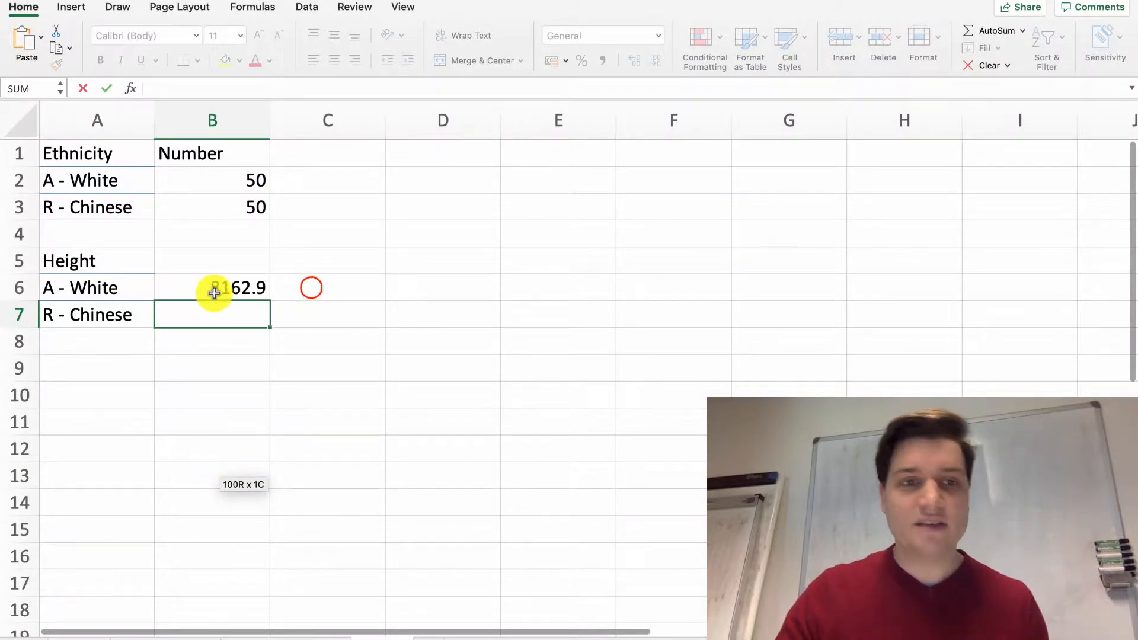
# - Fill the SUMIF formula from B6 down to B7 and check the copied formula's references
pyautogui.click(311, 288)
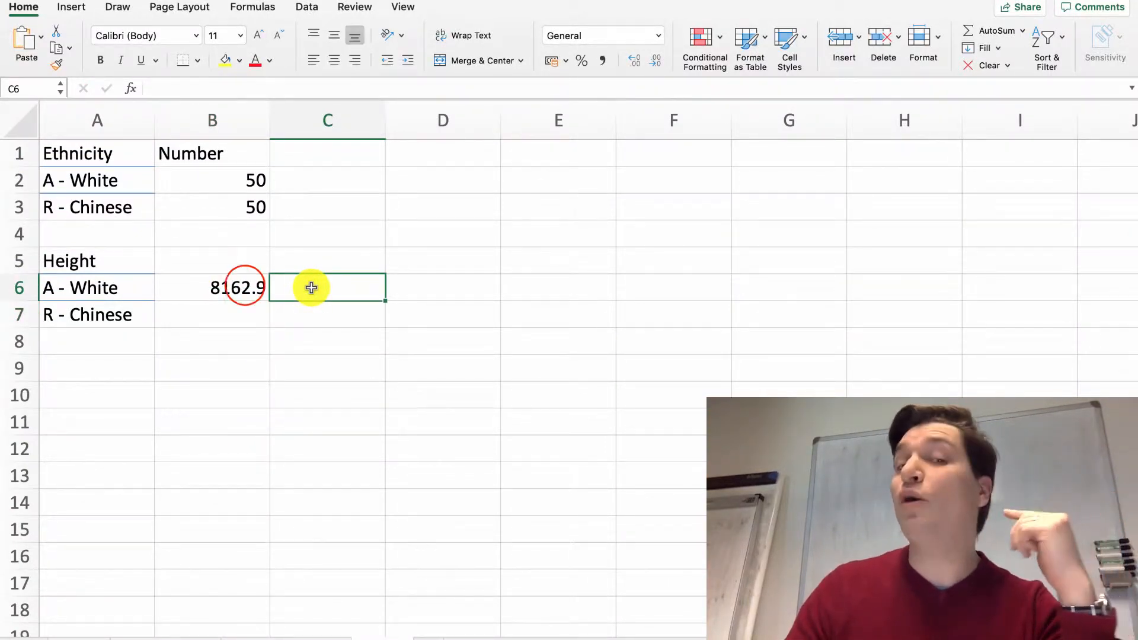
pyautogui.click(245, 286)
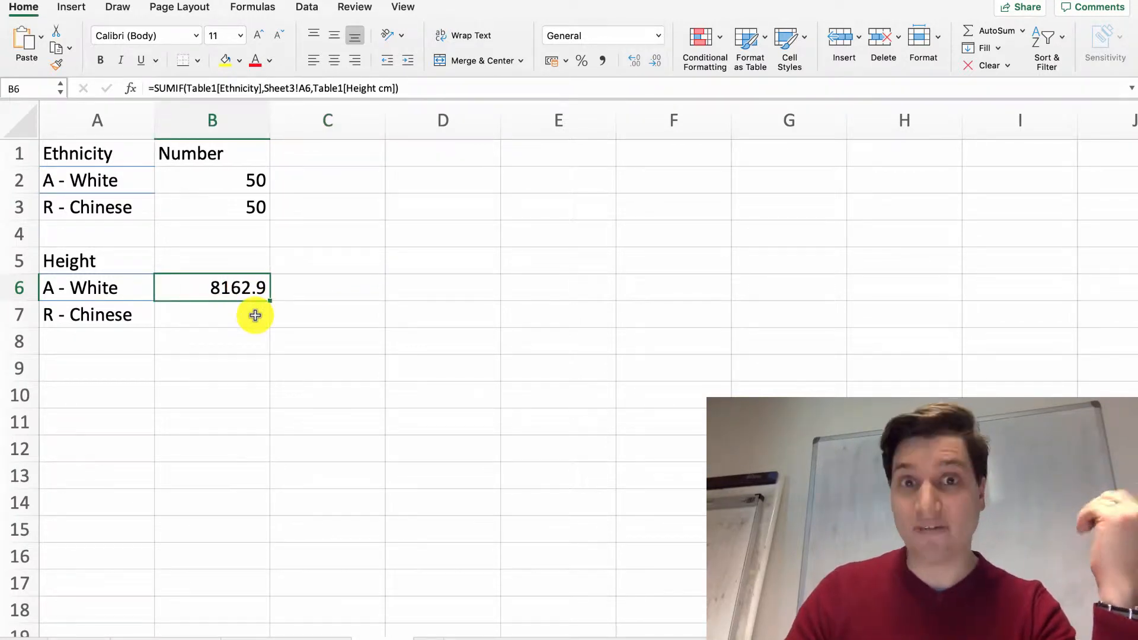
pyautogui.moveTo(273, 300); pyautogui.dragTo(267, 320)
pyautogui.click(252, 320)
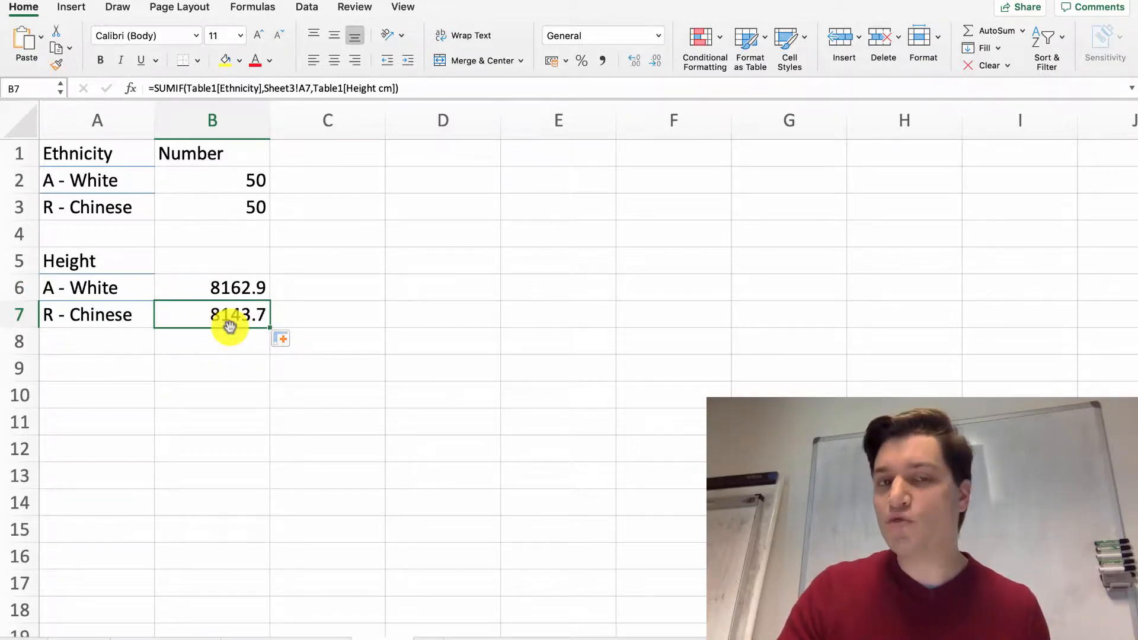
# - Enter the heading Average Height in A9 and copy the two ethnicity labels from A6:A7 into A10:A11
pyautogui.click(136, 368)
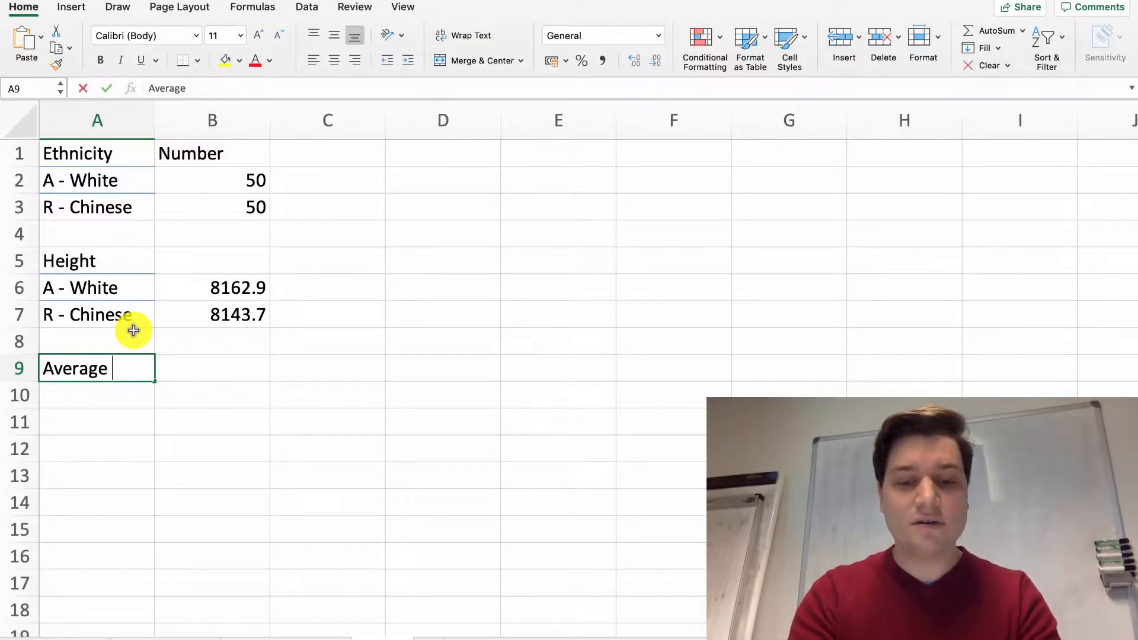
pyautogui.write('t')
pyautogui.press('Return')
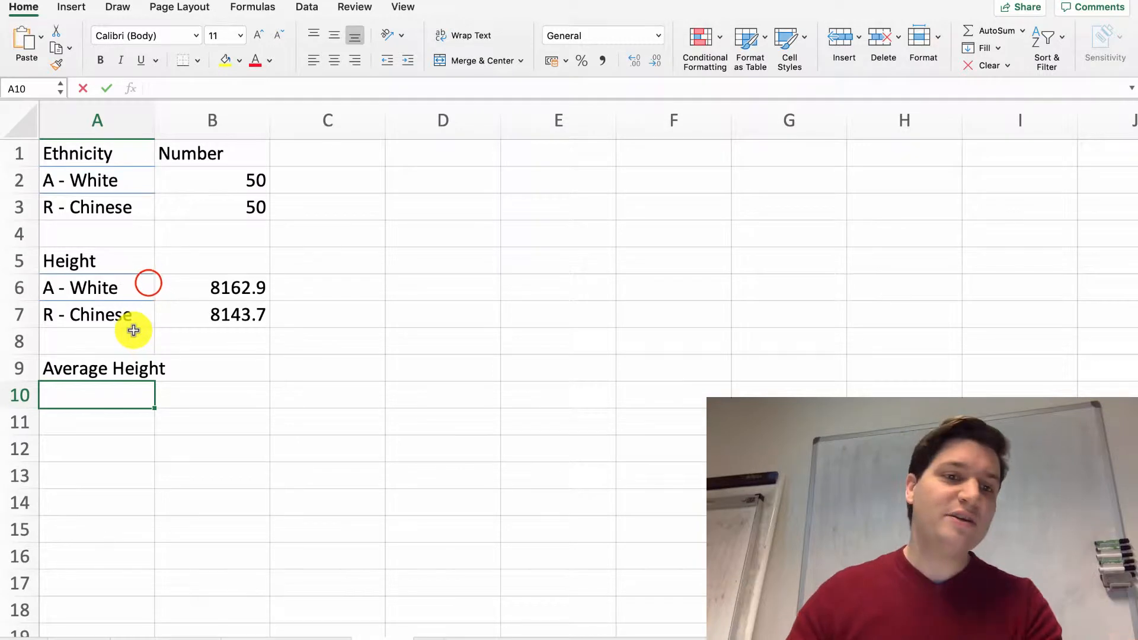
pyautogui.moveTo(148, 283); pyautogui.dragTo(147, 314)
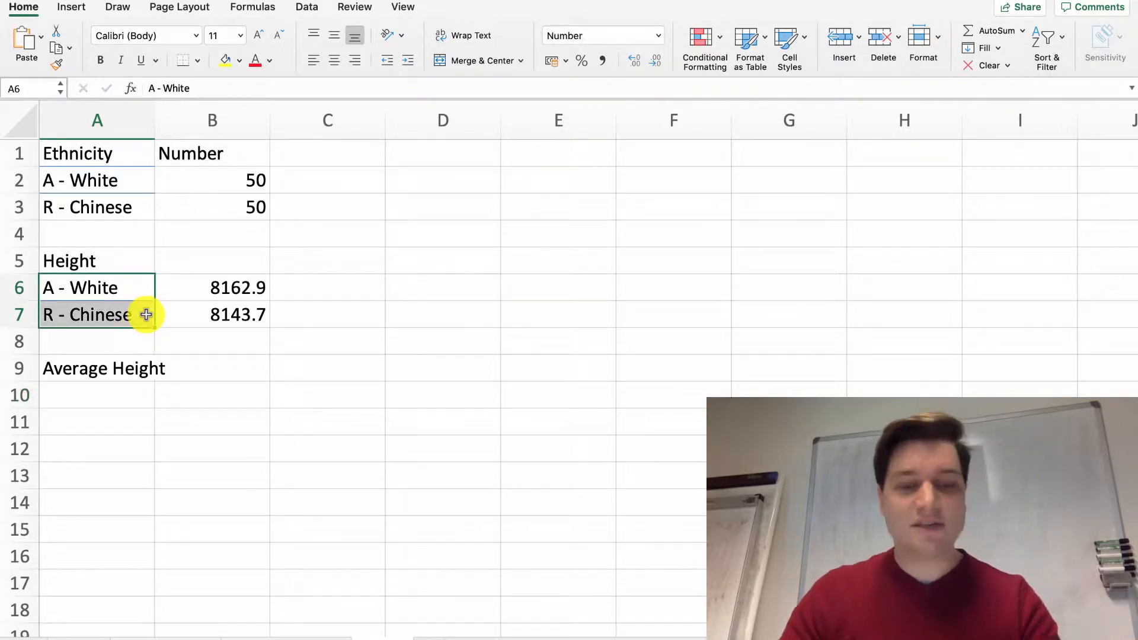
pyautogui.press('super+c')
pyautogui.click(112, 394)
pyautogui.press('super+v')
pyautogui.click(261, 331)
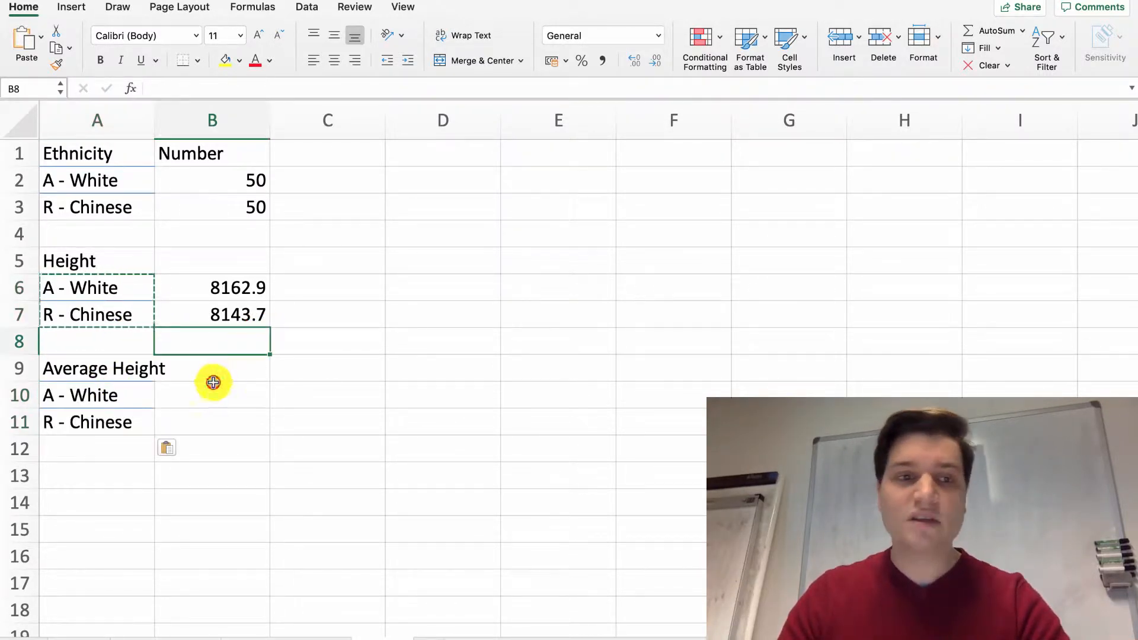
# - Calculate the A - White average height in B10 with the formula =B6/B2
pyautogui.click(211, 389)
pyautogui.write('=')
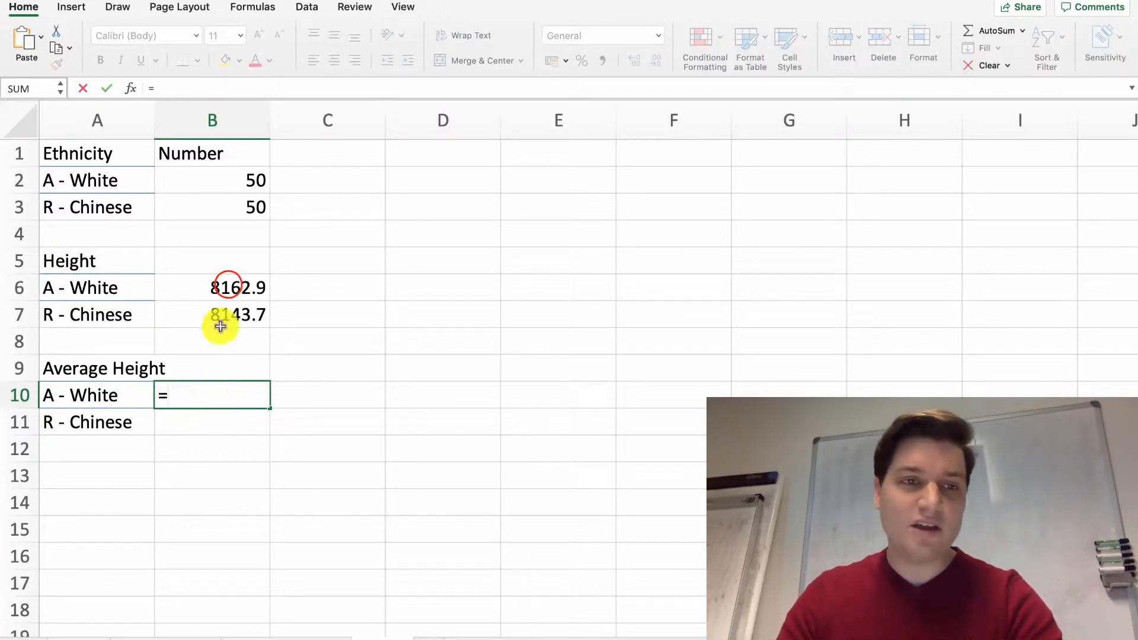
pyautogui.click(228, 285)
pyautogui.write('/')
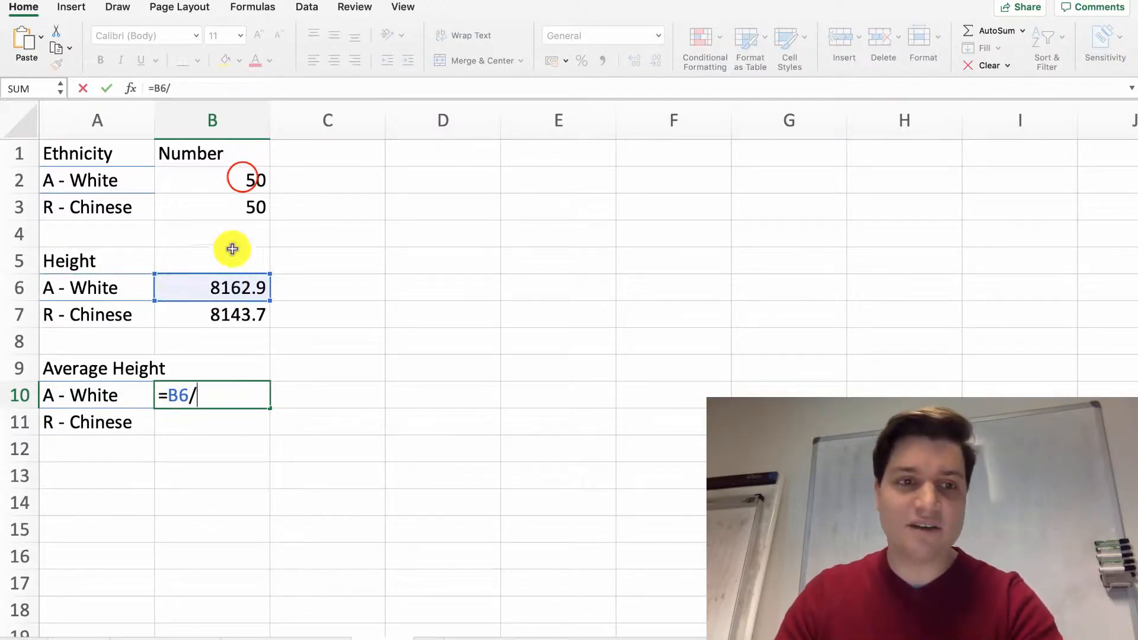
pyautogui.click(243, 178)
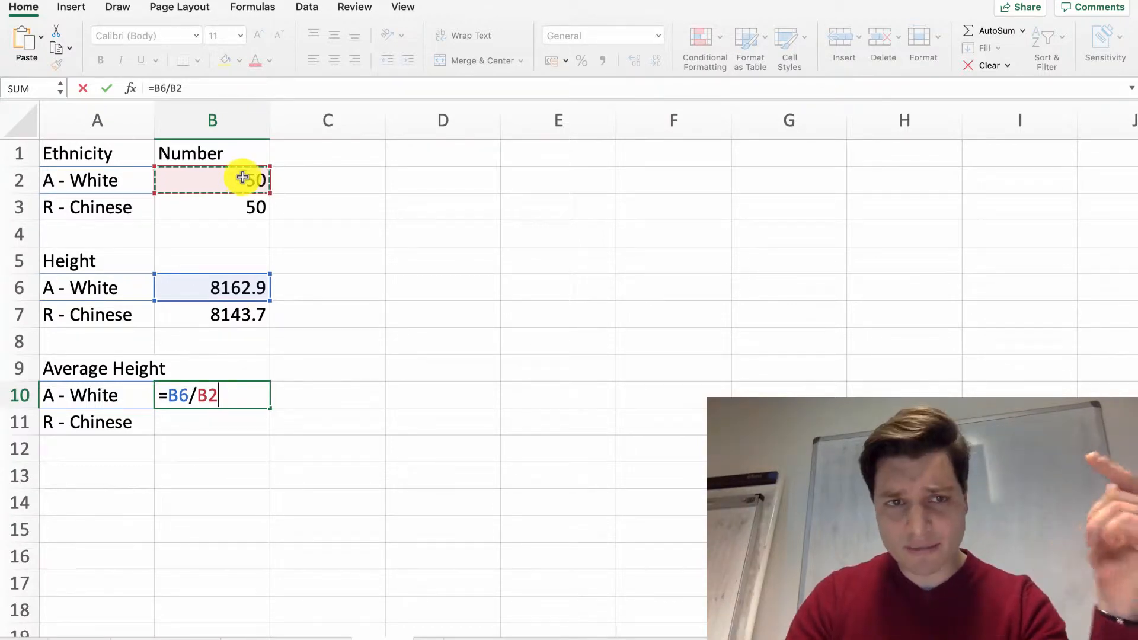
pyautogui.press('Return')
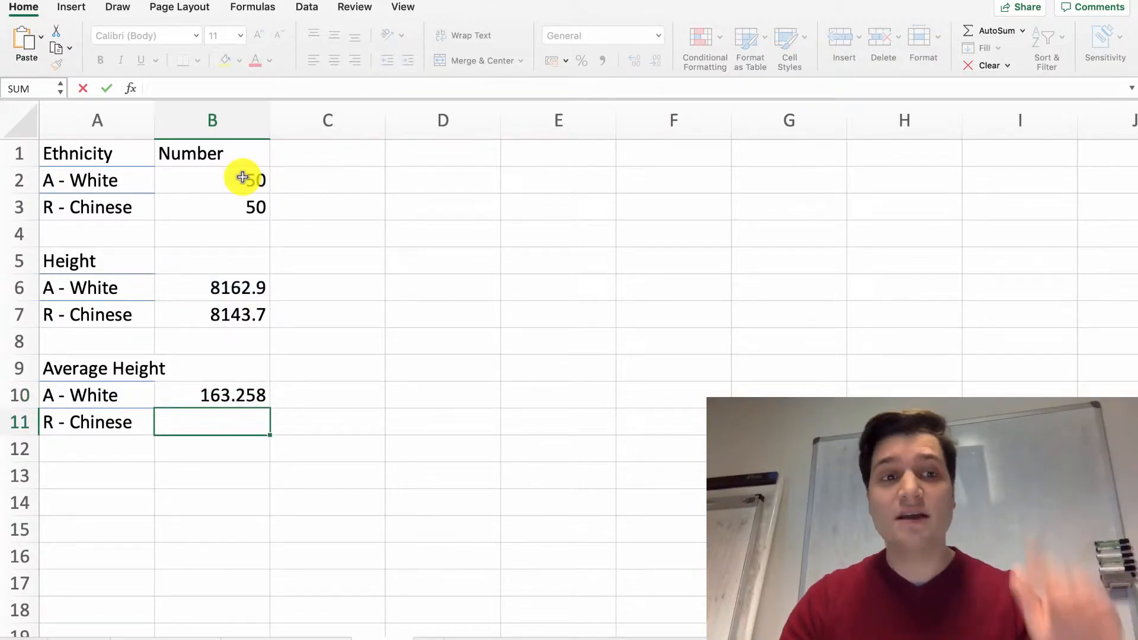
# - Fill the average height formula from B10 down to B11
pyautogui.click(213, 393)
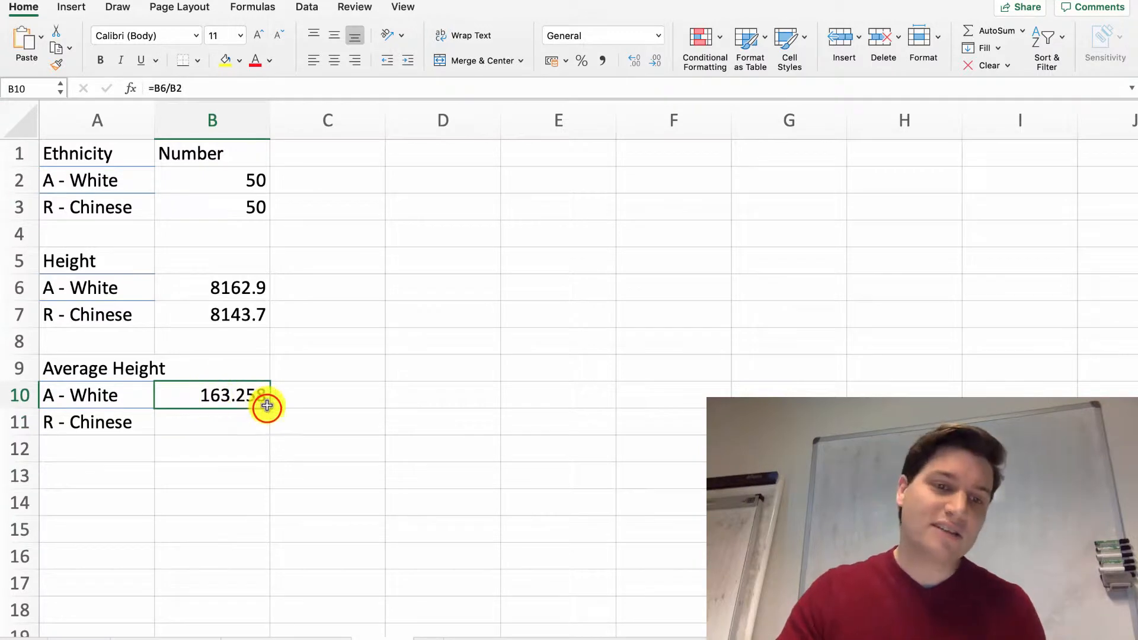
pyautogui.moveTo(267, 406); pyautogui.dragTo(269, 423)
pyautogui.click(323, 424)
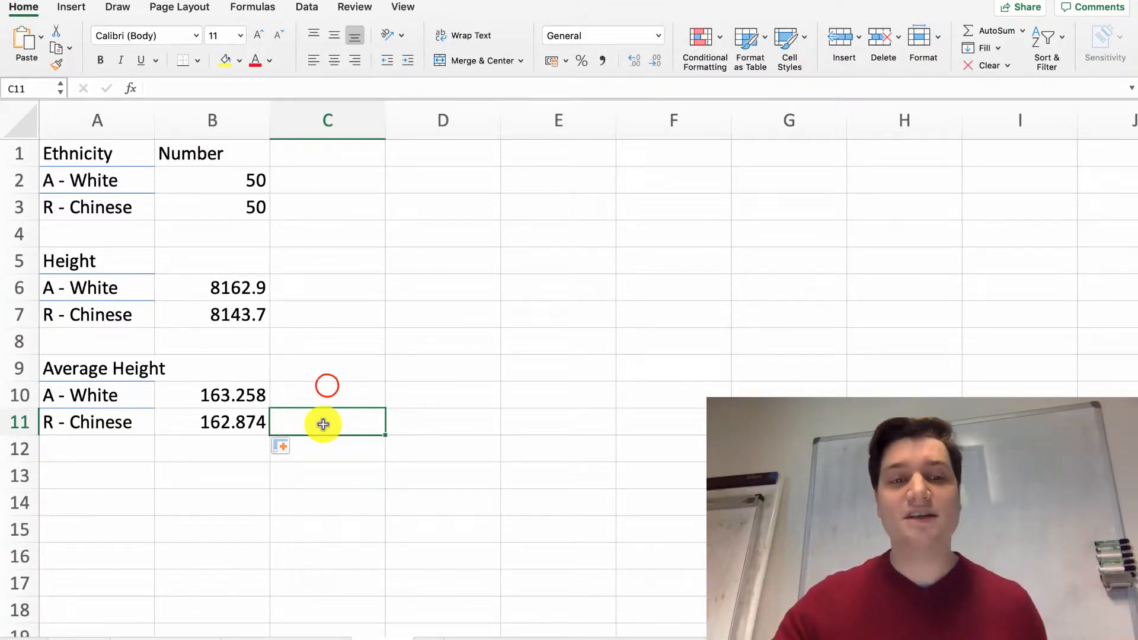
# - Begin an AVERAGEIF formula in C10 with the Ethnicity column of the 100 Anon Scans Share table as its range
pyautogui.click(325, 384)
pyautogui.write('=')
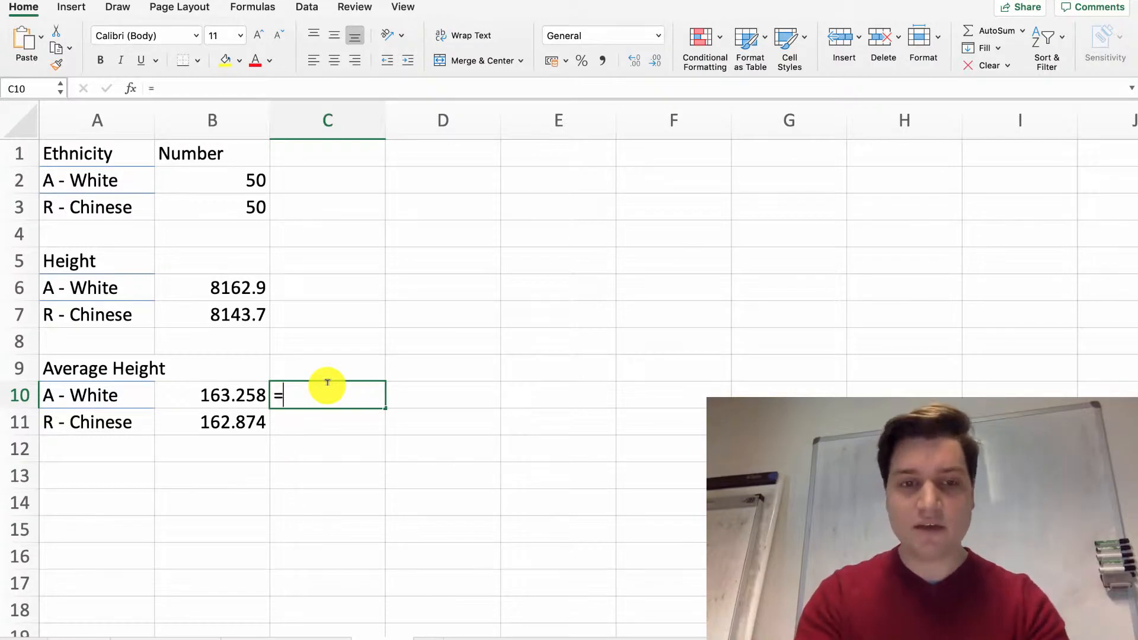
pyautogui.write('averageif(')
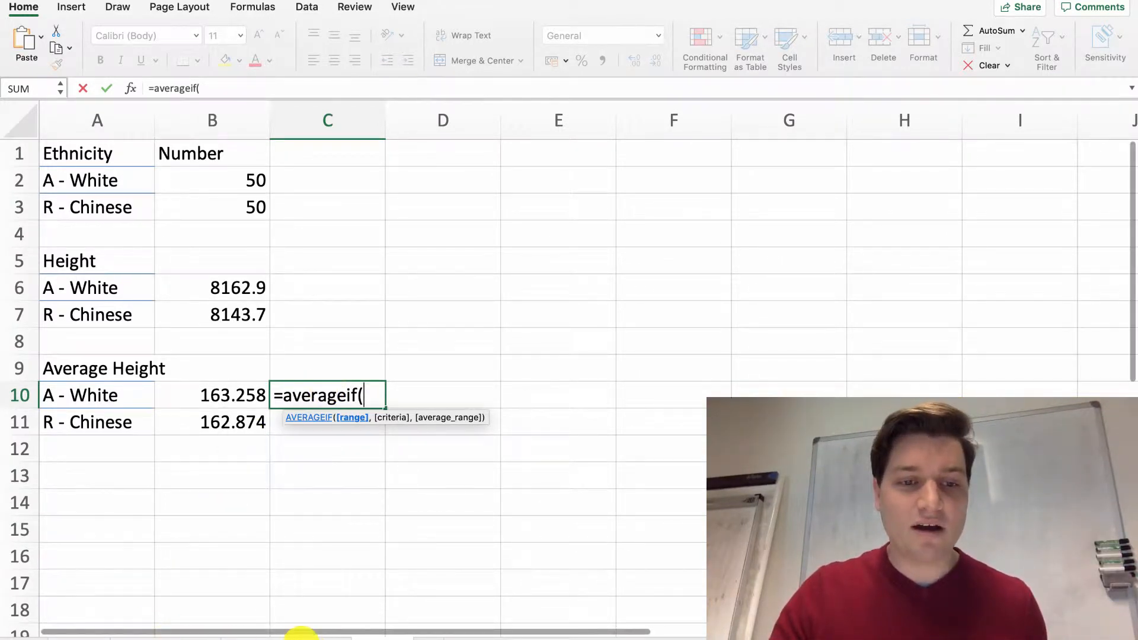
pyautogui.click(323, 636)
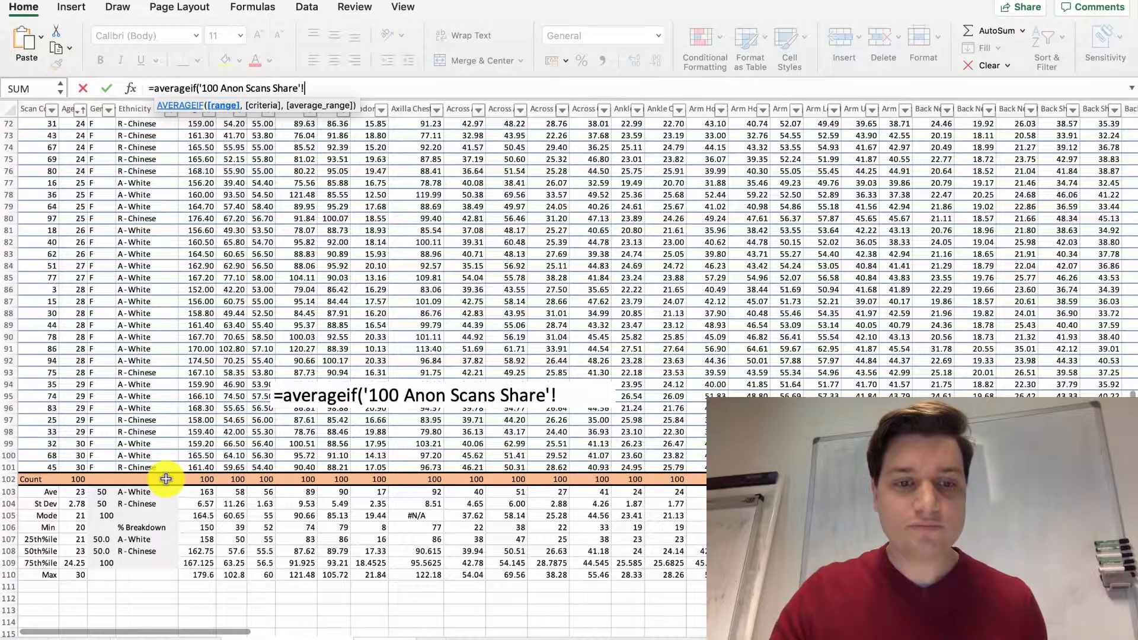
pyautogui.scroll(20, 152, 469)
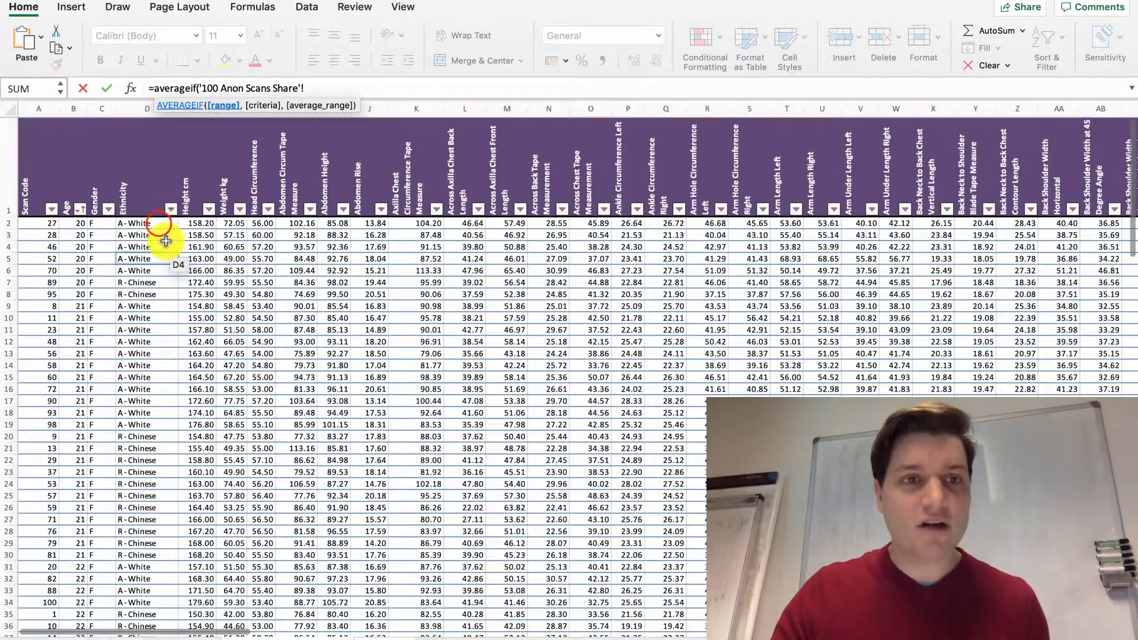
pyautogui.moveTo(152, 224); pyautogui.dragTo(150, 513)
pyautogui.write(',')
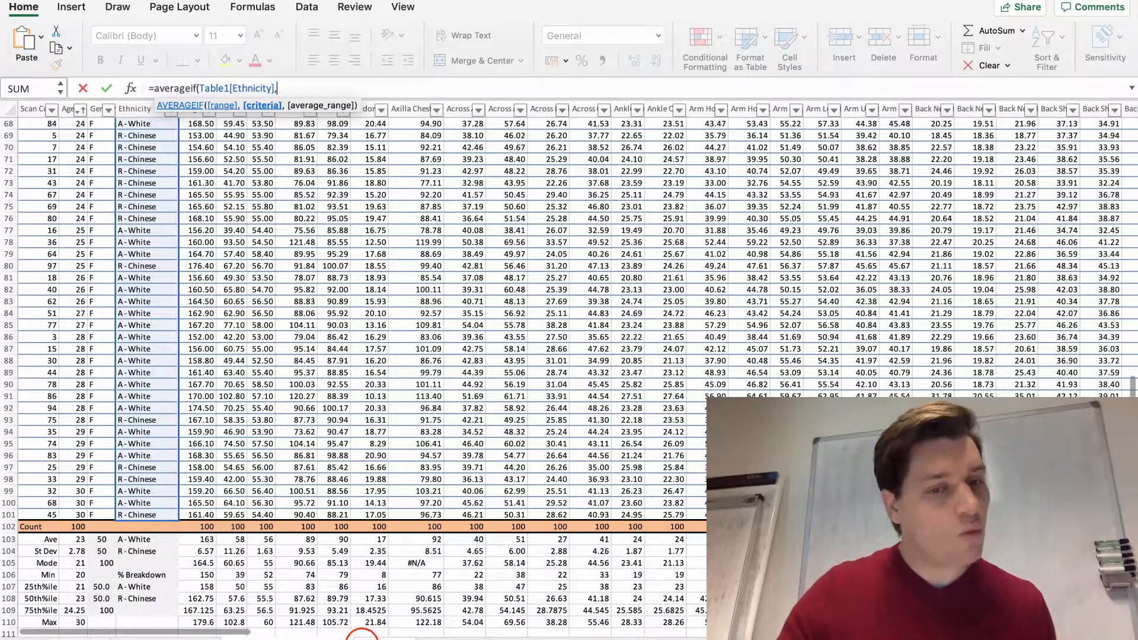
# - Complete the C10 AVERAGEIF formula with Sheet3 cell A10 as the criteria and the Height cm column as the average range
pyautogui.click(358, 633)
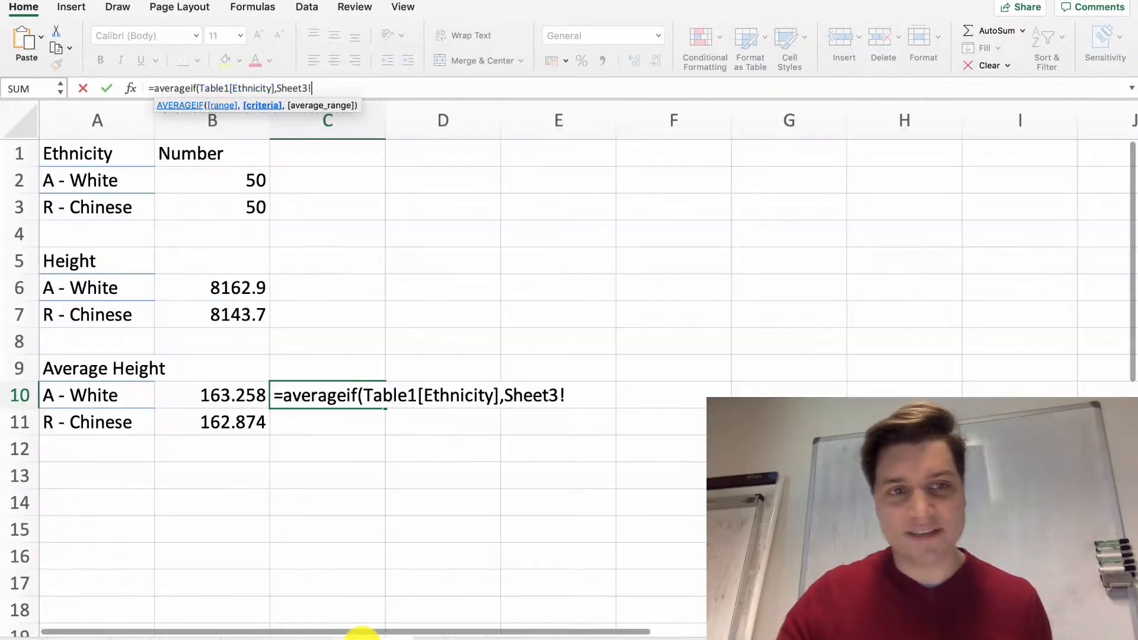
pyautogui.click(79, 395)
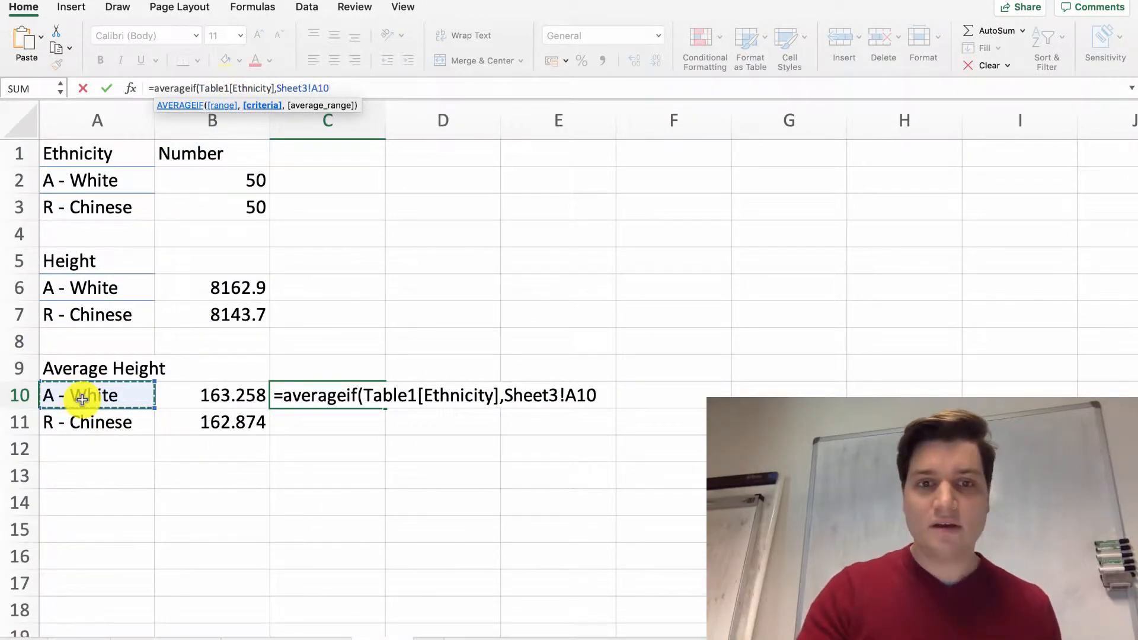
pyautogui.write(',')
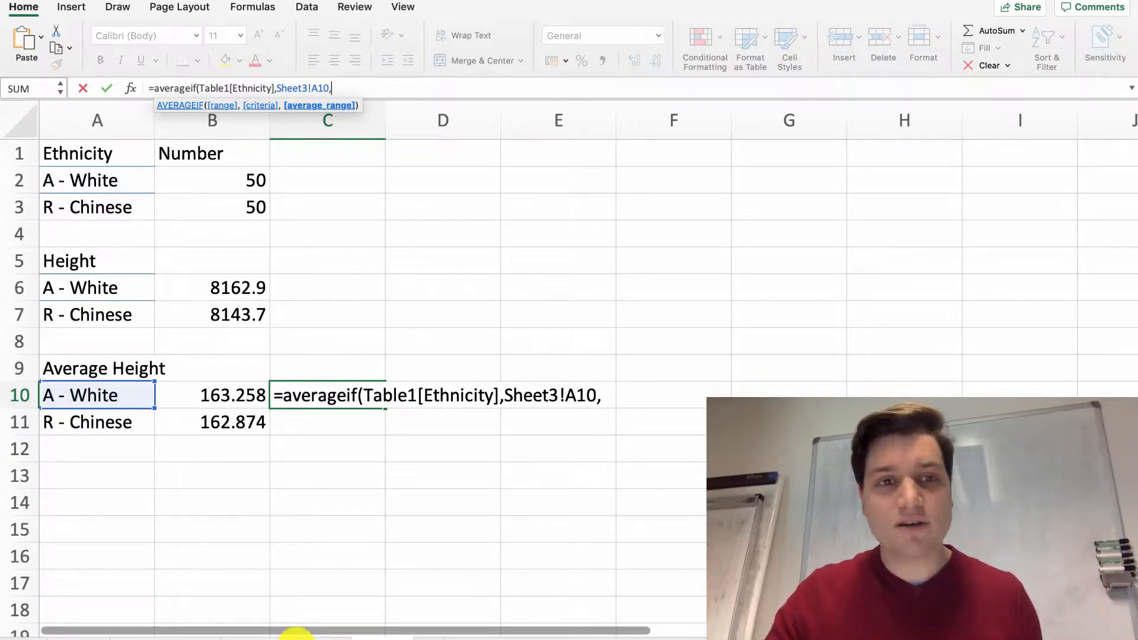
pyautogui.click(272, 636)
pyautogui.scroll(5, 274, 347)
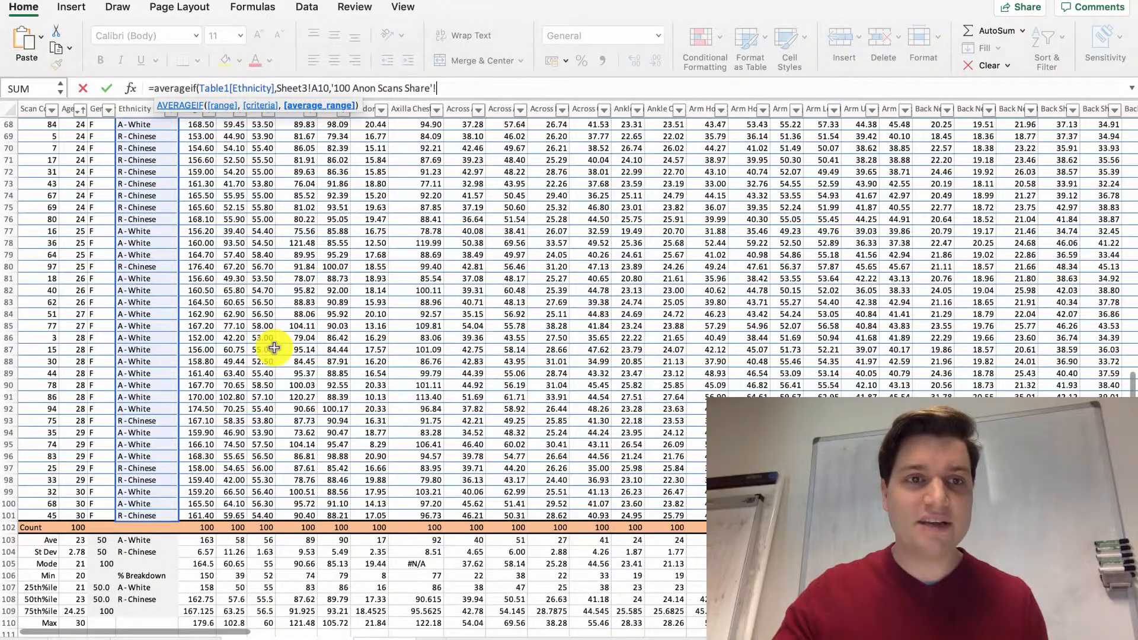
pyautogui.scroll(10, 274, 347)
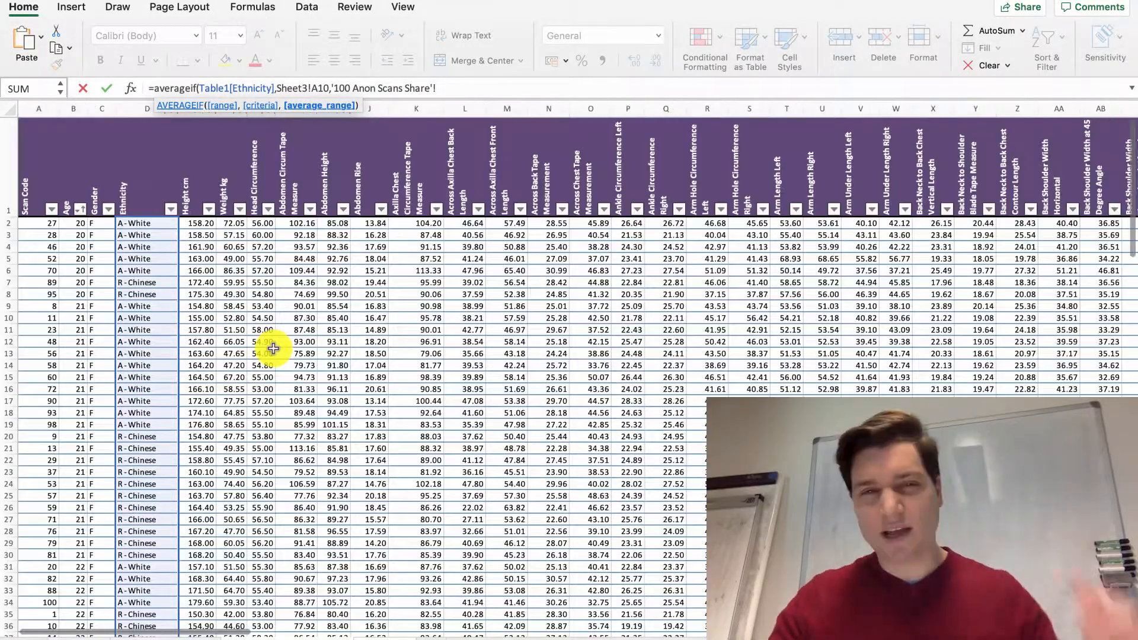
pyautogui.moveTo(199, 223); pyautogui.dragTo(202, 540)
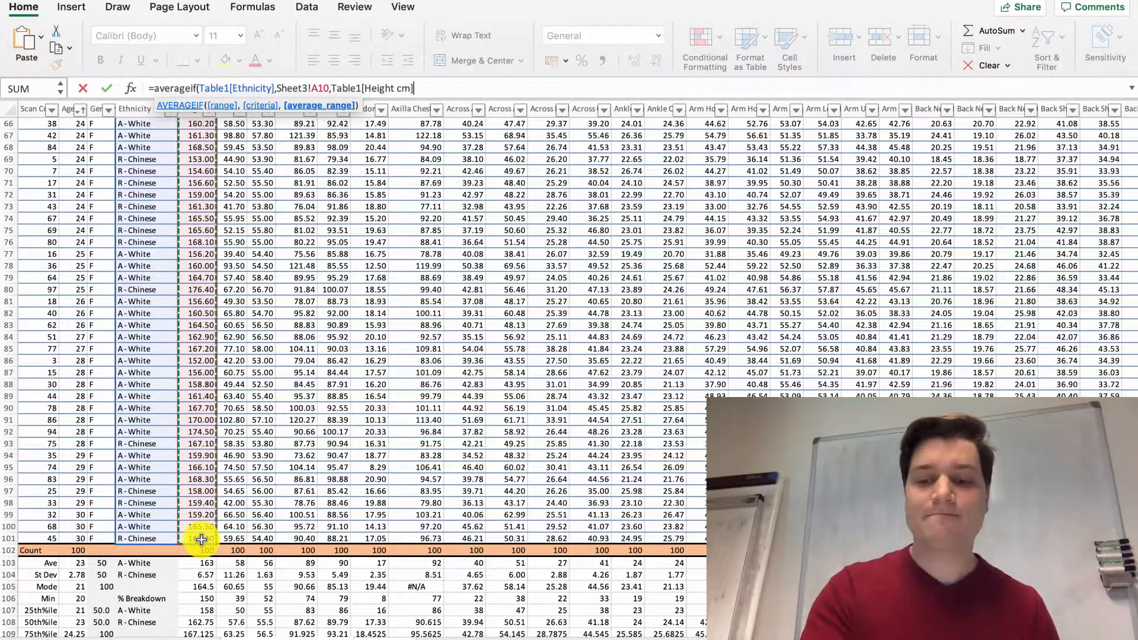
pyautogui.write(')')
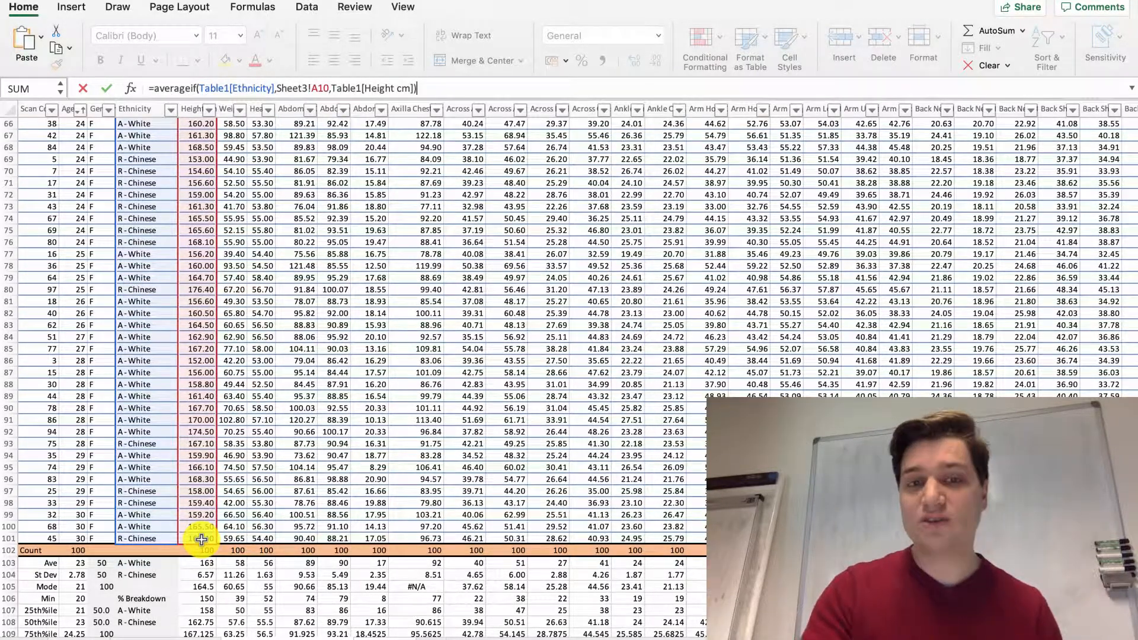
pyautogui.press('Return')
pyautogui.press('Return')
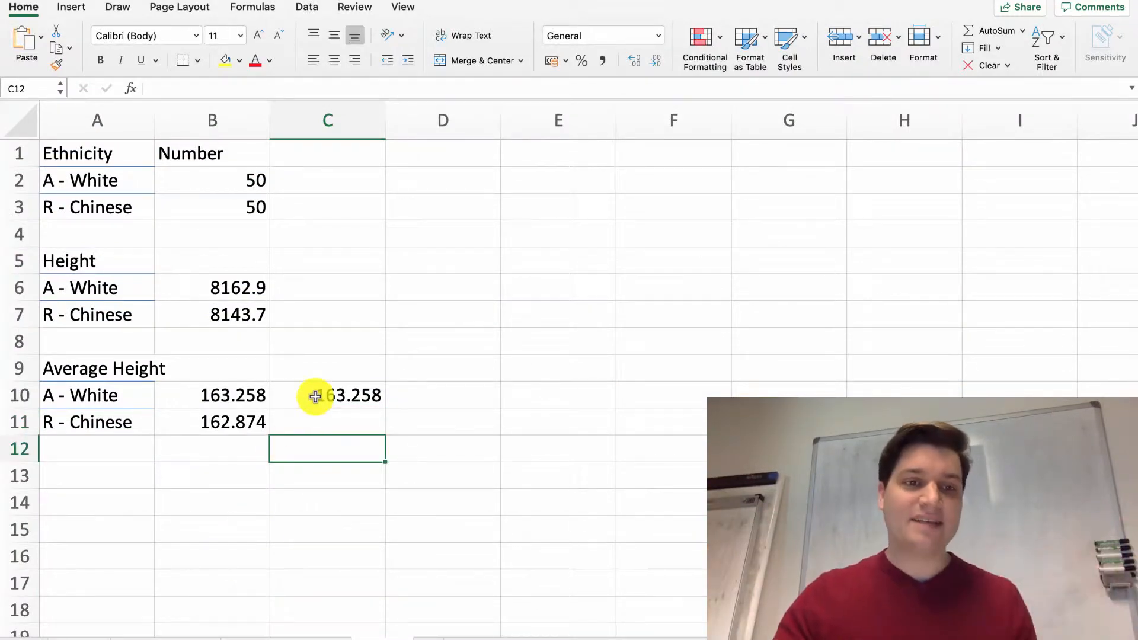
# - Fill the AVERAGEIF formula from C10 down to C11
pyautogui.click(221, 395)
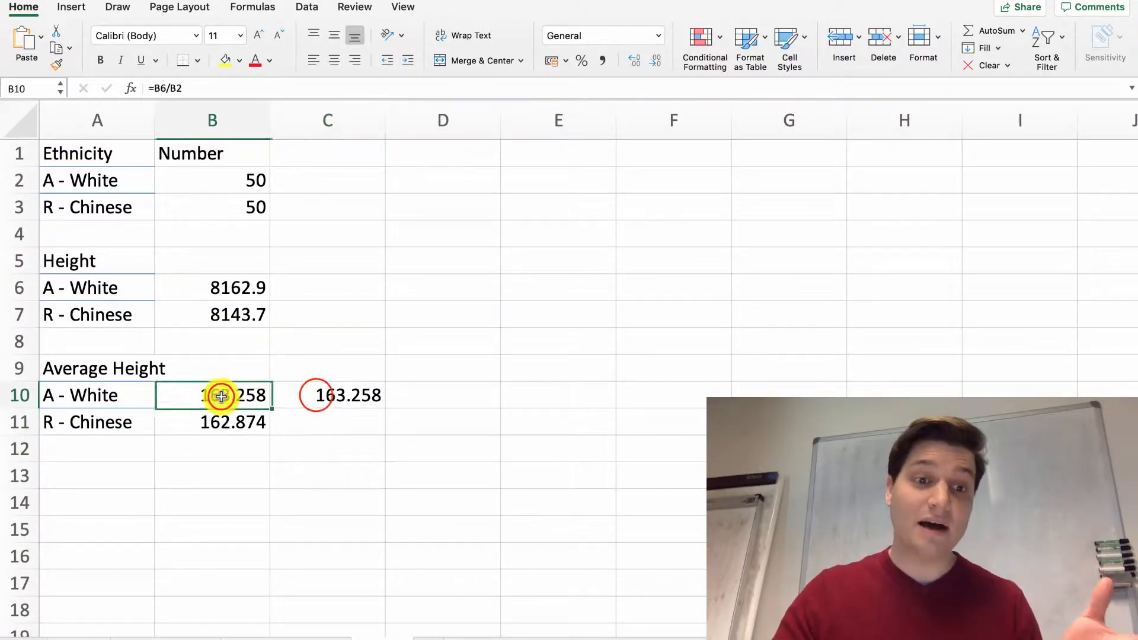
pyautogui.click(379, 400)
pyautogui.moveTo(386, 409)
pyautogui.mouseDown()
pyautogui.moveTo(380, 427)
pyautogui.moveTo(401, 419)
pyautogui.mouseUp()
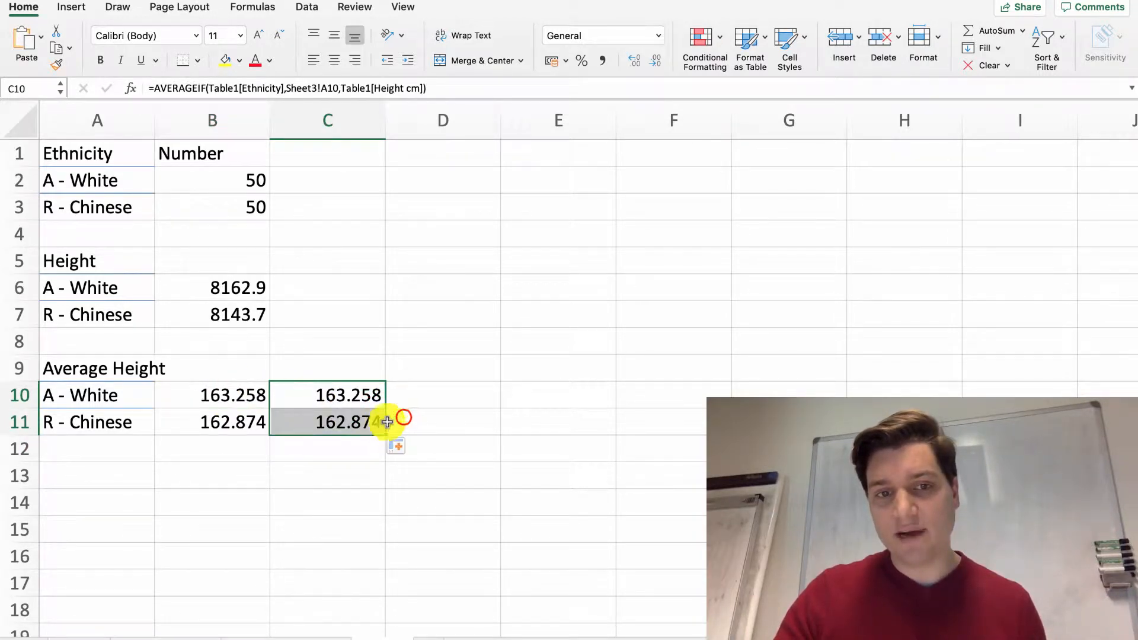
pyautogui.click(401, 419)
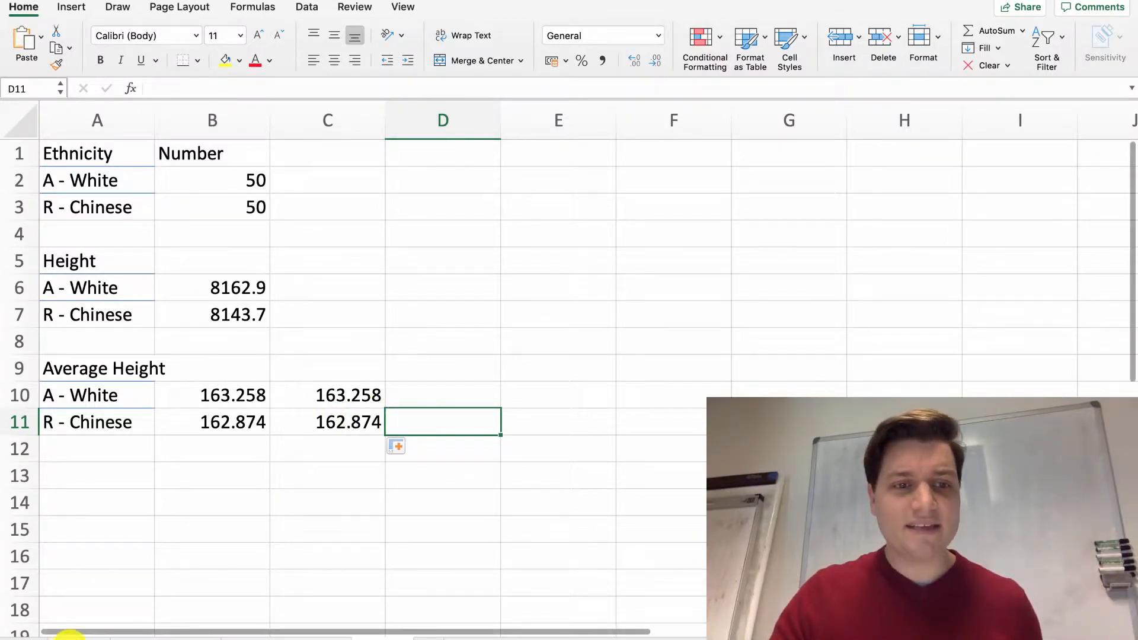
# - Review the Topics sheet, and on Sheet3 examine the average formulas in C10, B10 and B11 and their cell references
pyautogui.click(68, 635)
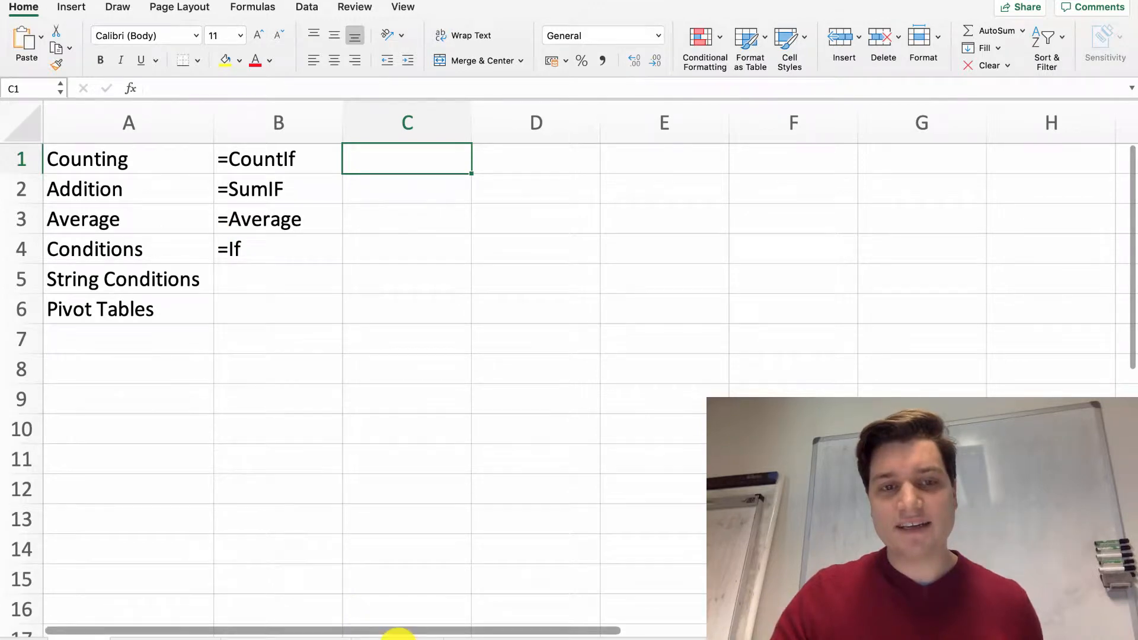
pyautogui.click(397, 636)
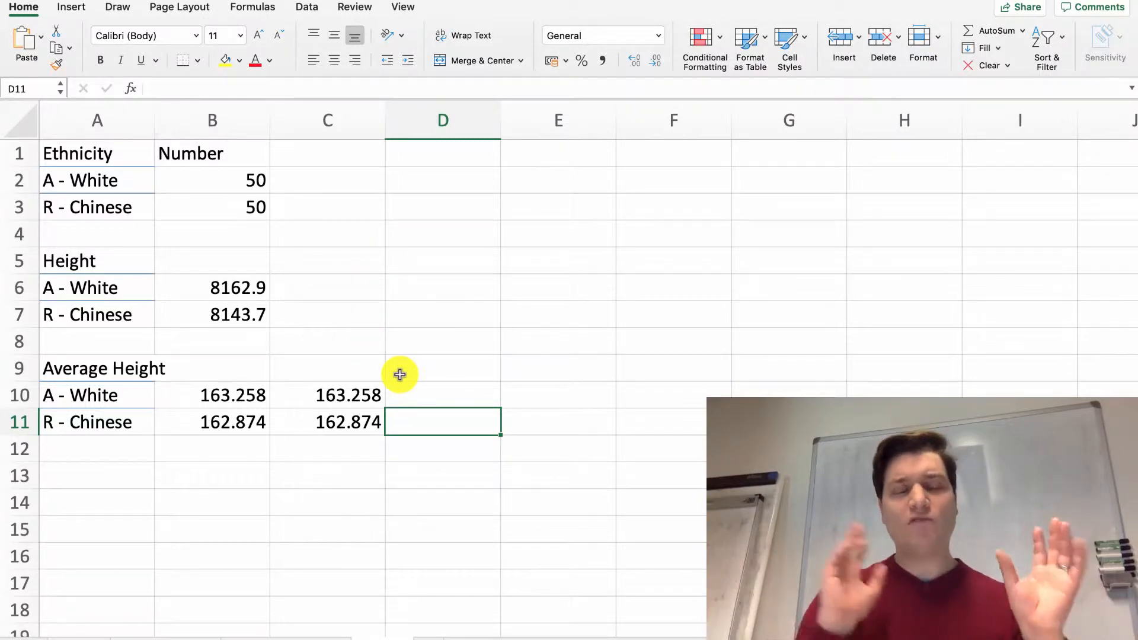
pyautogui.click(360, 392)
pyautogui.doubleClick(360, 390)
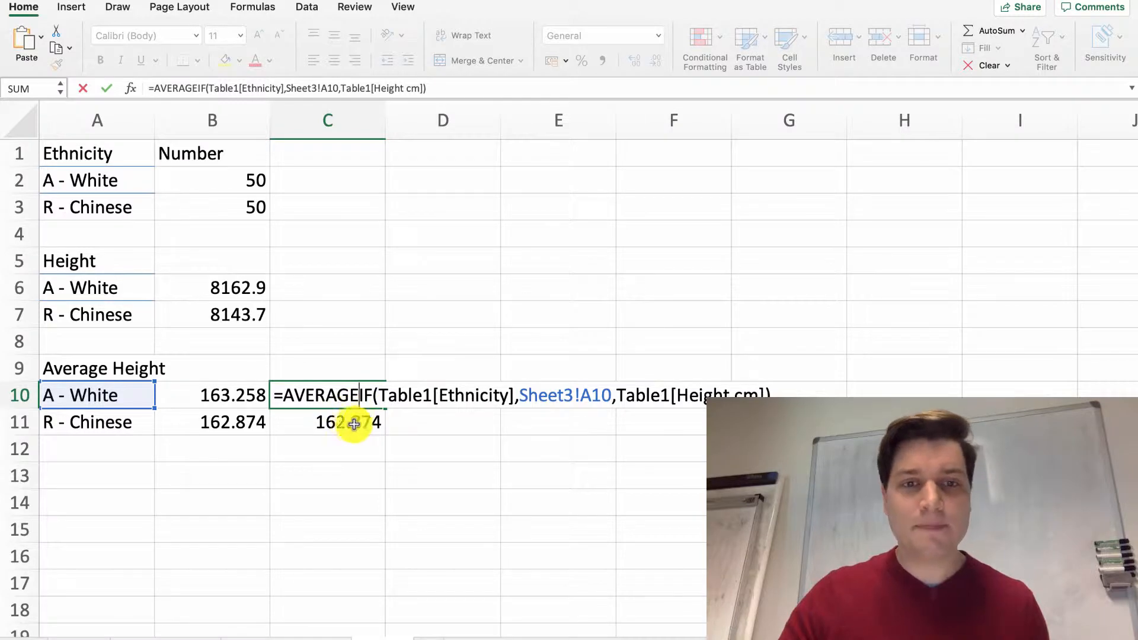
pyautogui.press('Escape')
pyautogui.click(238, 397)
pyautogui.doubleClick(238, 397)
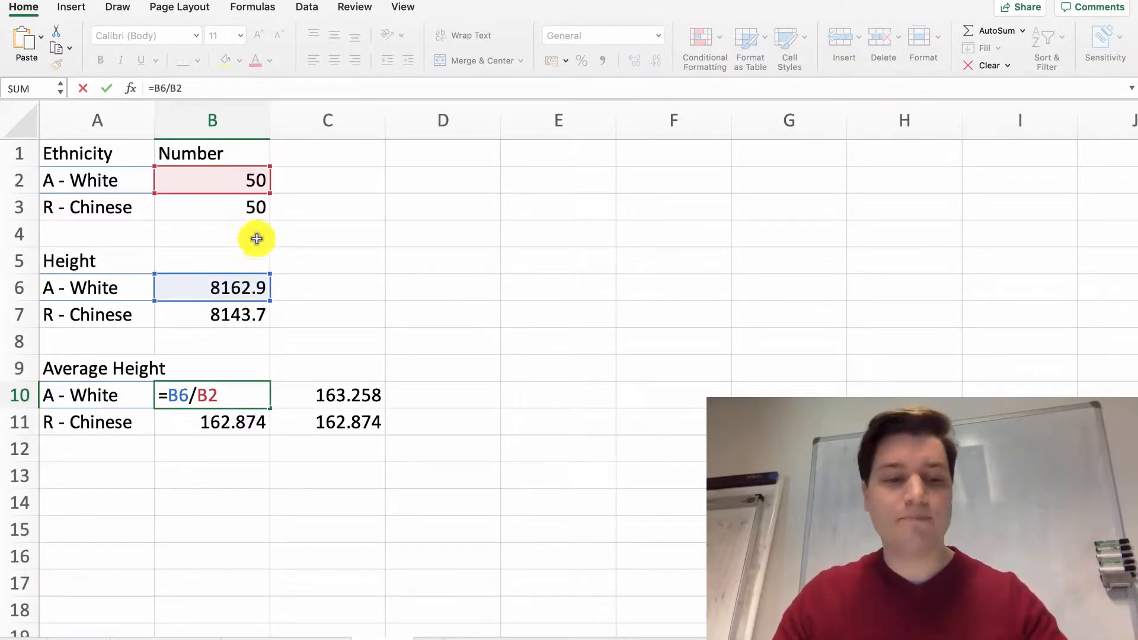
pyautogui.press('Return')
pyautogui.doubleClick(237, 420)
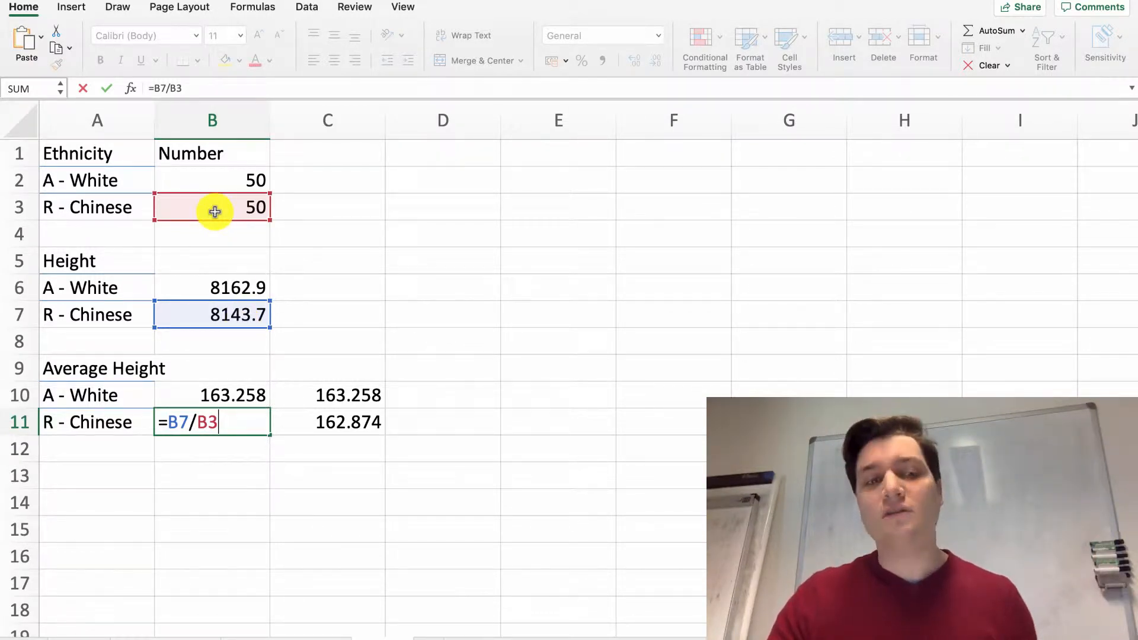
pyautogui.click(362, 245)
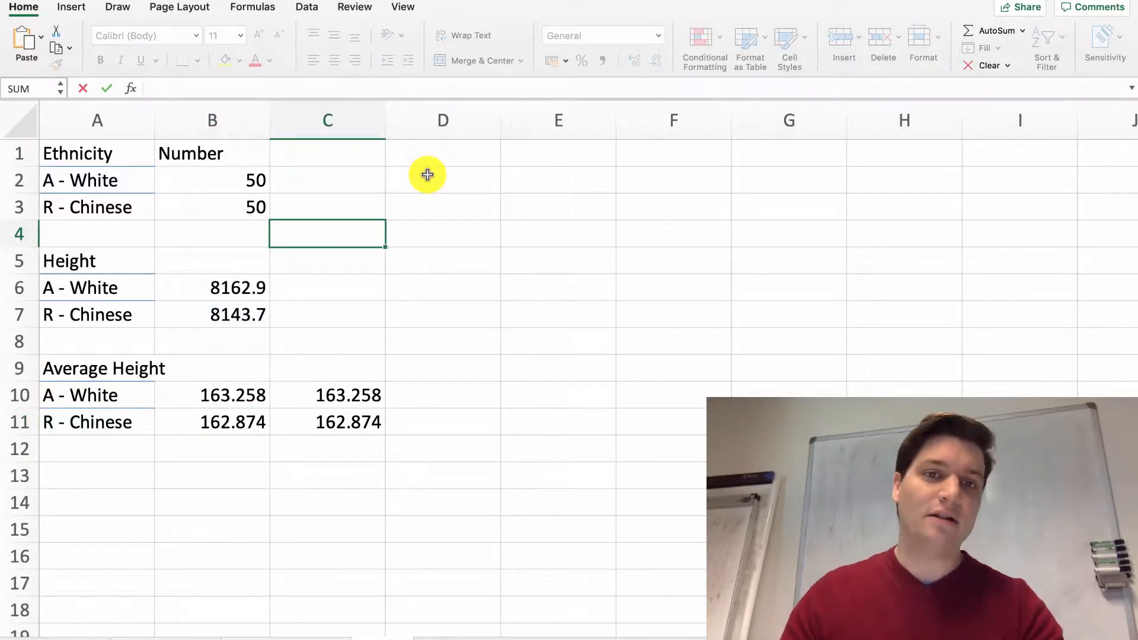
pyautogui.press('Escape')
pyautogui.click(58, 2)
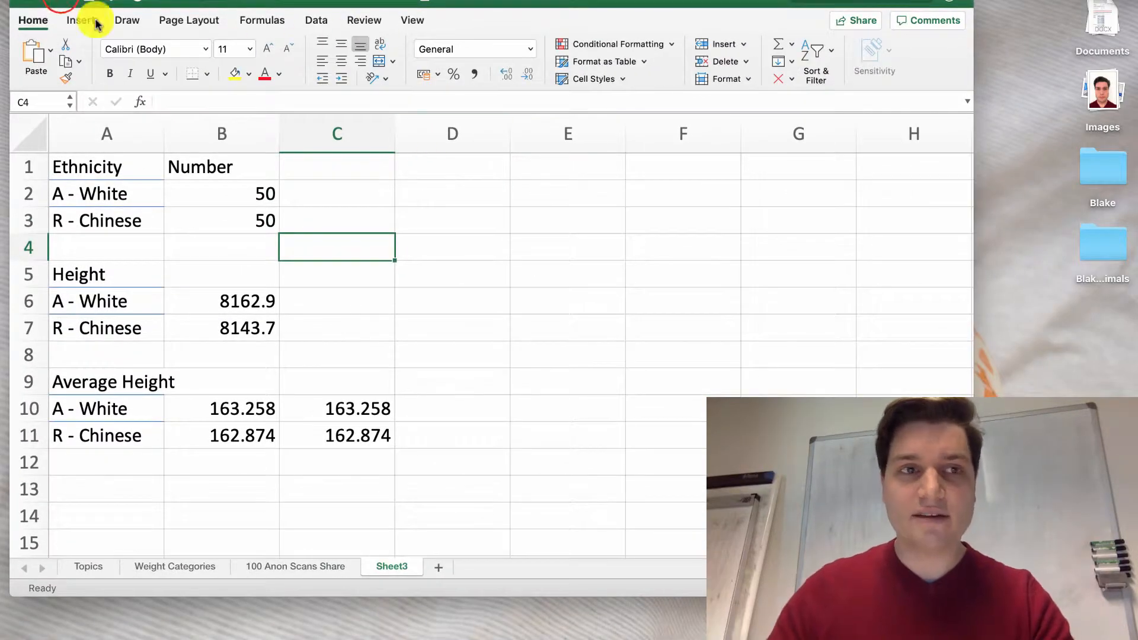
pyautogui.moveTo(63, 1); pyautogui.dragTo(61, 1)
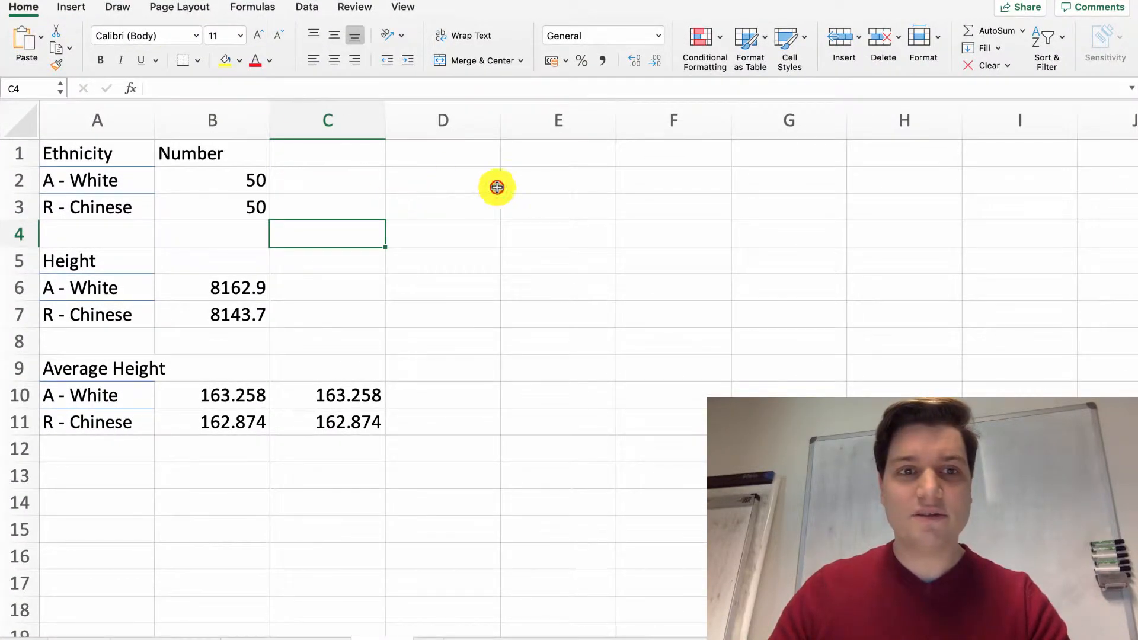
# - Enter the fixed group size 50 in D2
pyautogui.click(465, 182)
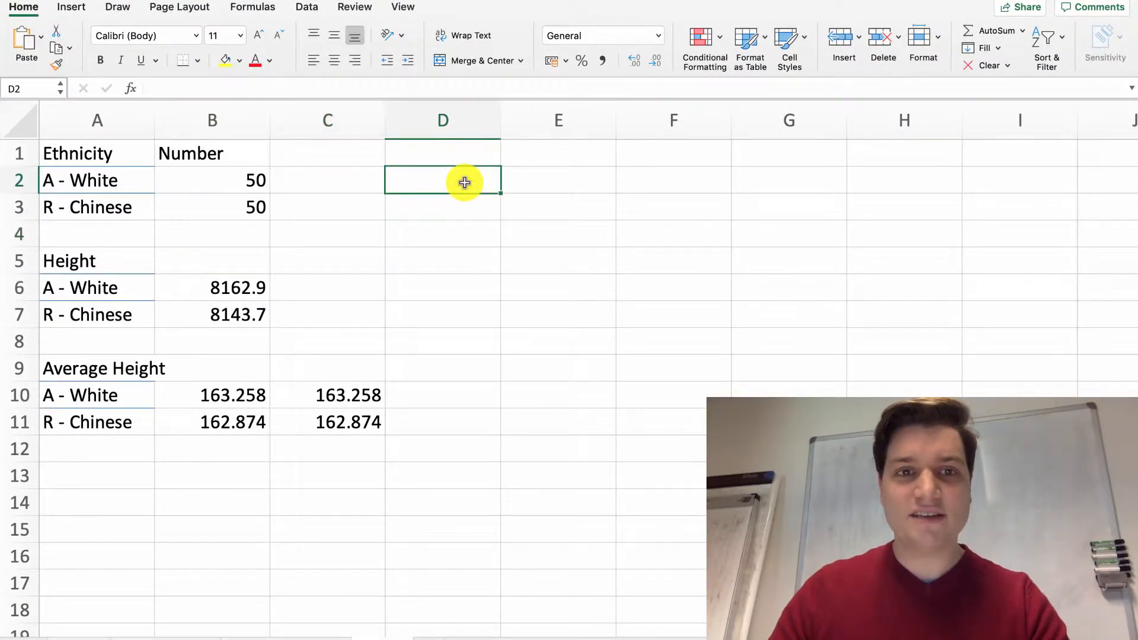
pyautogui.write('50')
pyautogui.click(415, 223)
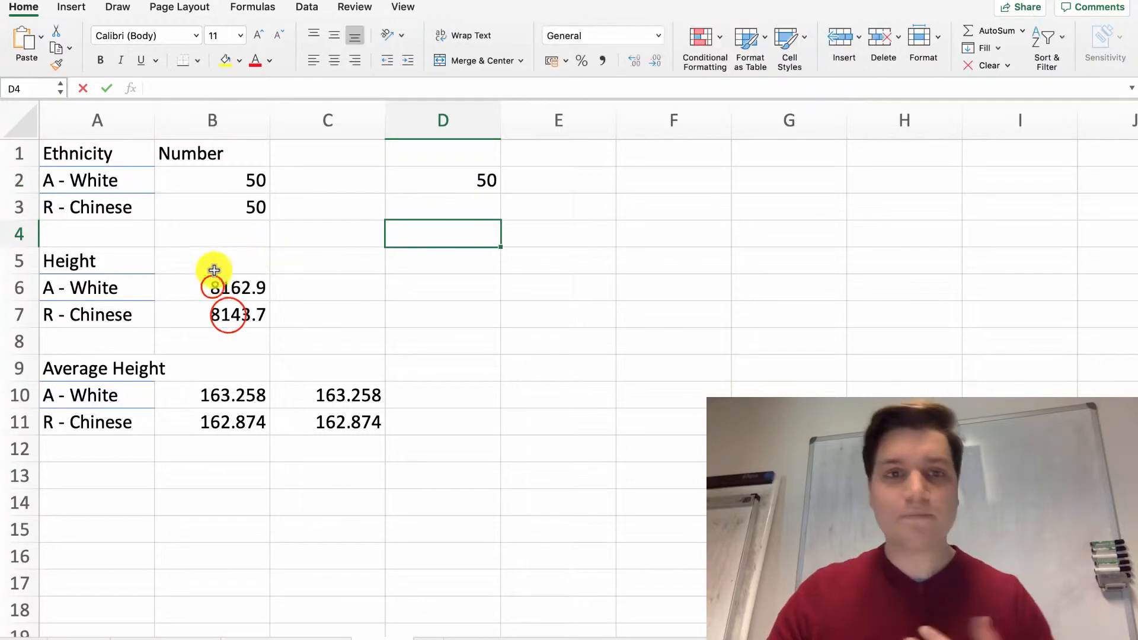
pyautogui.click(212, 287)
pyautogui.click(226, 315)
pyautogui.press('Delete')
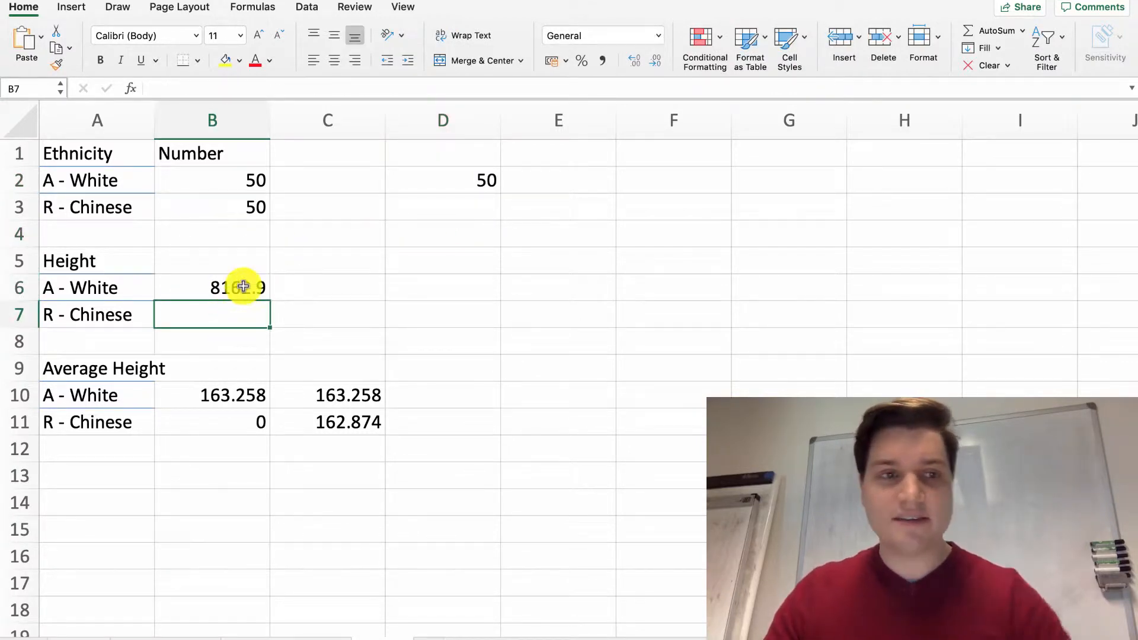
pyautogui.press('super+z')
# - Clear the R - Chinese average height formula from B11
pyautogui.click(254, 382)
pyautogui.click(241, 426)
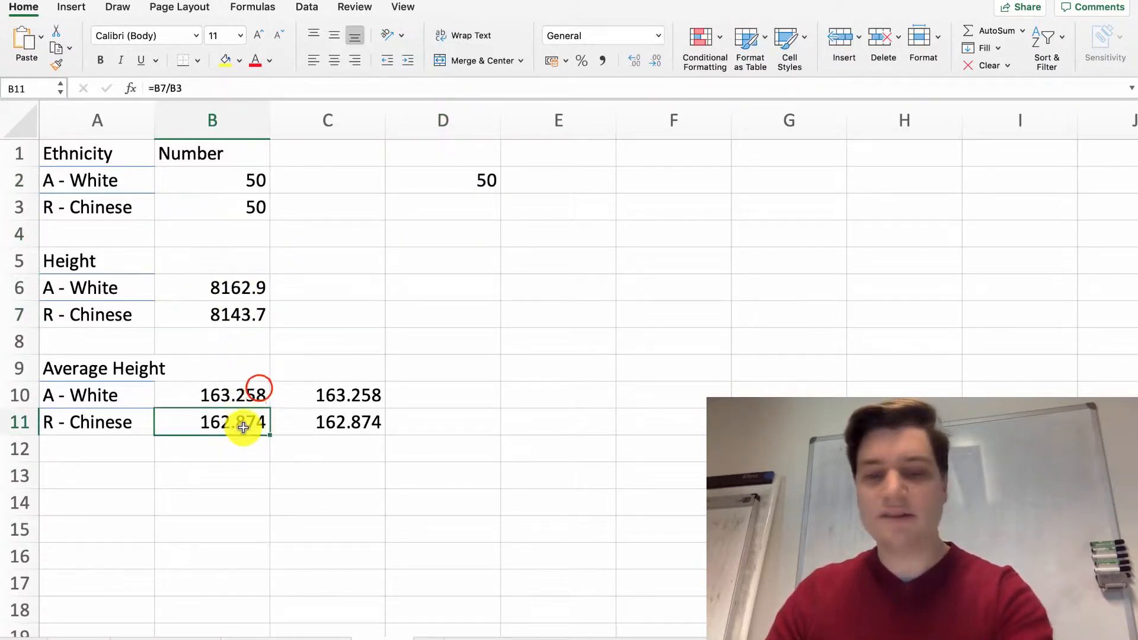
pyautogui.press('Delete')
# - Try the formula =D2/B6 for the A - White average height in B10
pyautogui.click(260, 389)
pyautogui.write('=')
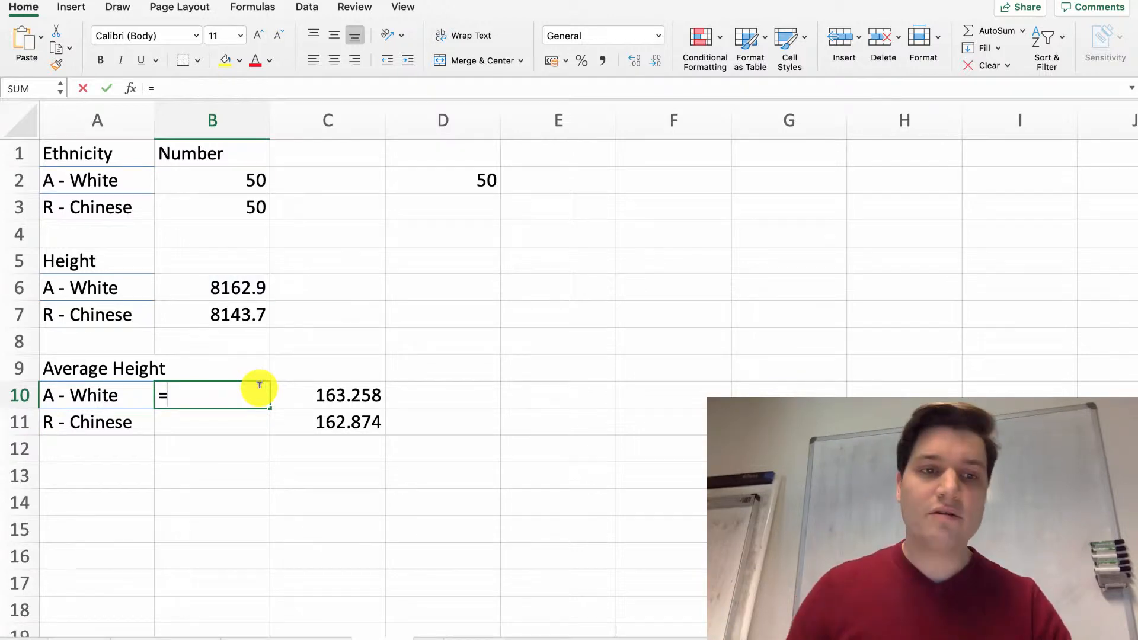
pyautogui.click(426, 182)
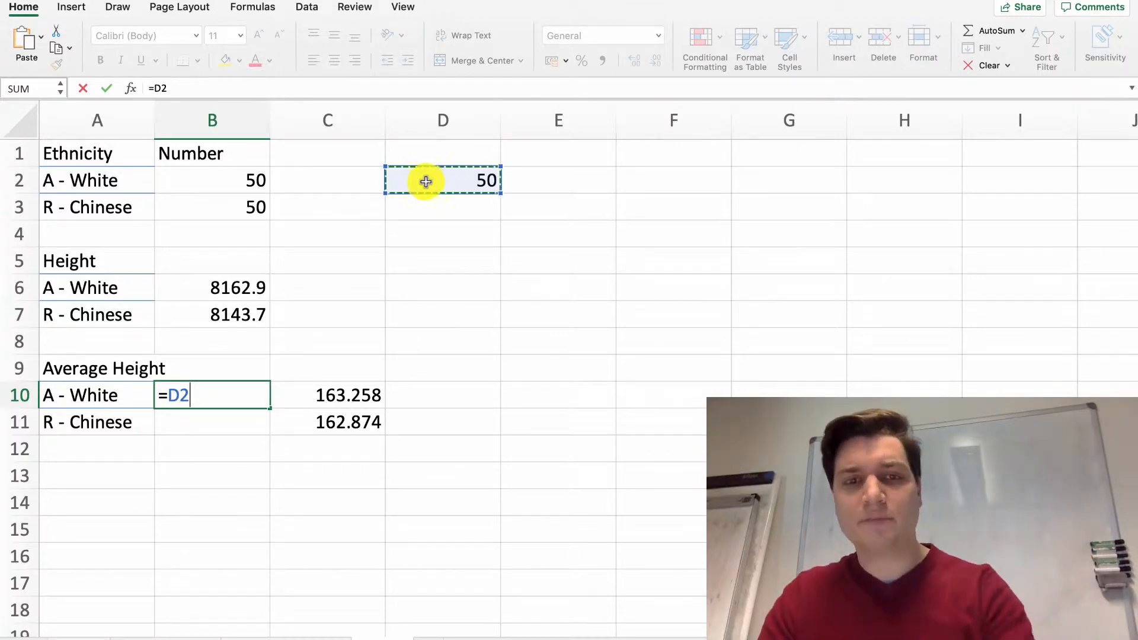
pyautogui.write('/')
pyautogui.click(240, 288)
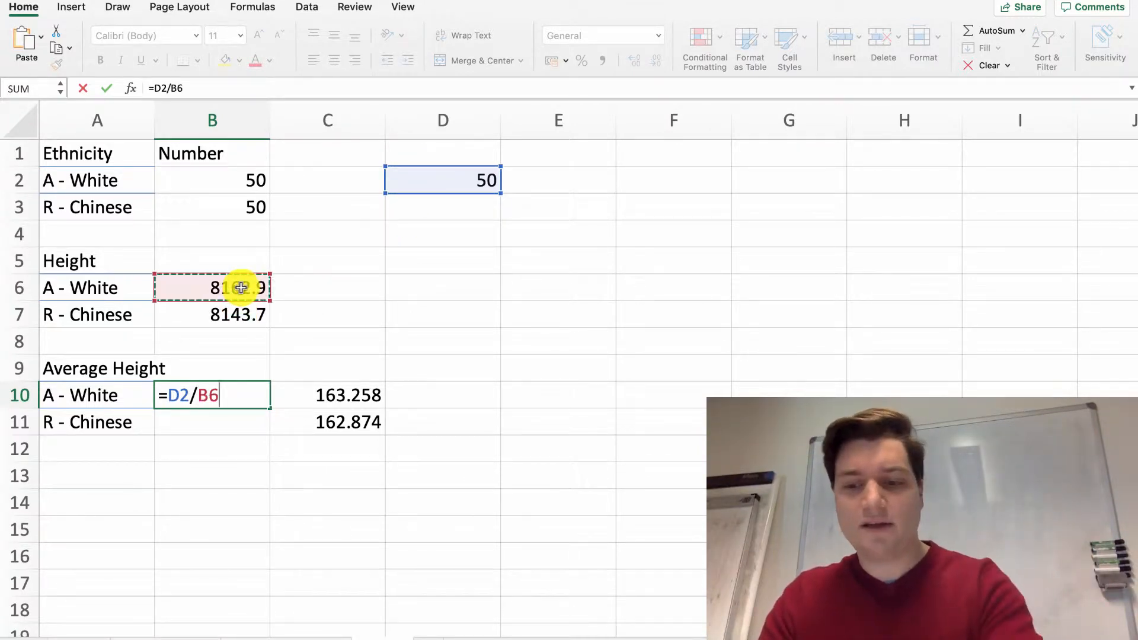
pyautogui.press('Return')
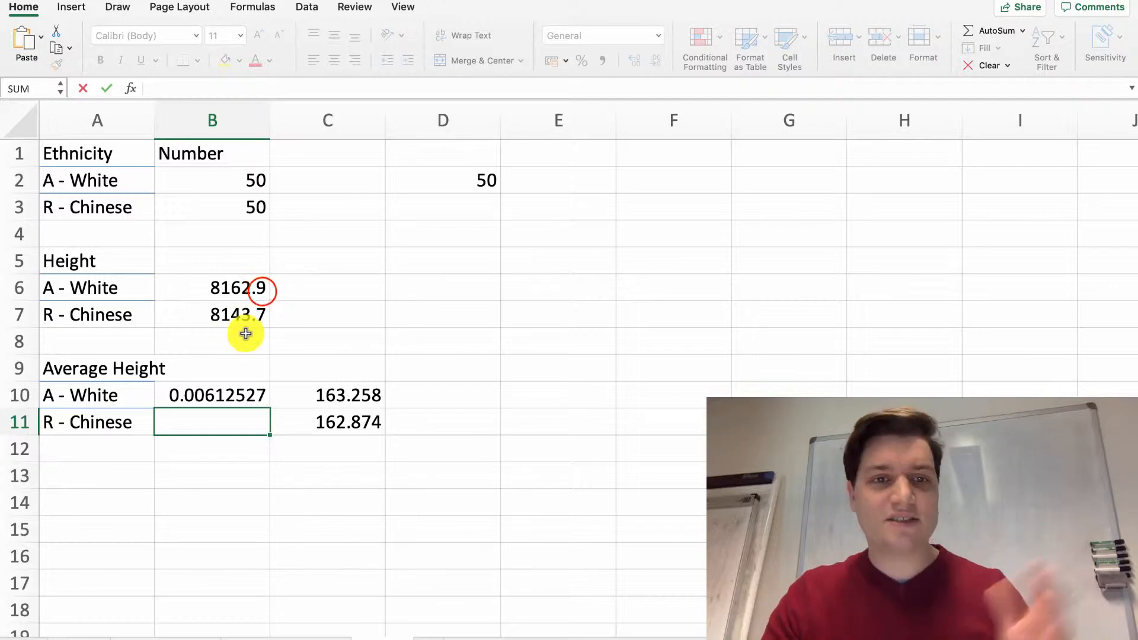
pyautogui.click(258, 288)
# - Calculate the A - White average height in B10 with the formula =B6/D2
pyautogui.click(248, 392)
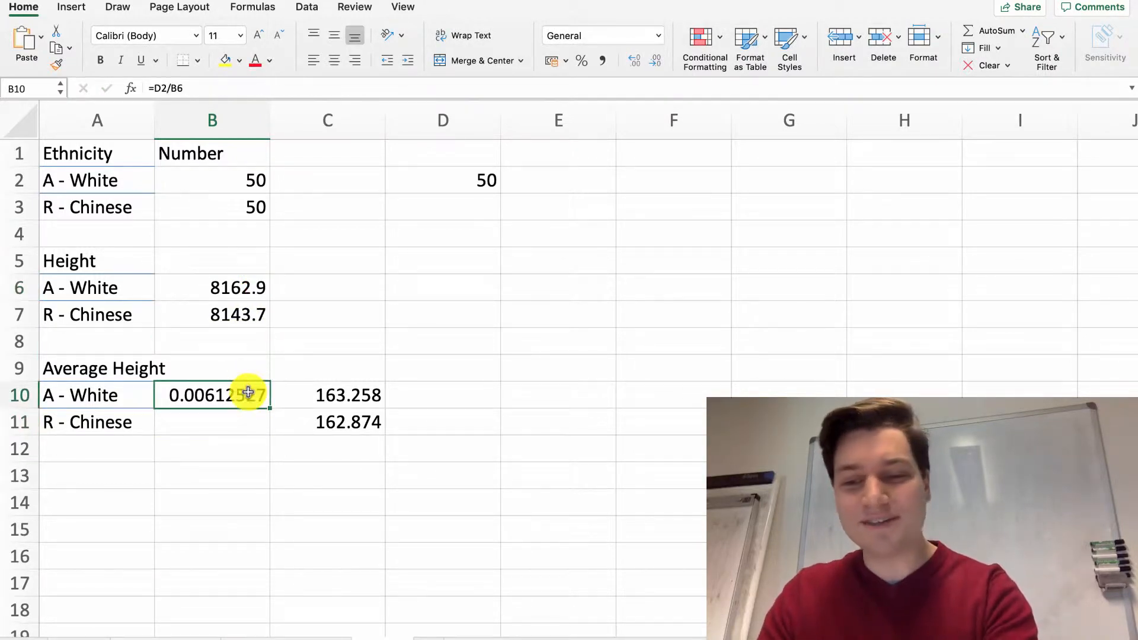
pyautogui.write('=')
pyautogui.click(234, 284)
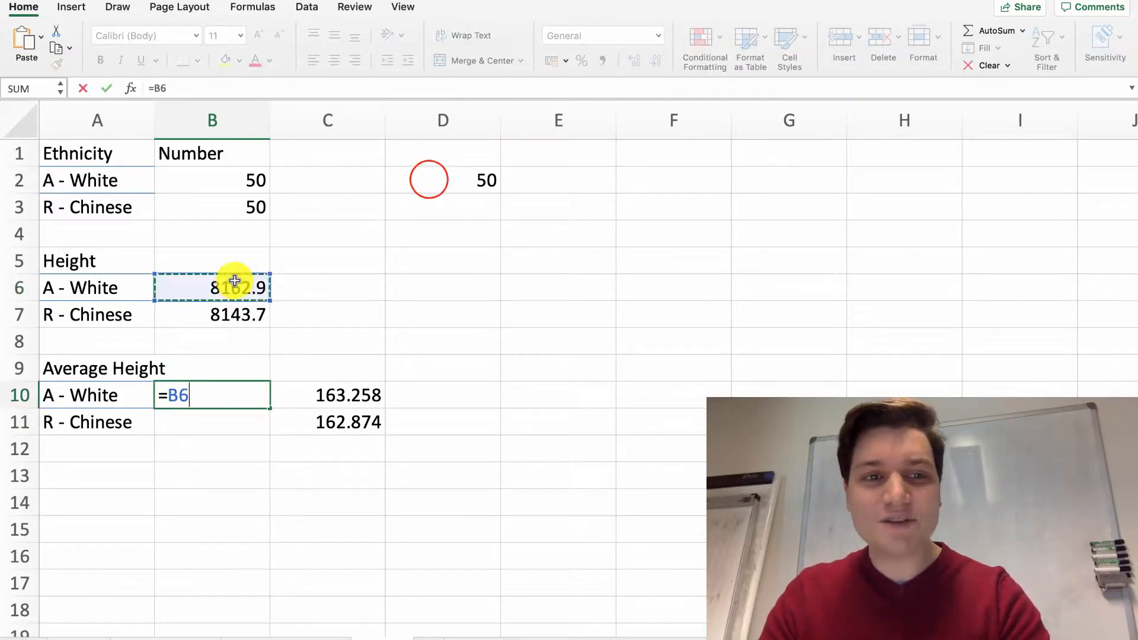
pyautogui.write('/')
pyautogui.click(430, 180)
pyautogui.press('Return')
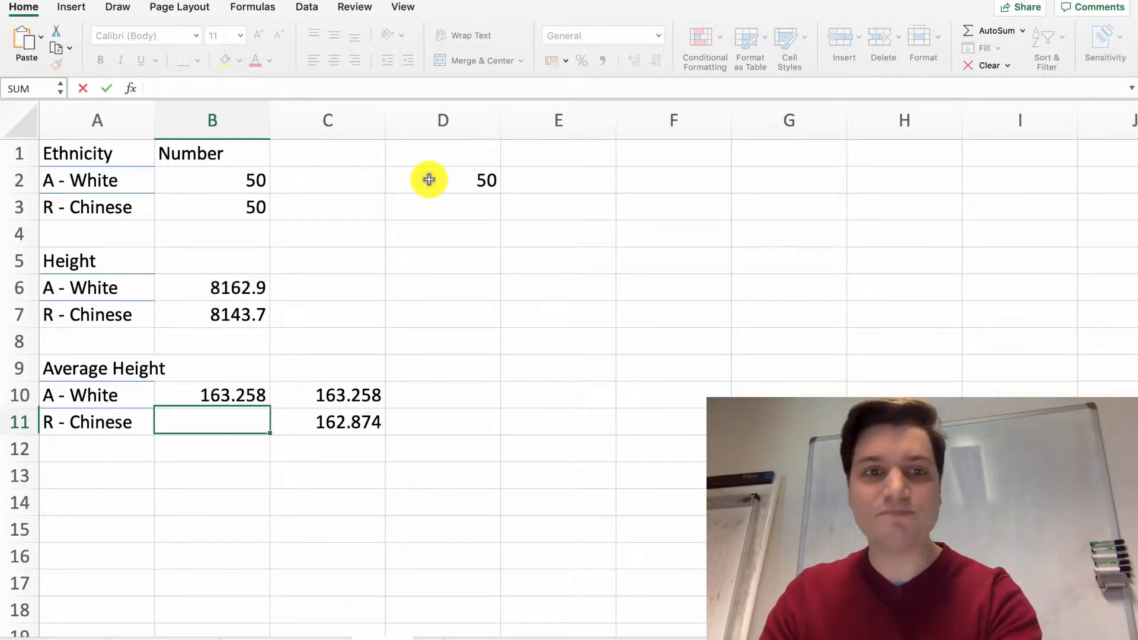
# - Try copying the A - White average height formula from B10 down to B11, then clear it from B11
pyautogui.click(256, 396)
pyautogui.moveTo(268, 409); pyautogui.dragTo(256, 435)
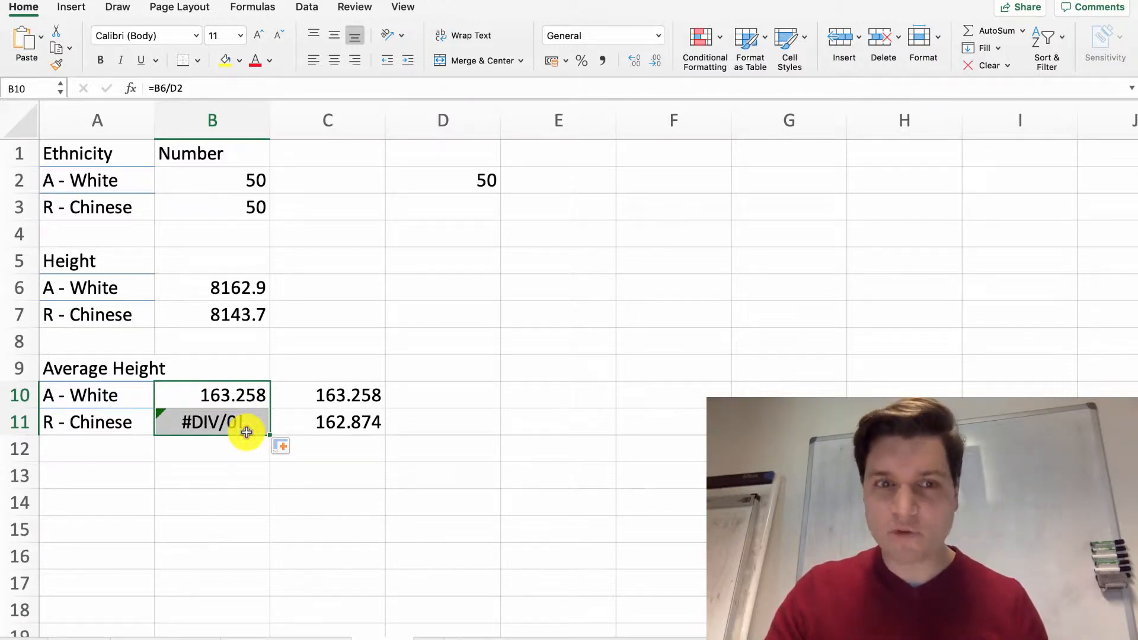
pyautogui.click(246, 426)
pyautogui.doubleClick(248, 424)
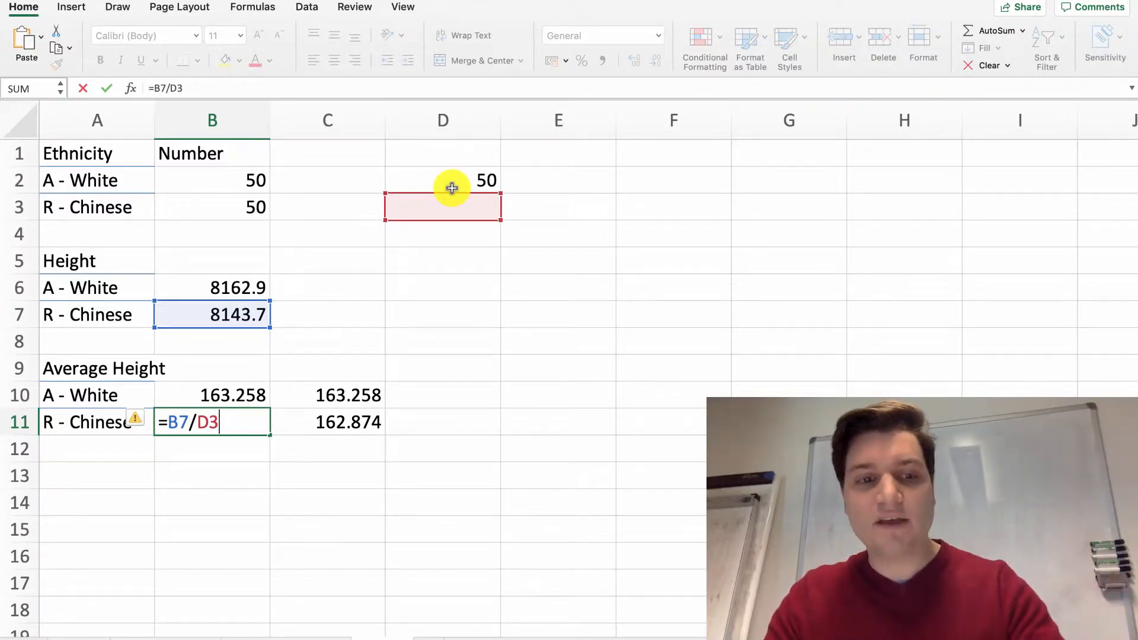
pyautogui.press('Return')
pyautogui.click(236, 418)
pyautogui.press('Delete')
# - Lock the divisor's row in the A - White average height formula in B10 so it reads =B6/D$2
pyautogui.click(240, 393)
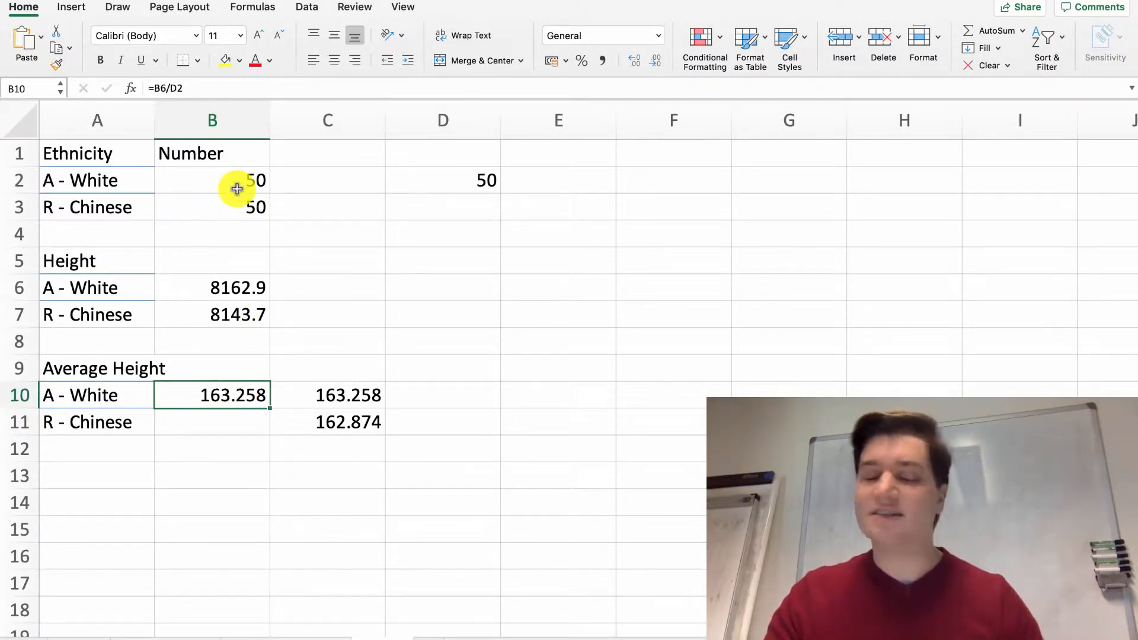
pyautogui.click(178, 87)
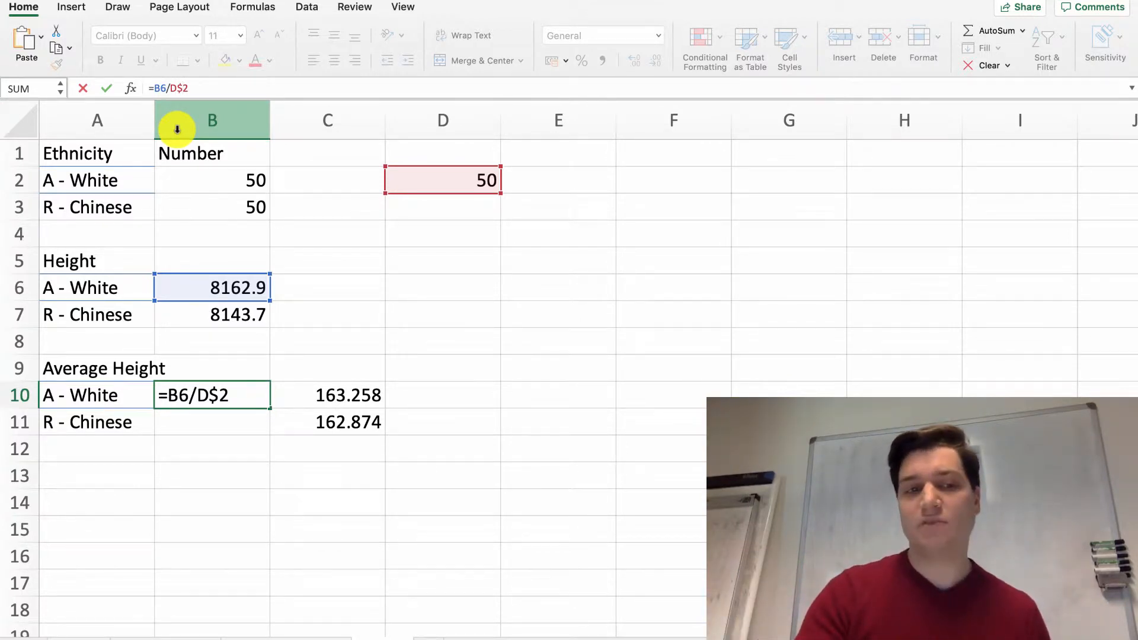
pyautogui.press('Return')
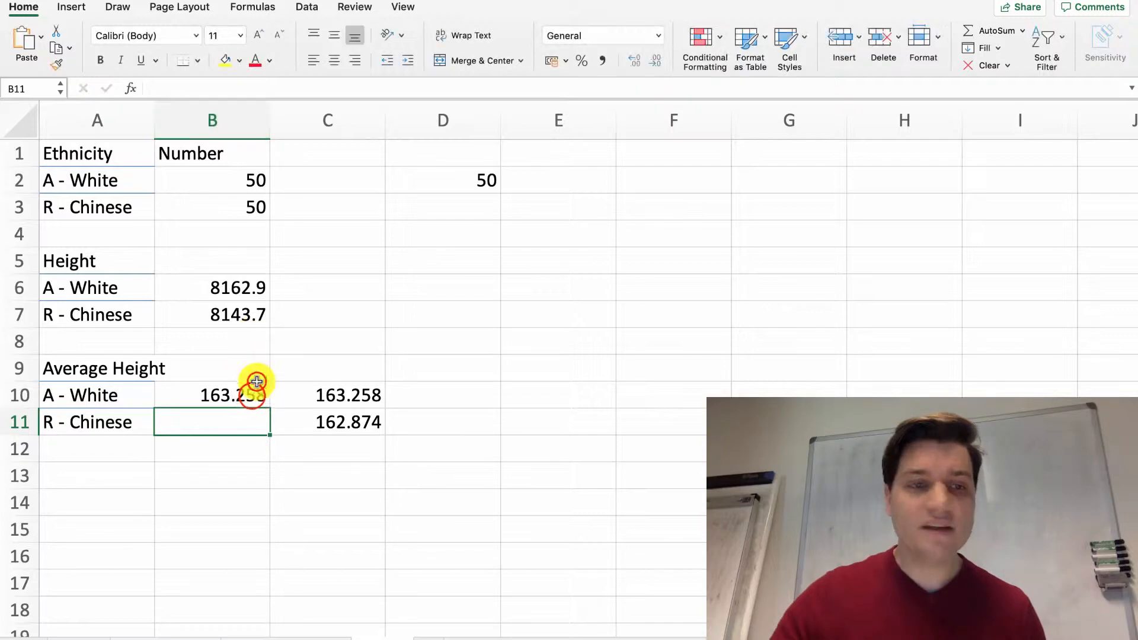
# - Copy the B10 formula down to B11 for the R - Chinese average height and check its cell references
pyautogui.click(256, 389)
pyautogui.moveTo(272, 410); pyautogui.dragTo(270, 425)
pyautogui.click(303, 437)
pyautogui.doubleClick(222, 424)
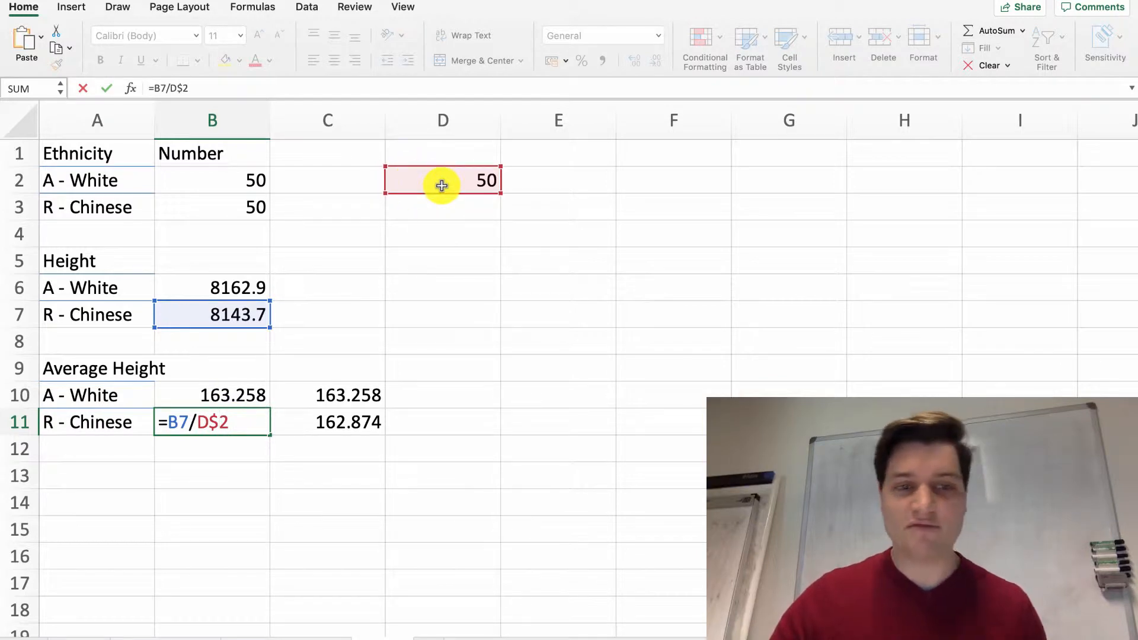
pyautogui.press('Escape')
pyautogui.click(108, 471)
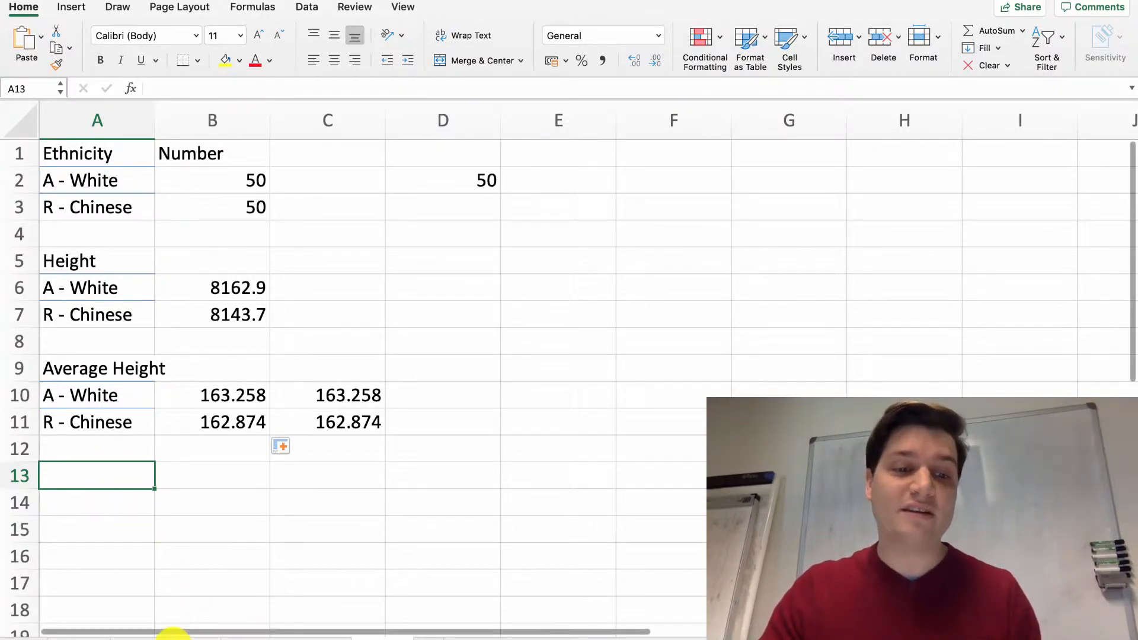
# - Examine the sheet of ratio ranges and their body categories, from Extremely Slim to Obese
pyautogui.click(172, 635)
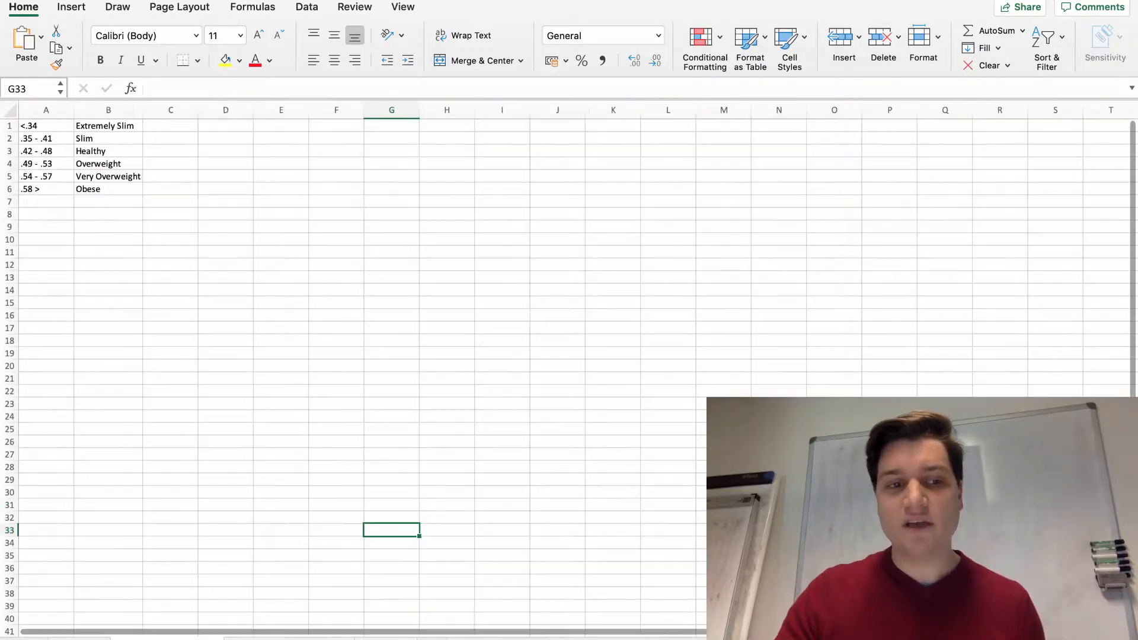
pyautogui.scroll(5, 578, 635)
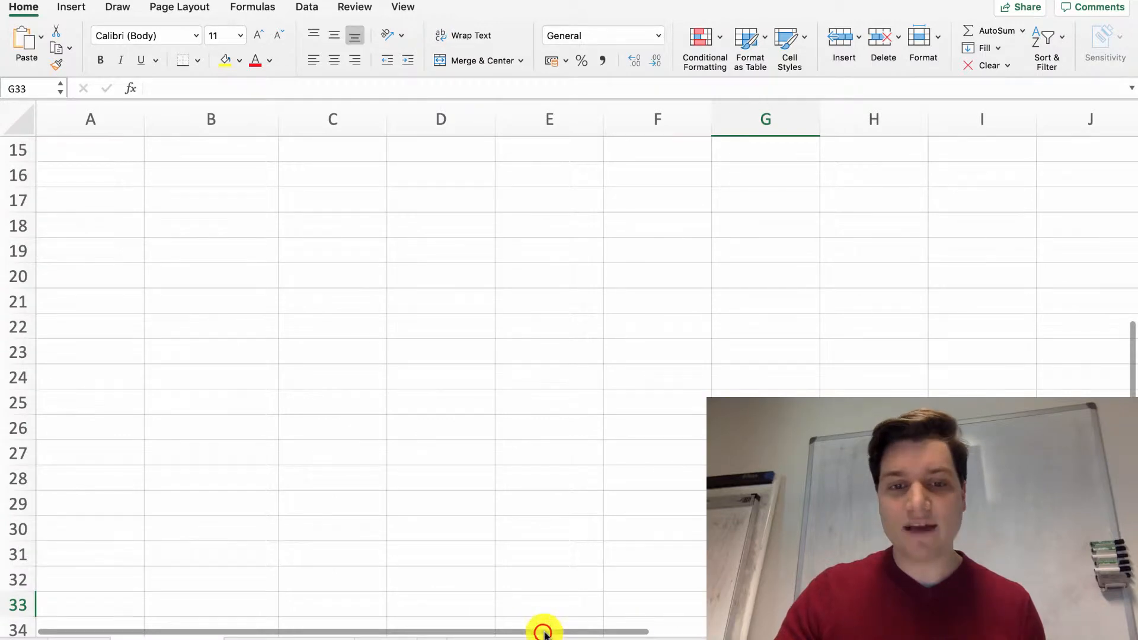
pyautogui.scroll(3, 433, 600)
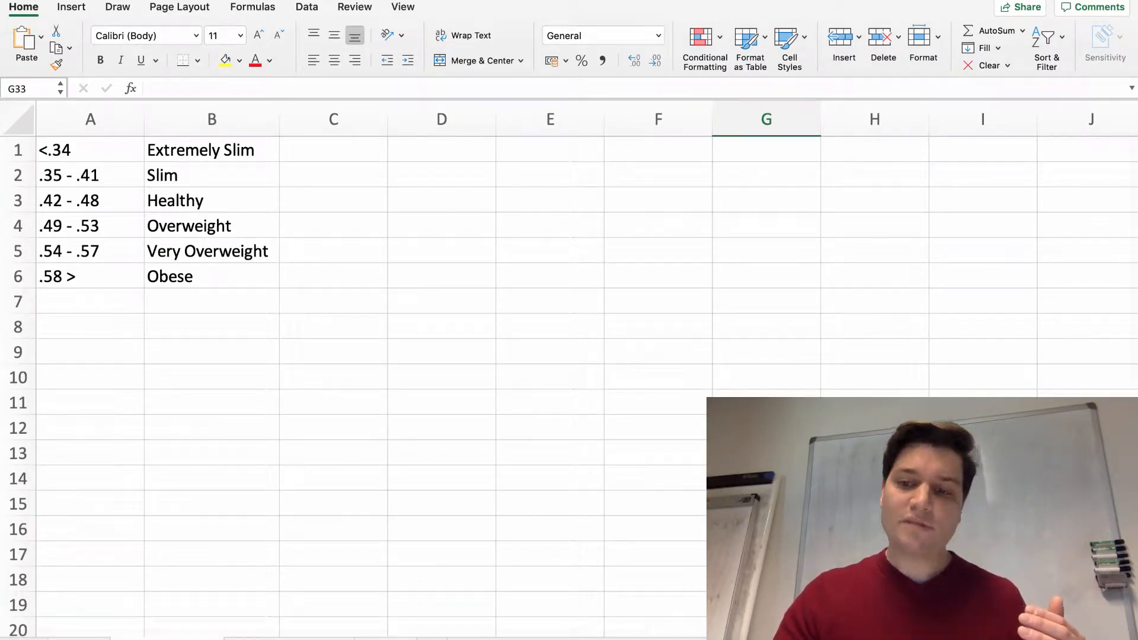
pyautogui.press('alt+super+plus')
pyautogui.scroll(5, 569, 368)
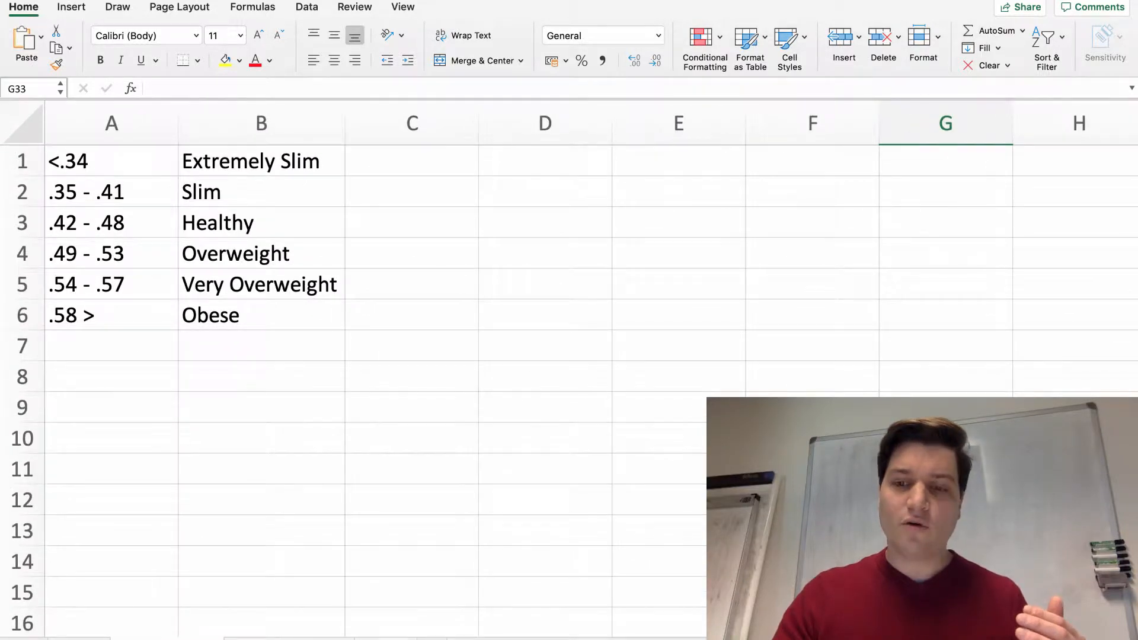
pyautogui.scroll(1, 570, 368)
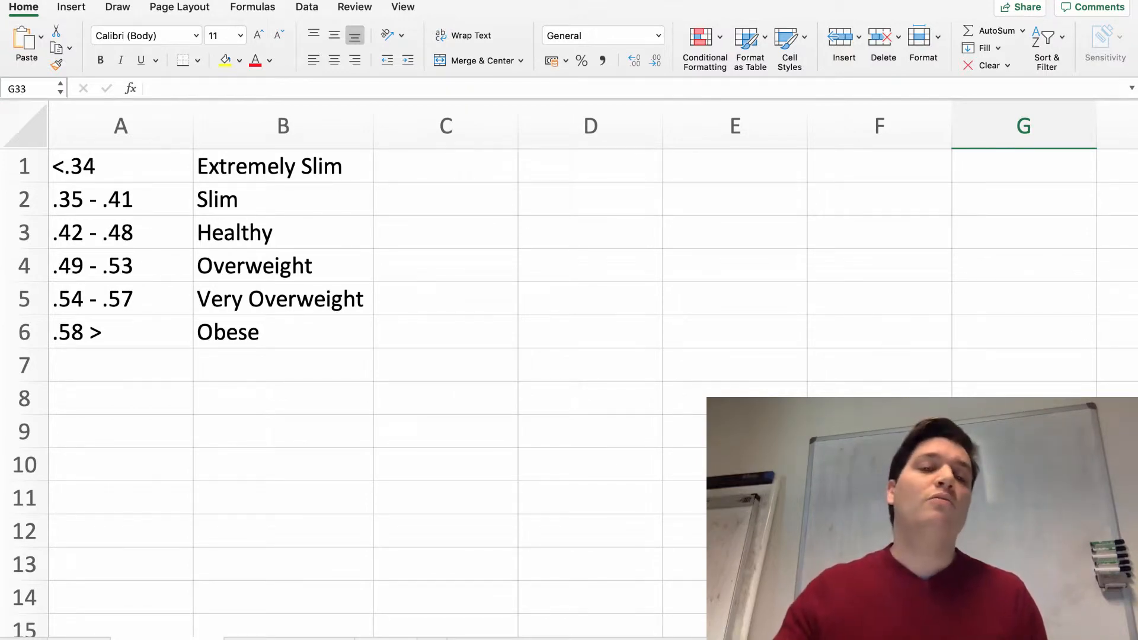
pyautogui.click(151, 175)
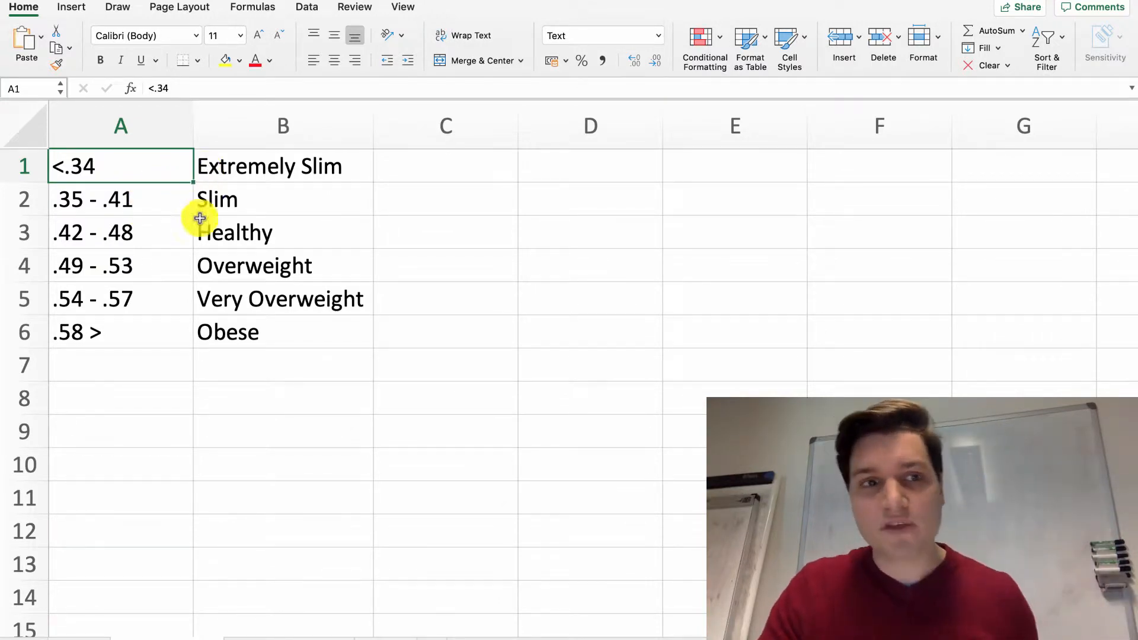
pyautogui.click(116, 339)
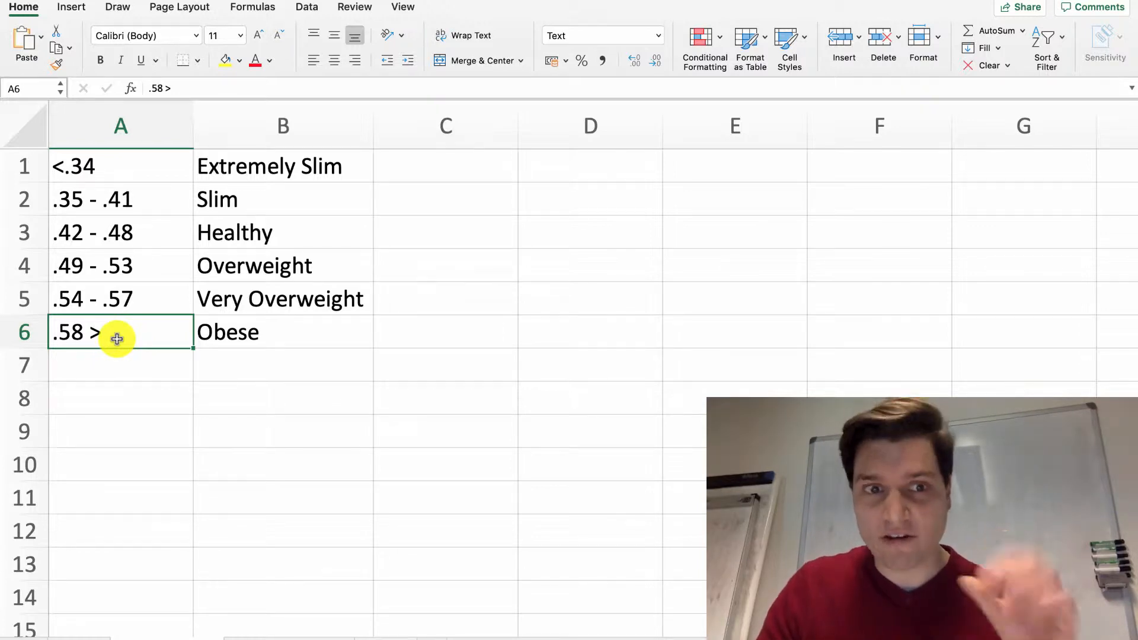
pyautogui.click(116, 230)
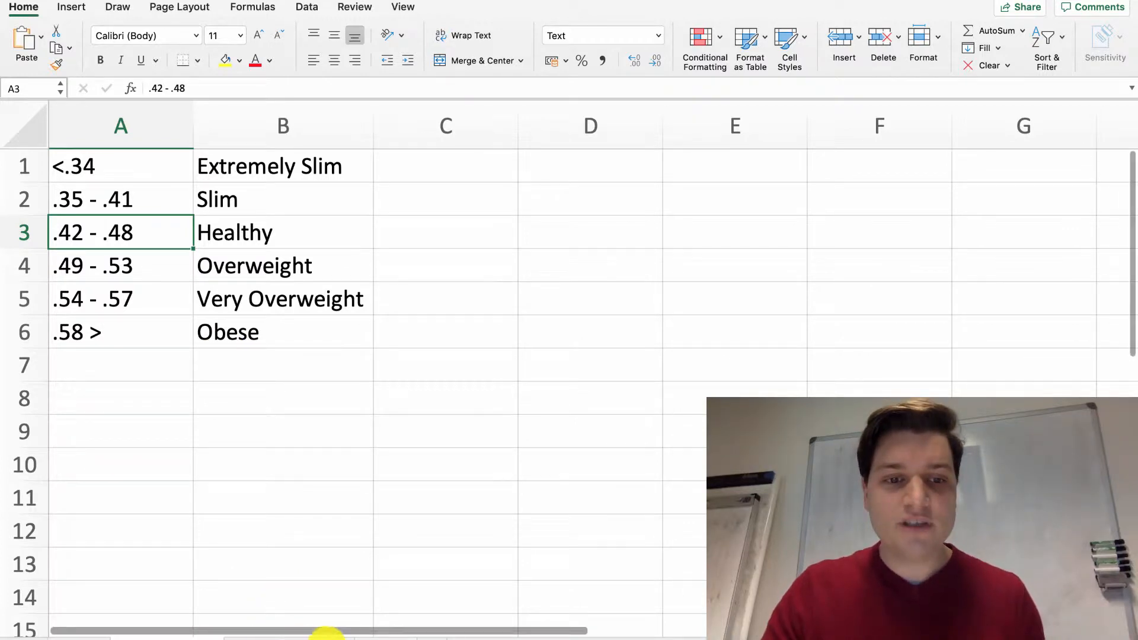
# - Insert a blank column before Height cm in the body measurements table
pyautogui.click(301, 638)
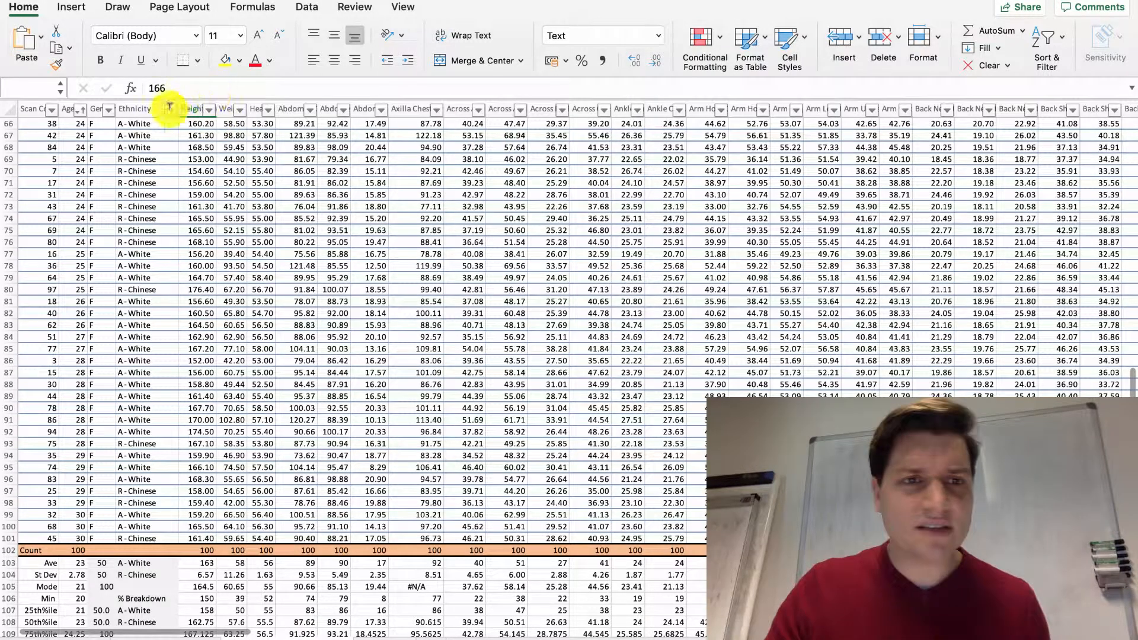
pyautogui.scroll(15, 178, 151)
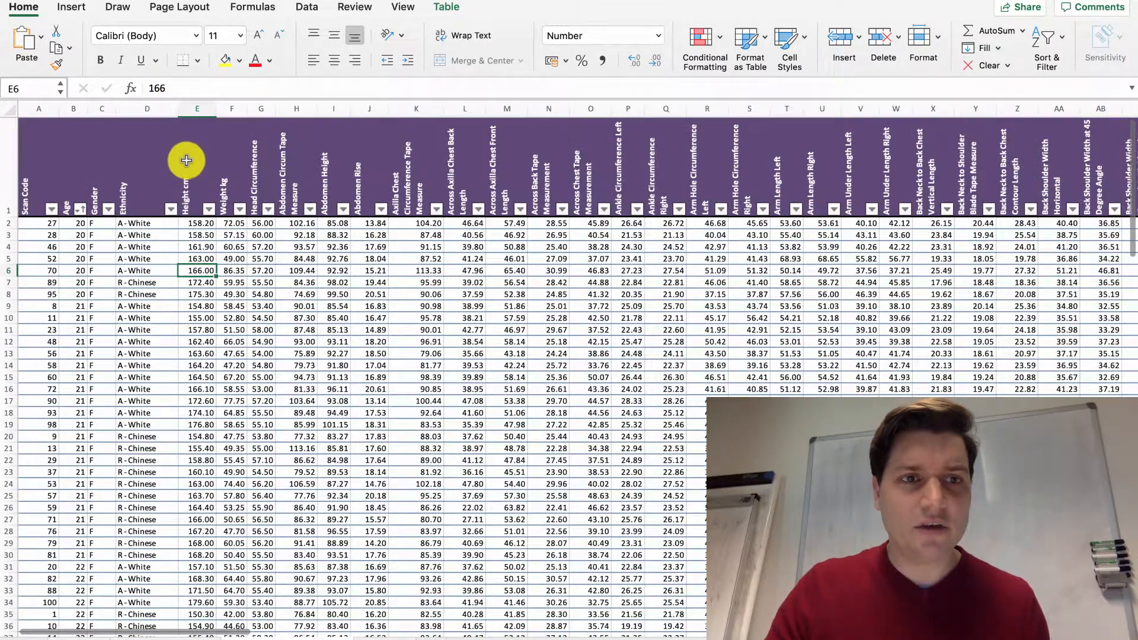
pyautogui.rightClick(181, 107)
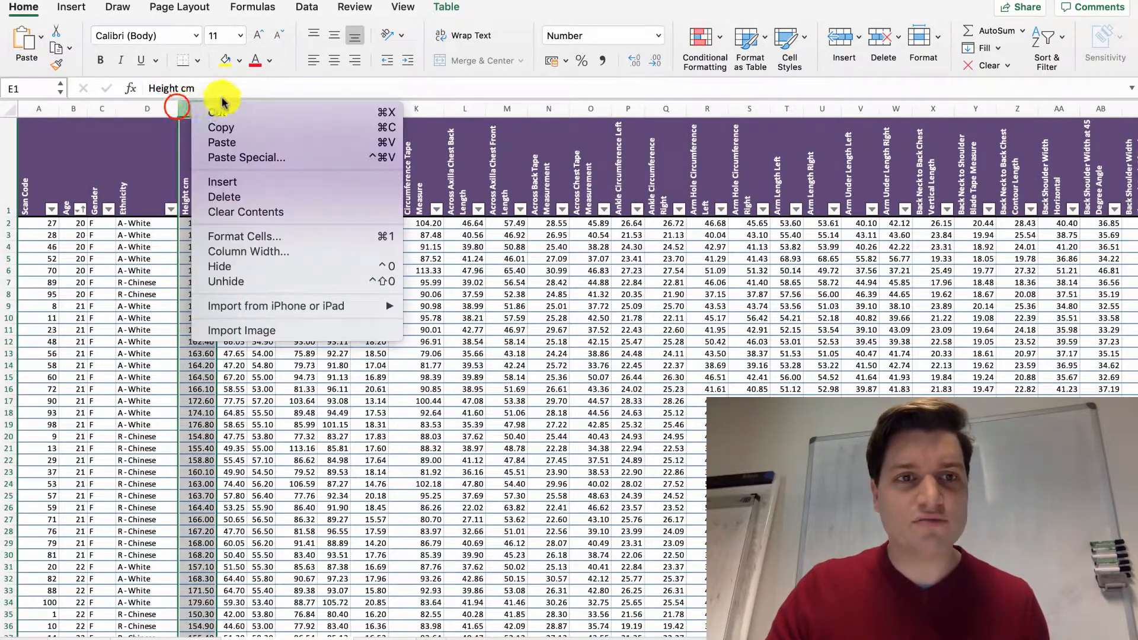
pyautogui.click(179, 107)
pyautogui.rightClick(196, 108)
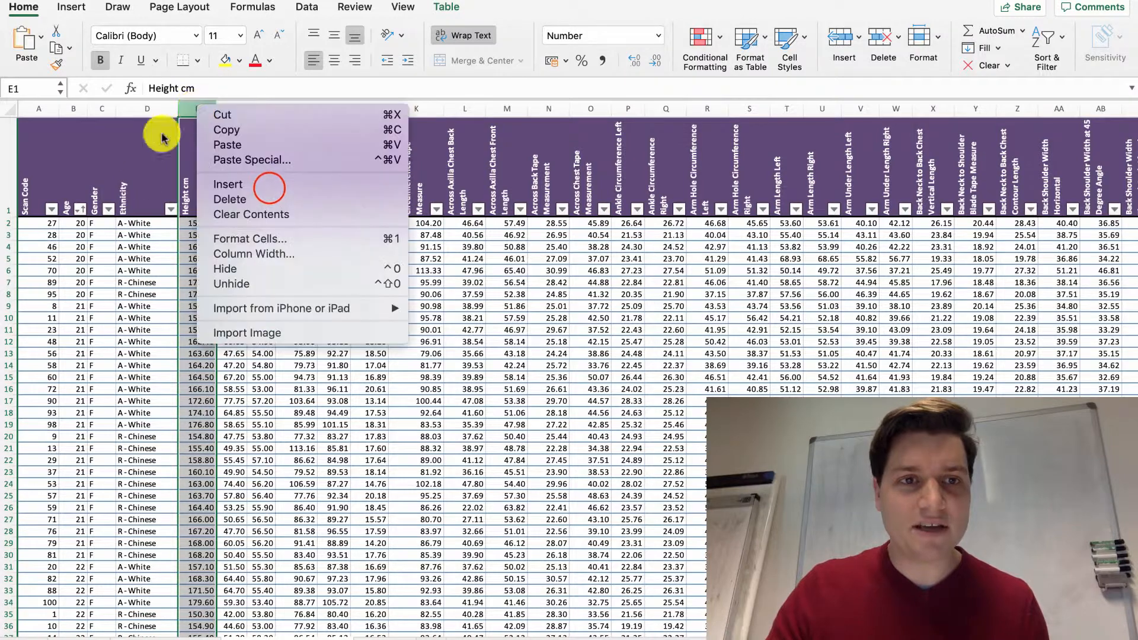
pyautogui.click(272, 184)
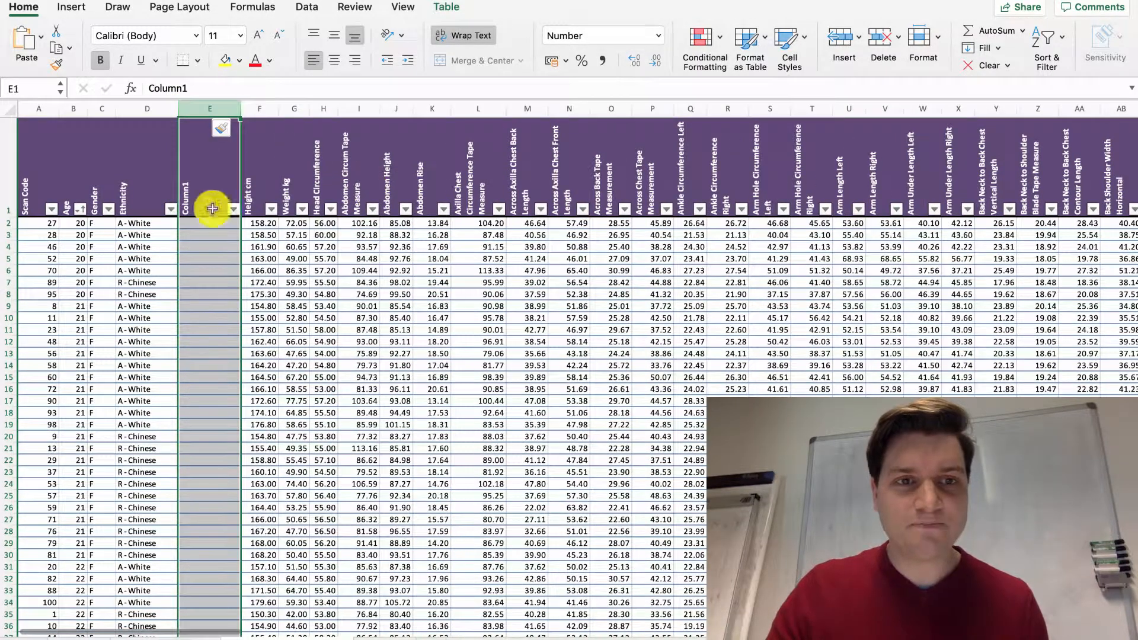
# - Insert a blank column between Height cm and Weight kg in the measurements table
pyautogui.click(291, 111)
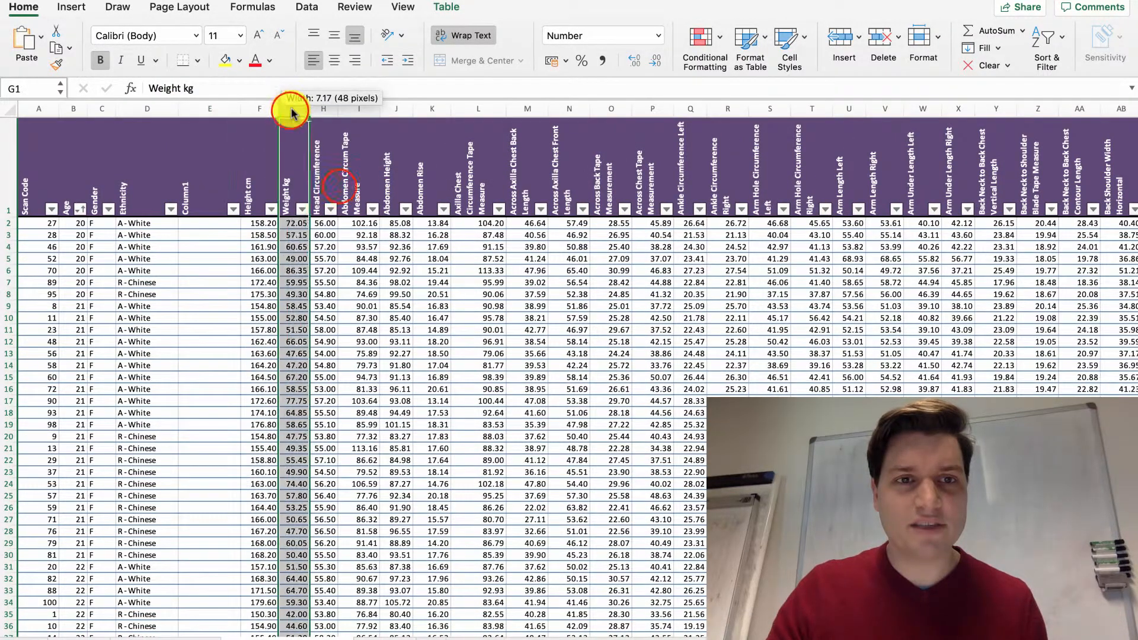
pyautogui.rightClick(291, 111)
pyautogui.click(305, 183)
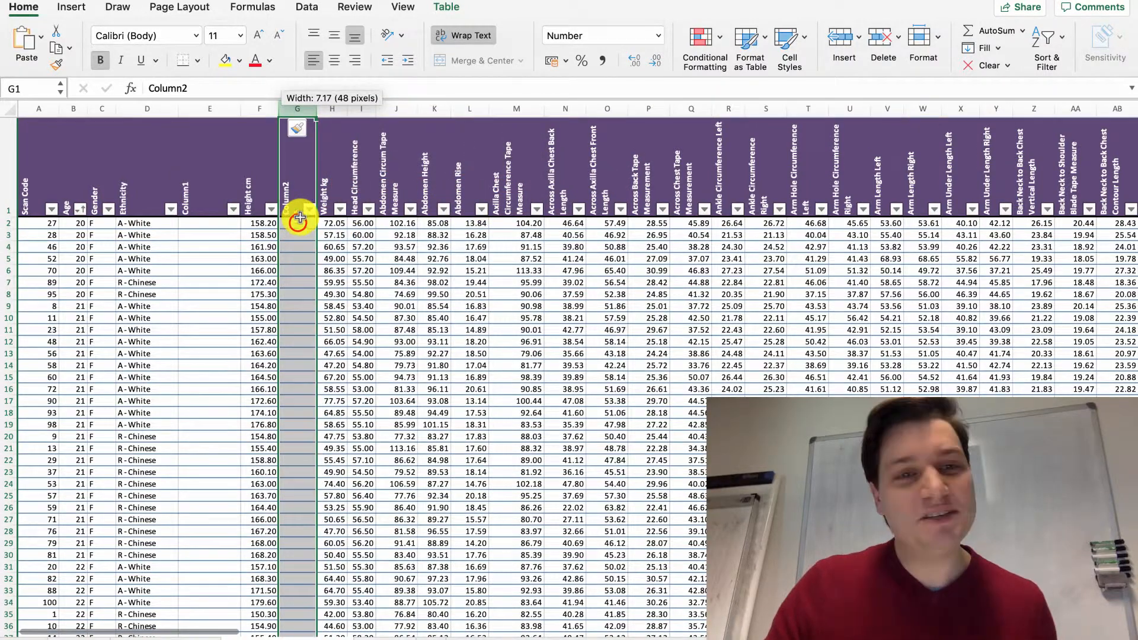
pyautogui.click(298, 221)
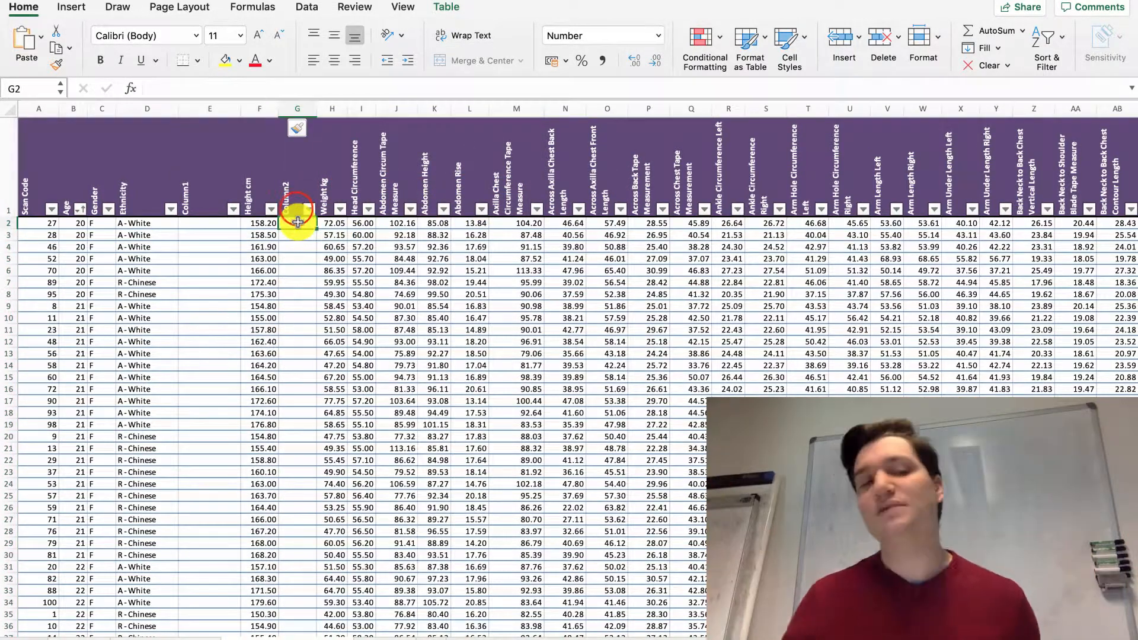
# - Enter WTF as the header of the blank column after Height cm
pyautogui.click(297, 208)
pyautogui.write('WTF')
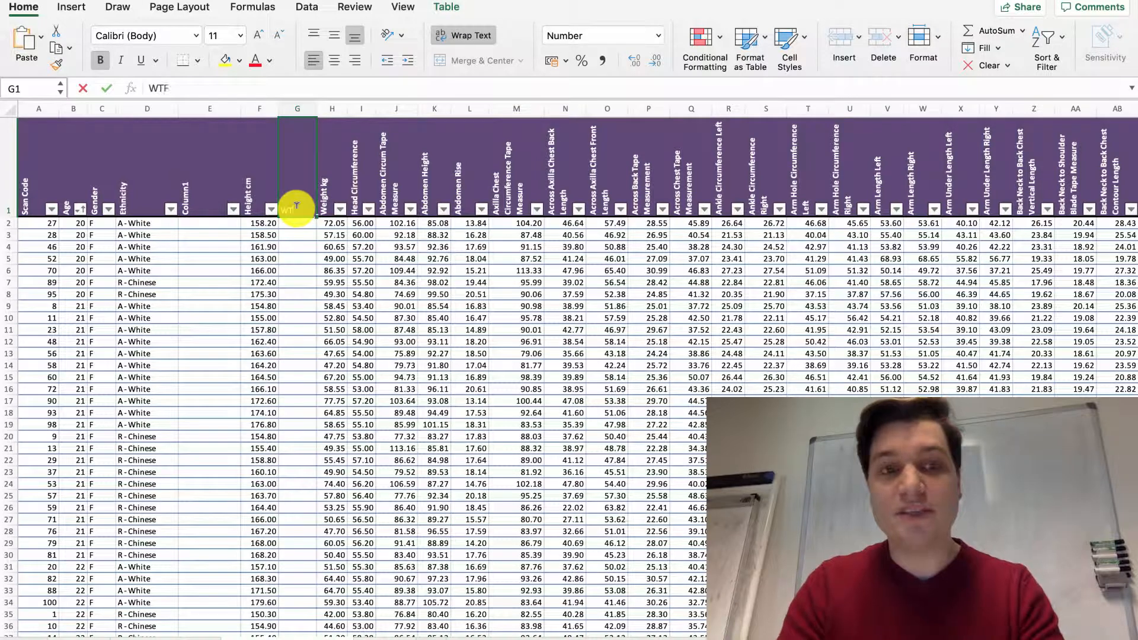
pyautogui.press('Return')
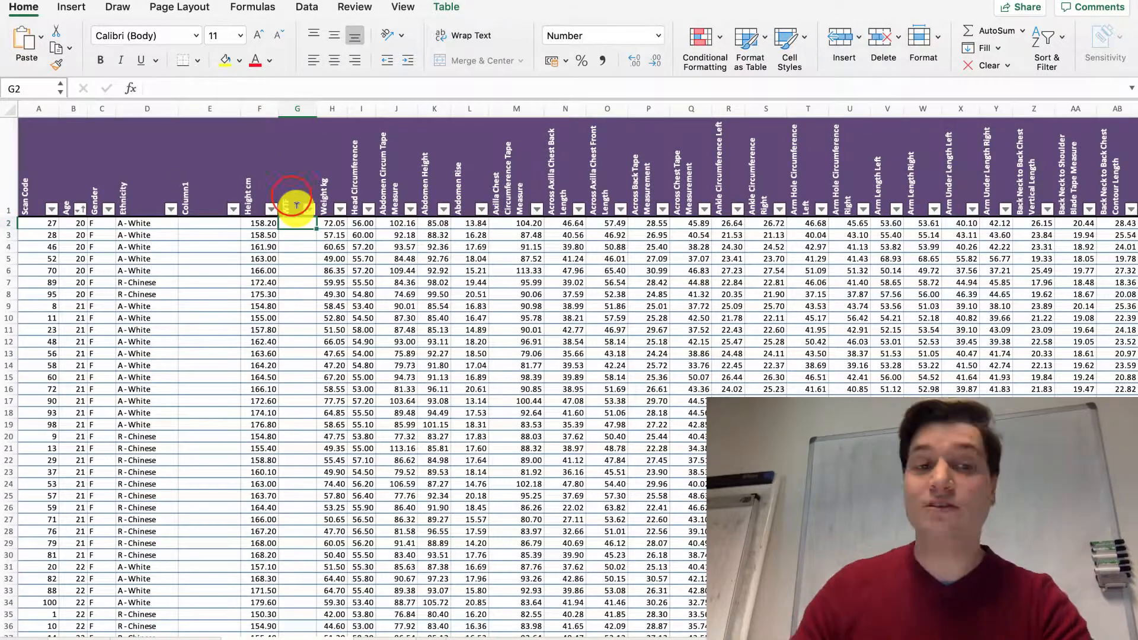
# - Set the header in G1 to WTH
pyautogui.click(293, 199)
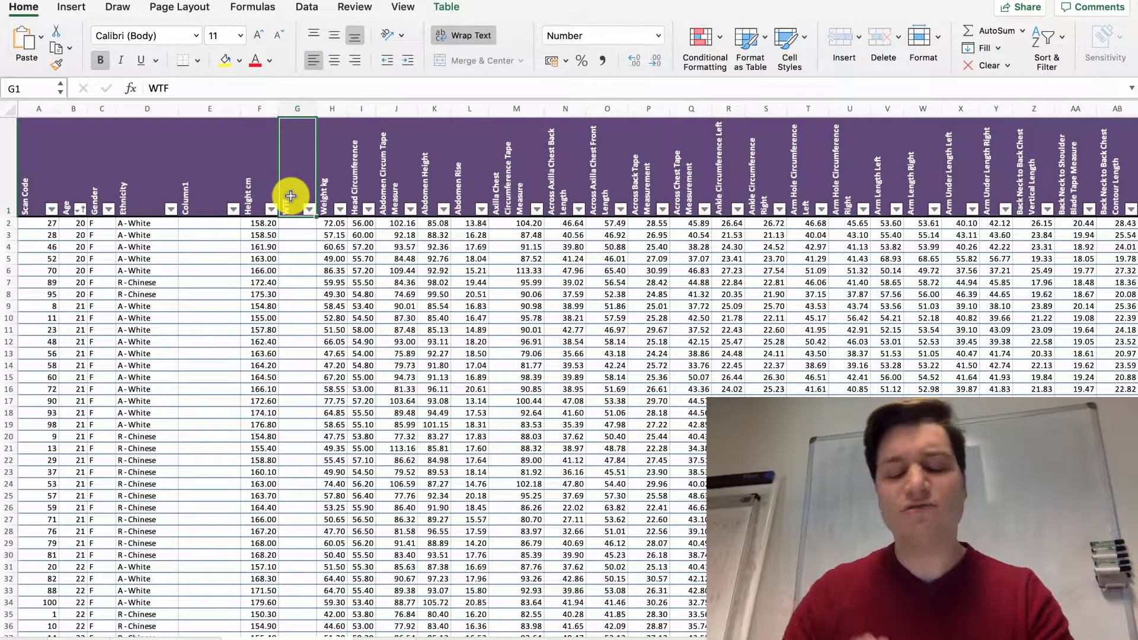
pyautogui.write('WTH')
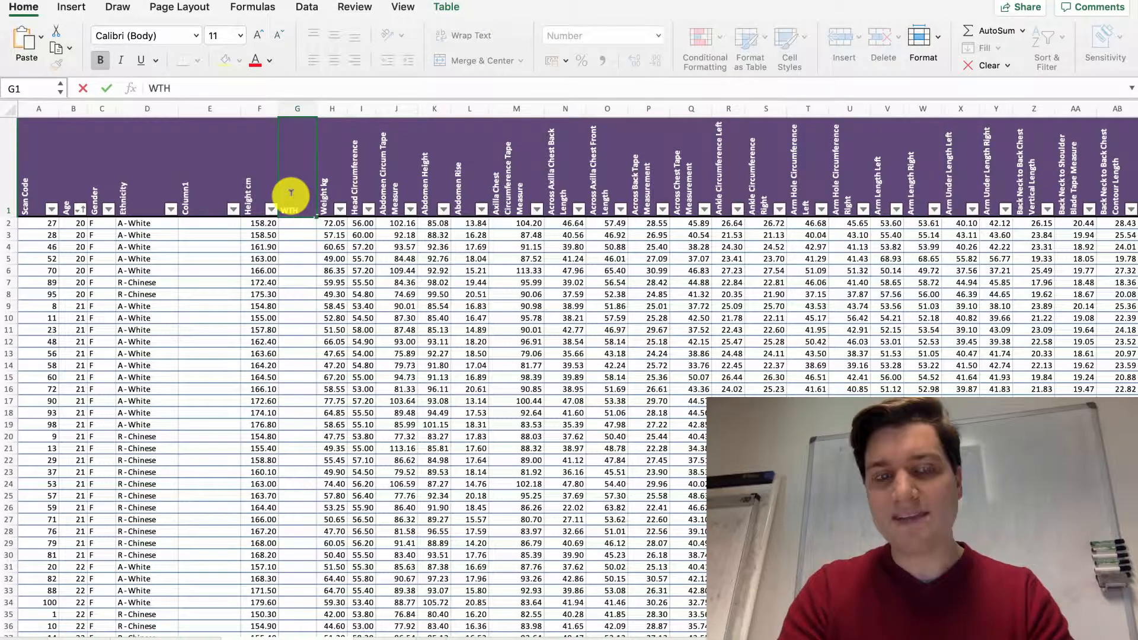
pyautogui.press('Return')
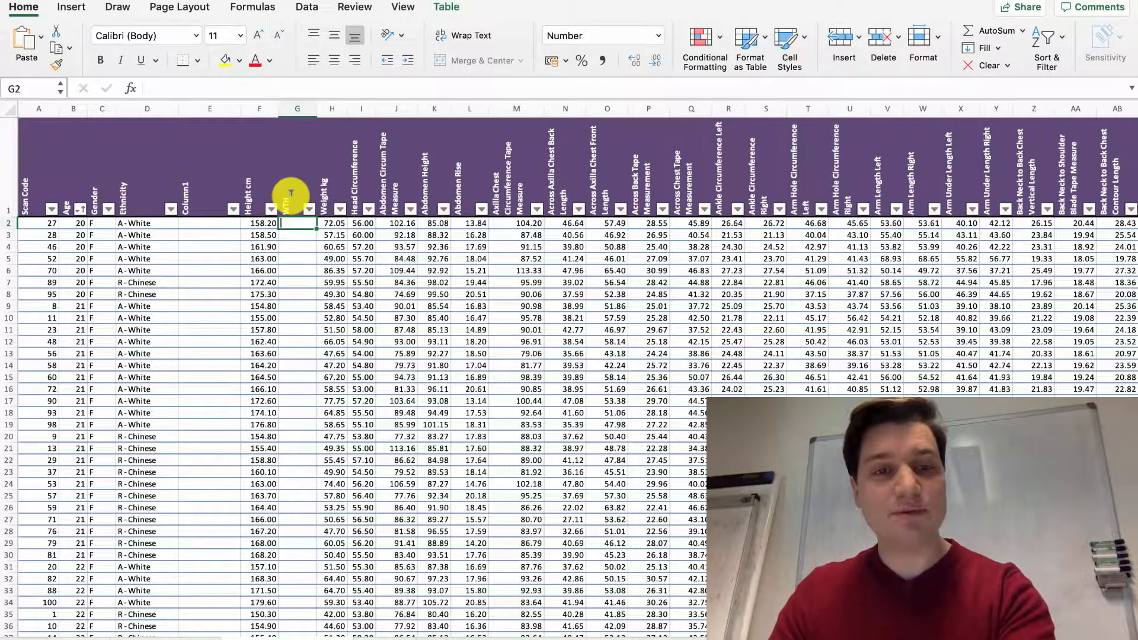
# - Enter a formula in G2 dividing the row's Waist Circum Tape Measure by its Height cm
pyautogui.write('=')
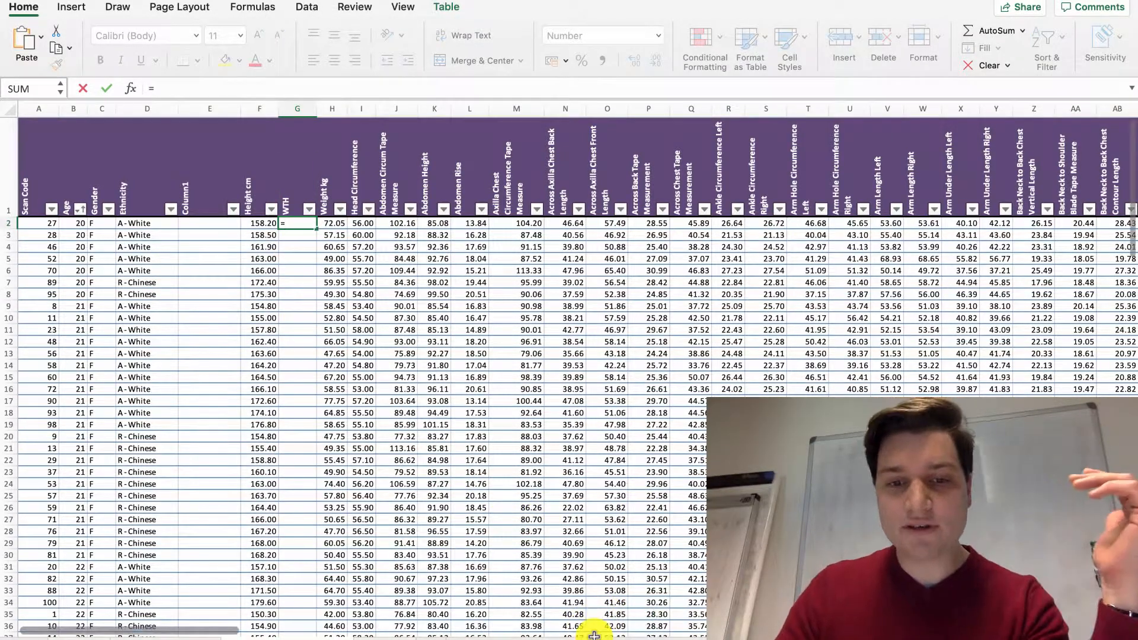
pyautogui.moveTo(223, 627); pyautogui.dragTo(401, 628)
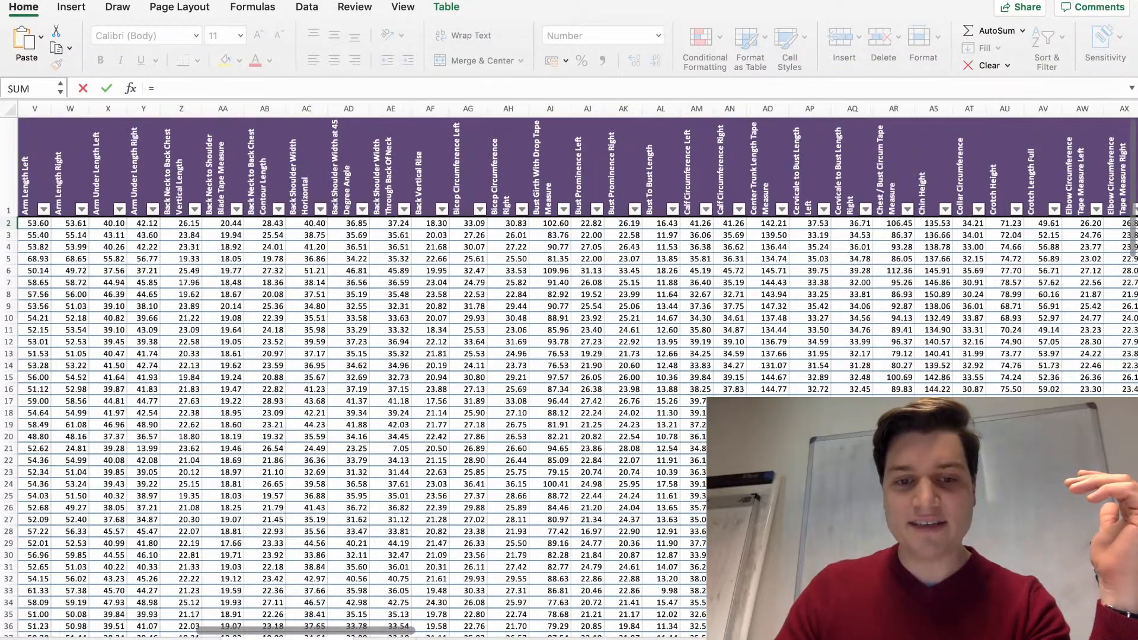
pyautogui.hscroll(20, 569, 368)
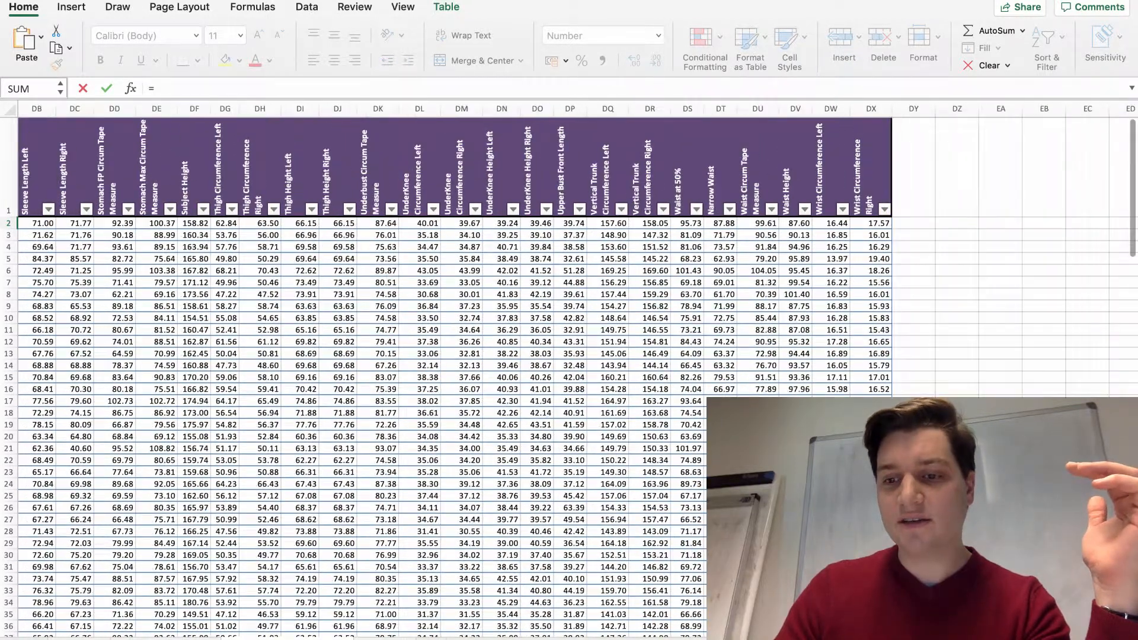
pyautogui.click(767, 226)
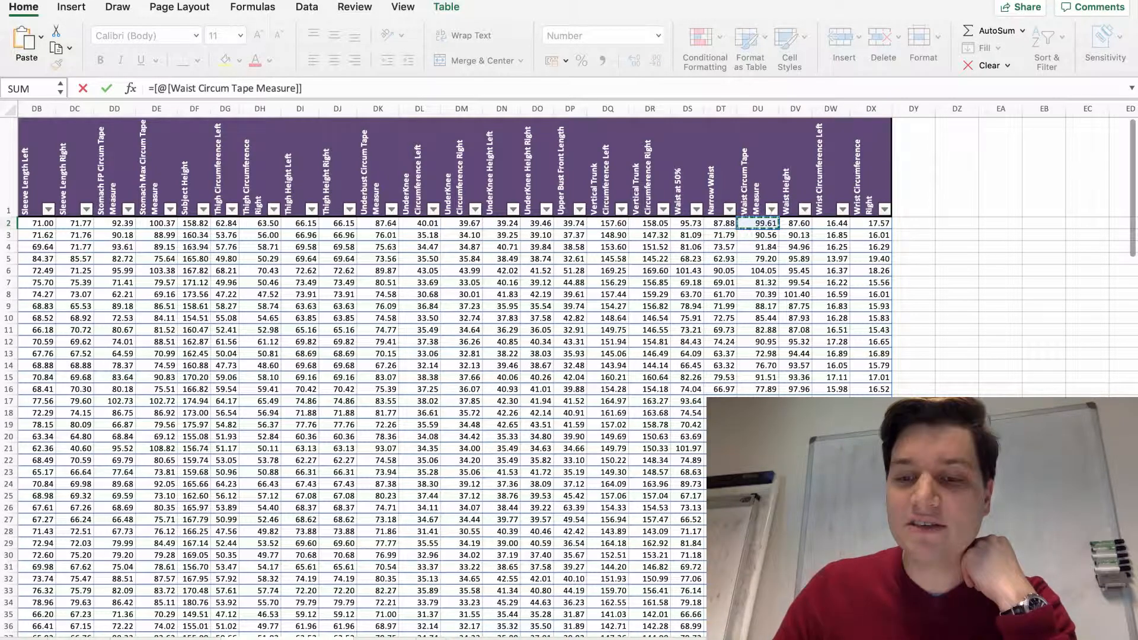
pyautogui.hscroll(-15, 258, 629)
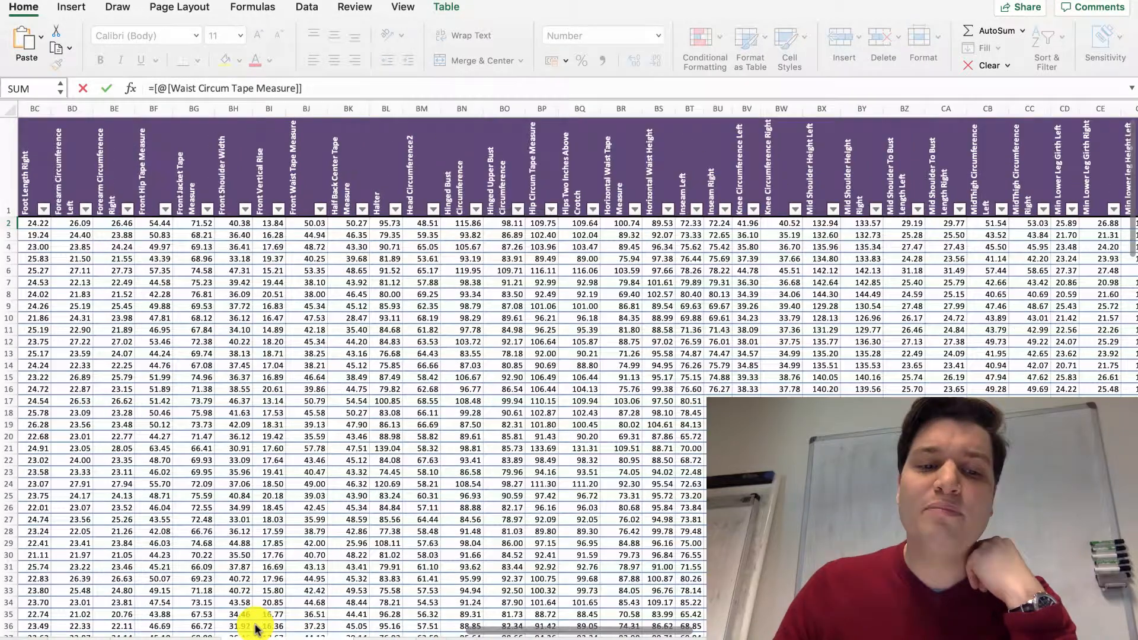
pyautogui.hscroll(-20, 258, 630)
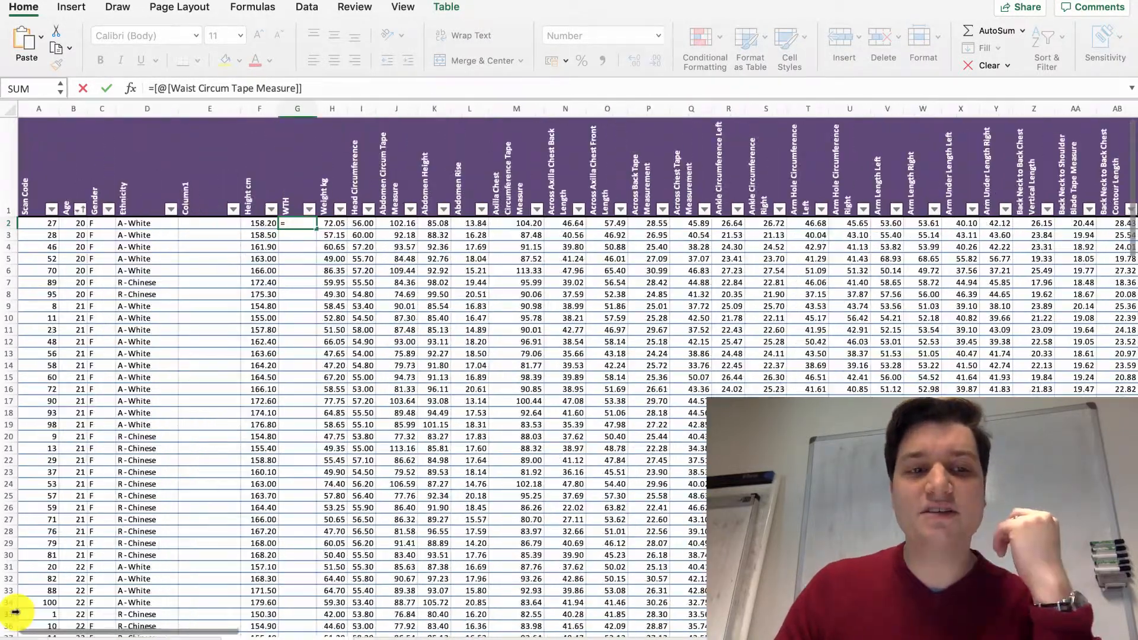
pyautogui.write('/')
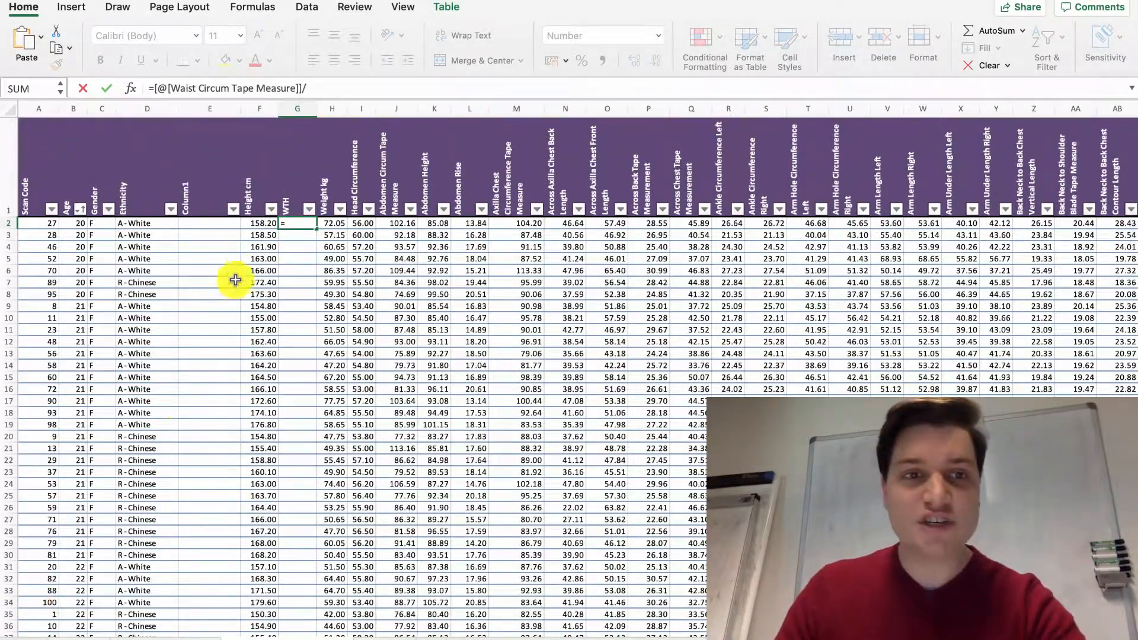
pyautogui.click(263, 224)
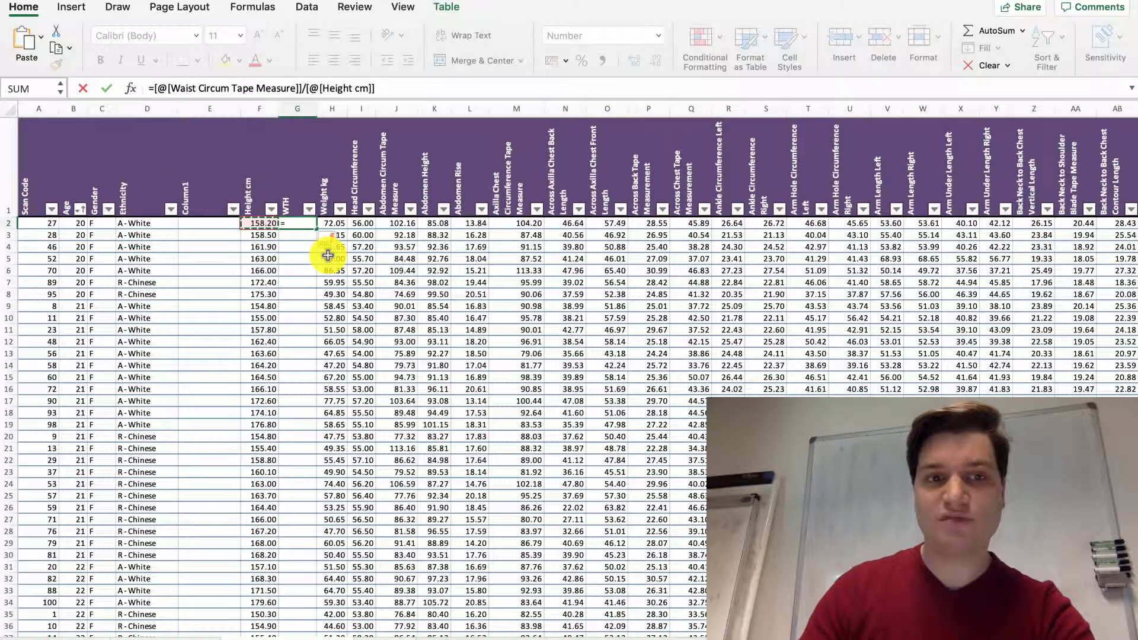
pyautogui.press('Return')
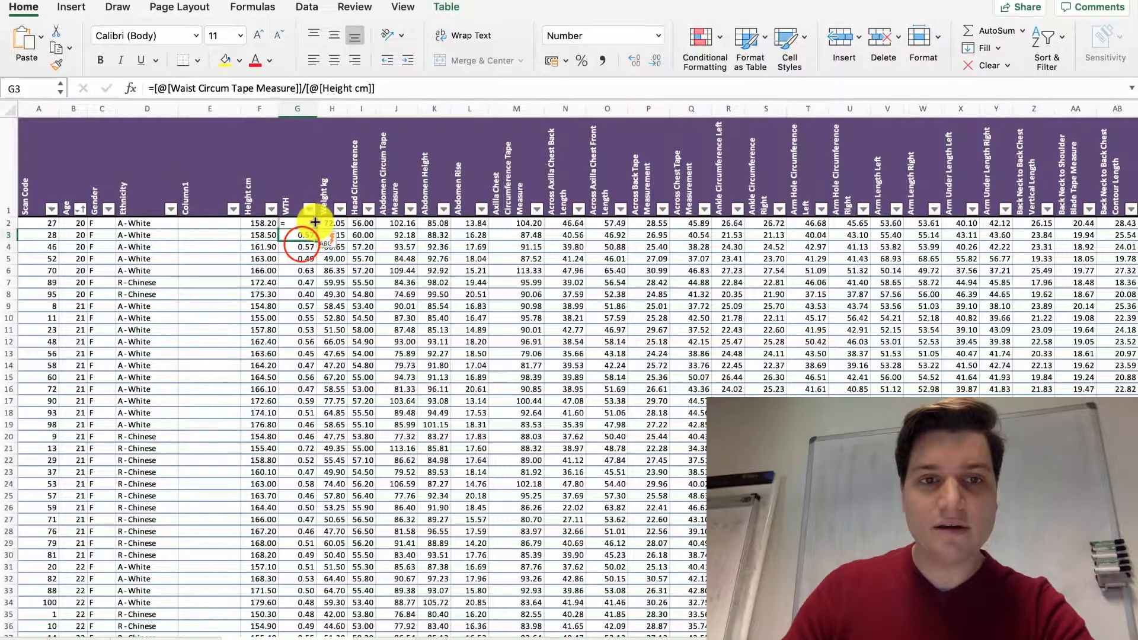
pyautogui.click(301, 246)
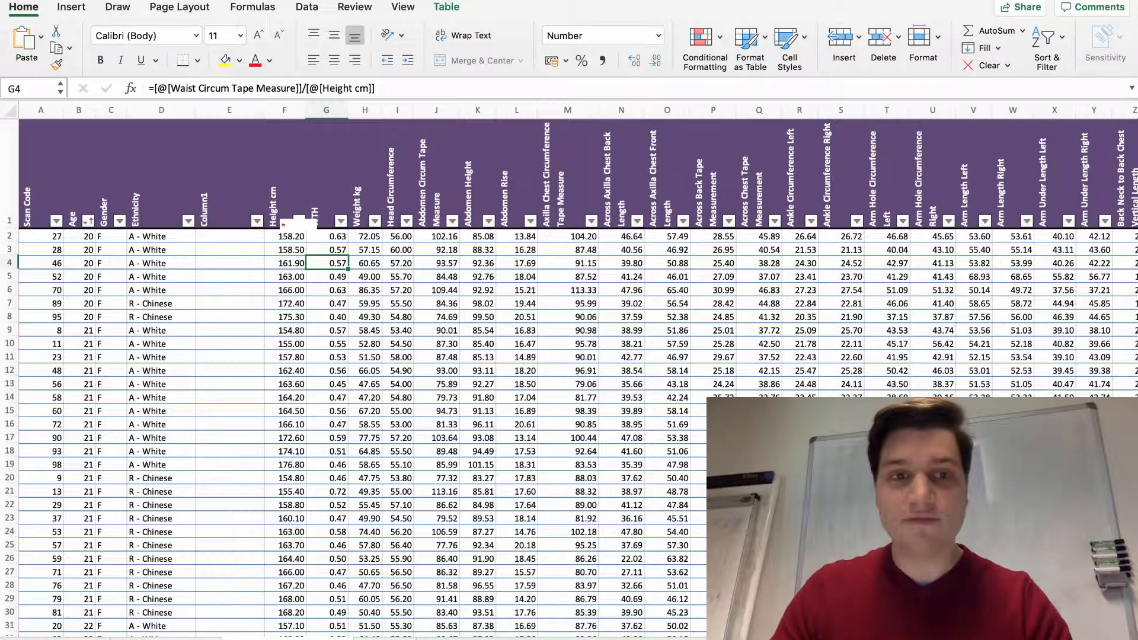
pyautogui.click(486, 394)
pyautogui.click(332, 237)
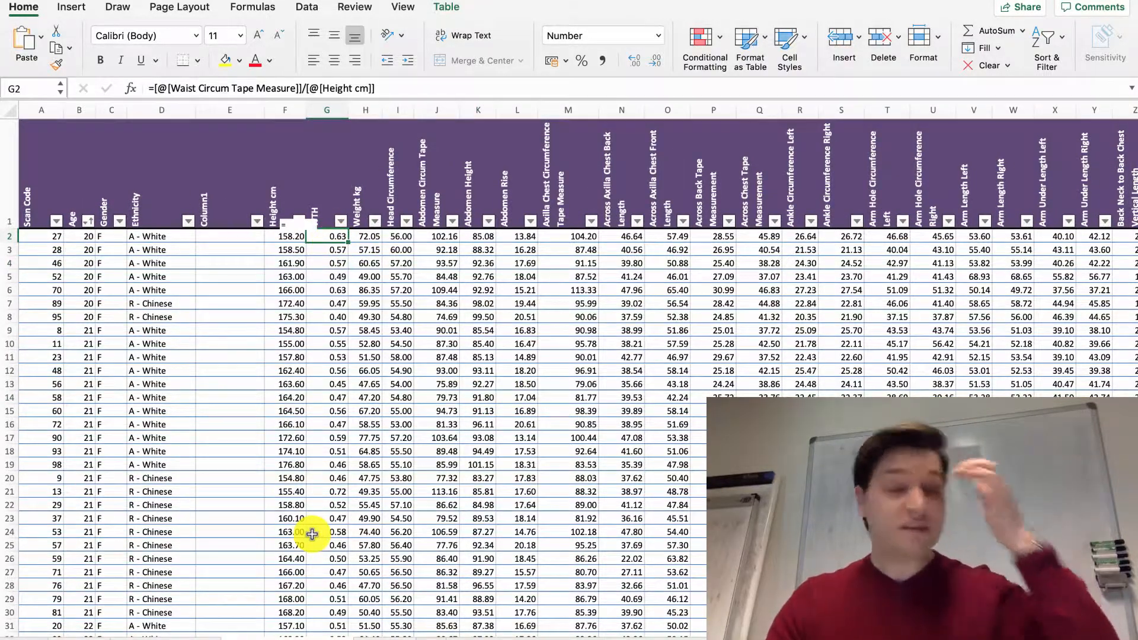
pyautogui.click(347, 333)
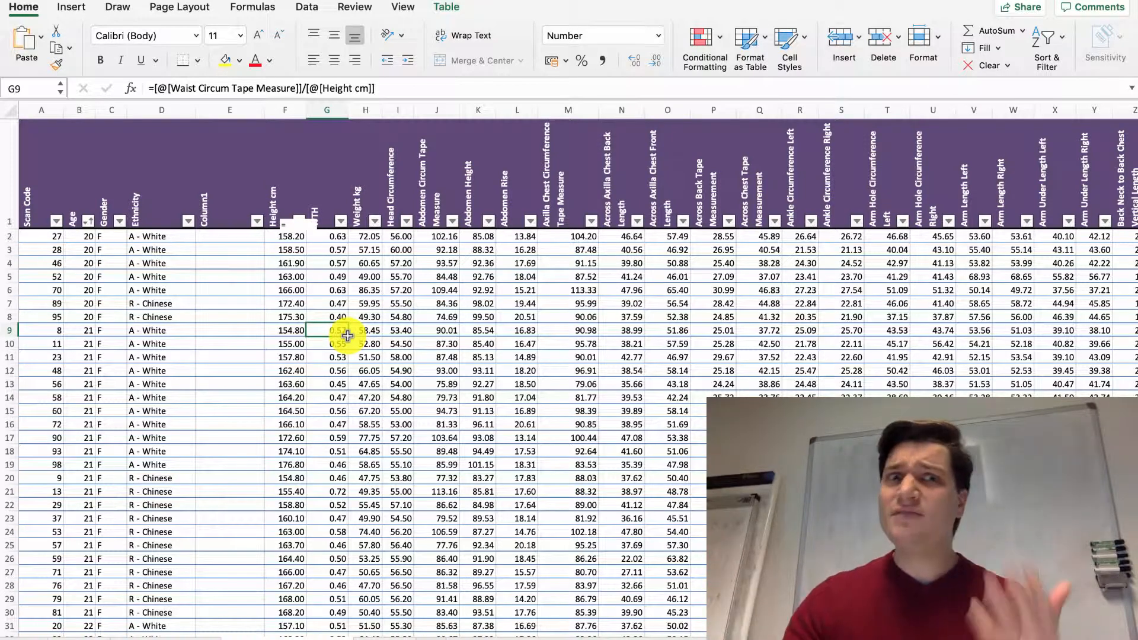
# - Insert a column before Weight kg in the measurements table and give it the header Heathy
pyautogui.click(372, 105)
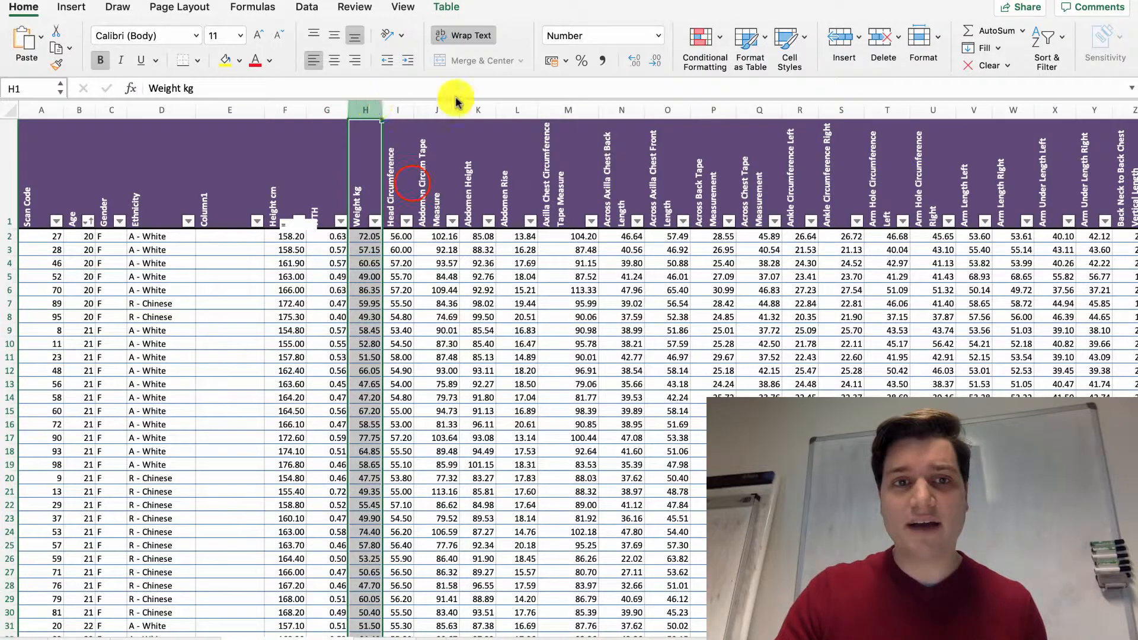
pyautogui.rightClick(370, 106)
pyautogui.click(404, 184)
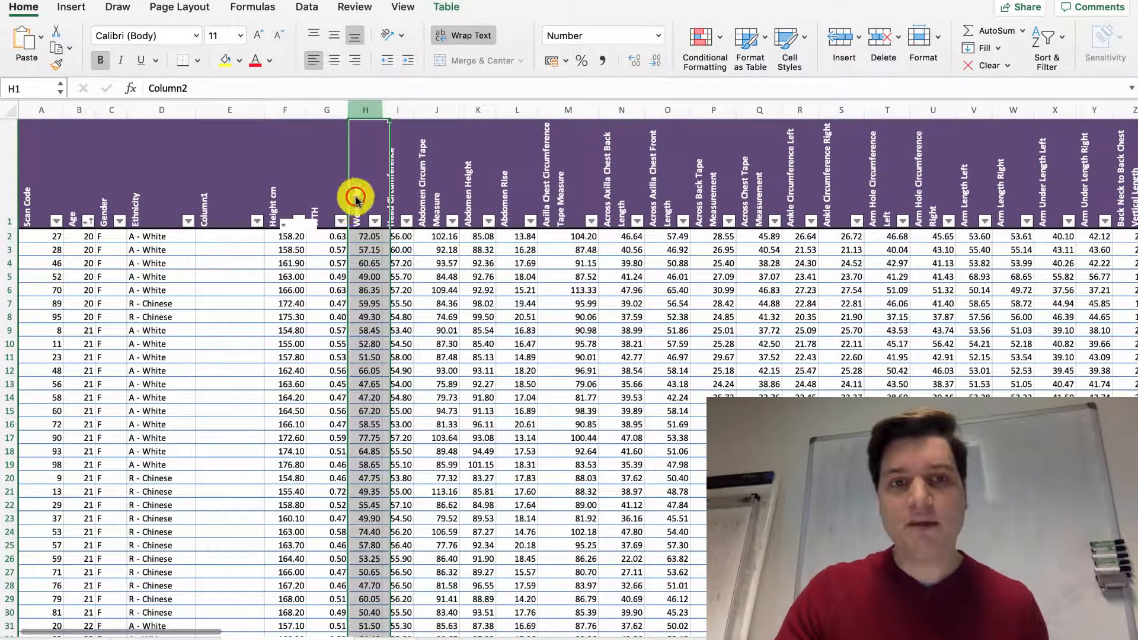
pyautogui.click(360, 225)
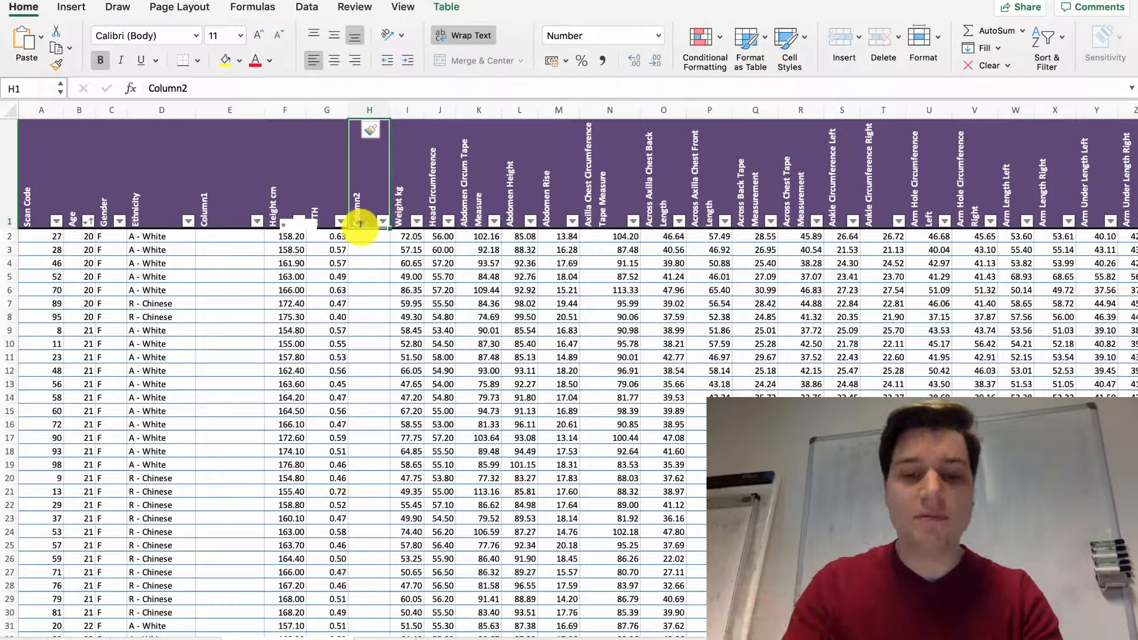
pyautogui.write('Heathy')
pyautogui.press('Return')
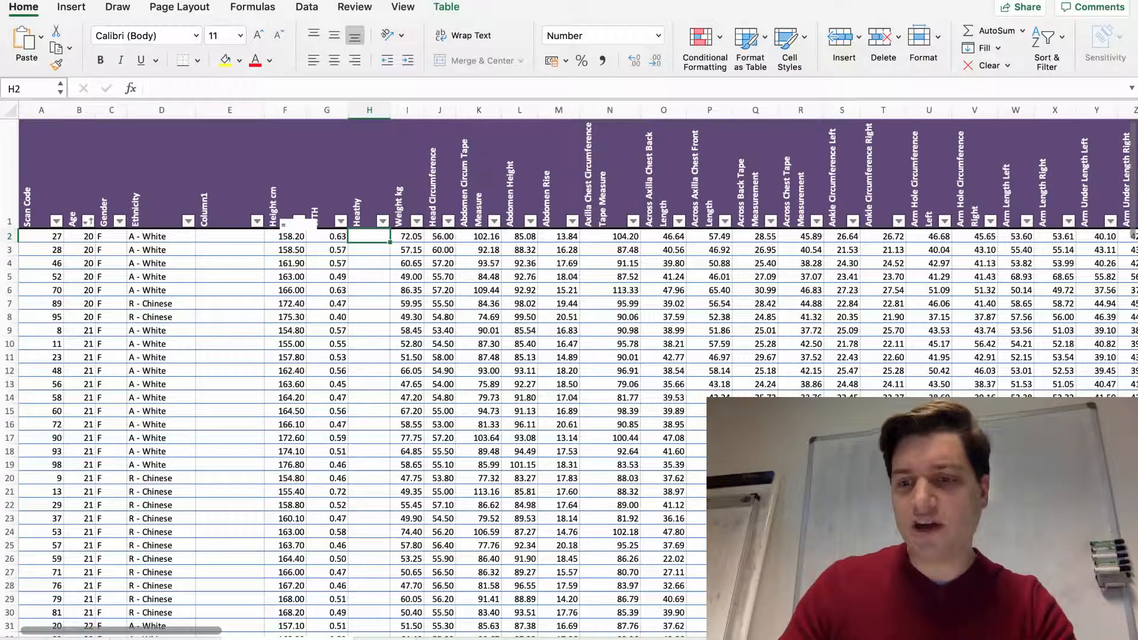
# - Review the waist-to-height category ranges on the classification sheet, and return to the blank Heathy column in the measurements table
pyautogui.press('super+alt+equal')
pyautogui.press('super+alt+equal')
pyautogui.press('super+alt+equal')
pyautogui.press('super+alt+equal')
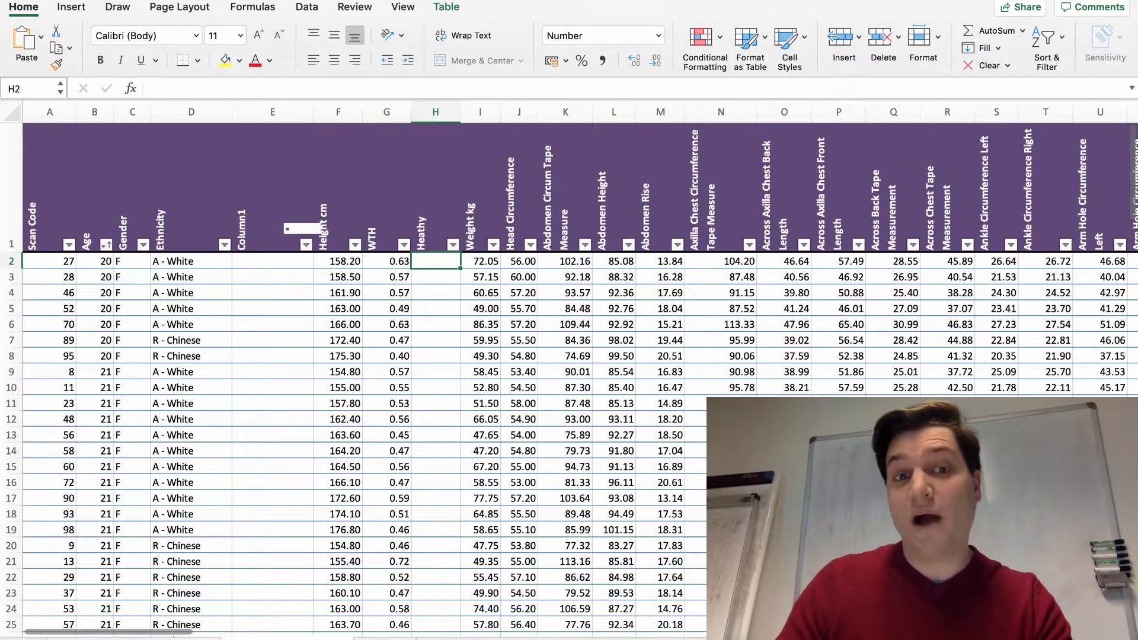
pyautogui.press('super+alt+equal')
pyautogui.press('super+alt+equal')
pyautogui.press('super+alt+equal')
pyautogui.press('super+alt+equal')
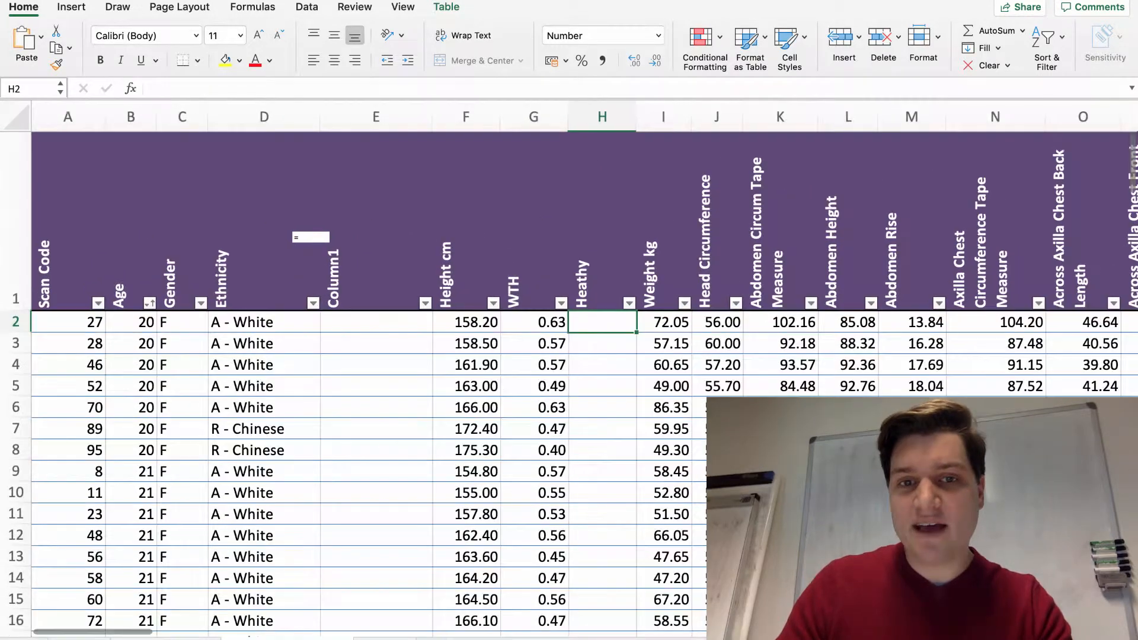
pyautogui.press('super+alt+equal')
pyautogui.press('super+alt+equal')
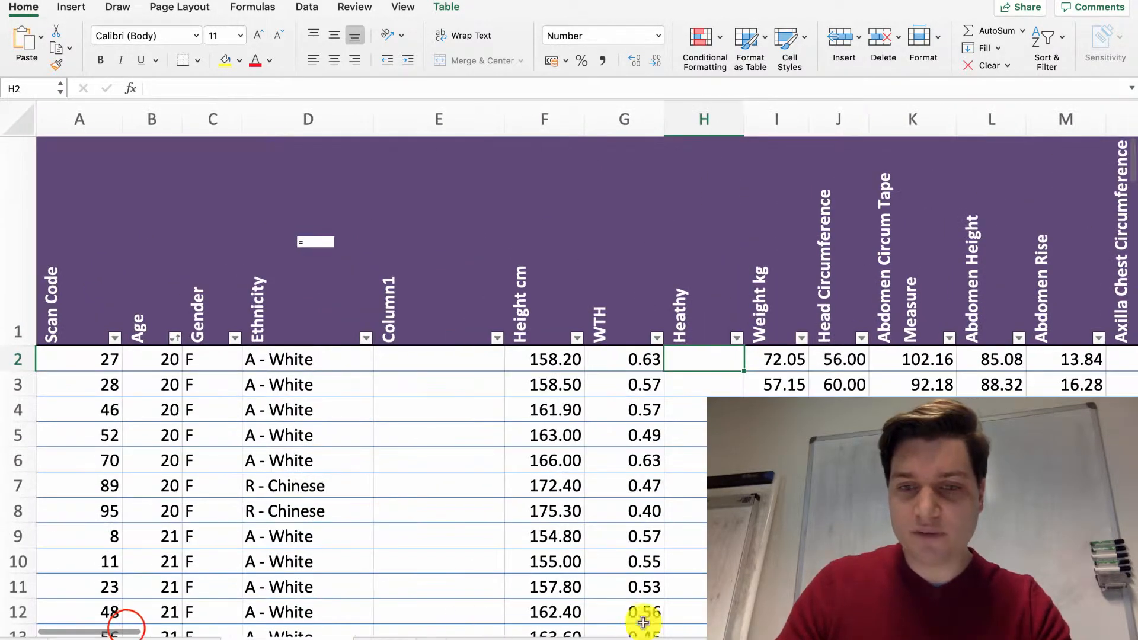
pyautogui.moveTo(127, 628)
pyautogui.mouseDown()
pyautogui.moveTo(171, 629)
pyautogui.moveTo(112, 633)
pyautogui.mouseUp()
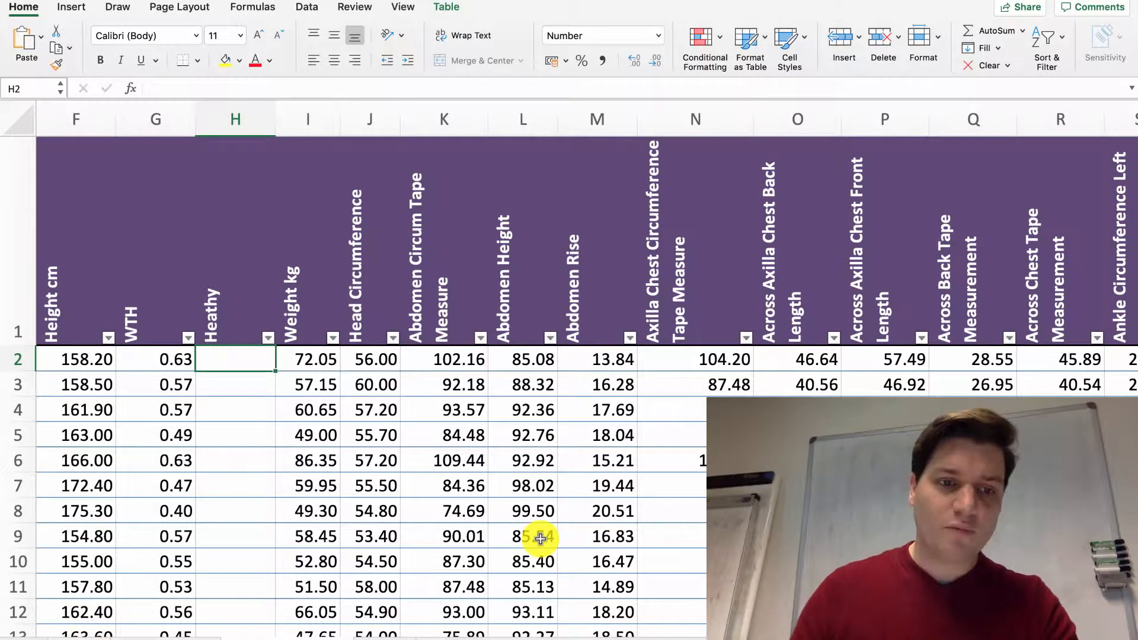
pyautogui.click(173, 633)
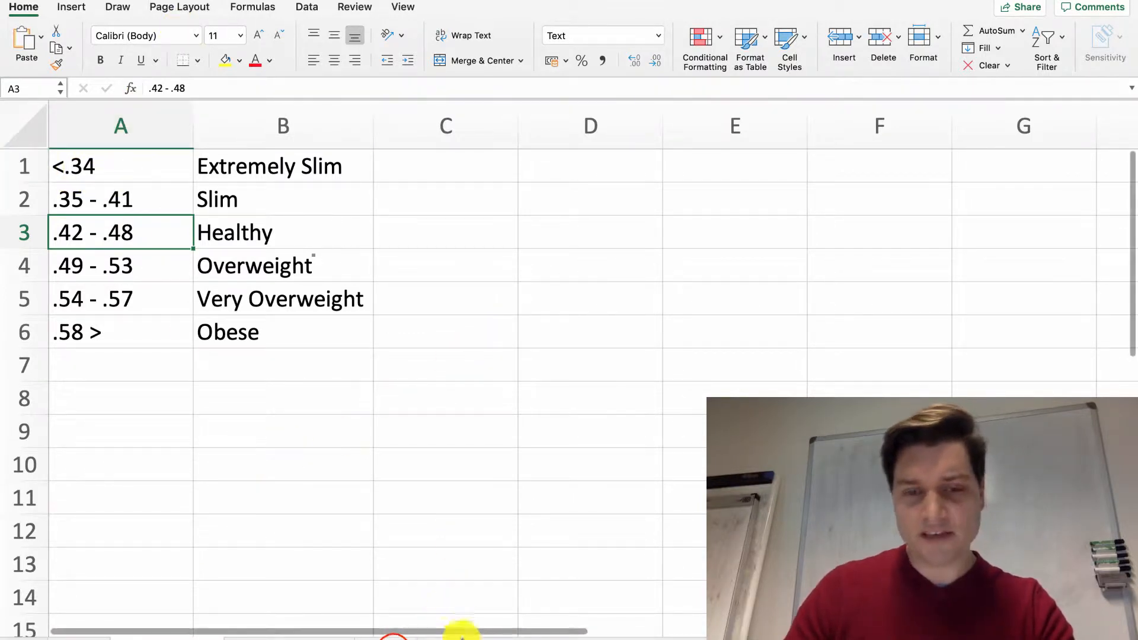
pyautogui.click(323, 637)
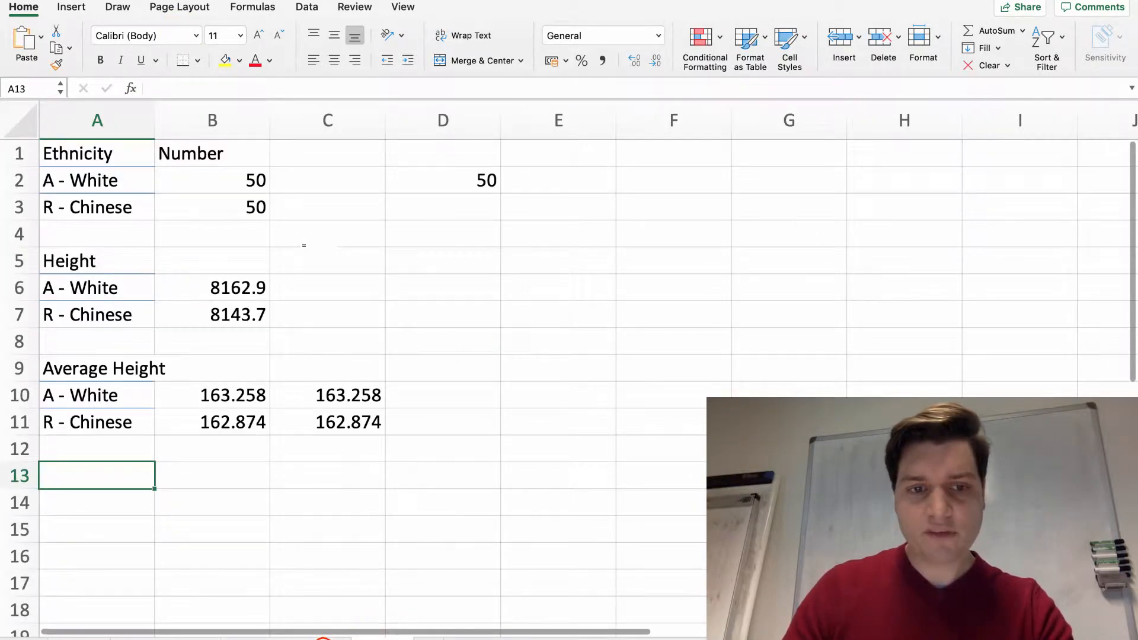
pyautogui.click(323, 636)
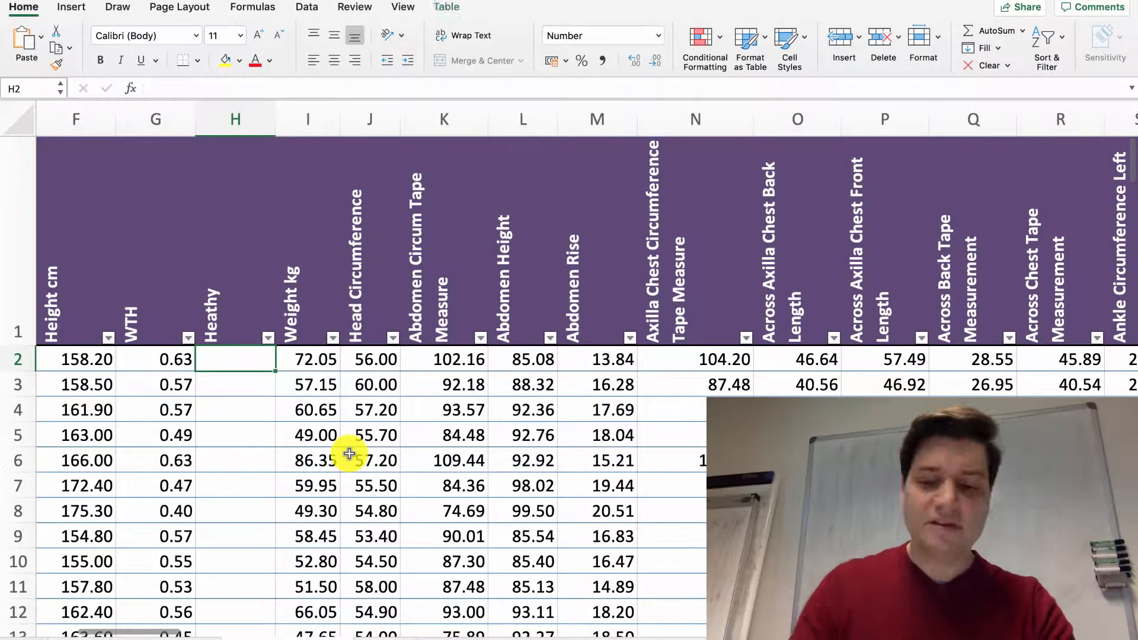
# - Start an IF formula in H2 that tests whether the row's WTH value is less than or equal to .34
pyautogui.write('=if')
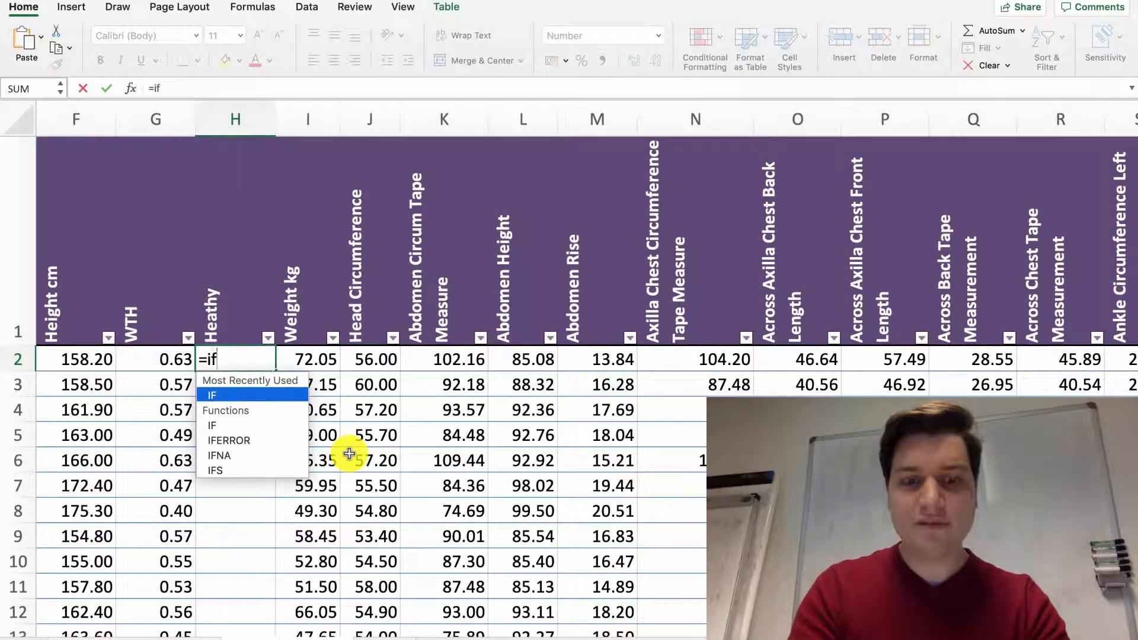
pyautogui.write('(')
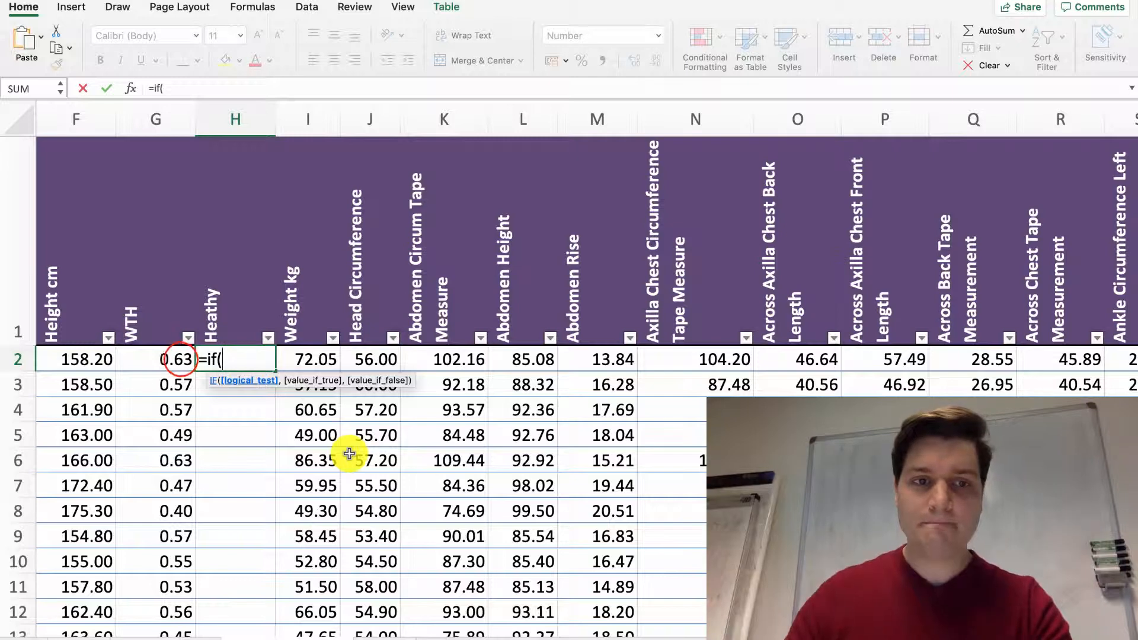
pyautogui.click(181, 360)
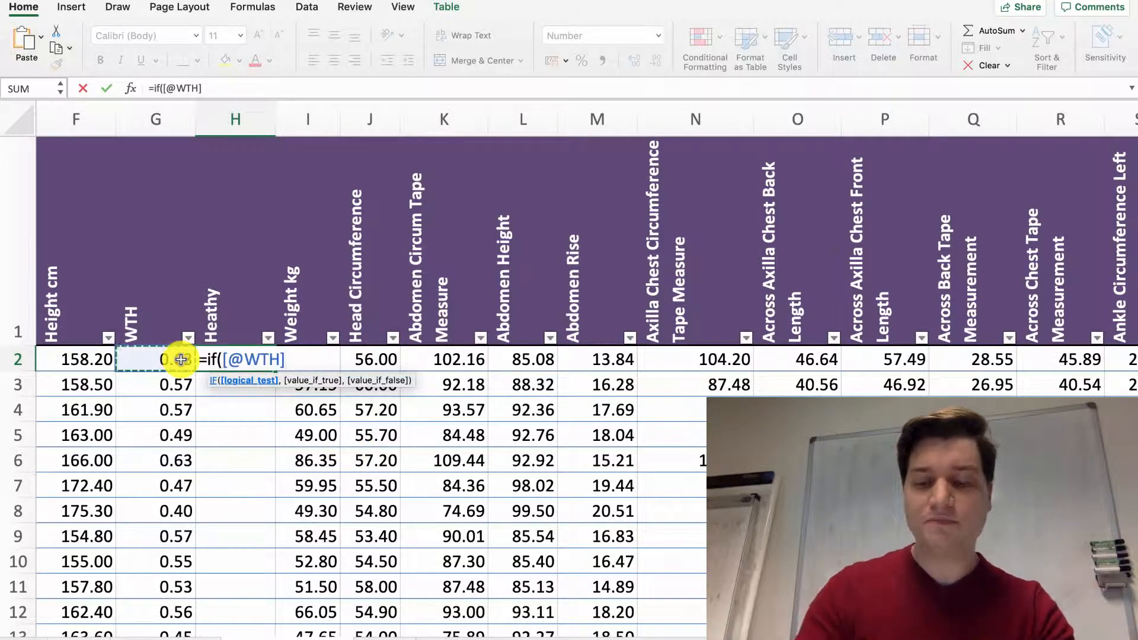
pyautogui.write('<=.')
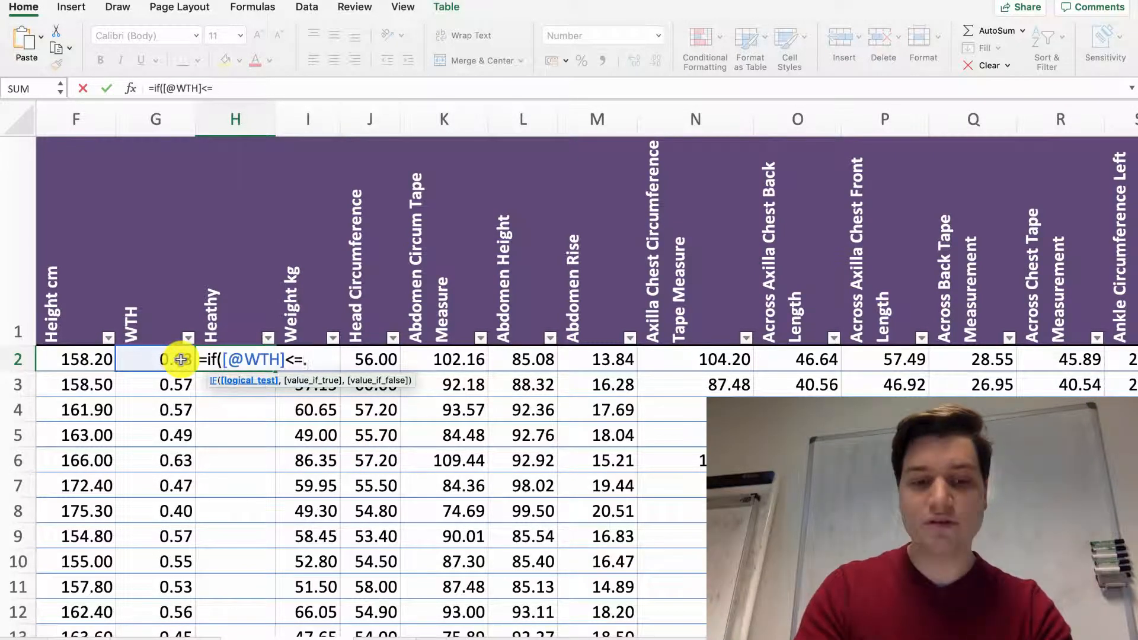
pyautogui.write('34')
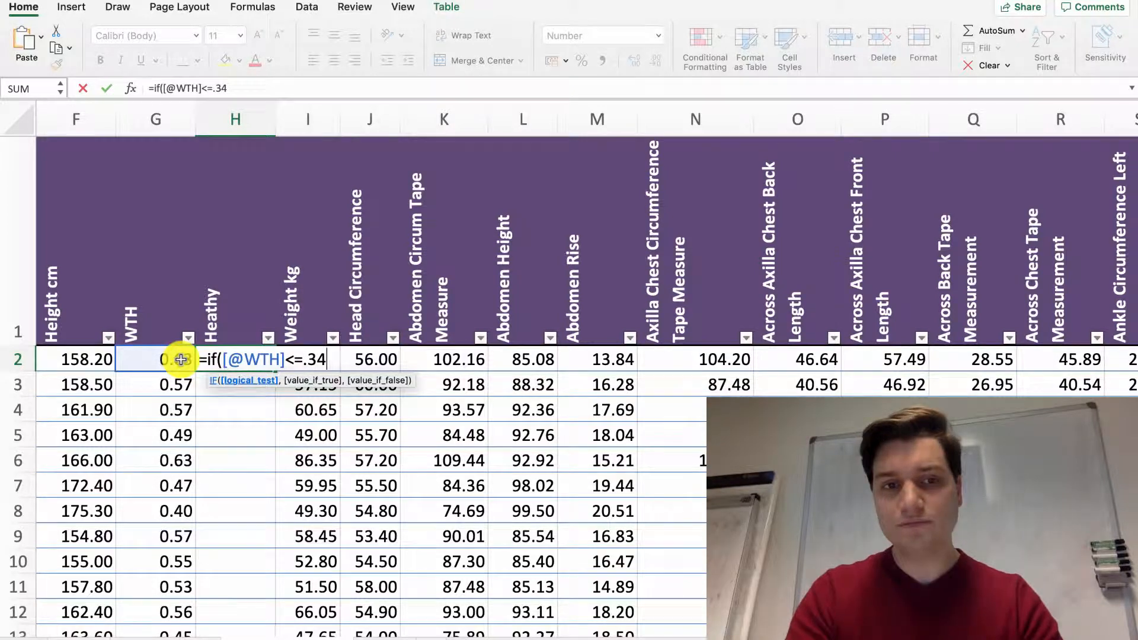
pyautogui.write(',')
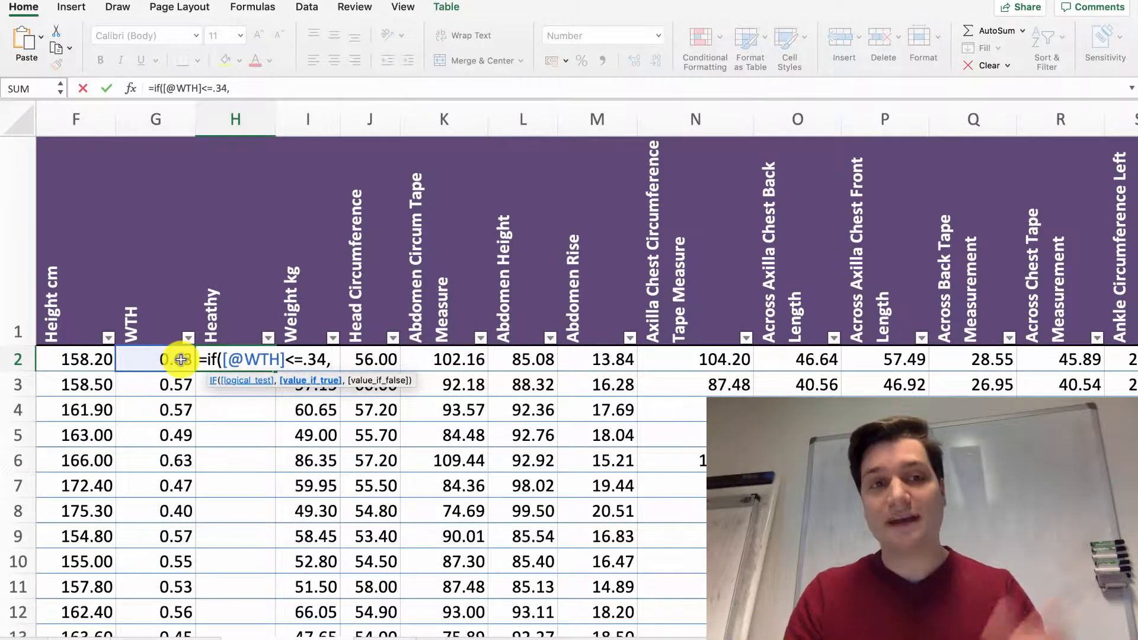
# - Complete the IF formula in H2 with "Very Slim" as the true value and 0 as the false value
pyautogui.click(294, 81)
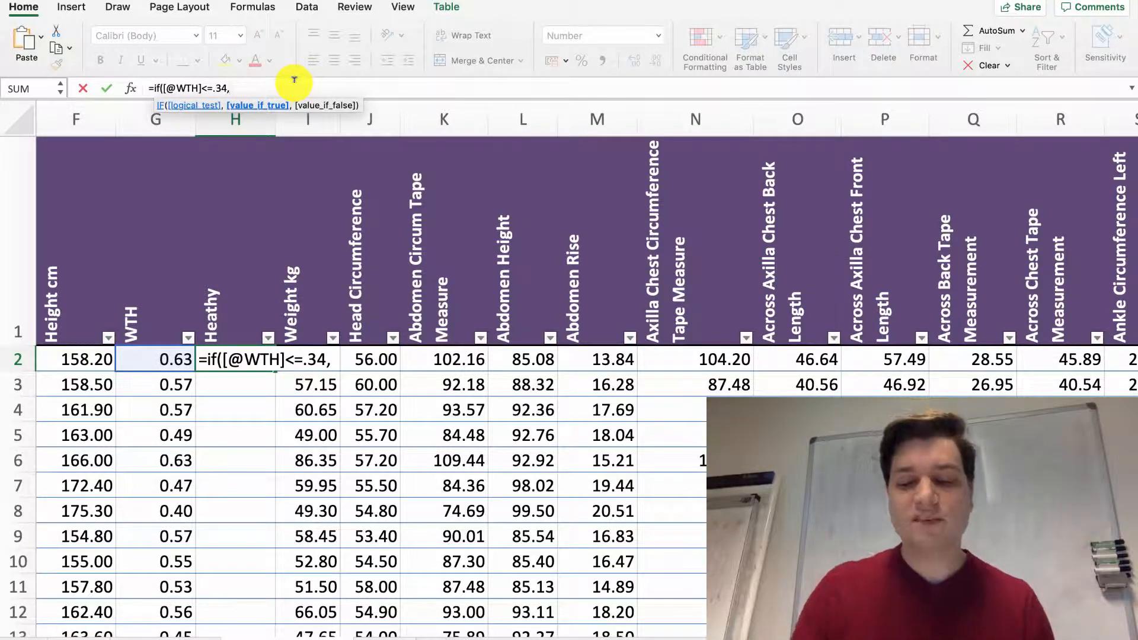
pyautogui.write('"')
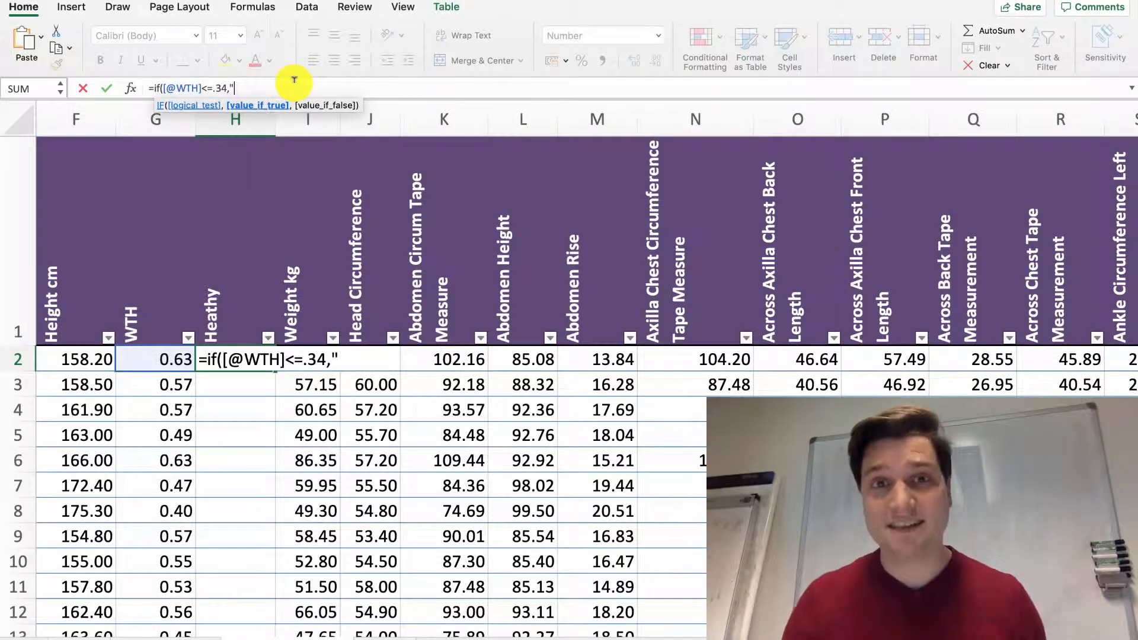
pyautogui.write('Very')
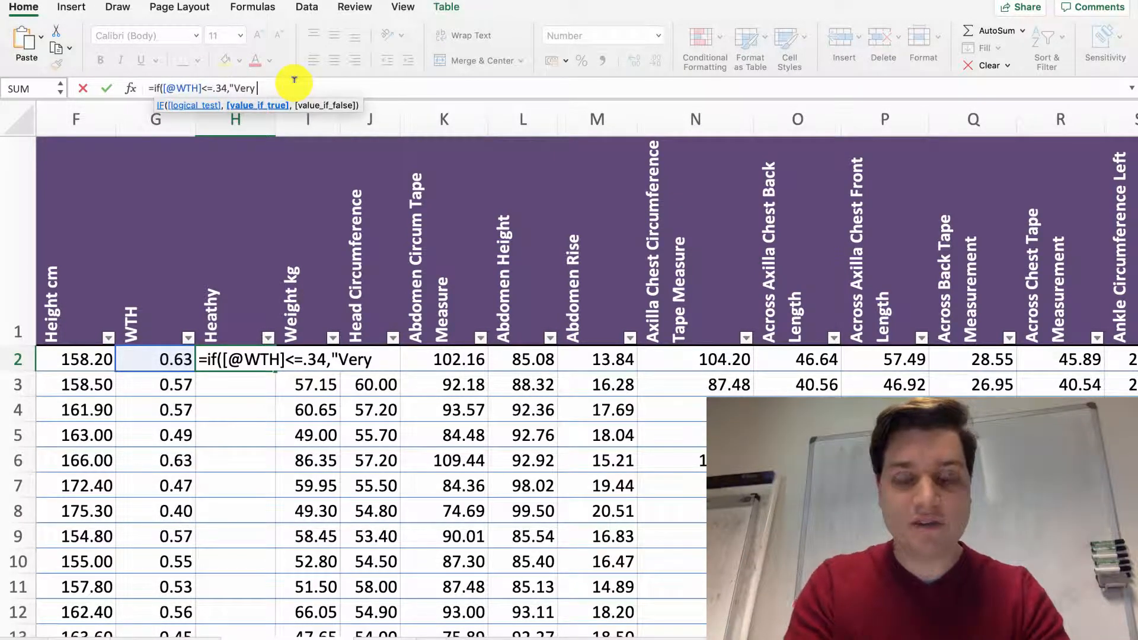
pyautogui.write(' Slim')
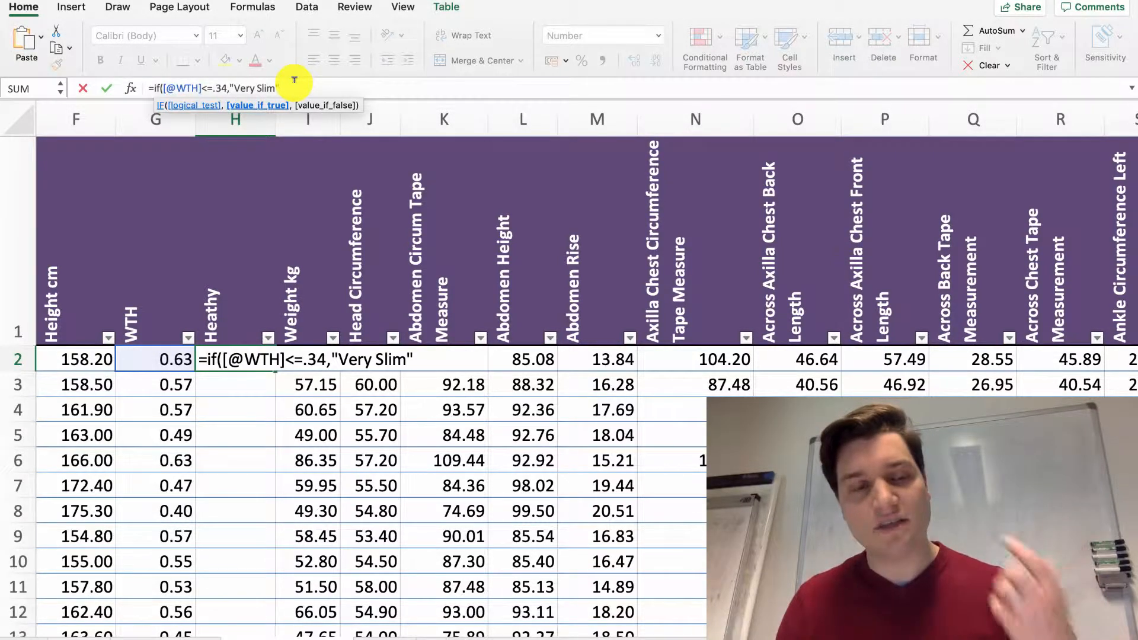
pyautogui.write('",')
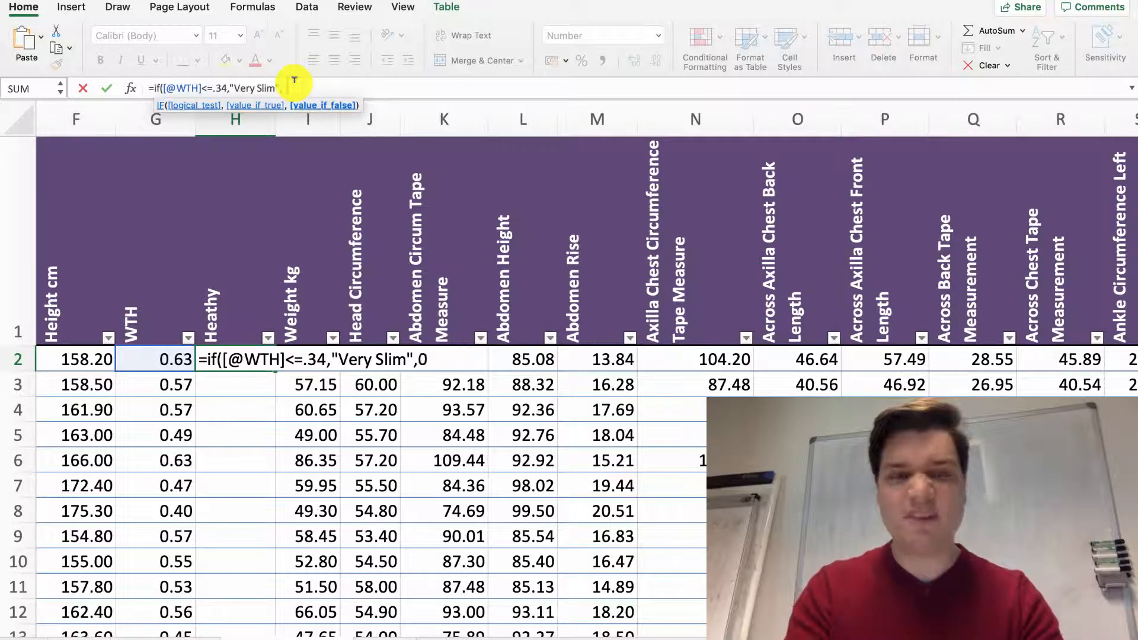
pyautogui.write('0')
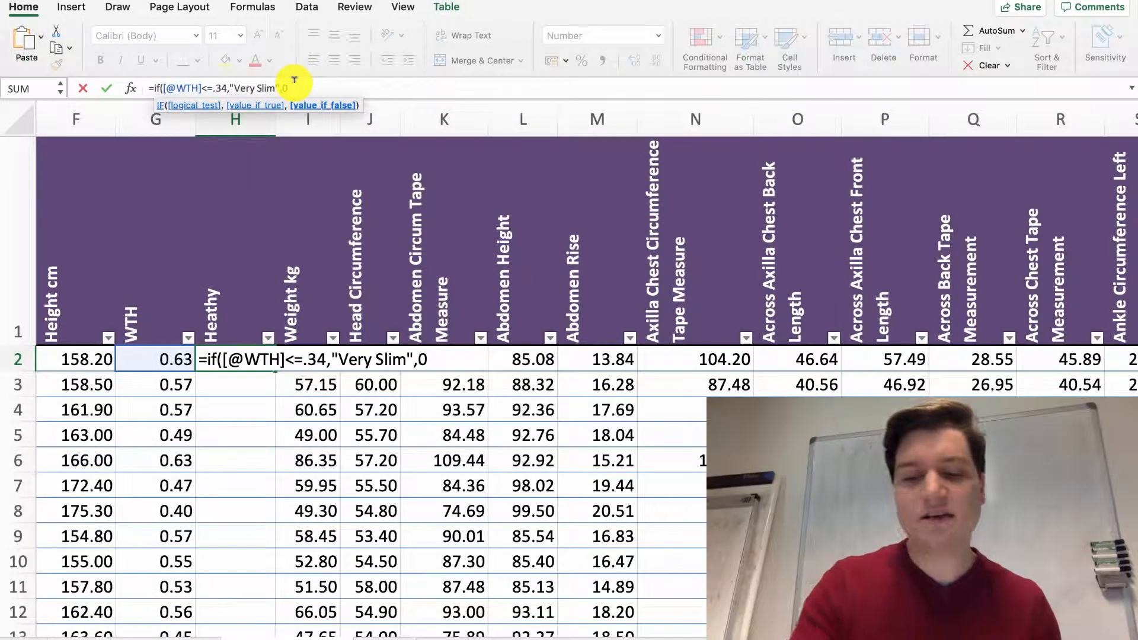
pyautogui.write(')')
pyautogui.press('Return')
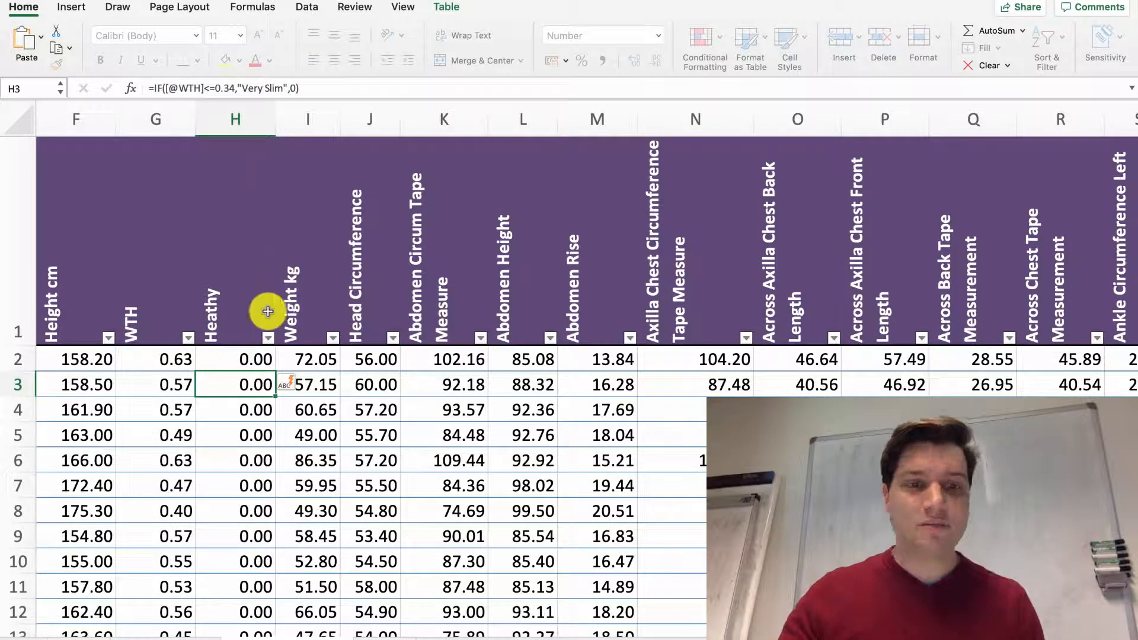
# - Examine the IF results down the Heathy column of the measurements table
pyautogui.scroll(-5, 262, 322)
pyautogui.scroll(-20, 267, 322)
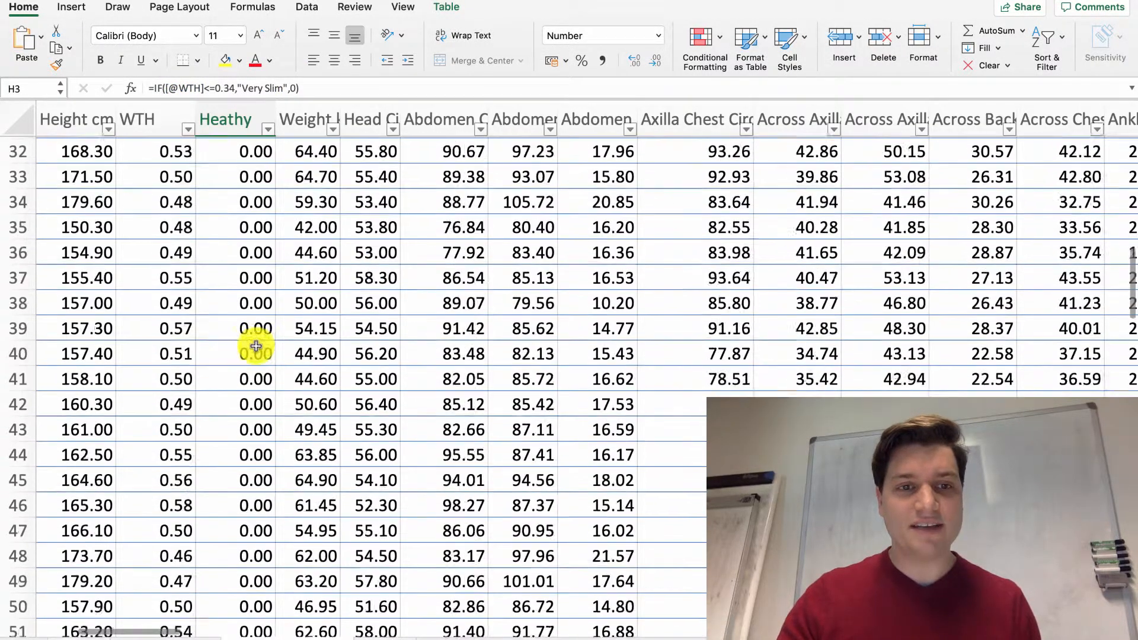
pyautogui.scroll(-14, 255, 347)
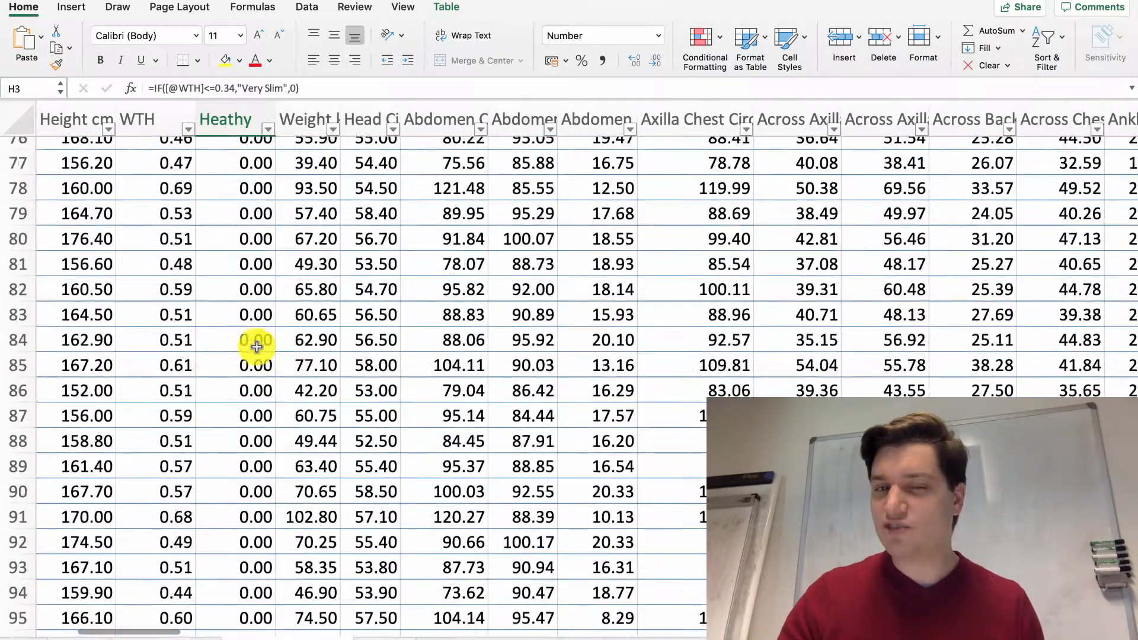
pyautogui.scroll(5, 256, 347)
pyautogui.scroll(14, 256, 347)
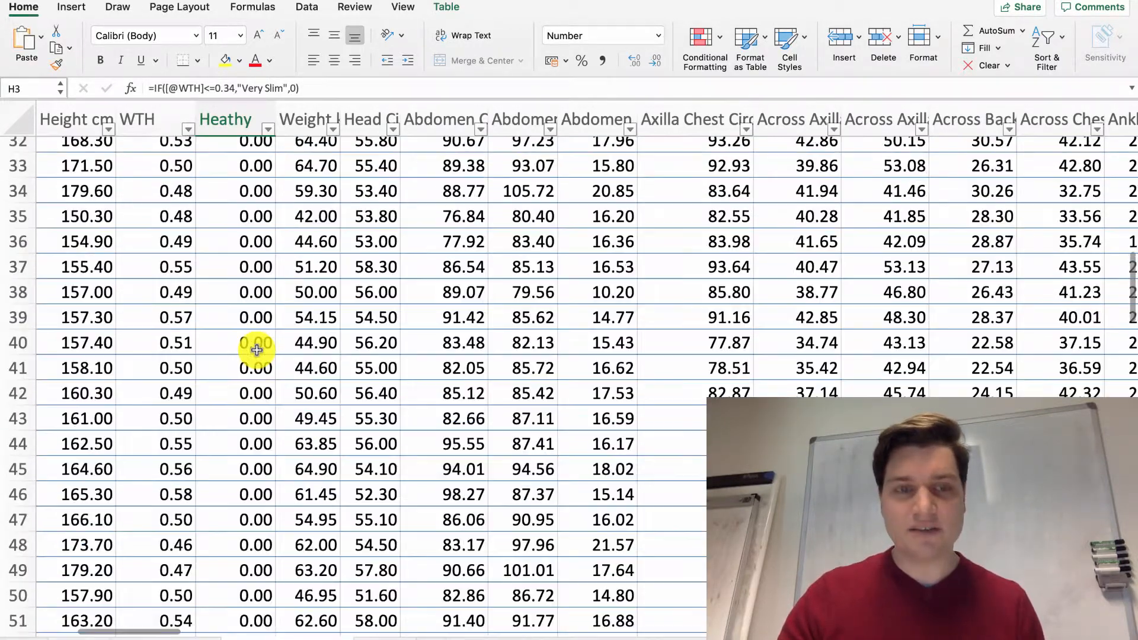
pyautogui.scroll(11, 256, 349)
pyautogui.scroll(-2, 256, 349)
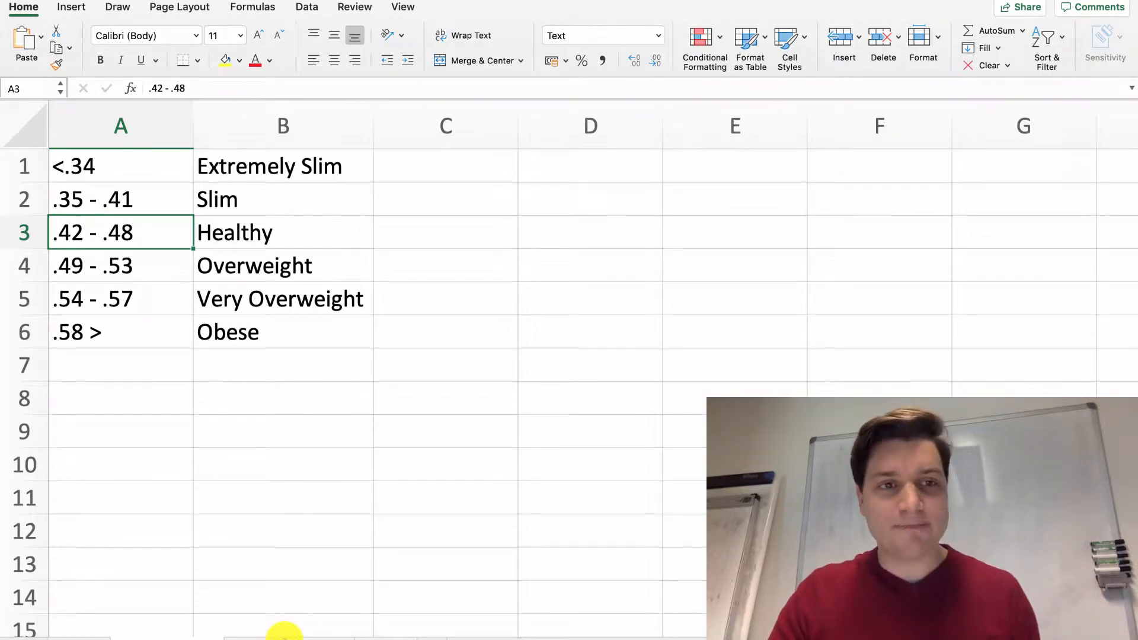
# - Clear the Heathy cells H3 to H6 in the measurements table
pyautogui.click(307, 629)
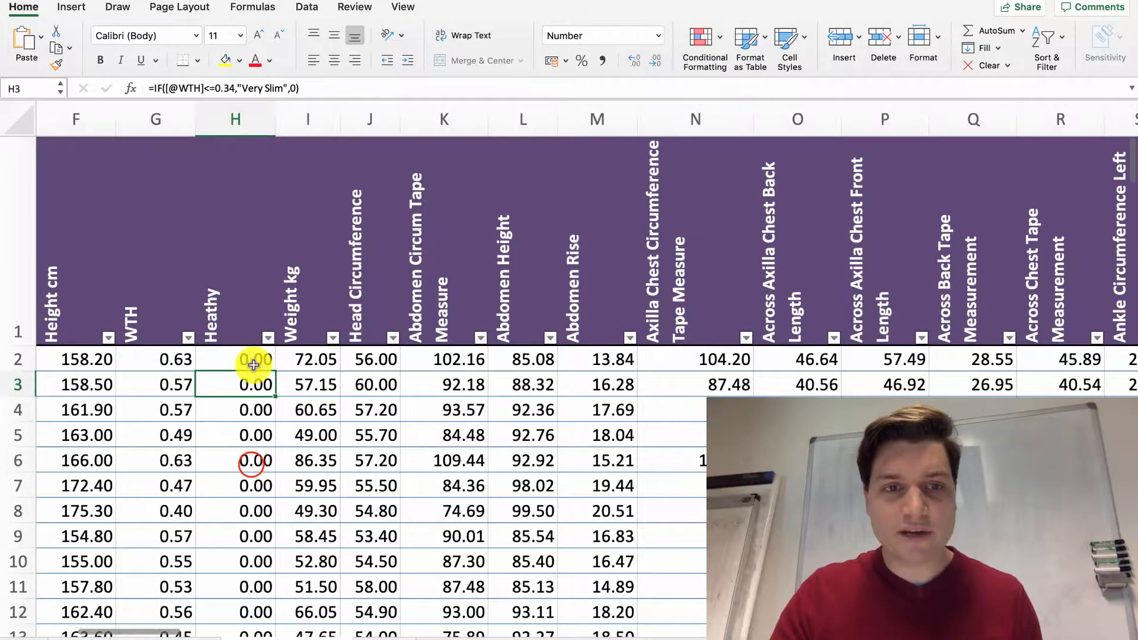
pyautogui.moveTo(251, 460); pyautogui.dragTo(248, 386)
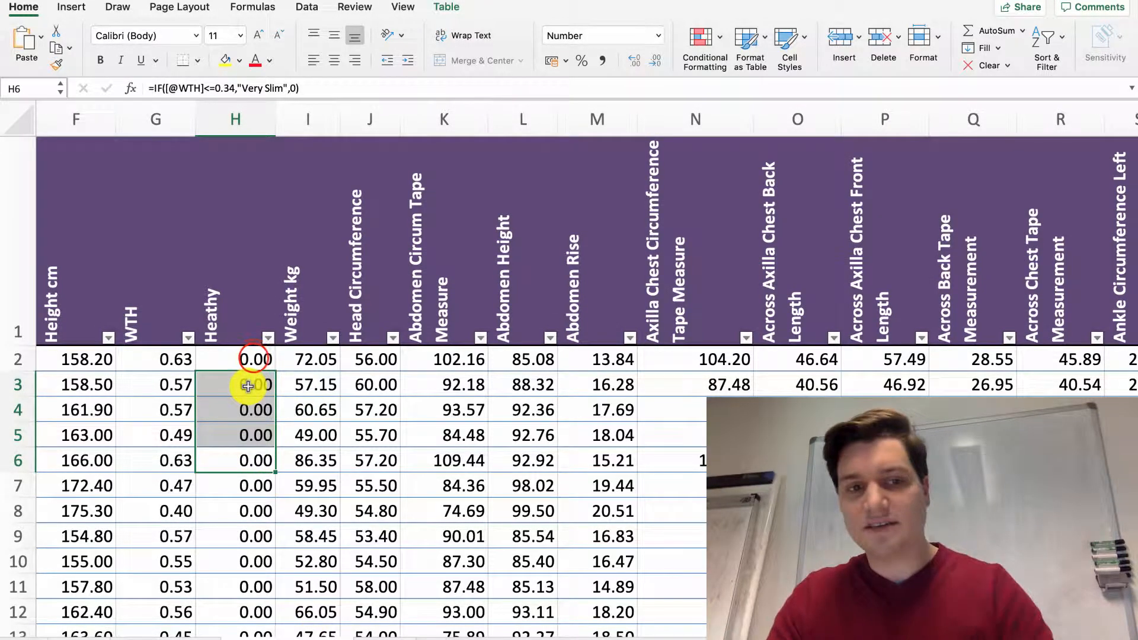
pyautogui.press('Delete')
# - Replace the false value in H2's formula with a nested IF testing whether the row's WTH is less than or equal to .38
pyautogui.click(254, 357)
pyautogui.click(292, 88)
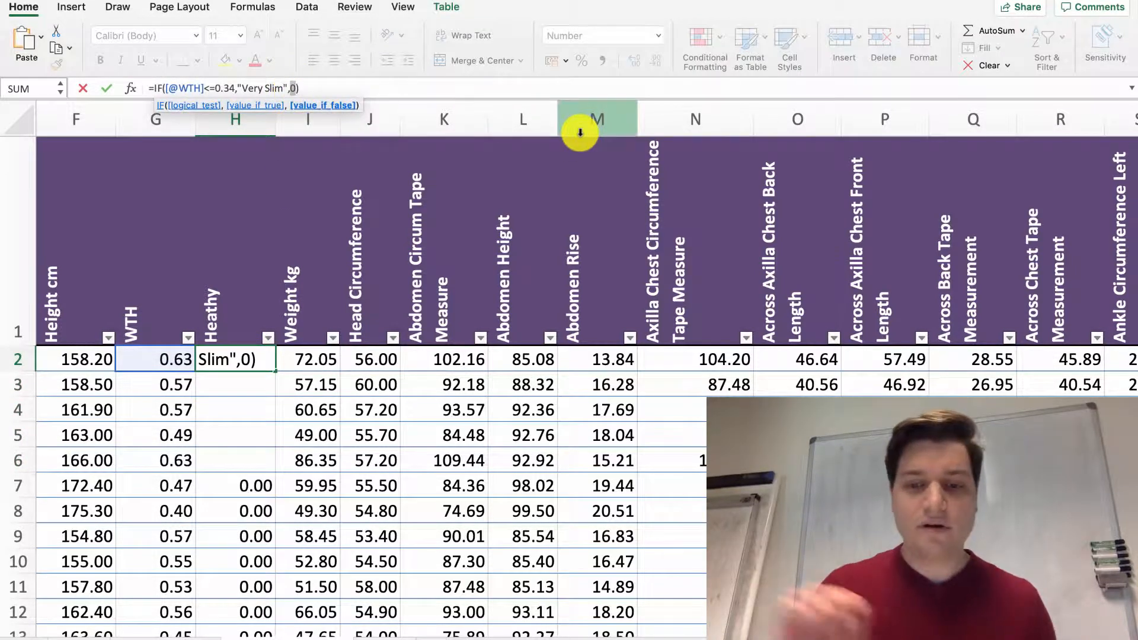
pyautogui.write('if')
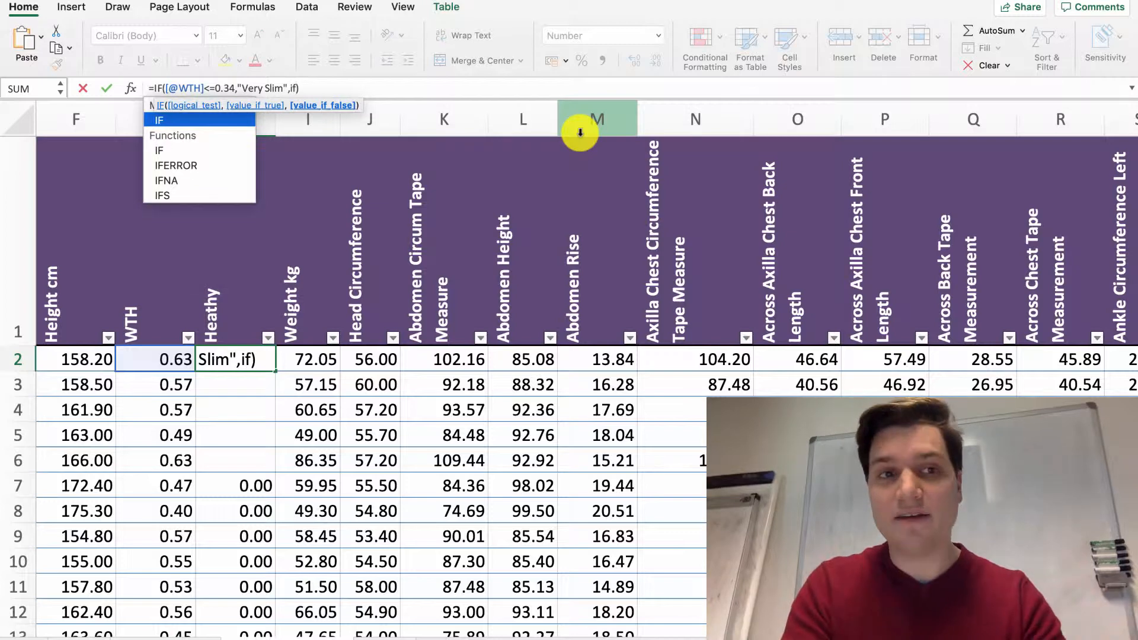
pyautogui.write('(')
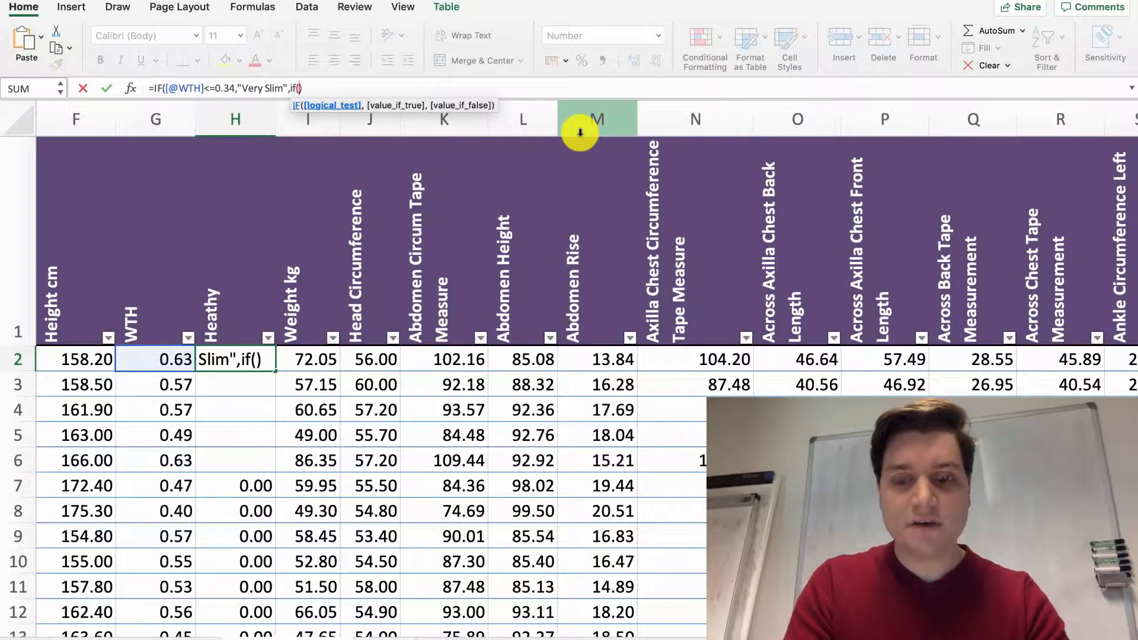
pyautogui.write('.38')
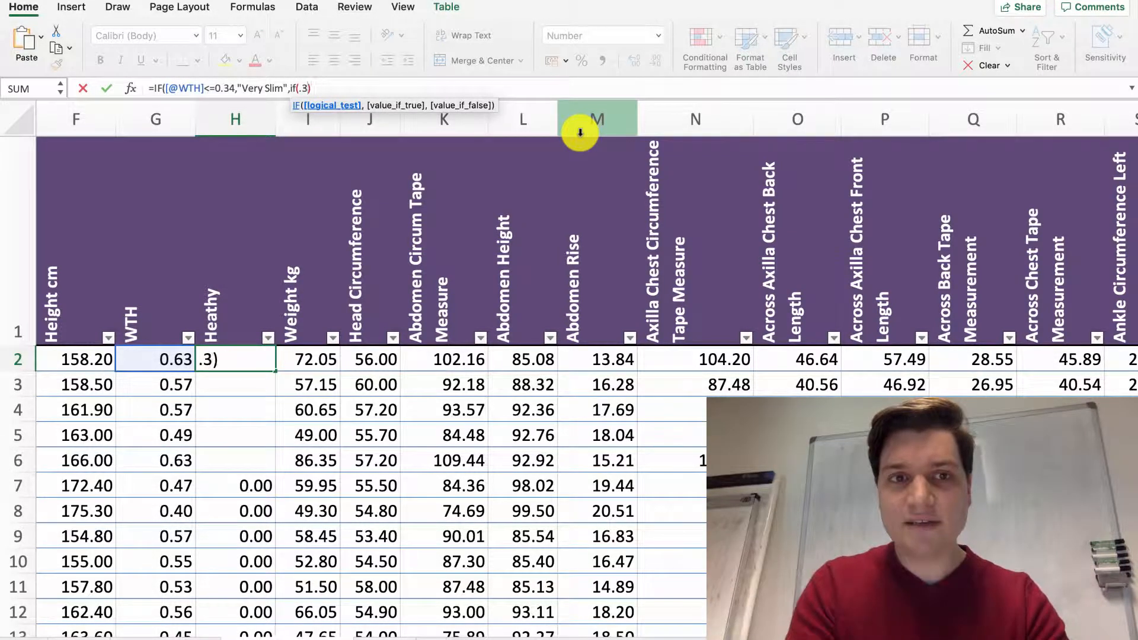
pyautogui.press('BackSpace')
pyautogui.press('BackSpace')
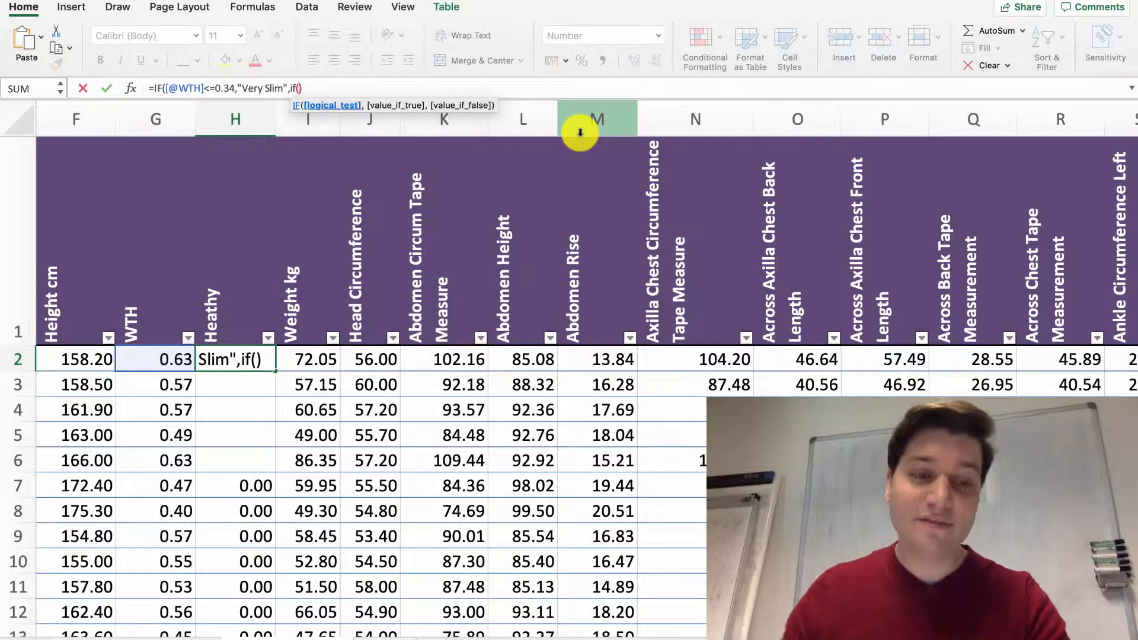
pyautogui.click(175, 360)
pyautogui.write('<')
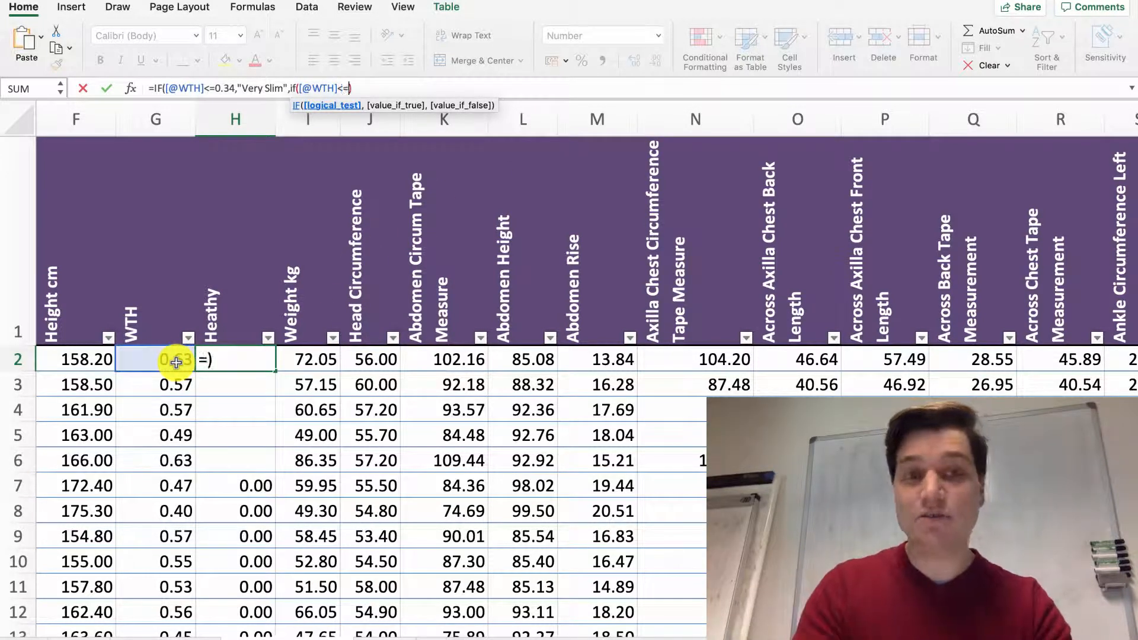
pyautogui.write('=.38')
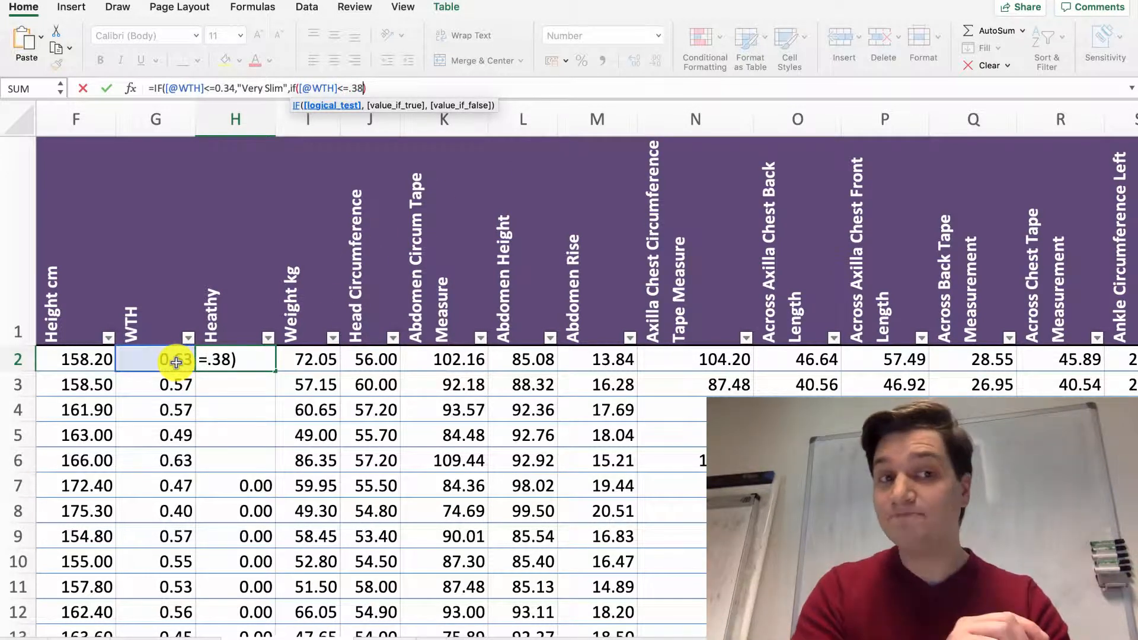
# - Complete the nested IF in H2 with "Slim" as the true value and 0 as the false value
pyautogui.write(',"')
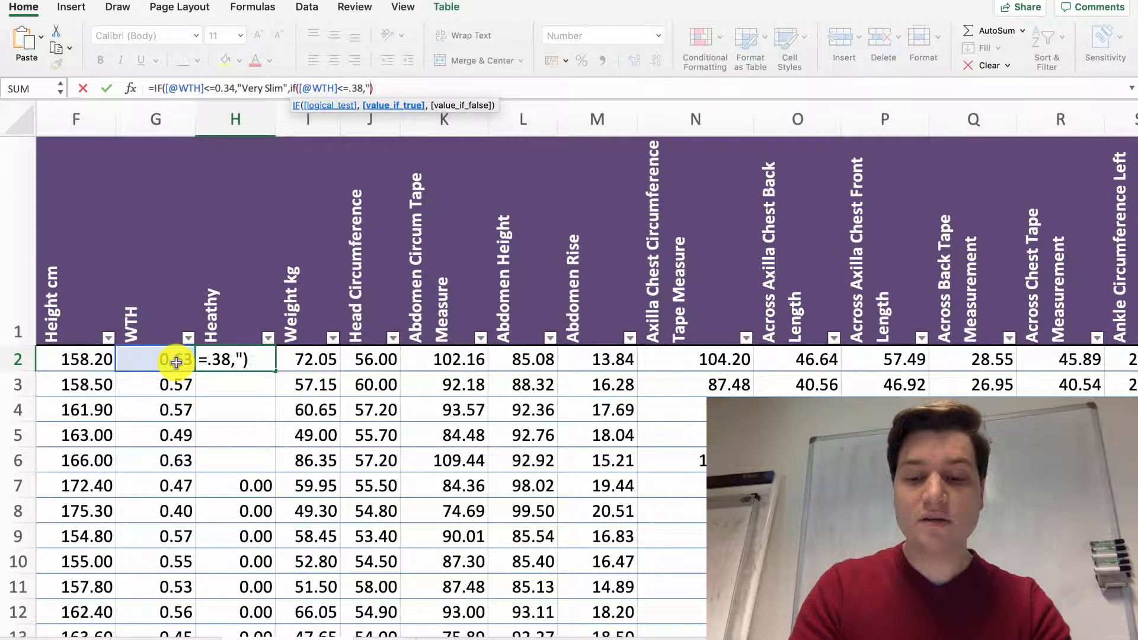
pyautogui.write('Very')
pyautogui.press('BackSpace')
pyautogui.press('BackSpace')
pyautogui.press('BackSpace')
pyautogui.press('BackSpace')
pyautogui.press('BackSpace')
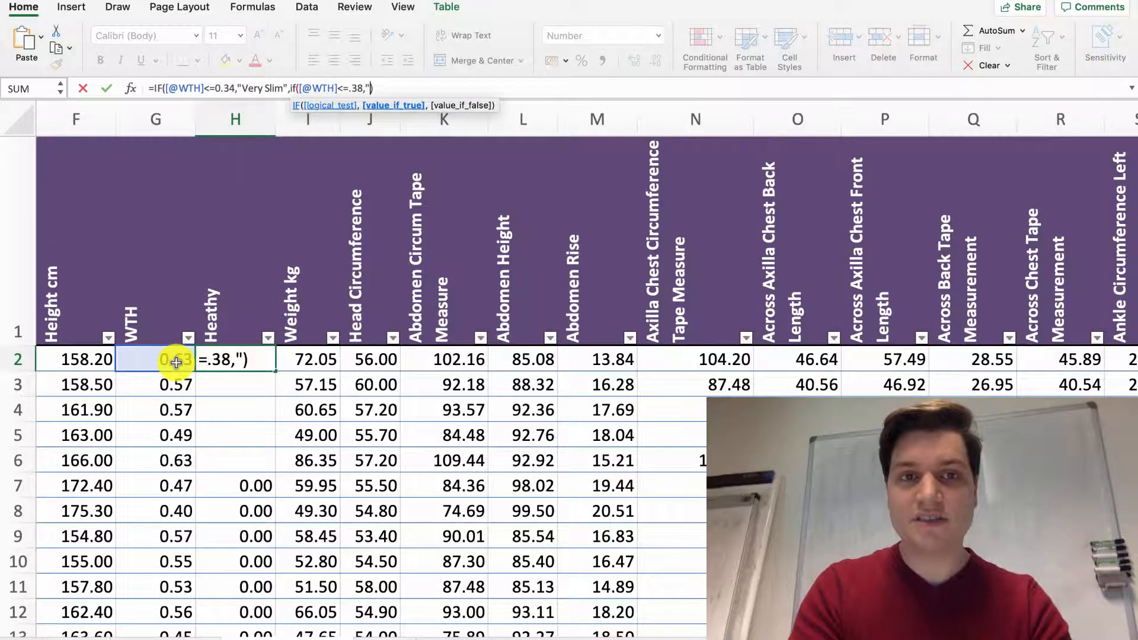
pyautogui.write('Slim')
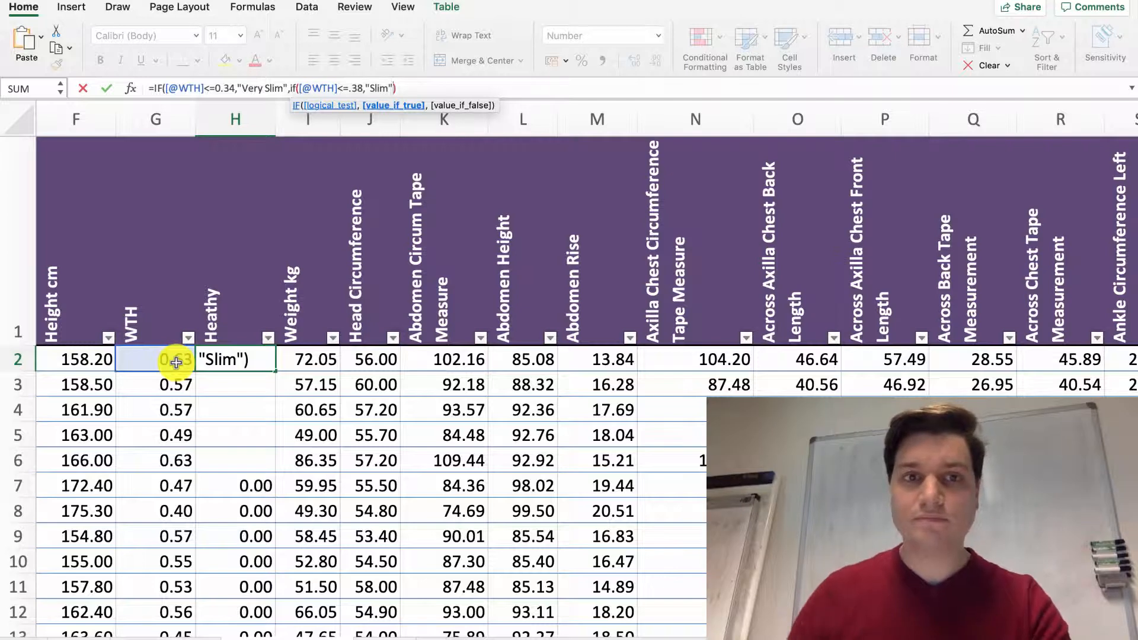
pyautogui.press('Return')
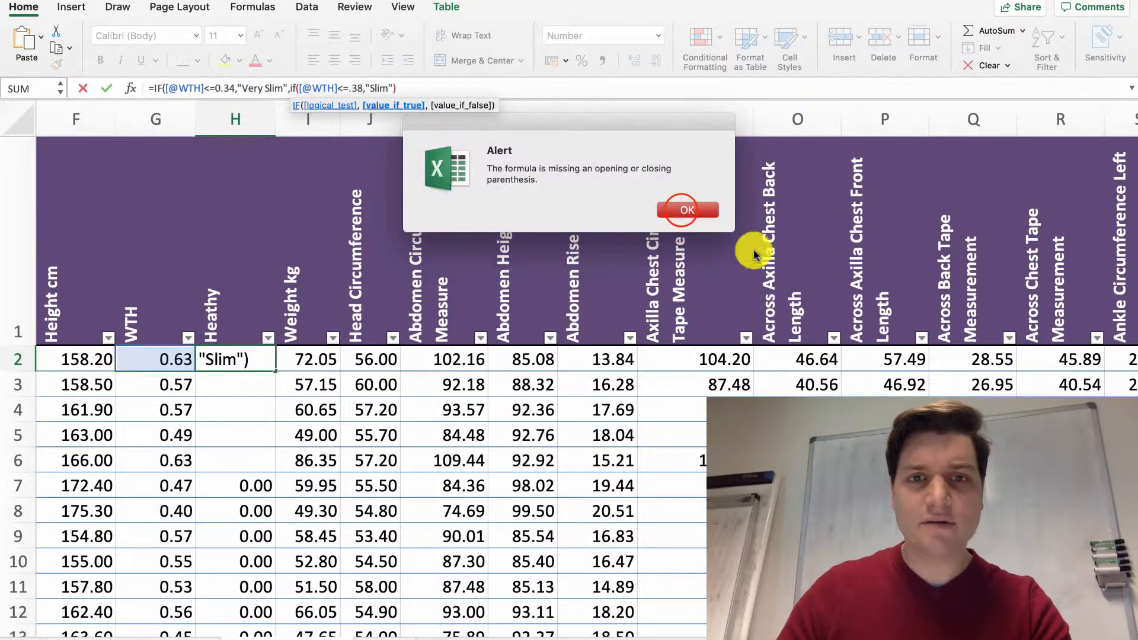
pyautogui.click(681, 210)
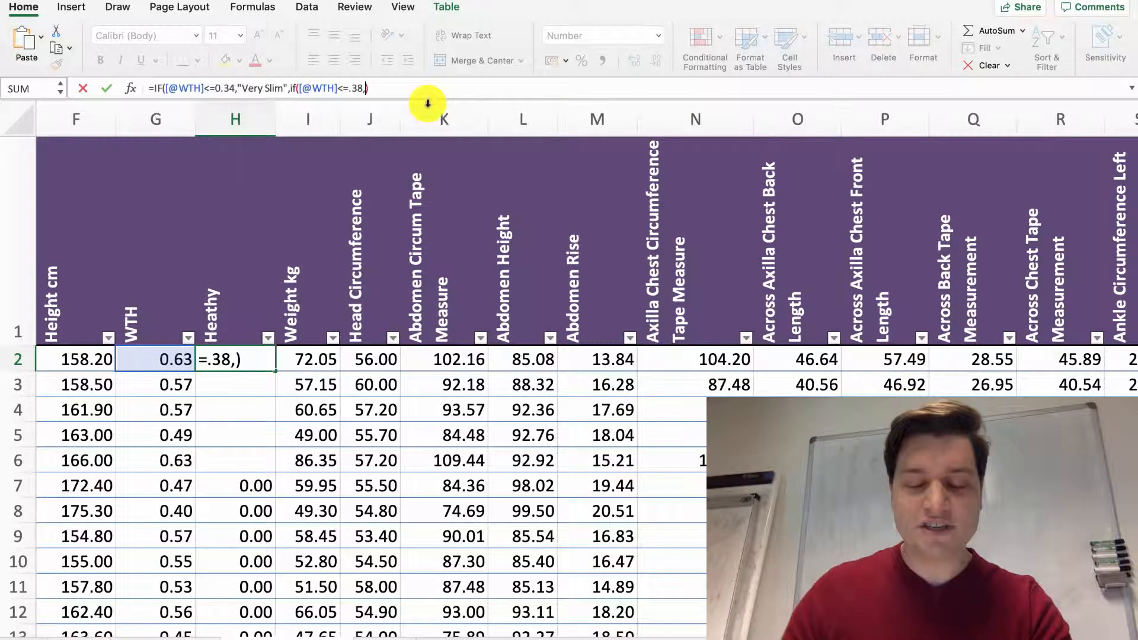
pyautogui.write('"')
pyautogui.write('Slim')
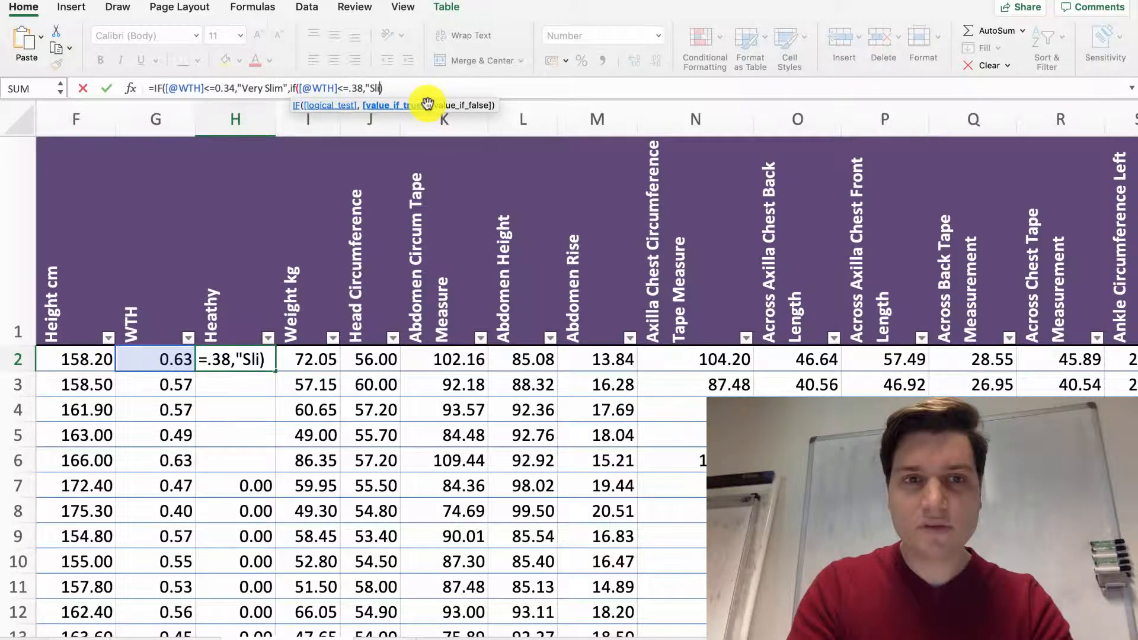
pyautogui.write('"')
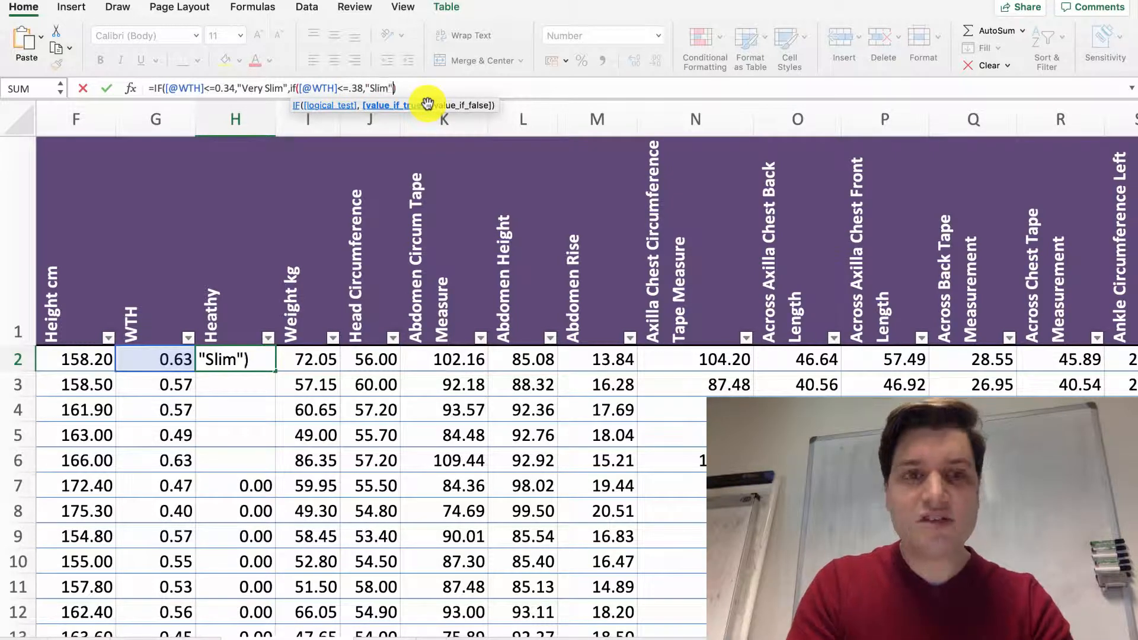
pyautogui.write(',0')
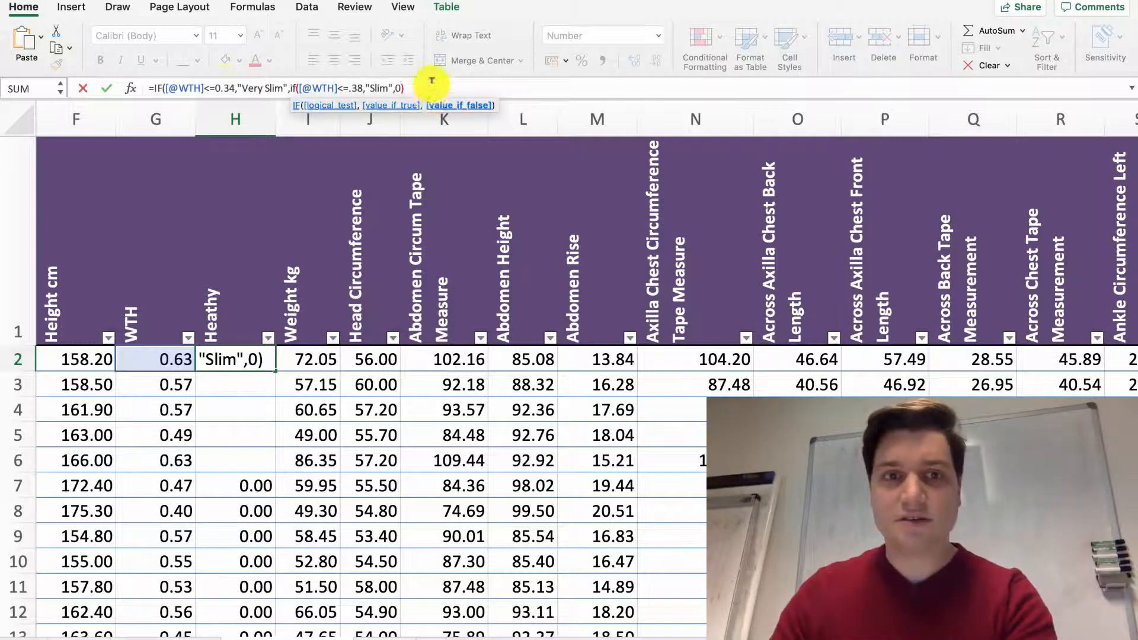
pyautogui.press('Return')
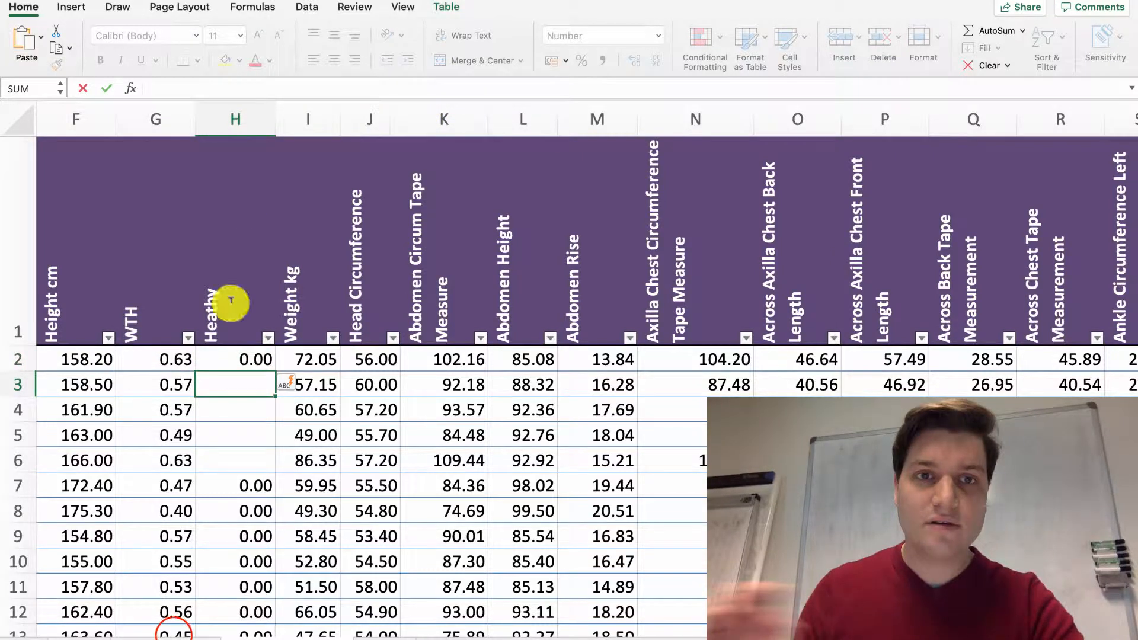
# - Check the Slim range on the classification sheet and change the nested IF's threshold in H2 to 0.41
pyautogui.click(175, 639)
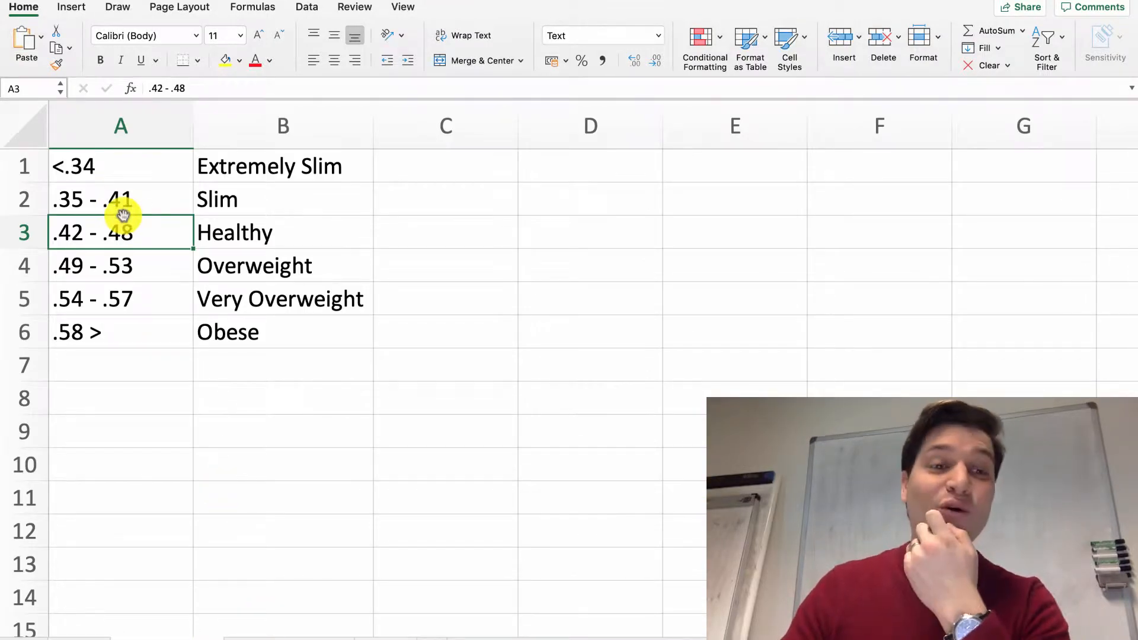
pyautogui.click(330, 639)
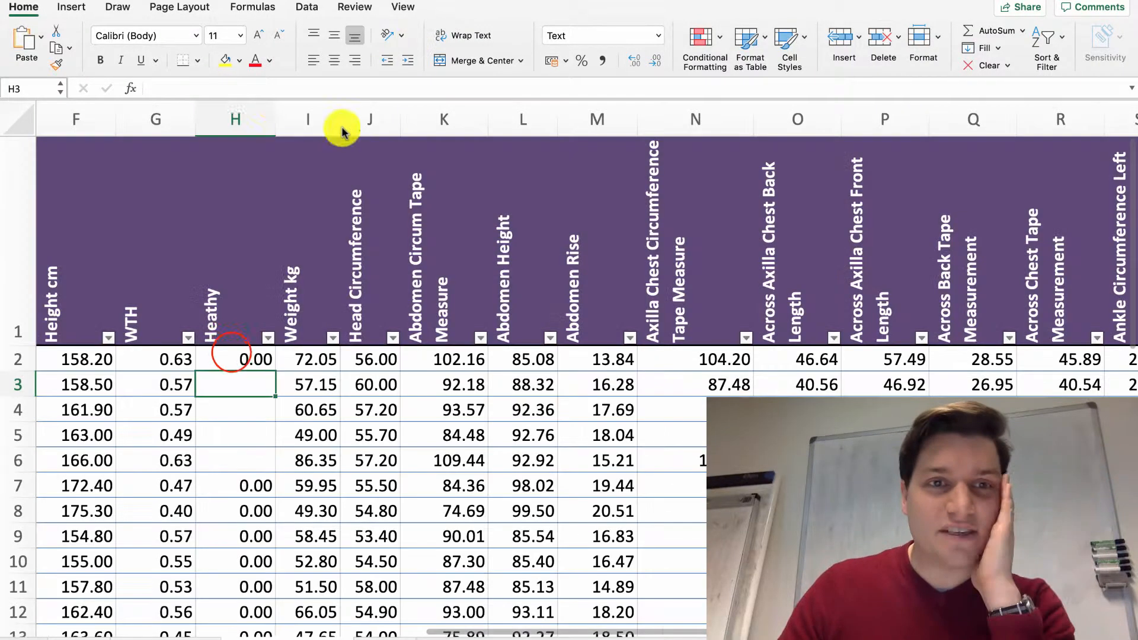
pyautogui.click(237, 358)
pyautogui.click(371, 87)
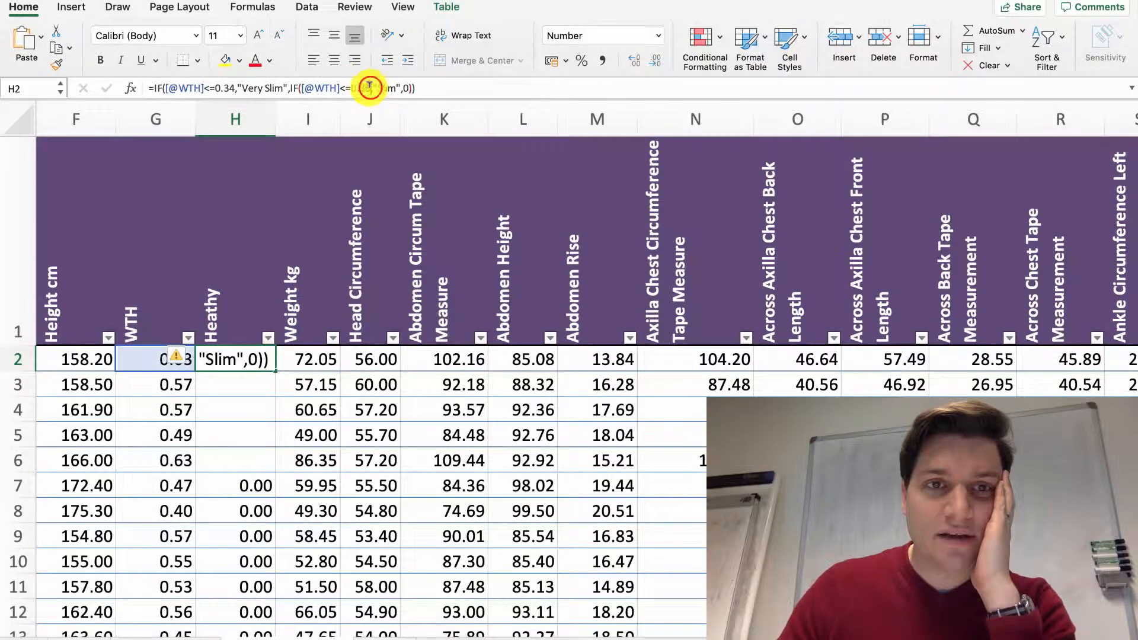
pyautogui.write('41')
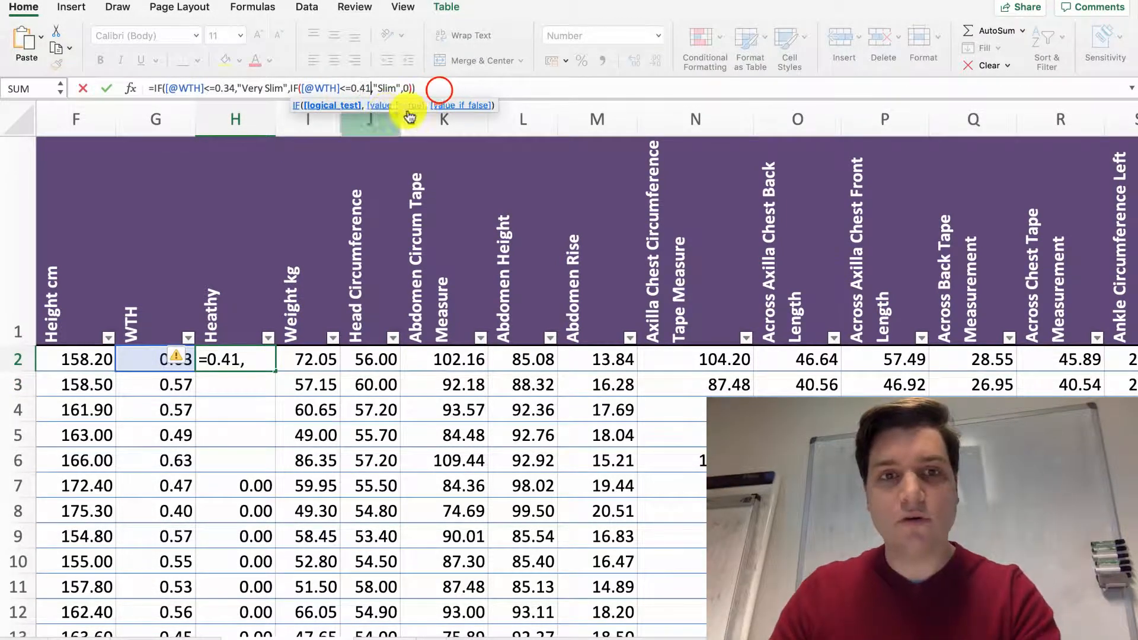
pyautogui.press('Return')
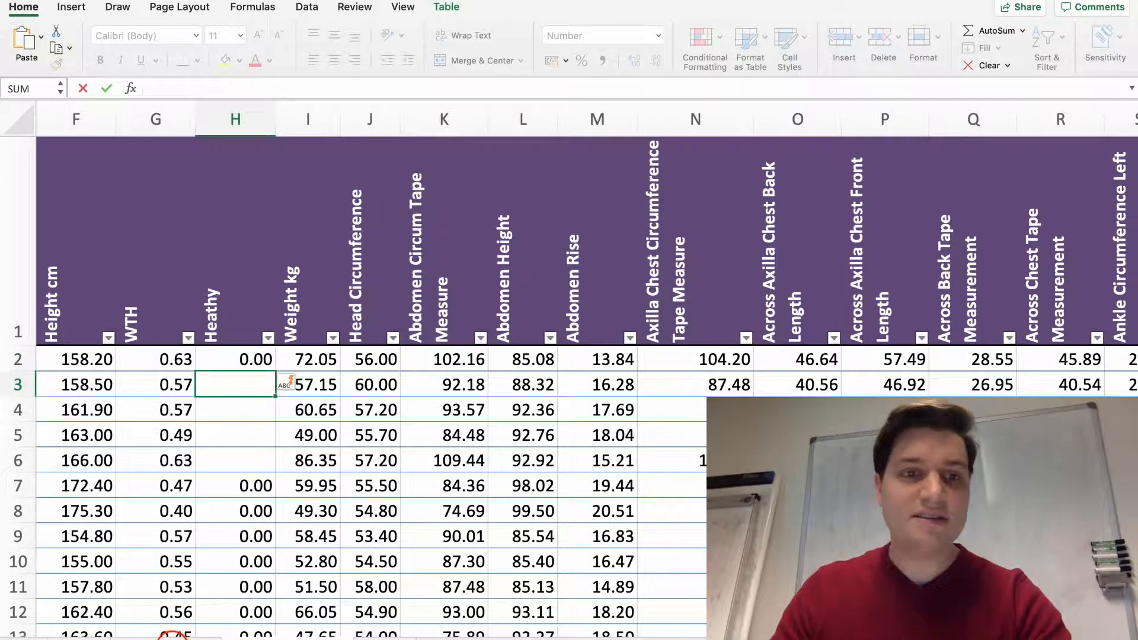
# - Check the Healthy range on the classification sheet and replace H2's final false value with a nested IF testing WTH less than or equal to .48
pyautogui.click(274, 635)
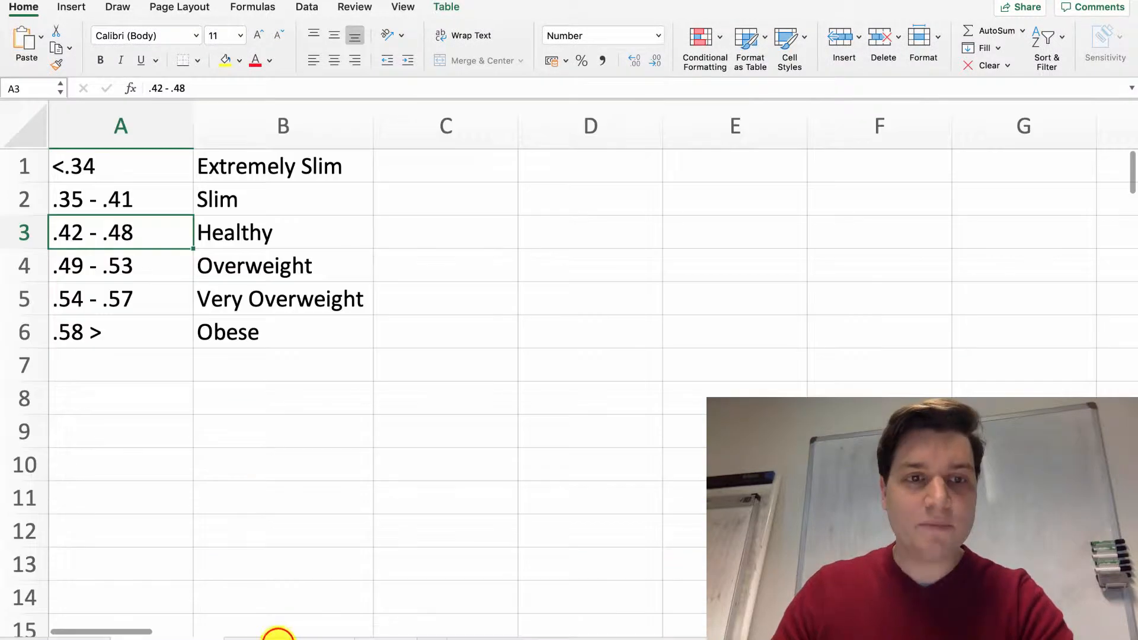
pyautogui.click(277, 632)
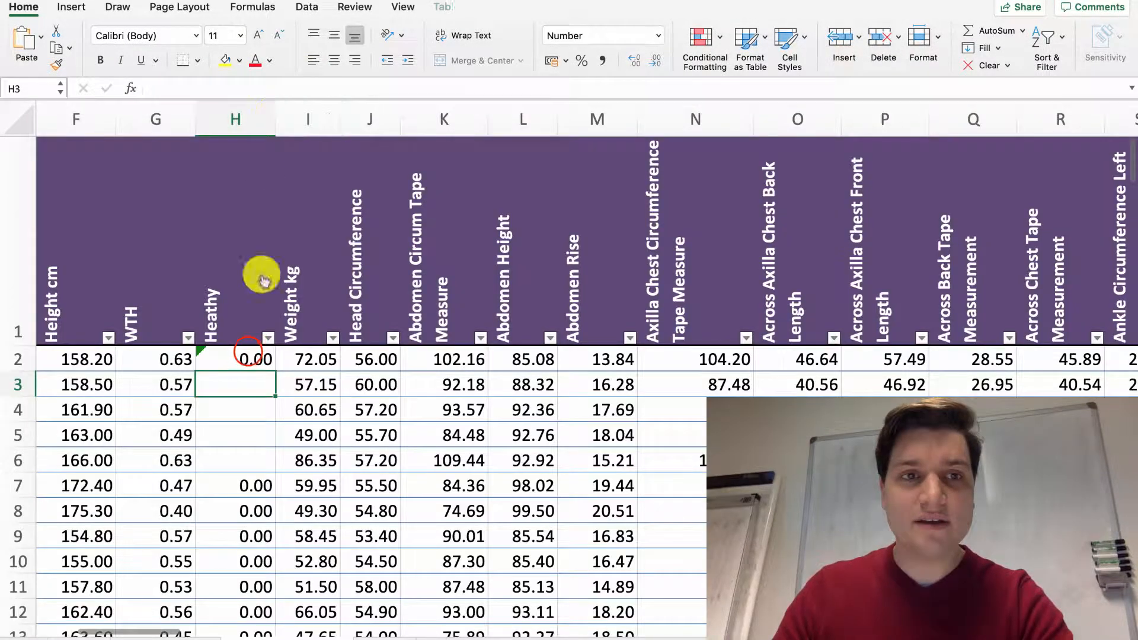
pyautogui.click(246, 358)
pyautogui.click(406, 88)
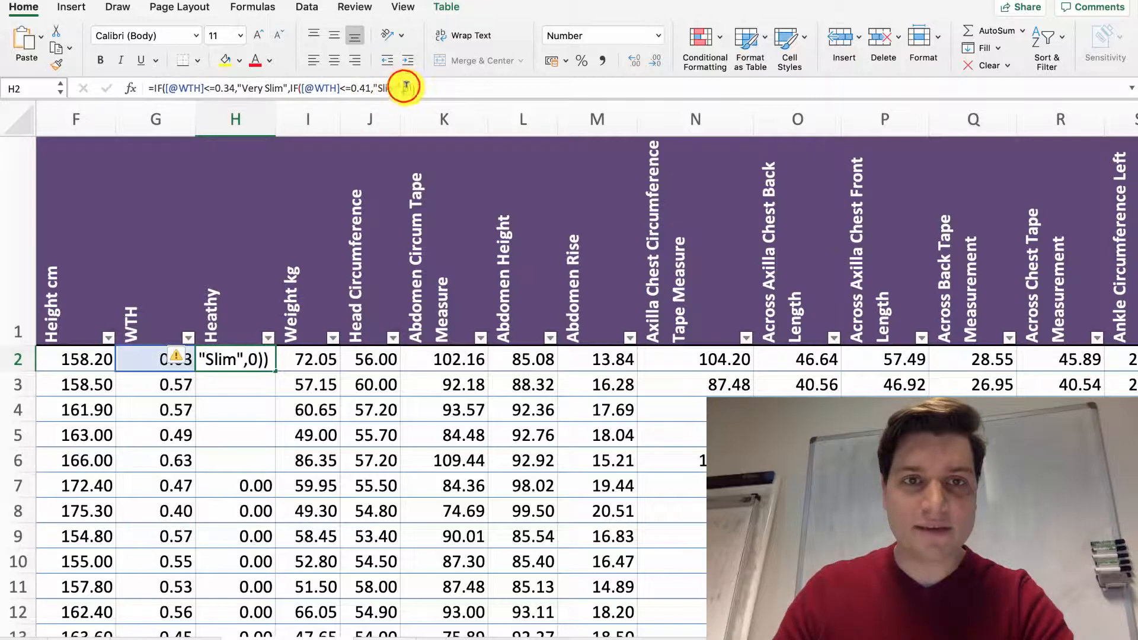
pyautogui.press('BackSpace')
pyautogui.write('if(')
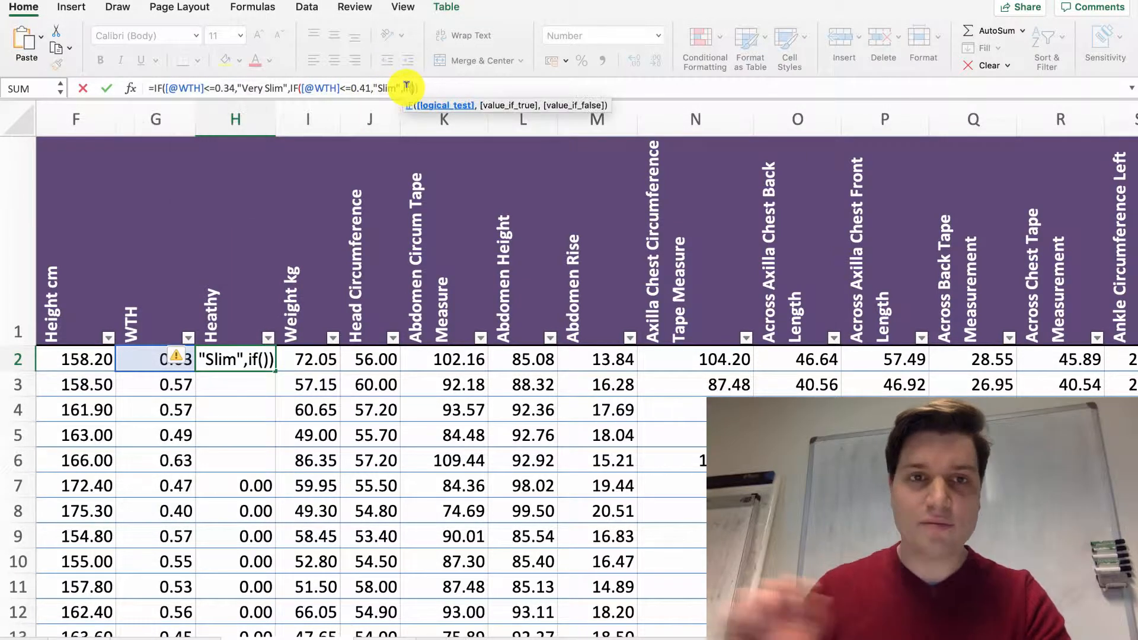
pyautogui.click(135, 355)
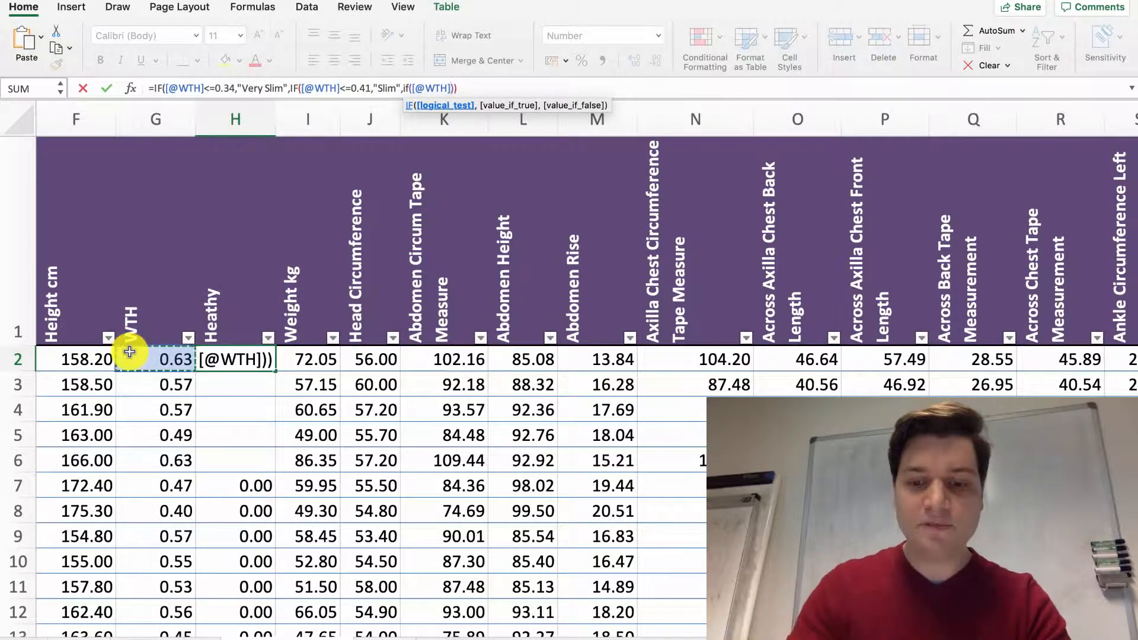
pyautogui.write('<=.4')
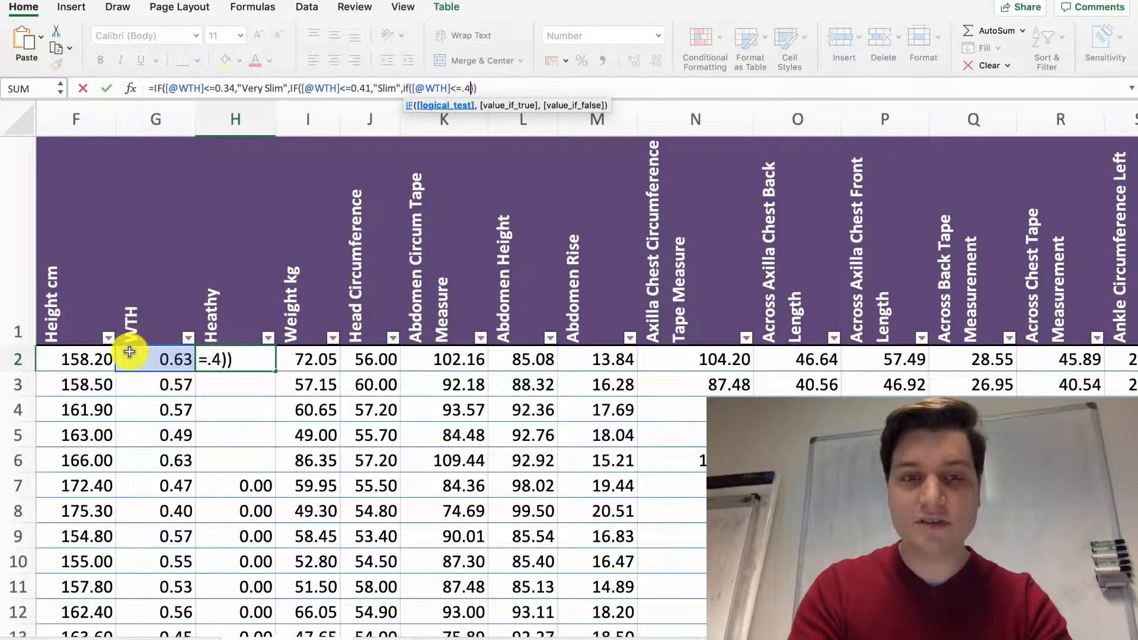
pyautogui.write('8,')
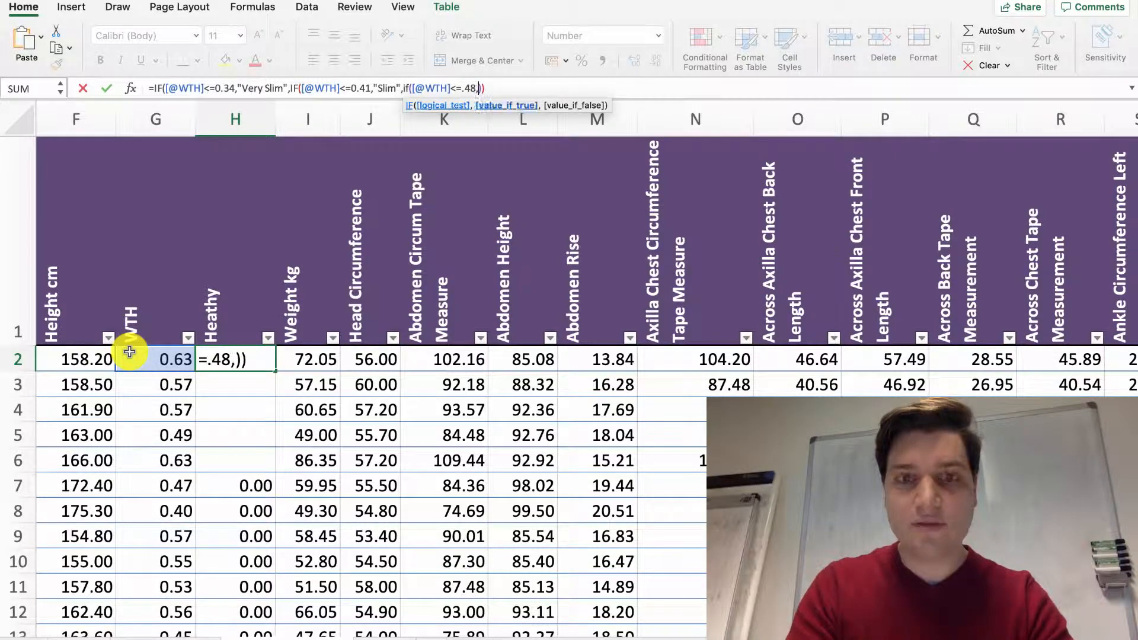
# - Complete the .48 nested IF in H2 with "Healthy" as the true value and 0 as the false value
pyautogui.write('"Healthy')
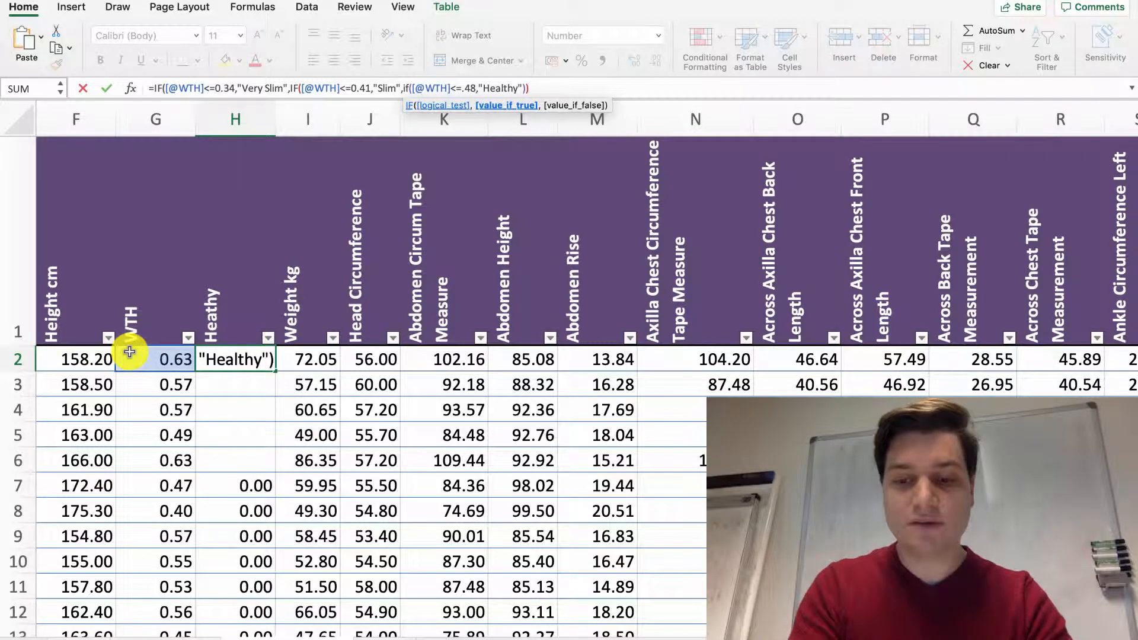
pyautogui.write('",0')
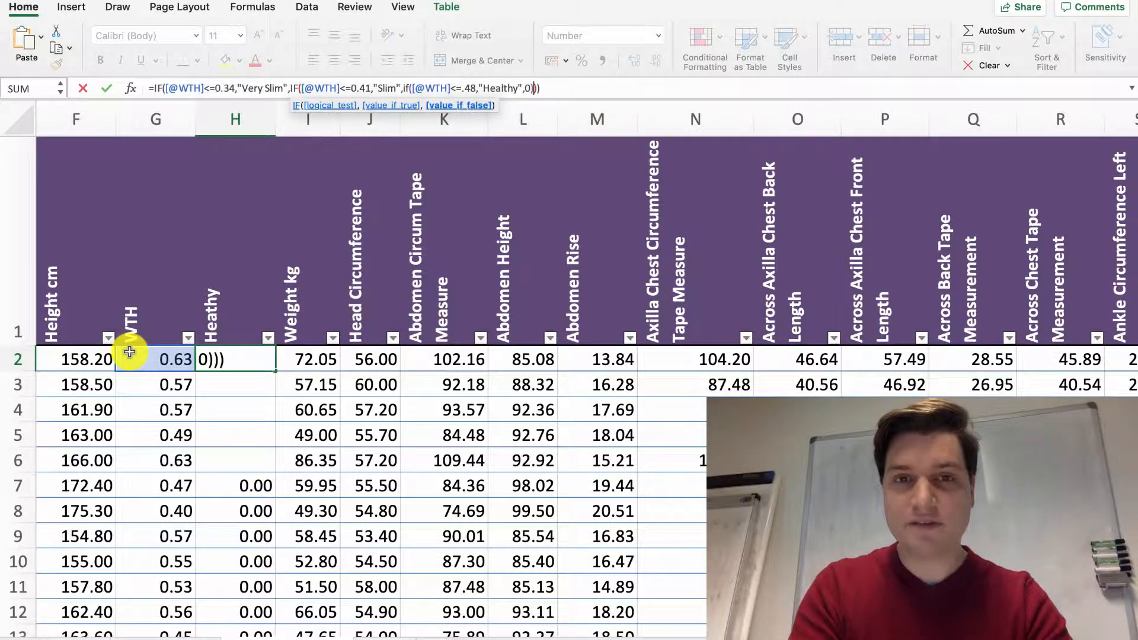
pyautogui.press('Return')
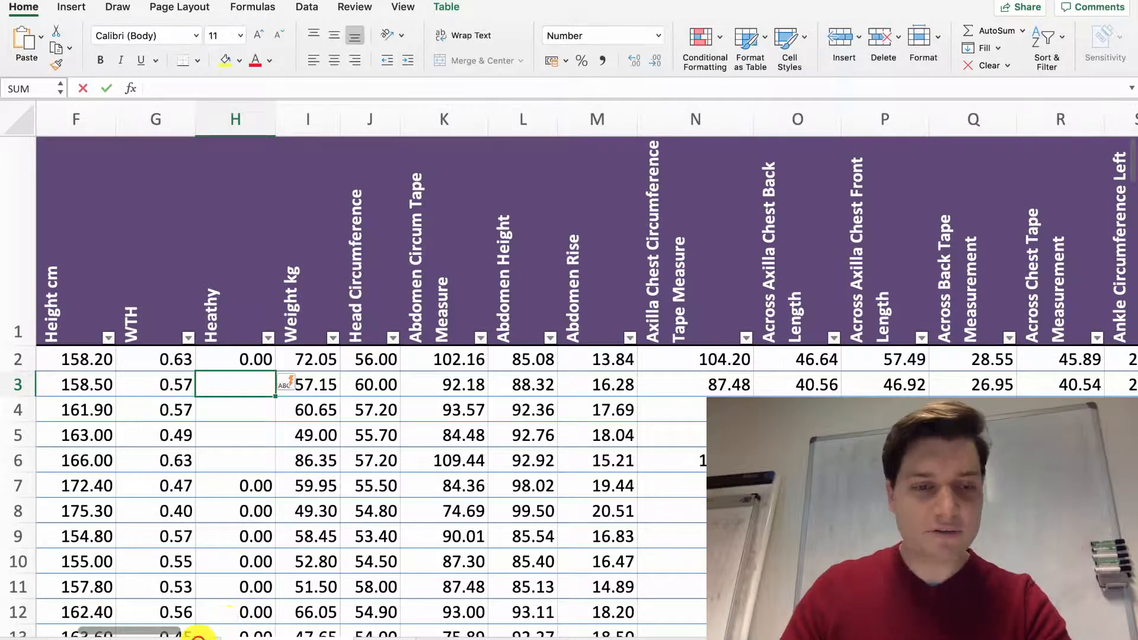
# - Check the Overweight range and replace the final 0 in H2's formula with a nested IF testing WTH less than or equal to .53
pyautogui.click(195, 634)
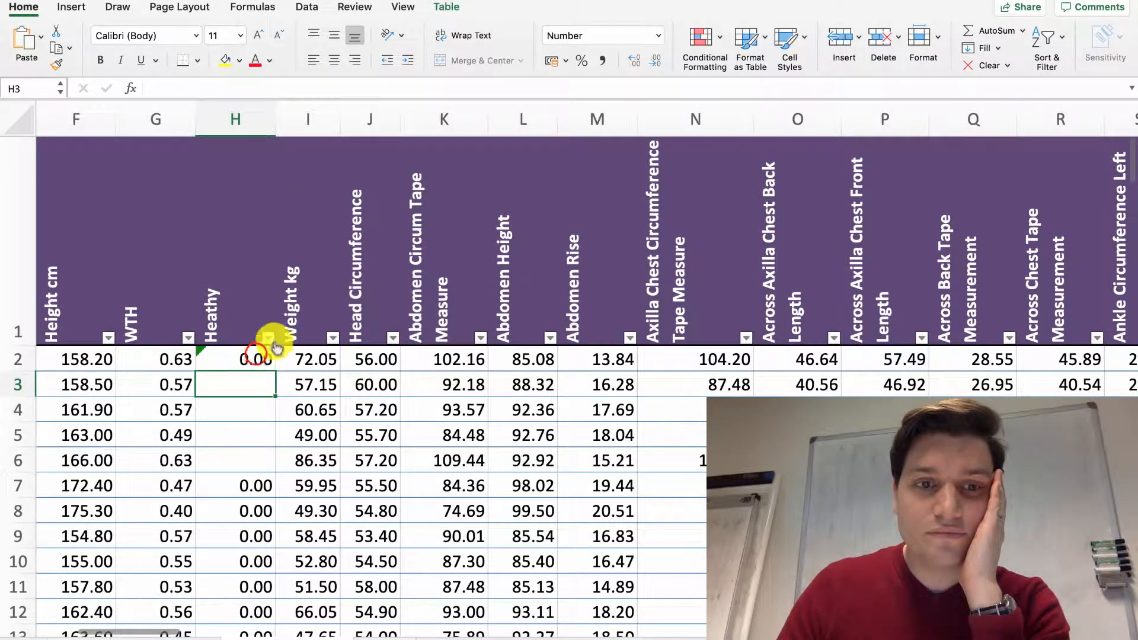
pyautogui.click(535, 88)
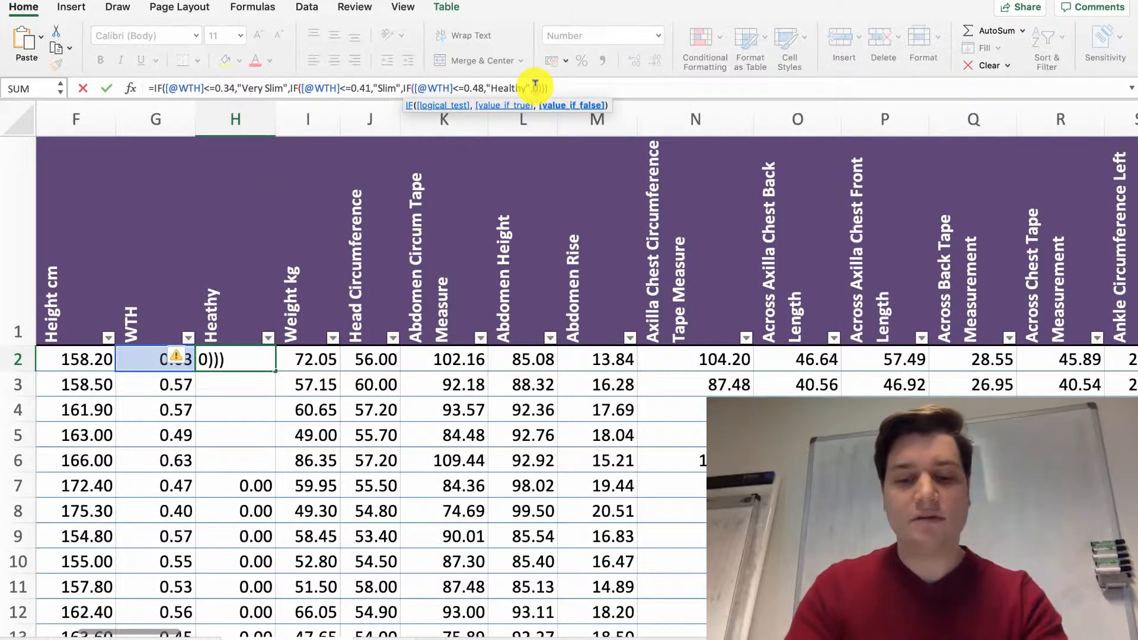
pyautogui.write('if(')
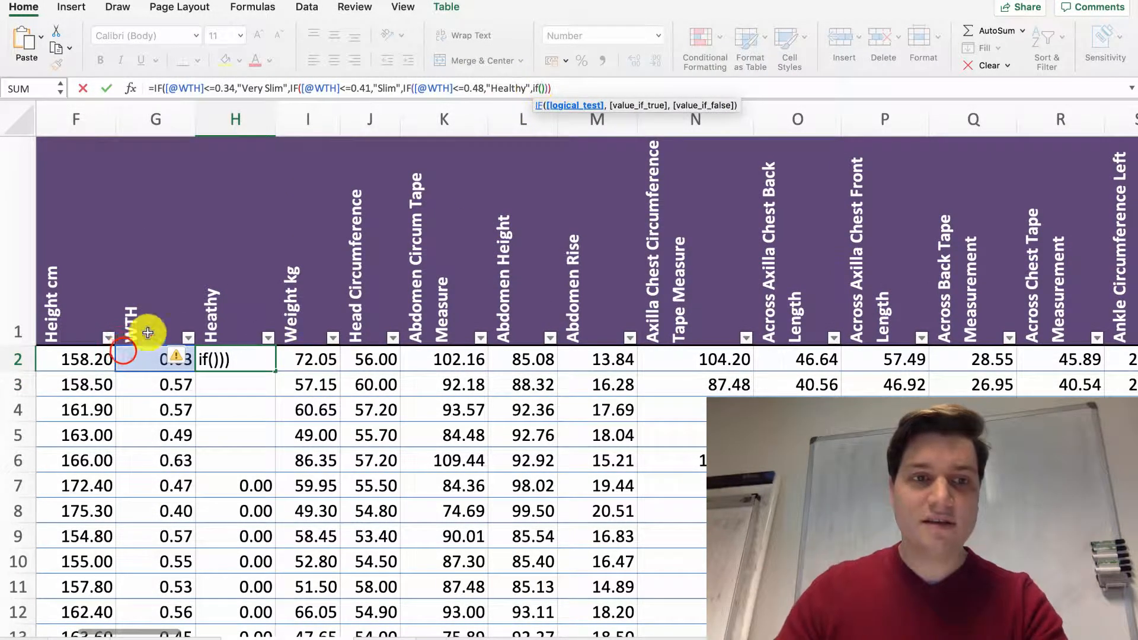
pyautogui.click(123, 350)
pyautogui.write('<')
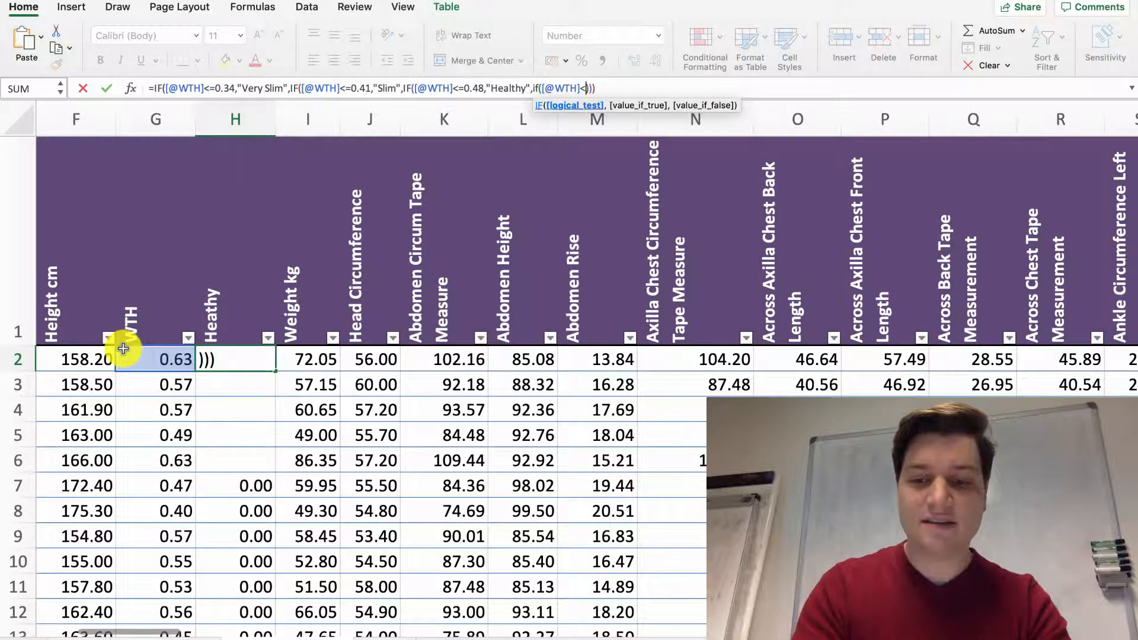
pyautogui.write('=.53')
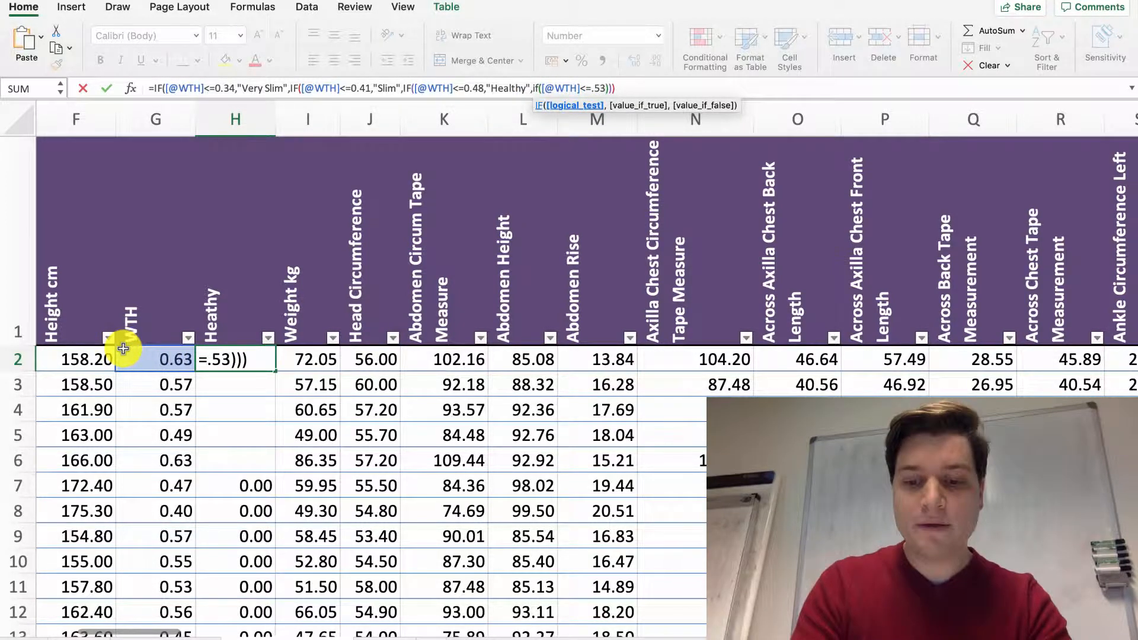
# - Give the .53 nested IF in H2 the true value "Overweight" and enter the formula without a false value
pyautogui.write(',')
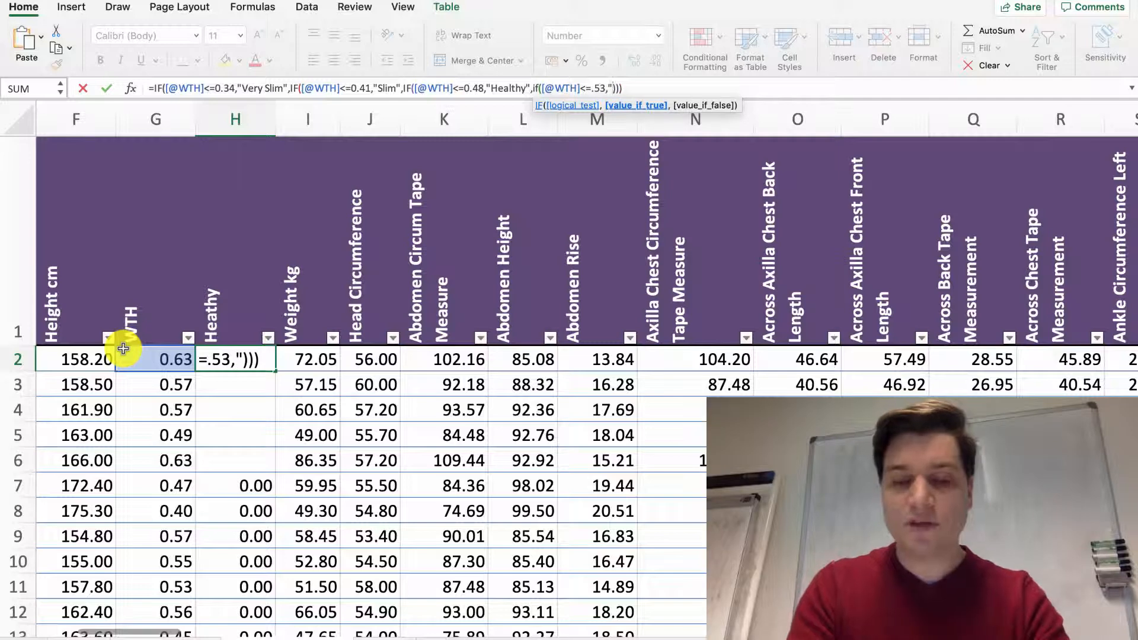
pyautogui.write('"Overw')
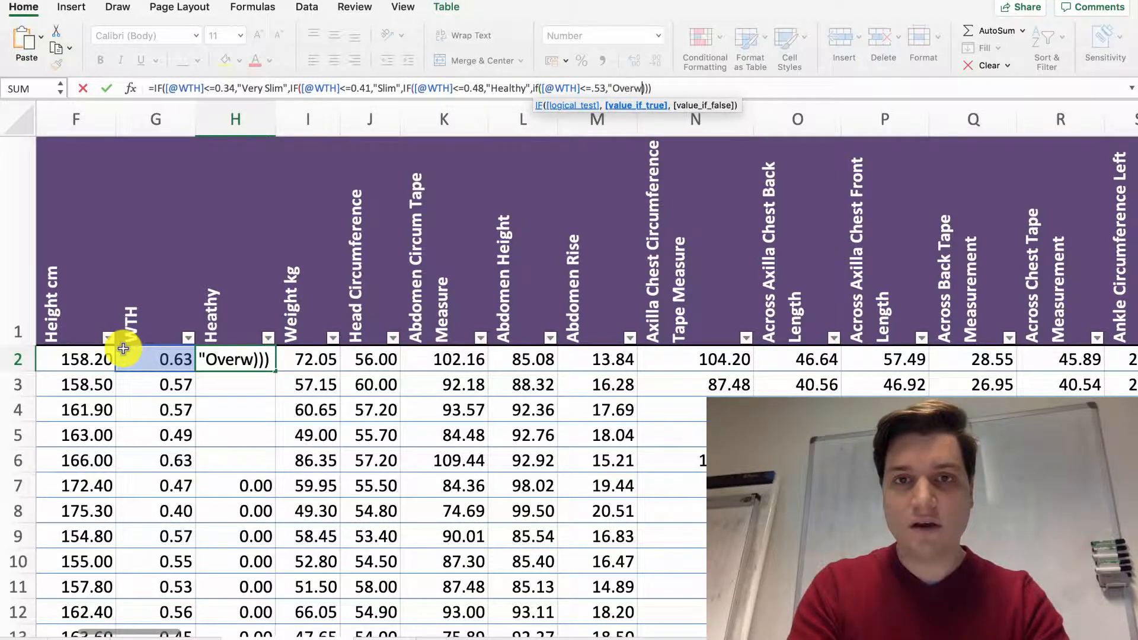
pyautogui.write('eight:')
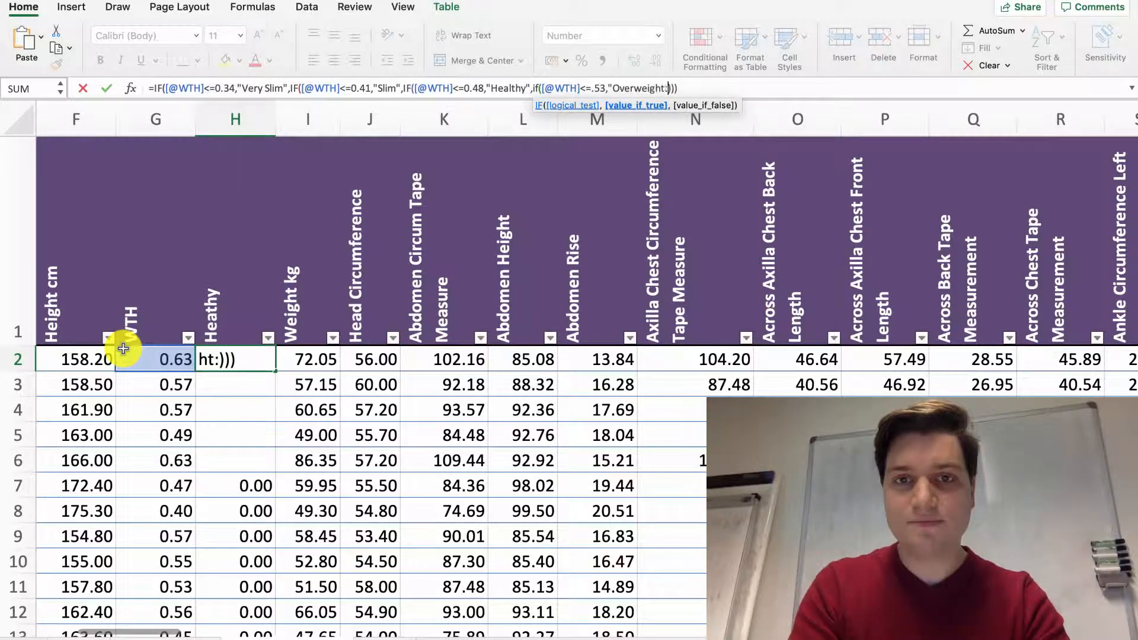
pyautogui.write(')')
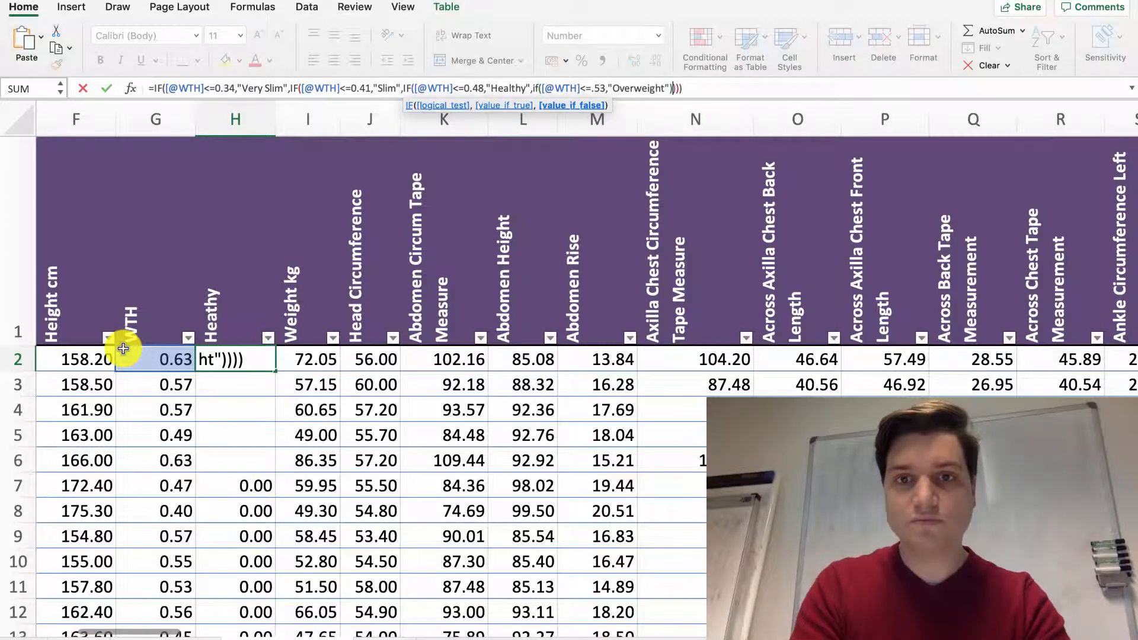
pyautogui.write(')))')
pyautogui.press('Return')
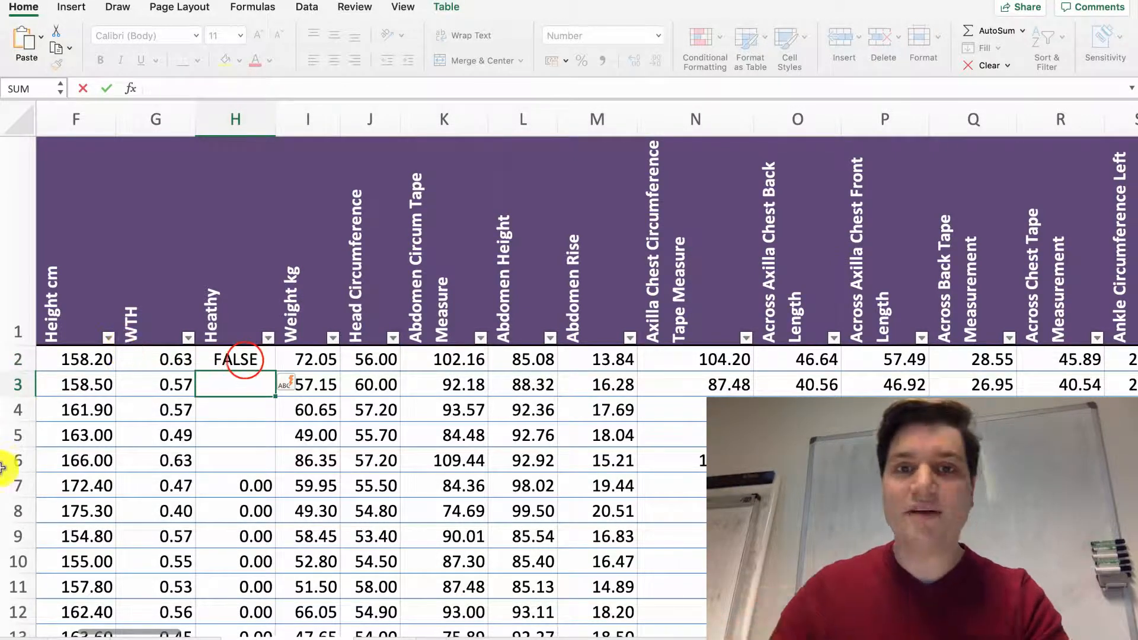
# - Add 0 as the false value of the "Overweight" IF in H2's formula
pyautogui.click(245, 360)
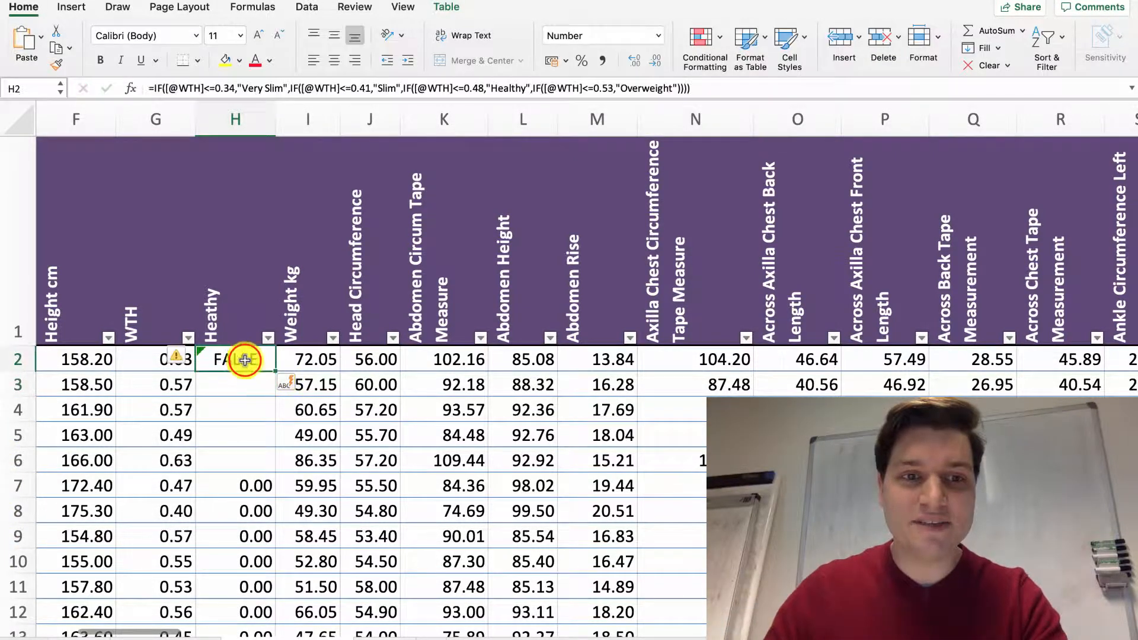
pyautogui.click(682, 92)
pyautogui.write(',0')
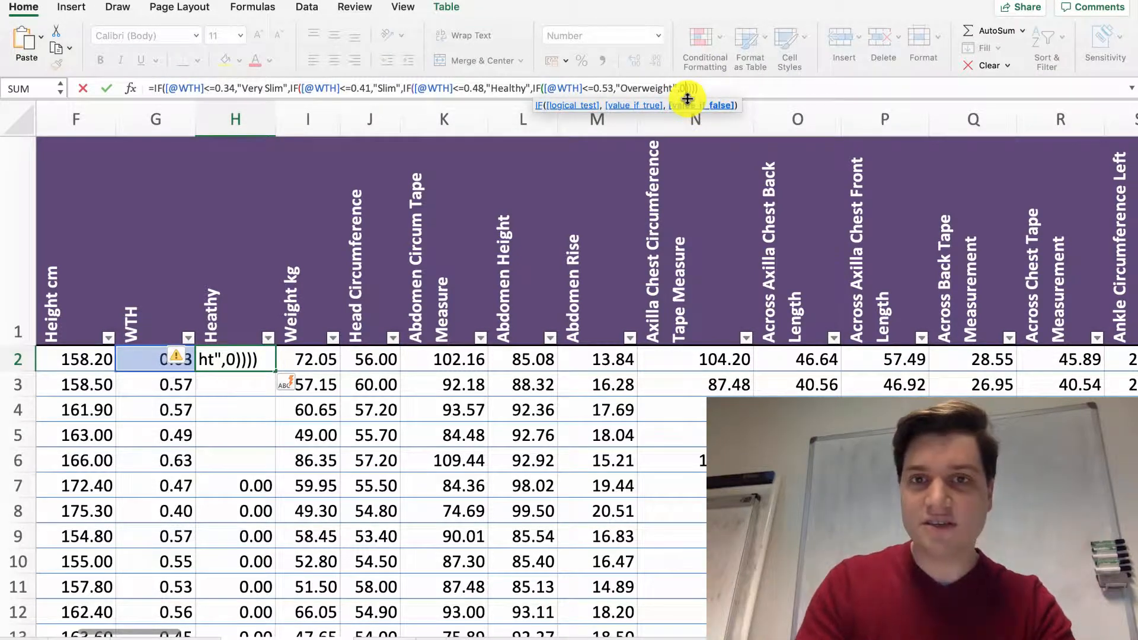
pyautogui.press('Return')
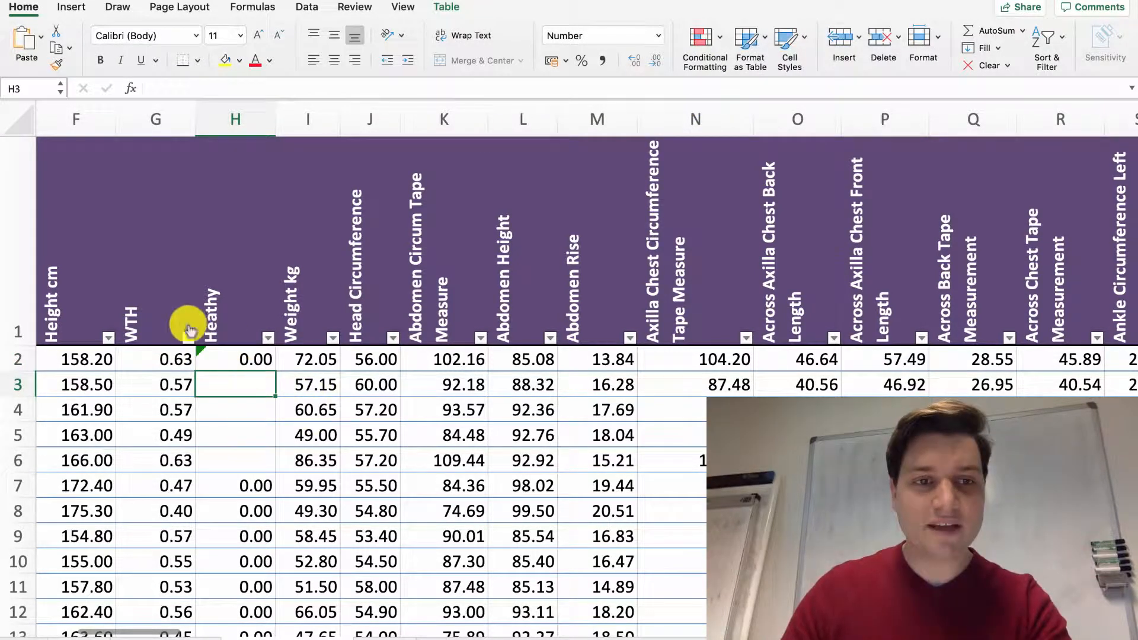
# - Check the Very Overweight range and replace the final 0 in H2's formula with a nested IF testing WTH less than or equal to .57
pyautogui.click(179, 634)
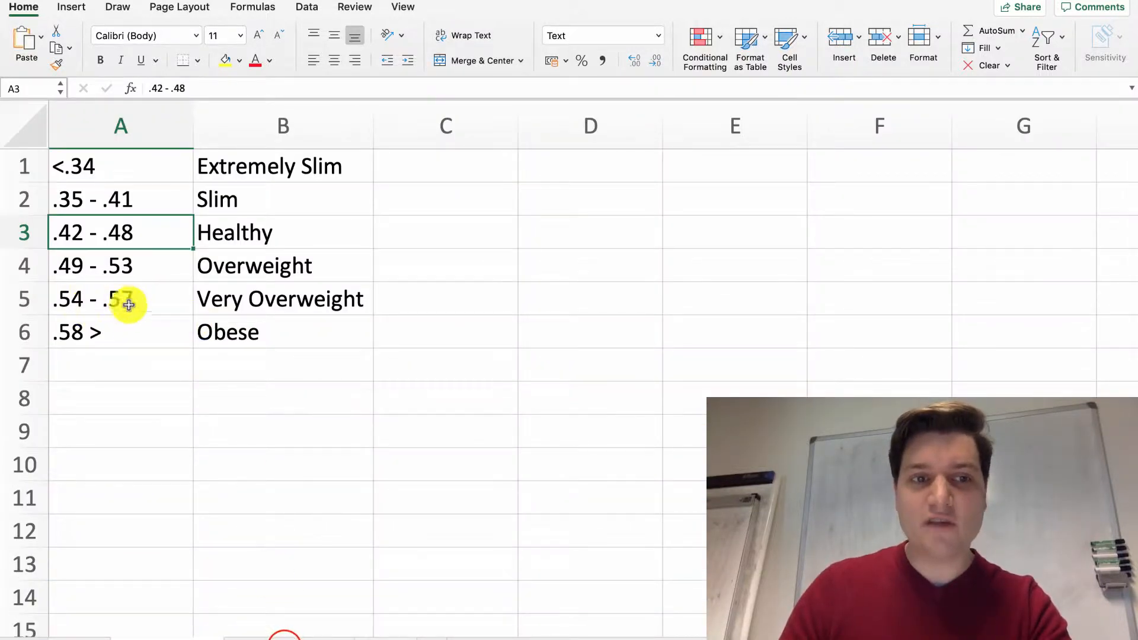
pyautogui.click(285, 633)
pyautogui.click(249, 360)
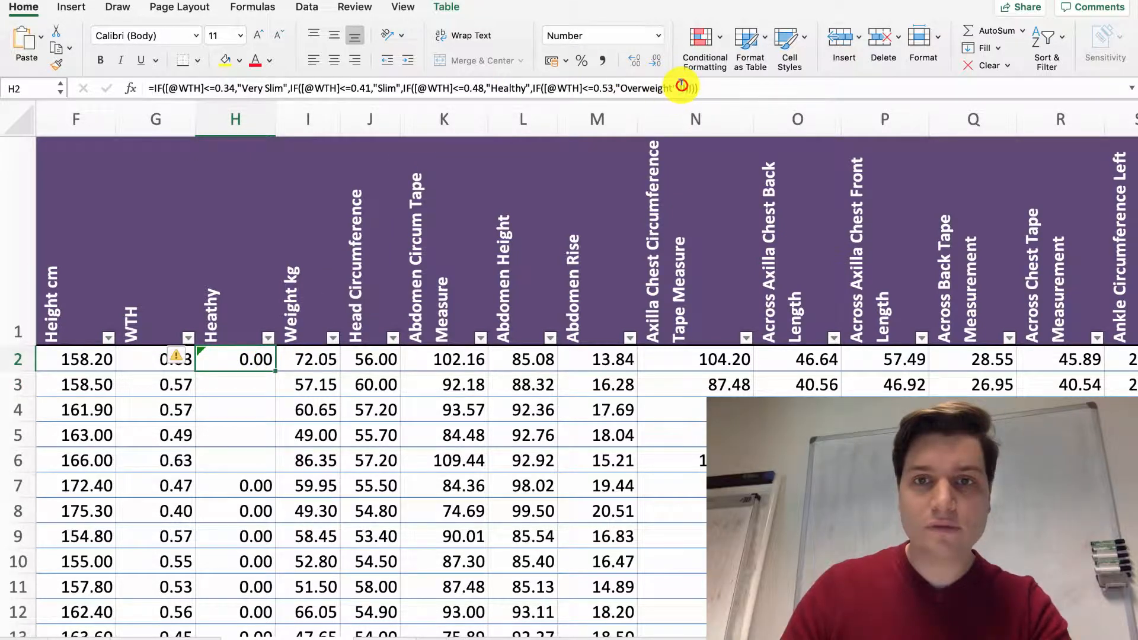
pyautogui.click(683, 88)
pyautogui.press('BackSpace')
pyautogui.write('if(')
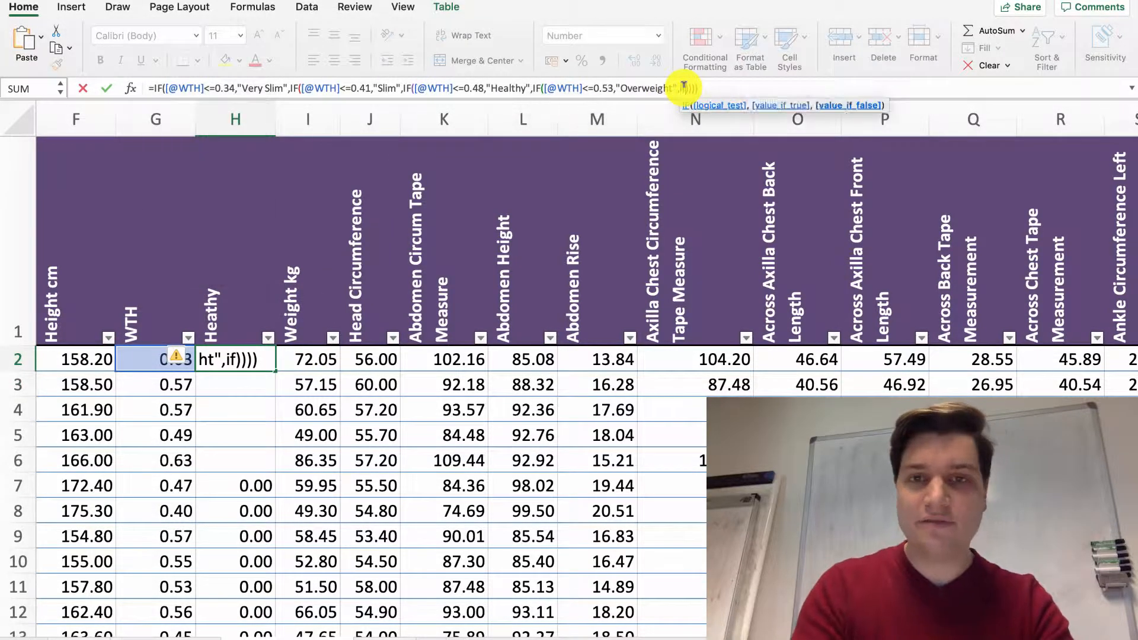
pyautogui.click(128, 361)
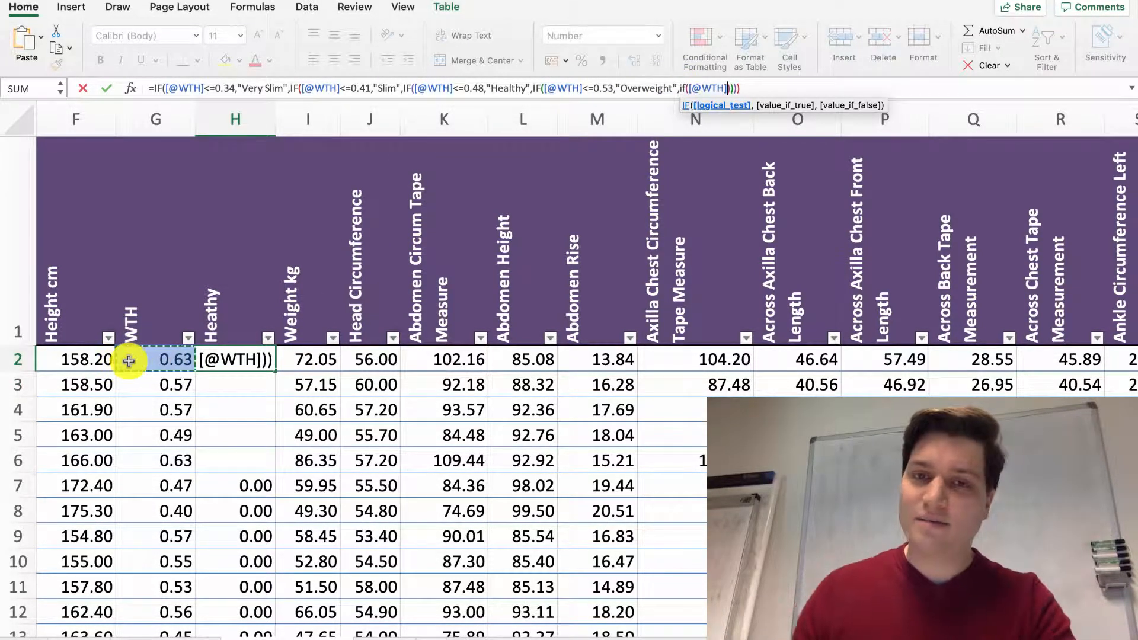
pyautogui.write('<=-')
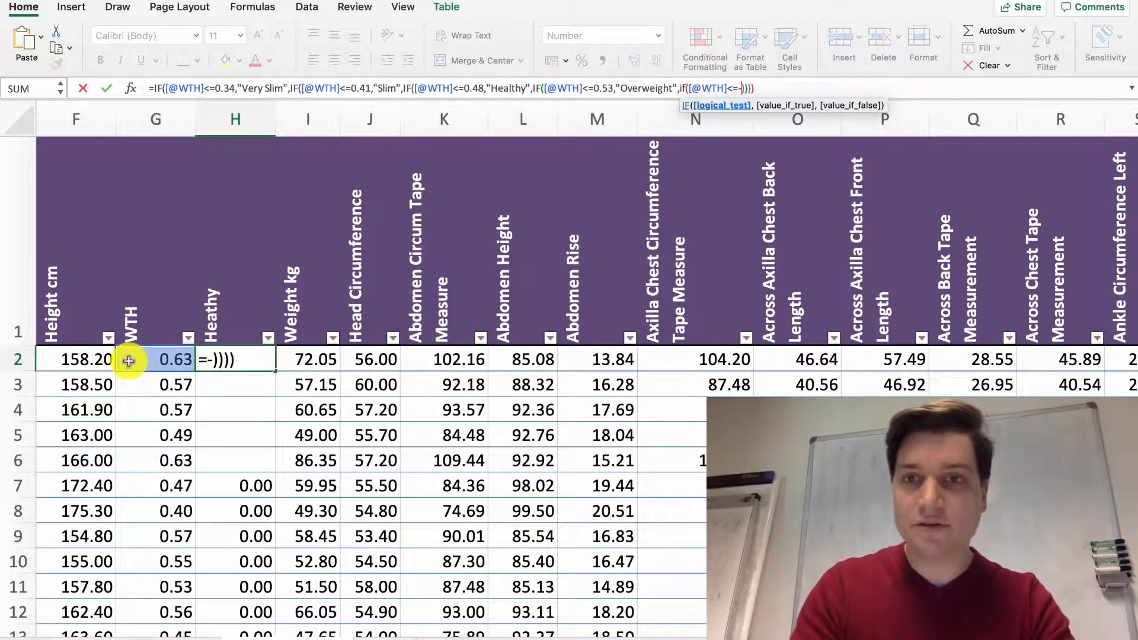
pyautogui.write('57')
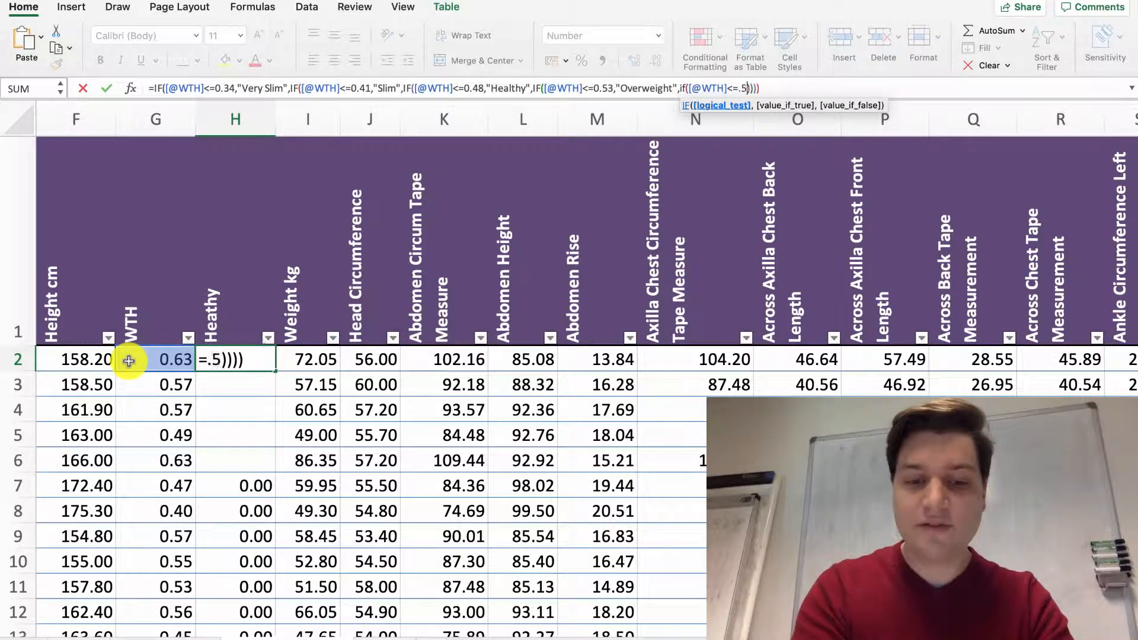
# - Give the .57 nested IF in H2's formula the true value "Very Overweight"
pyautogui.write(',')
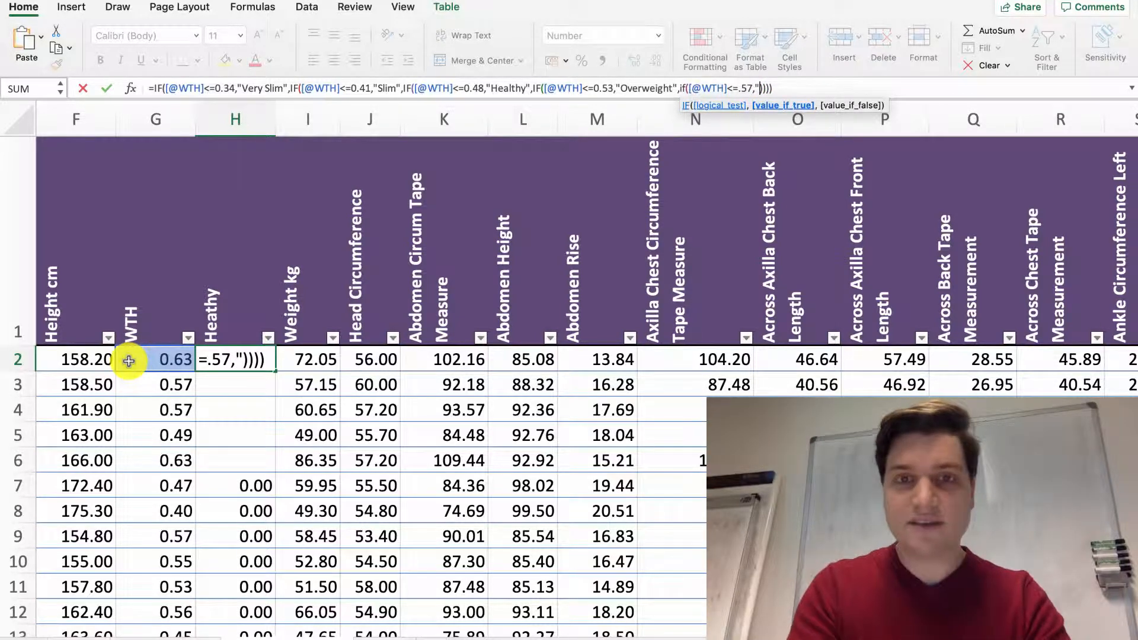
pyautogui.write('"Very O')
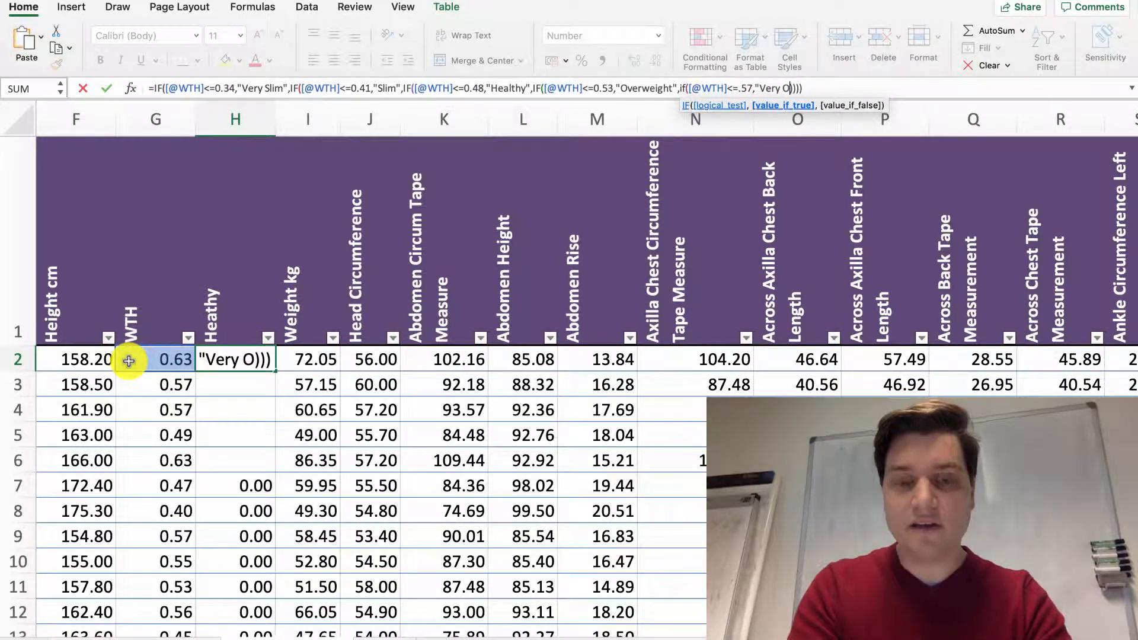
pyautogui.write('verweight')
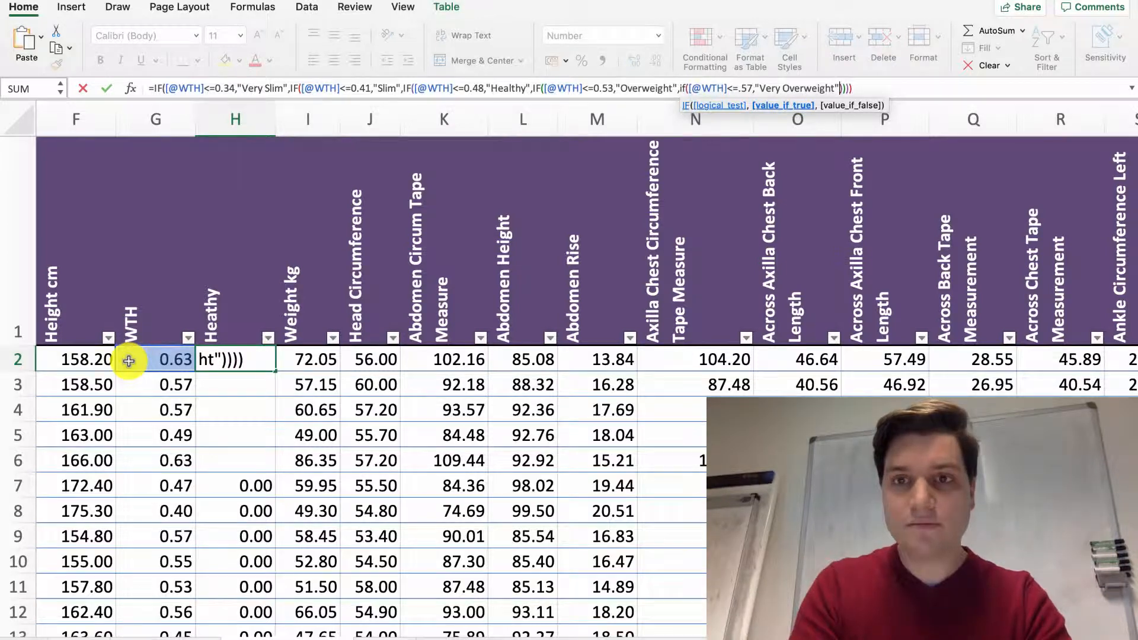
pyautogui.write('"')
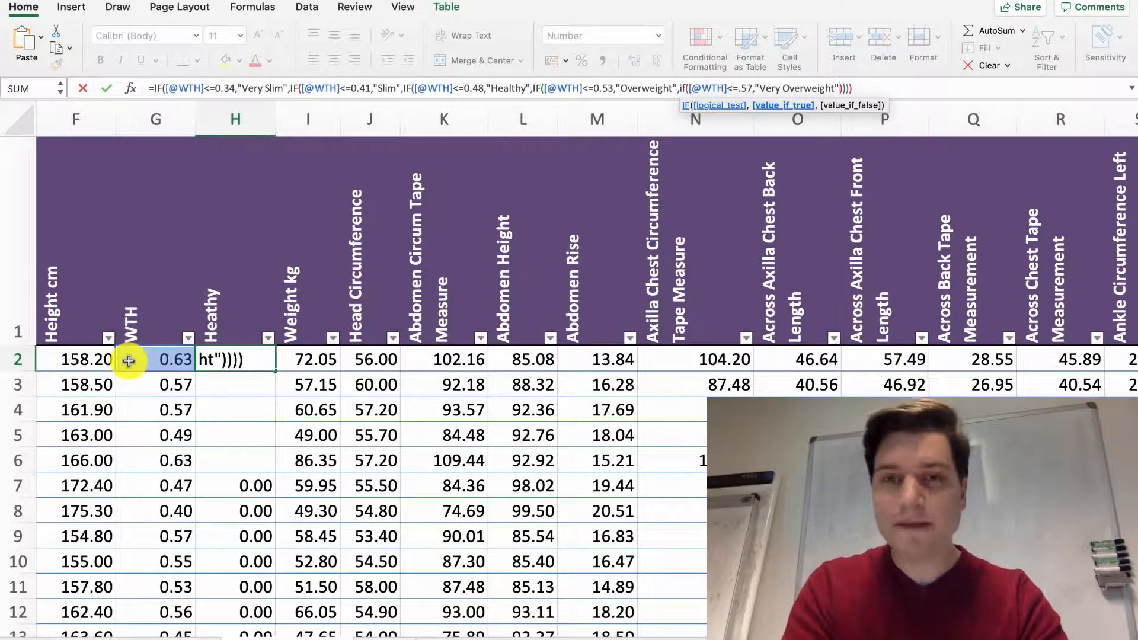
pyautogui.write(',')
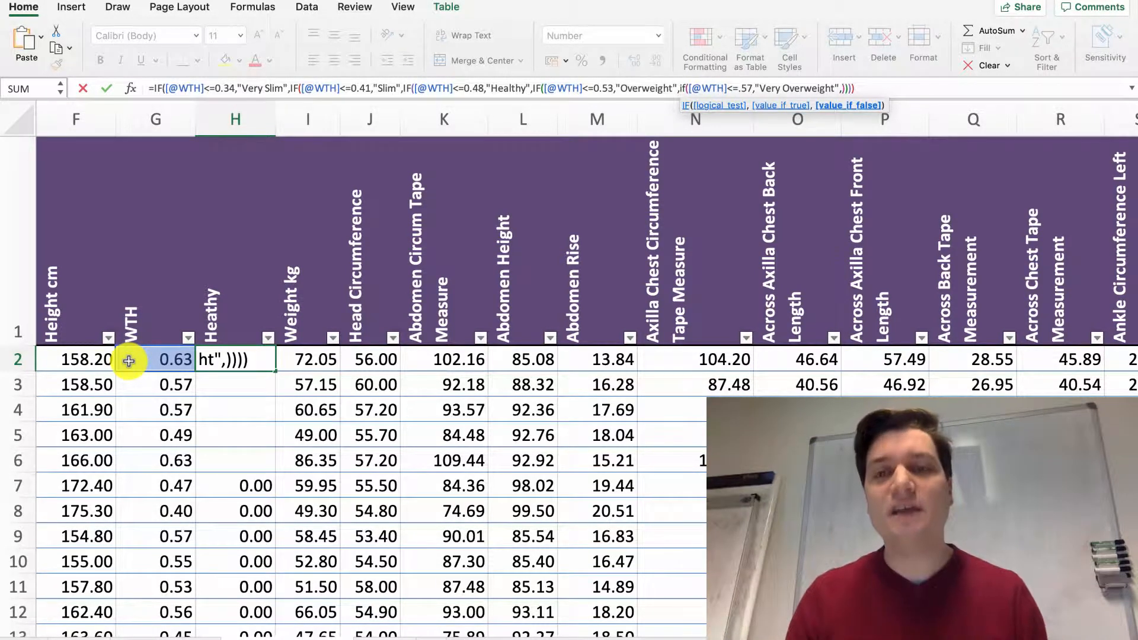
# - Set the last nested IF's false value to "Obese", add the missing closing parenthesis and enter H2's formula
pyautogui.write('"')
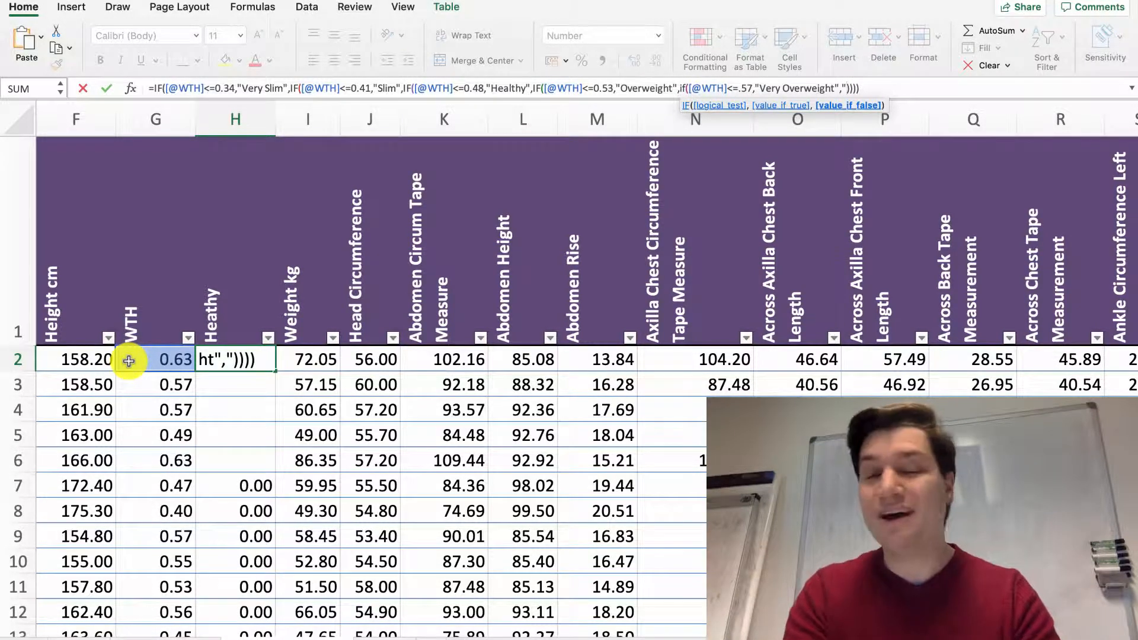
pyautogui.write('Obese')
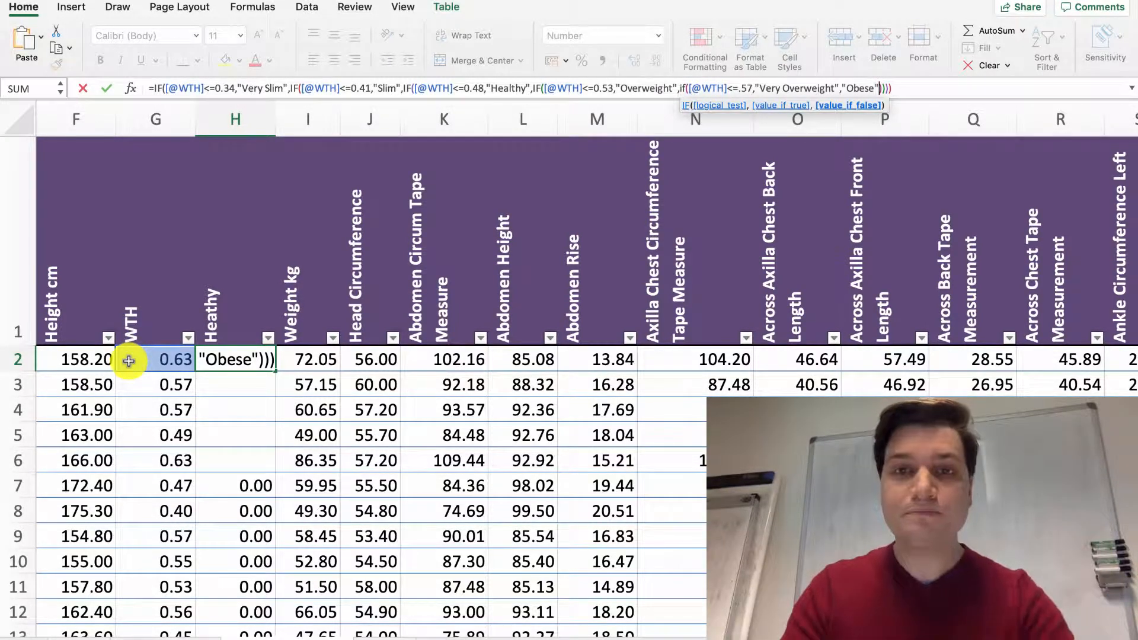
pyautogui.press('Return')
pyautogui.press('Return')
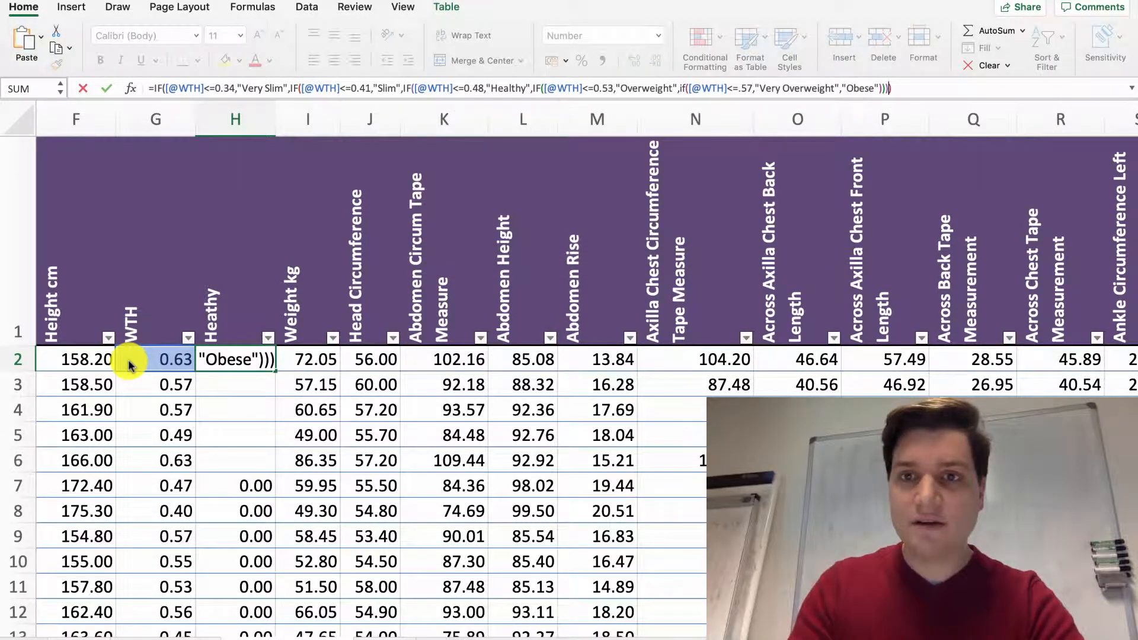
pyautogui.write(')')
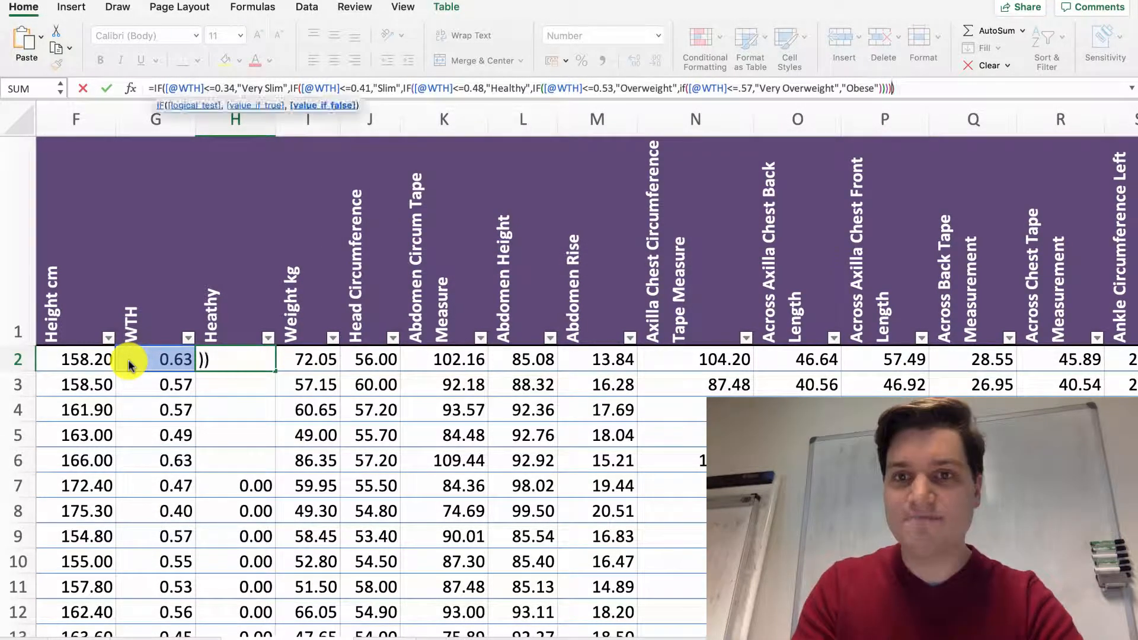
pyautogui.press('Return')
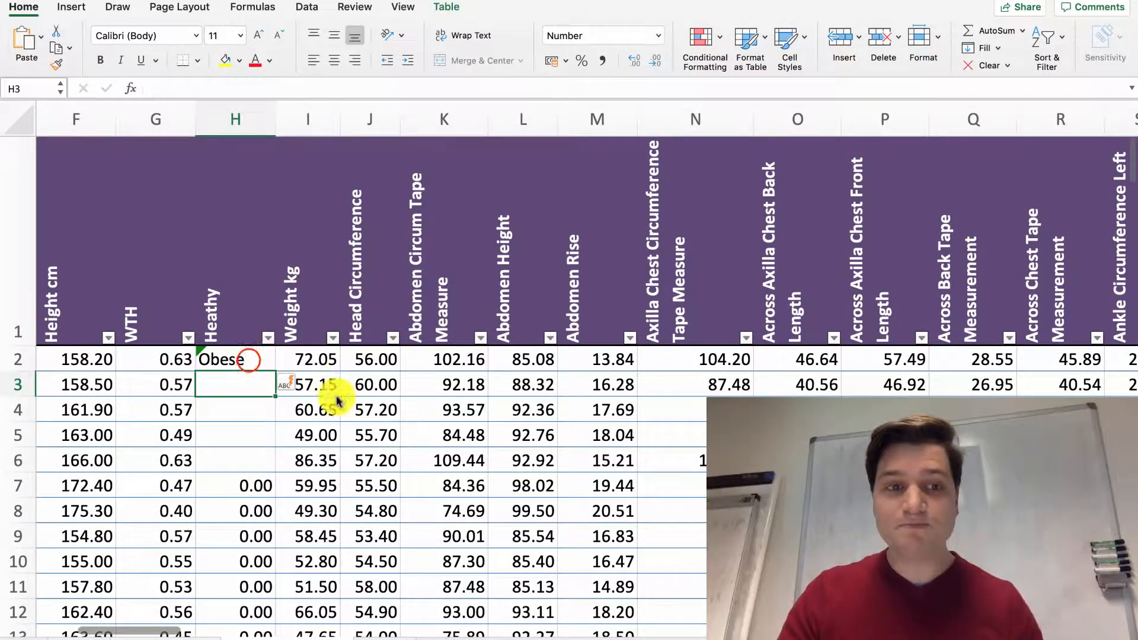
# - Fill H2's nested IF formula down the Heathy column to row 101 and widen the column to fit its text
pyautogui.click(248, 360)
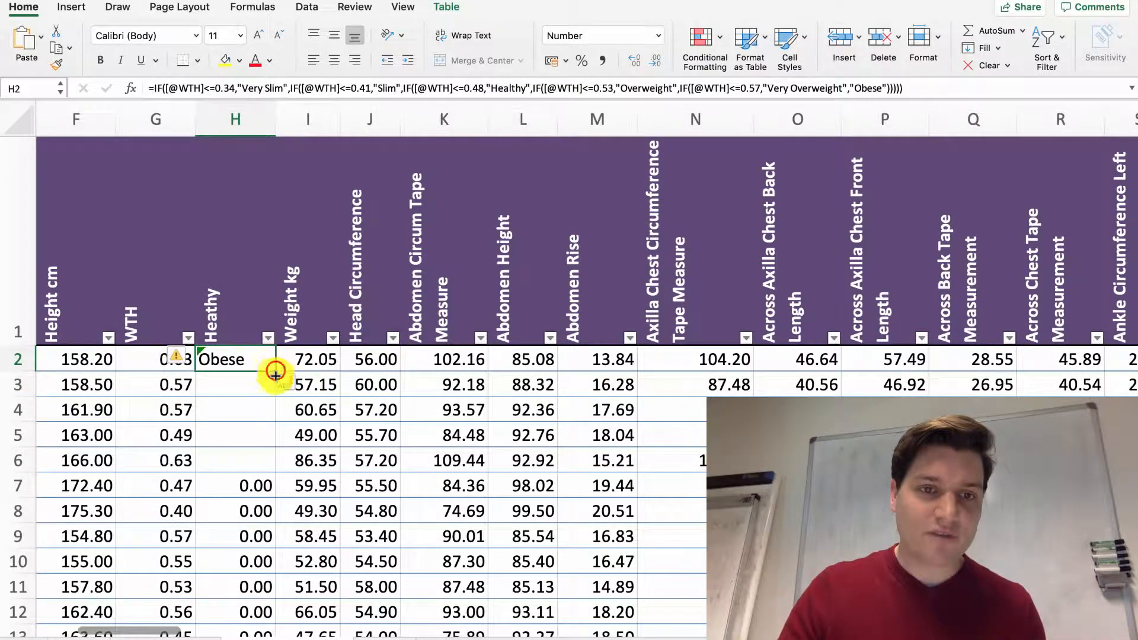
pyautogui.moveTo(274, 371); pyautogui.dragTo(248, 580)
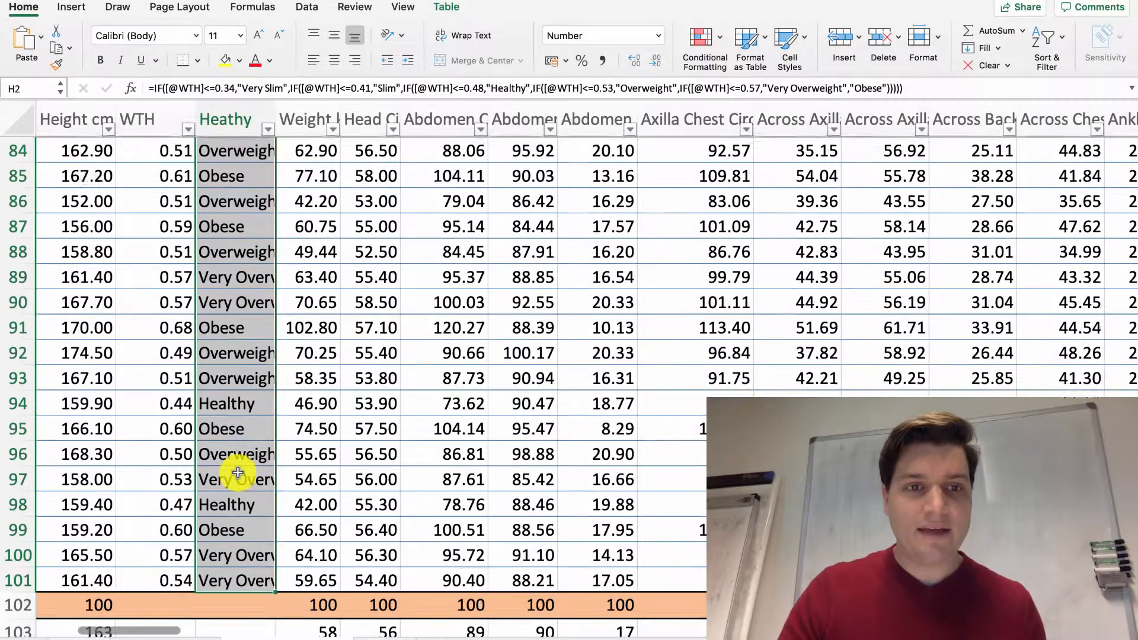
pyautogui.scroll(2, 236, 471)
pyautogui.scroll(20, 237, 472)
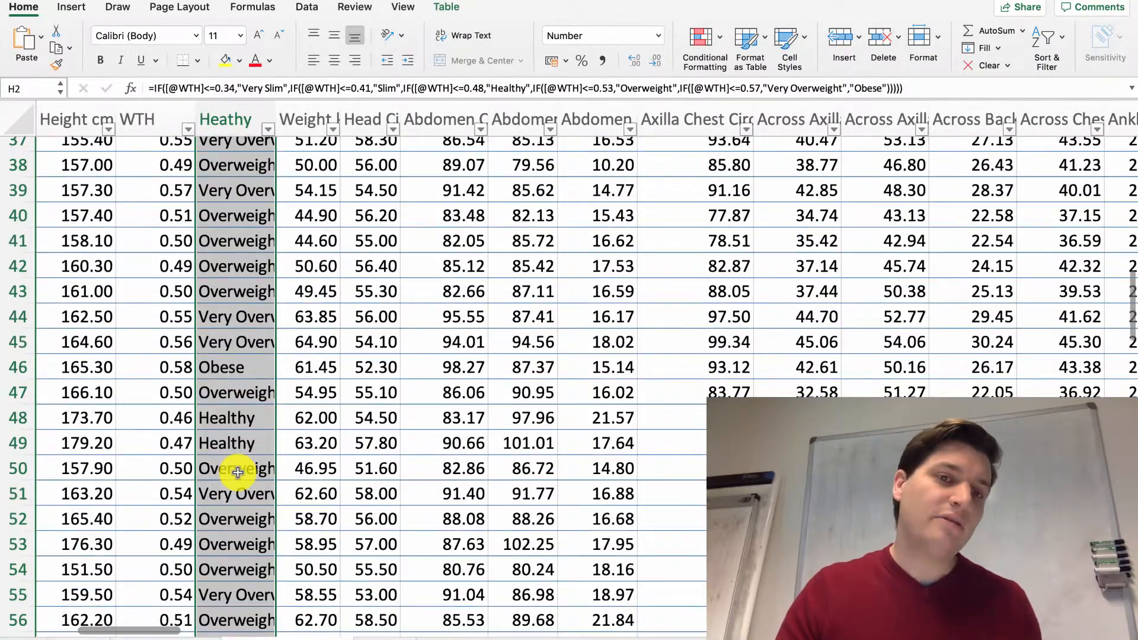
pyautogui.scroll(2, 237, 472)
pyautogui.scroll(-4, 252, 283)
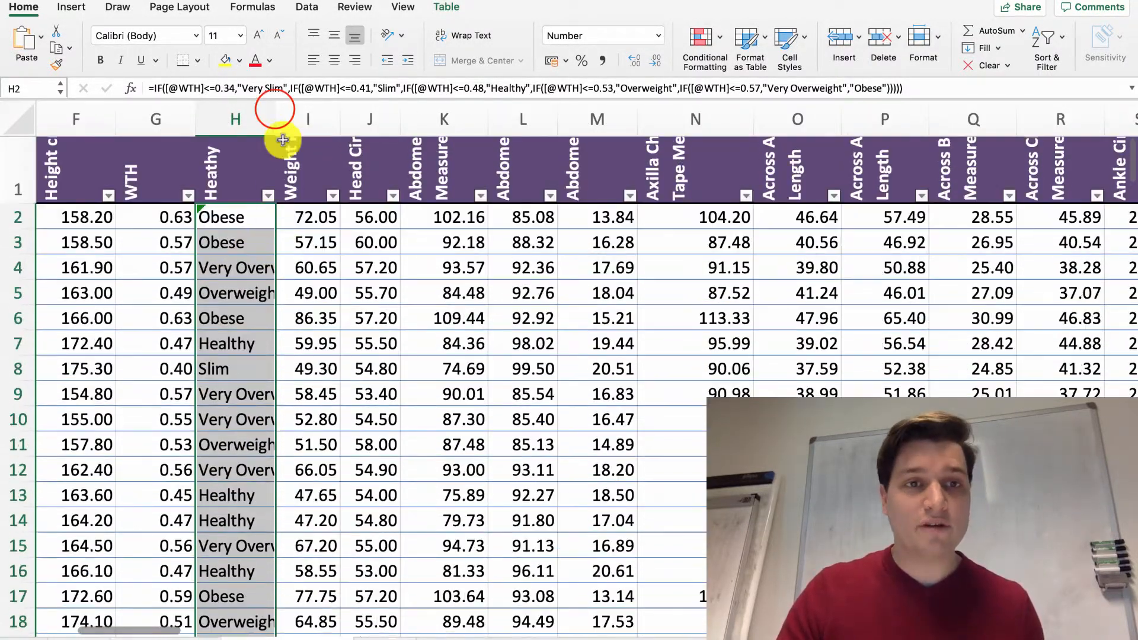
pyautogui.doubleClick(275, 109)
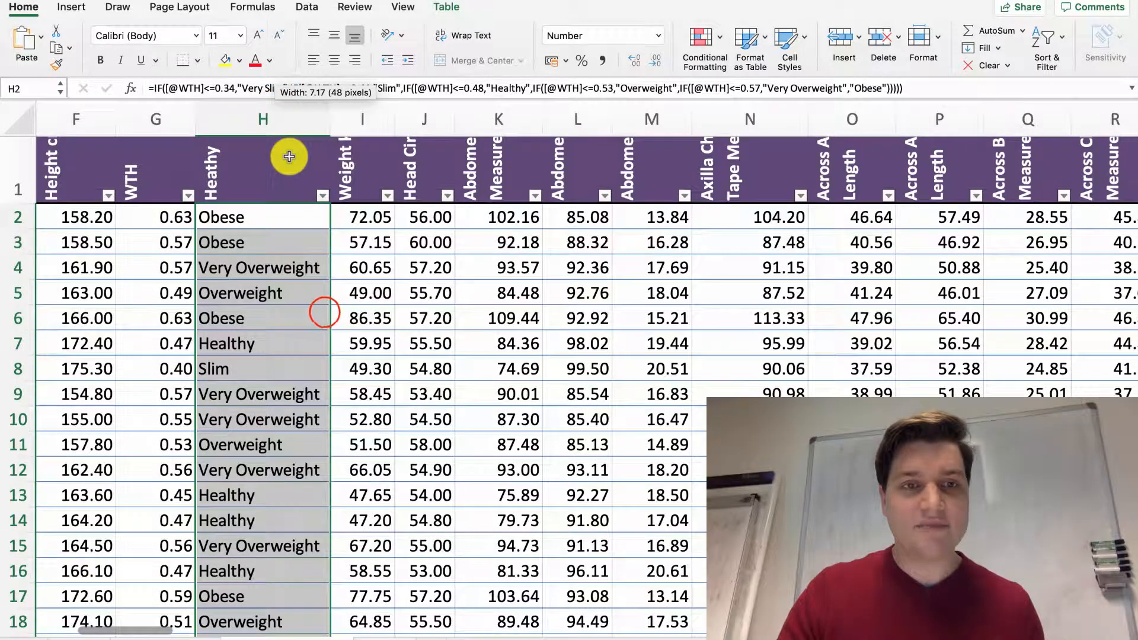
pyautogui.click(325, 313)
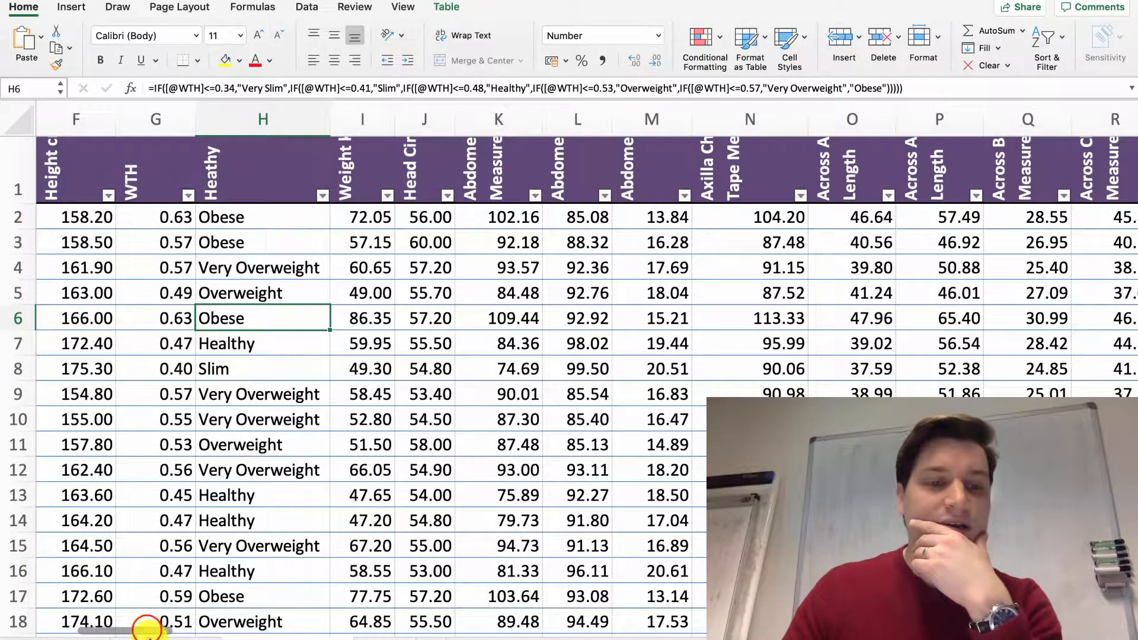
# - Select the table from Ethnicity through Weight kg down to row 101 and create a PivotTable from Table1 on a new worksheet
pyautogui.moveTo(147, 633); pyautogui.dragTo(124, 634)
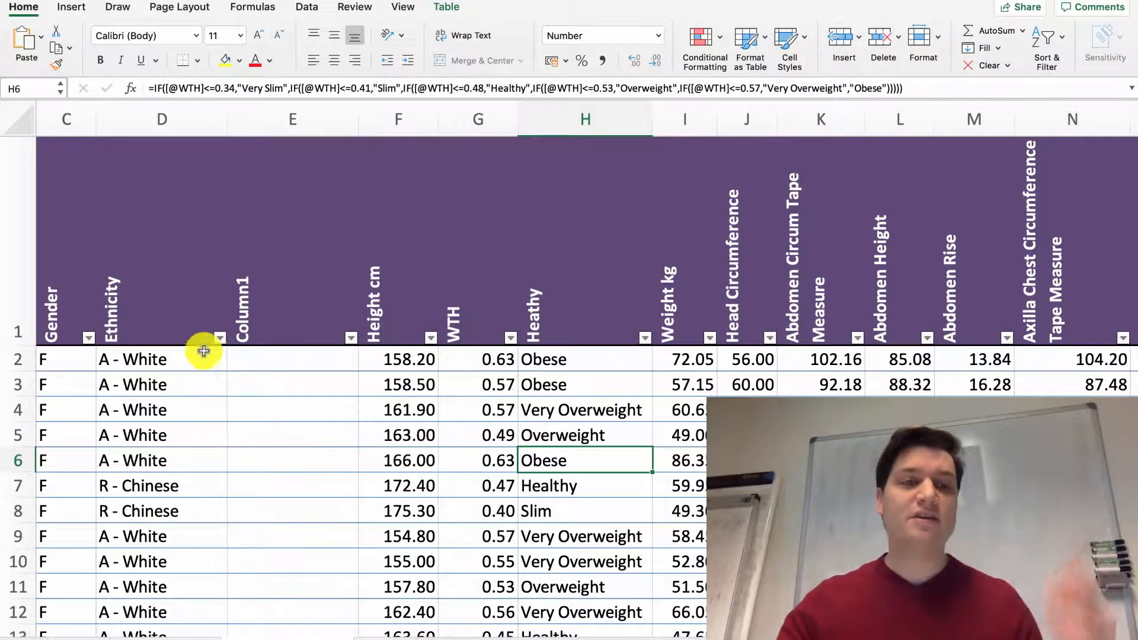
pyautogui.click(121, 252)
pyautogui.moveTo(121, 252); pyautogui.dragTo(578, 263)
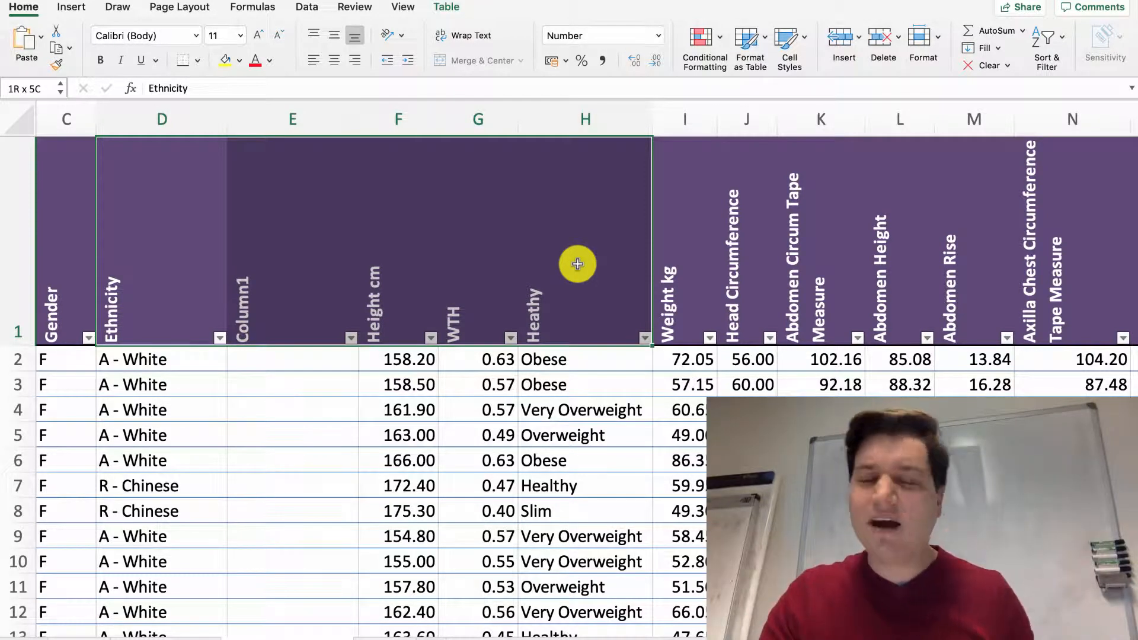
pyautogui.moveTo(578, 264)
pyautogui.mouseDown()
pyautogui.moveTo(675, 267)
pyautogui.moveTo(695, 412)
pyautogui.moveTo(693, 628)
pyautogui.moveTo(694, 522)
pyautogui.moveTo(702, 532)
pyautogui.mouseUp()
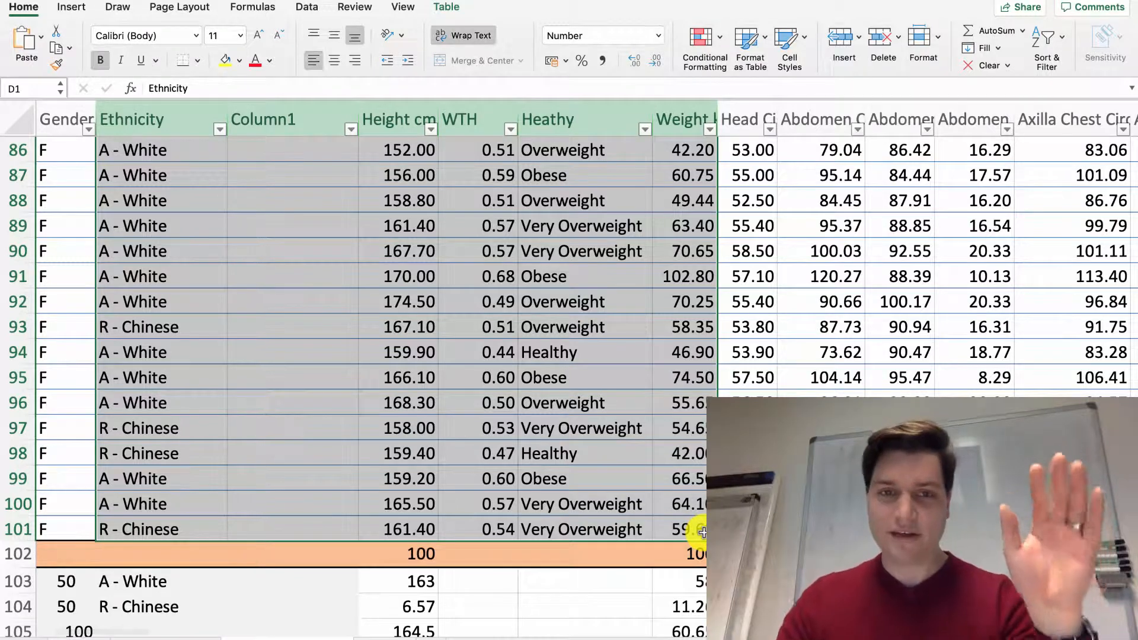
pyautogui.click(72, 7)
pyautogui.click(35, 45)
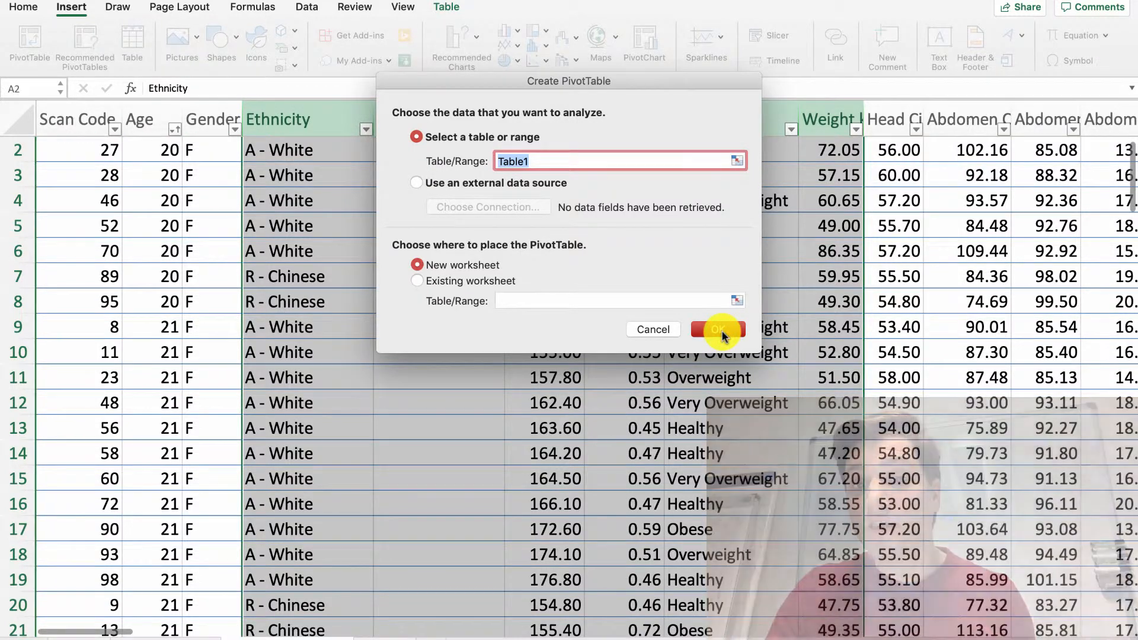
pyautogui.click(719, 330)
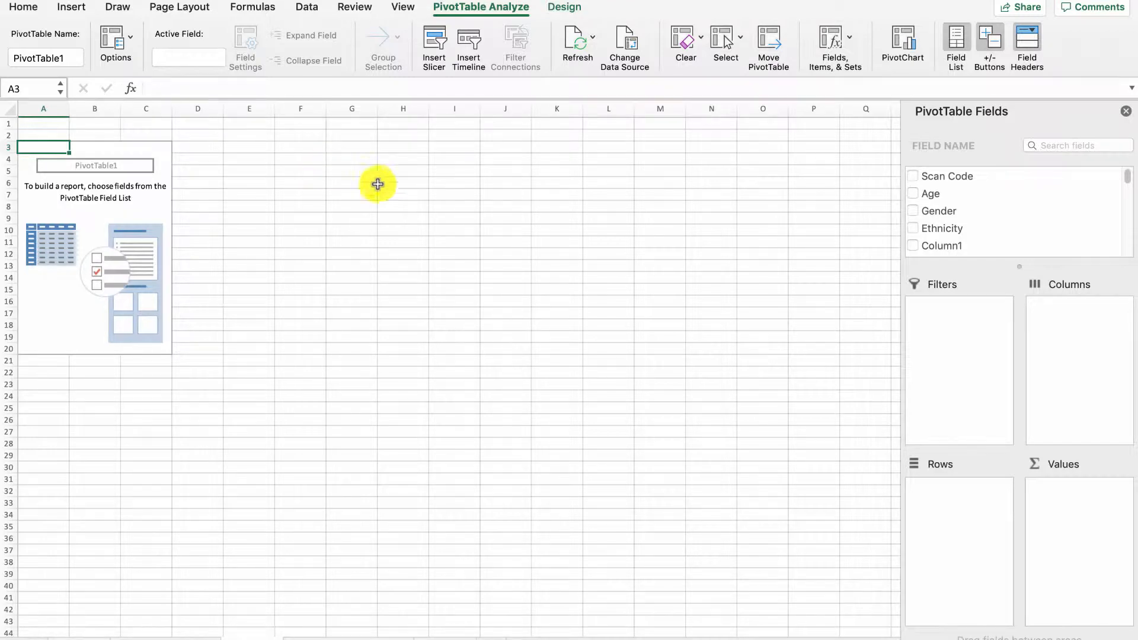
# - Place Ethnicity in the PivotTable's columns and Heathy in its rows
pyautogui.click(935, 230)
pyautogui.moveTo(936, 232); pyautogui.dragTo(965, 485)
pyautogui.moveTo(1048, 397); pyautogui.dragTo(1051, 376)
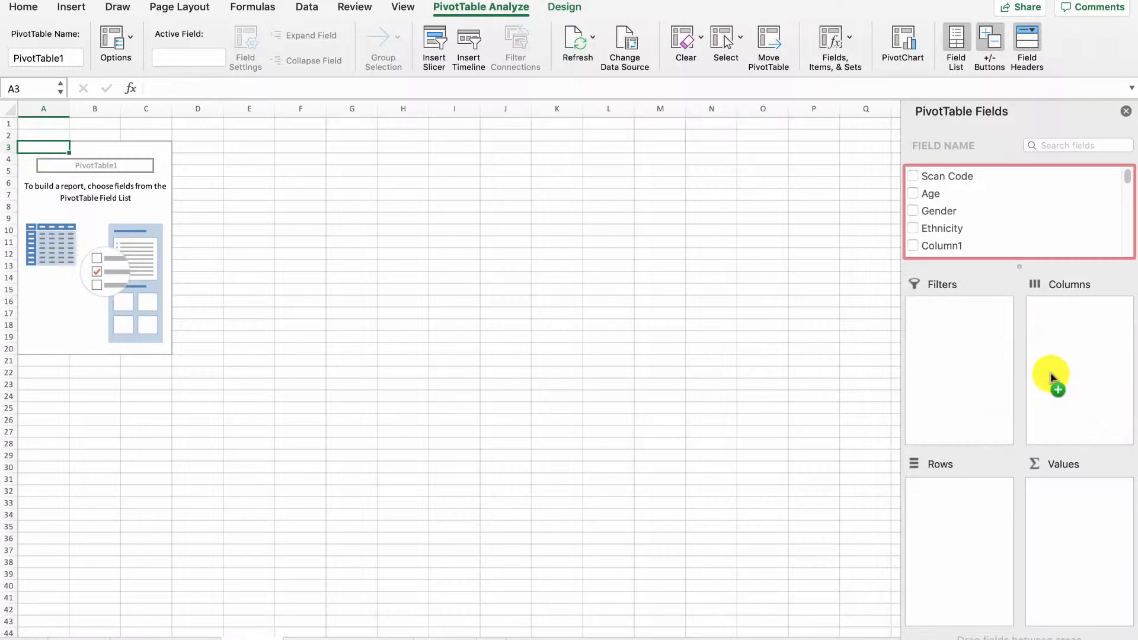
pyautogui.scroll(-5, 949, 231)
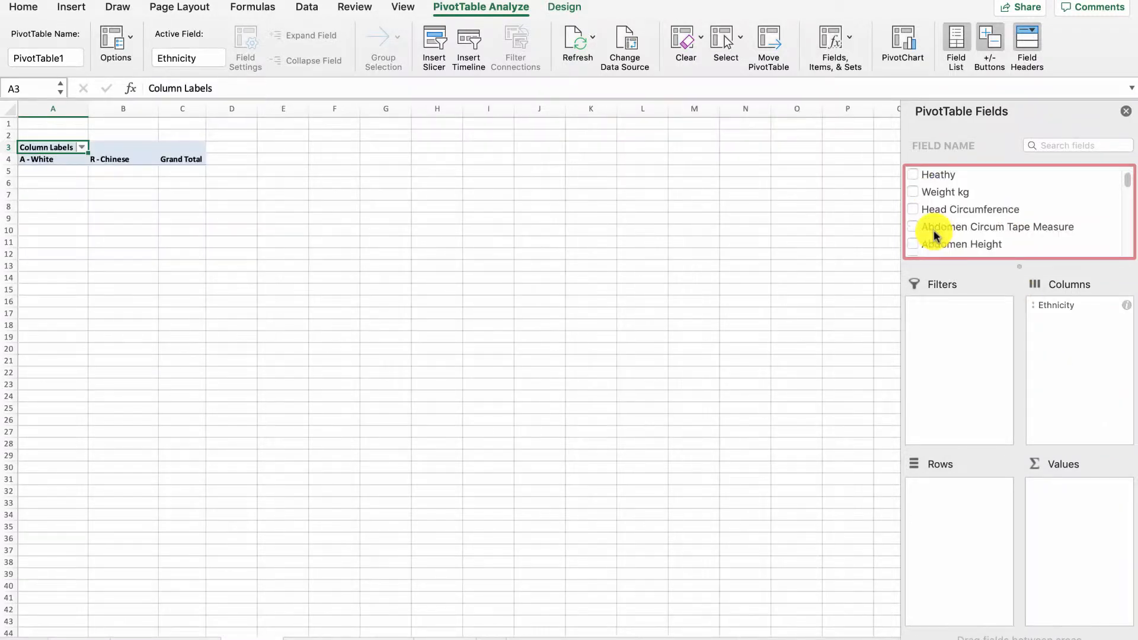
pyautogui.scroll(2, 948, 228)
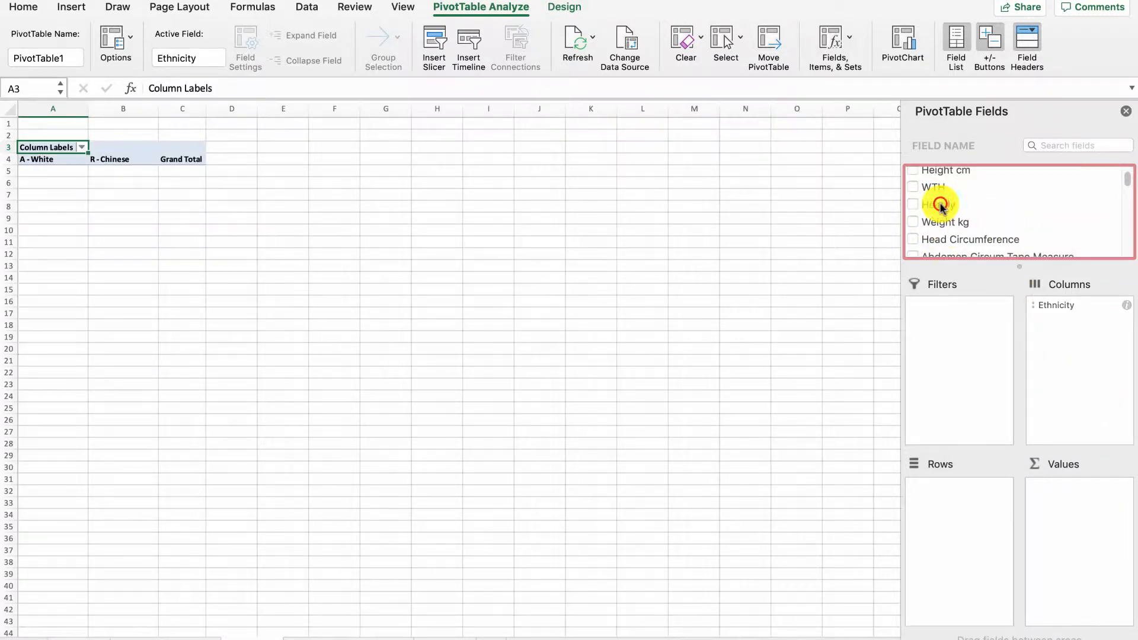
pyautogui.moveTo(941, 206)
pyautogui.mouseDown()
pyautogui.moveTo(1029, 447)
pyautogui.moveTo(960, 485)
pyautogui.moveTo(968, 490)
pyautogui.mouseUp()
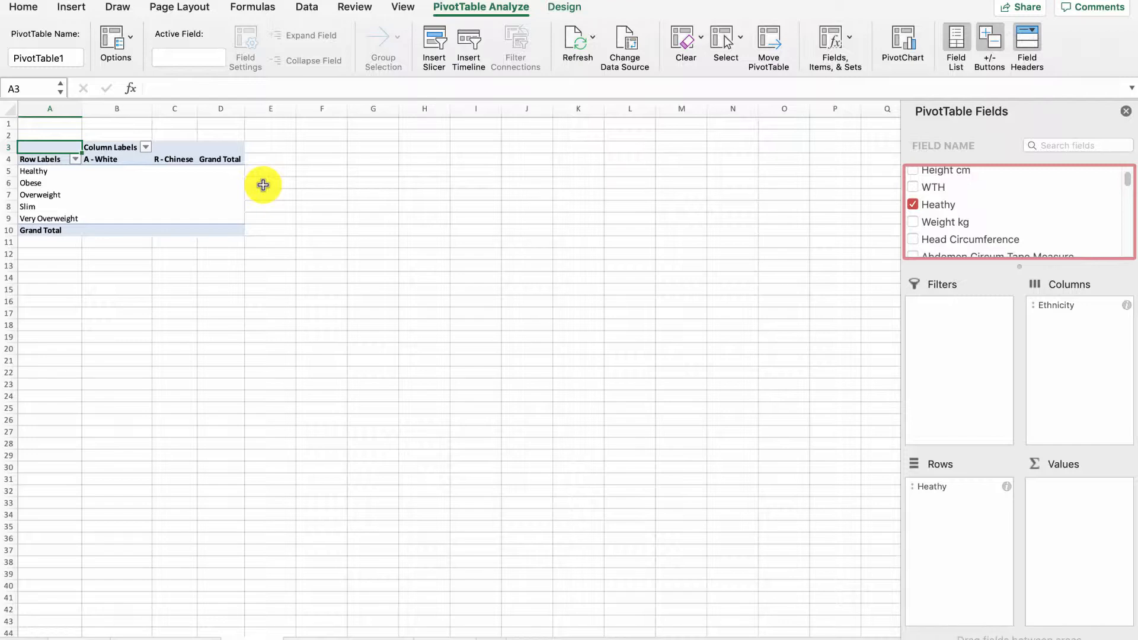
# - Look through the PivotTable field list for a value field, and go back to the measurement data sheet to check its columns
pyautogui.scroll(1, 949, 232)
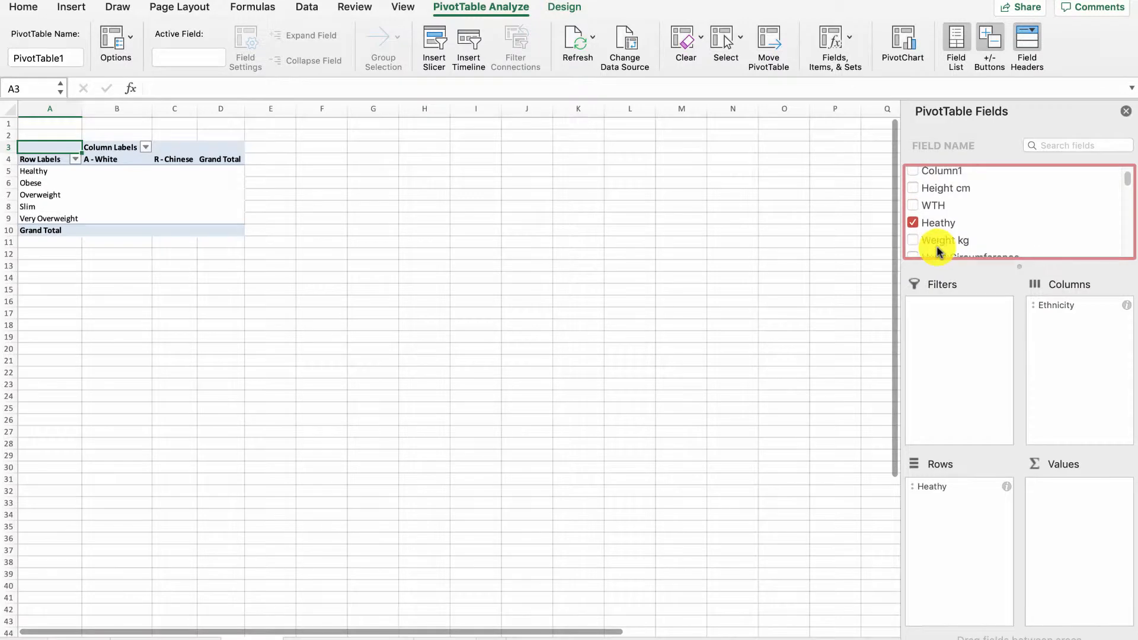
pyautogui.scroll(3, 949, 232)
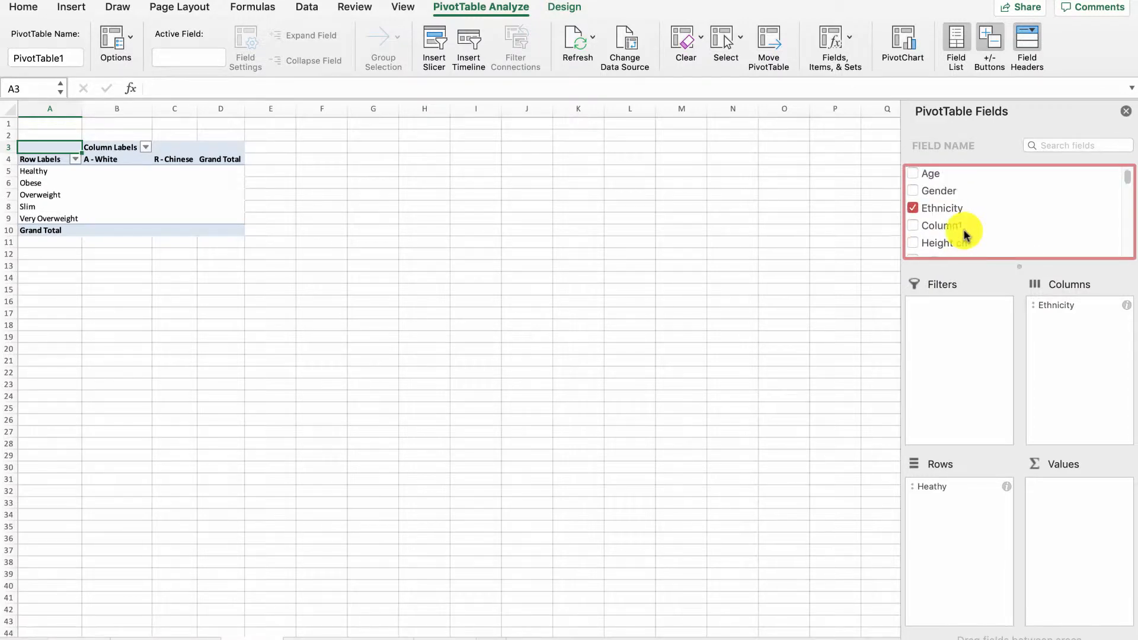
pyautogui.scroll(-8, 960, 233)
pyautogui.scroll(8, 964, 232)
pyautogui.scroll(-2, 944, 232)
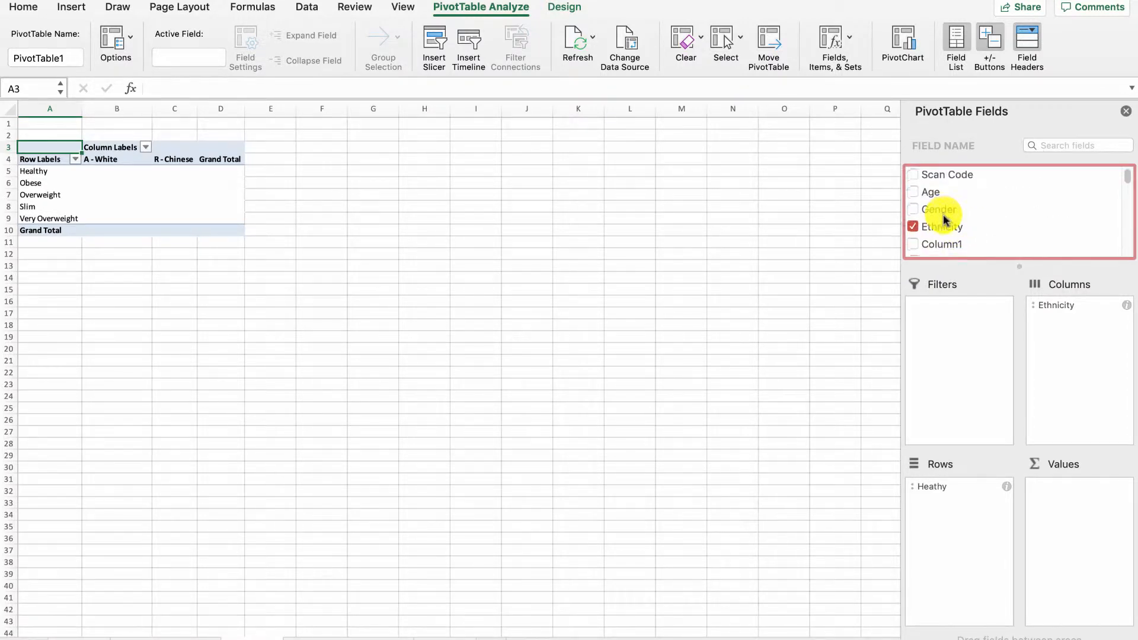
pyautogui.scroll(1, 956, 228)
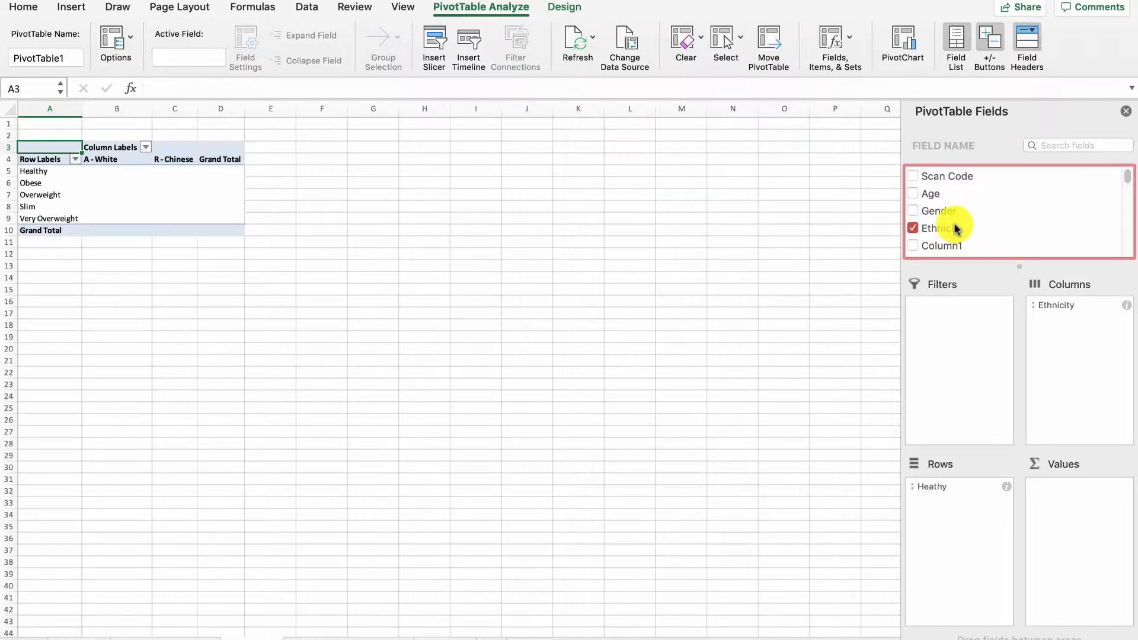
pyautogui.scroll(-8, 956, 228)
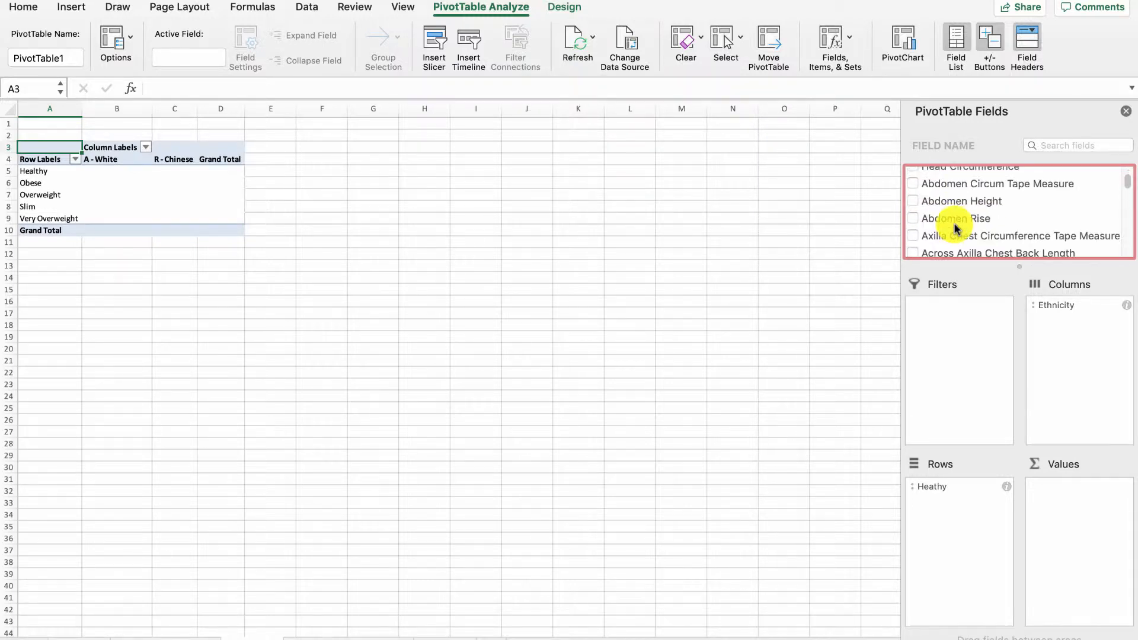
pyautogui.scroll(1, 954, 230)
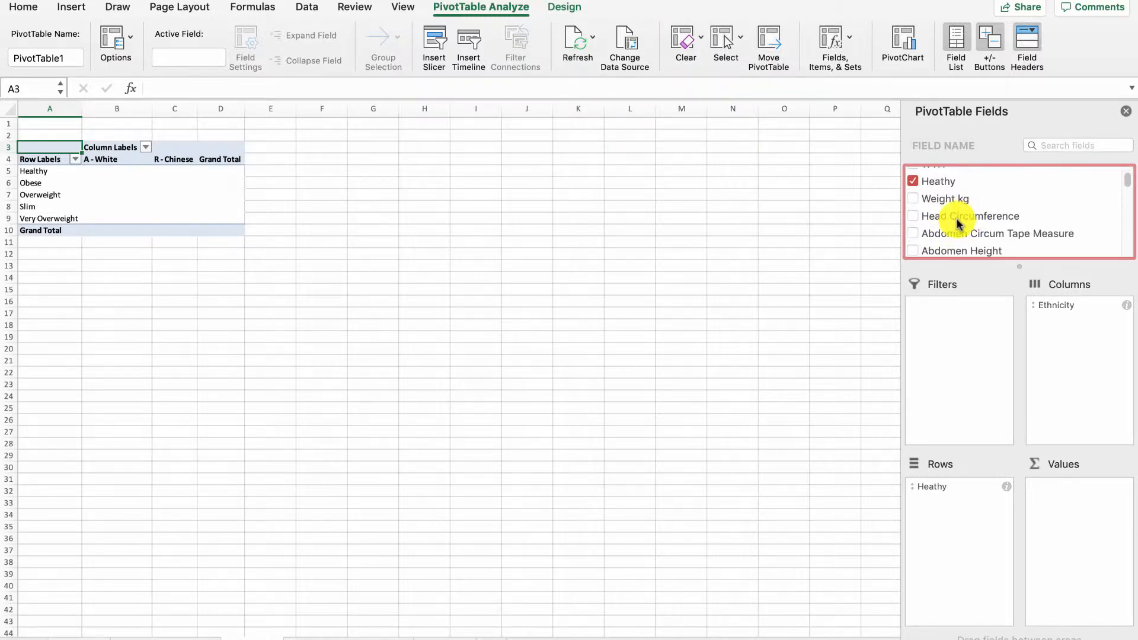
pyautogui.scroll(1, 959, 224)
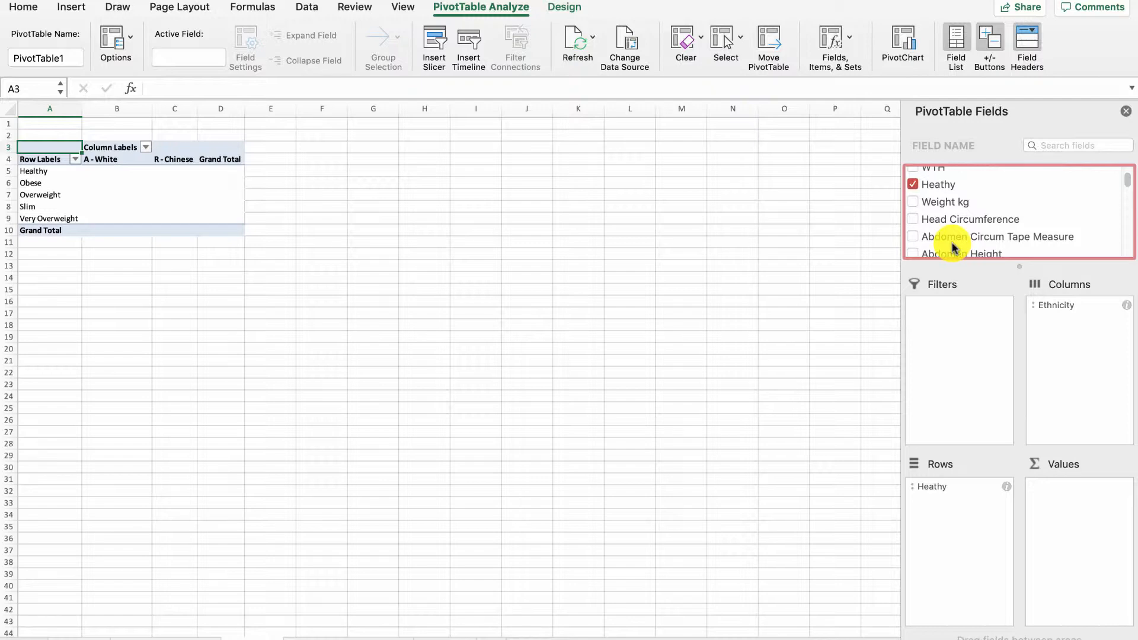
pyautogui.scroll(5, 949, 221)
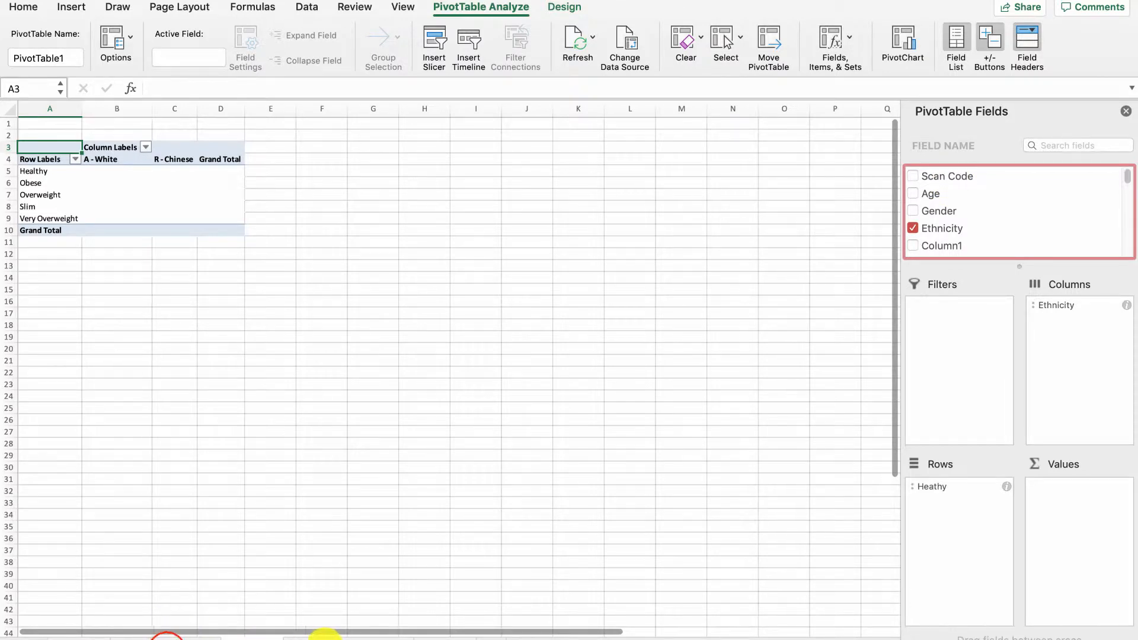
pyautogui.click(166, 637)
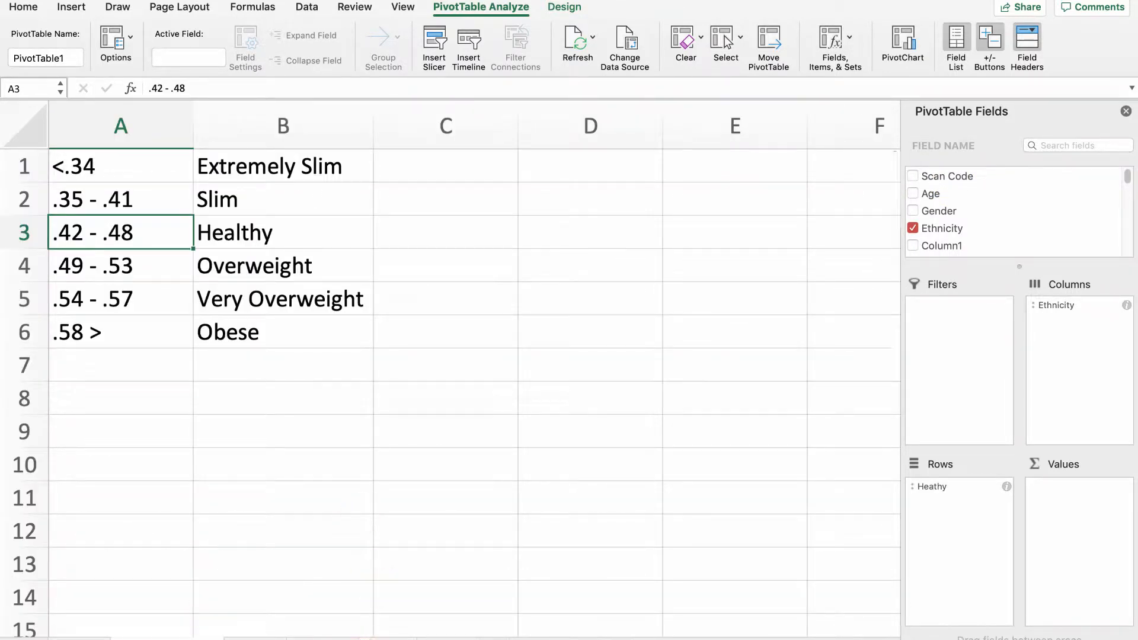
pyautogui.click(370, 639)
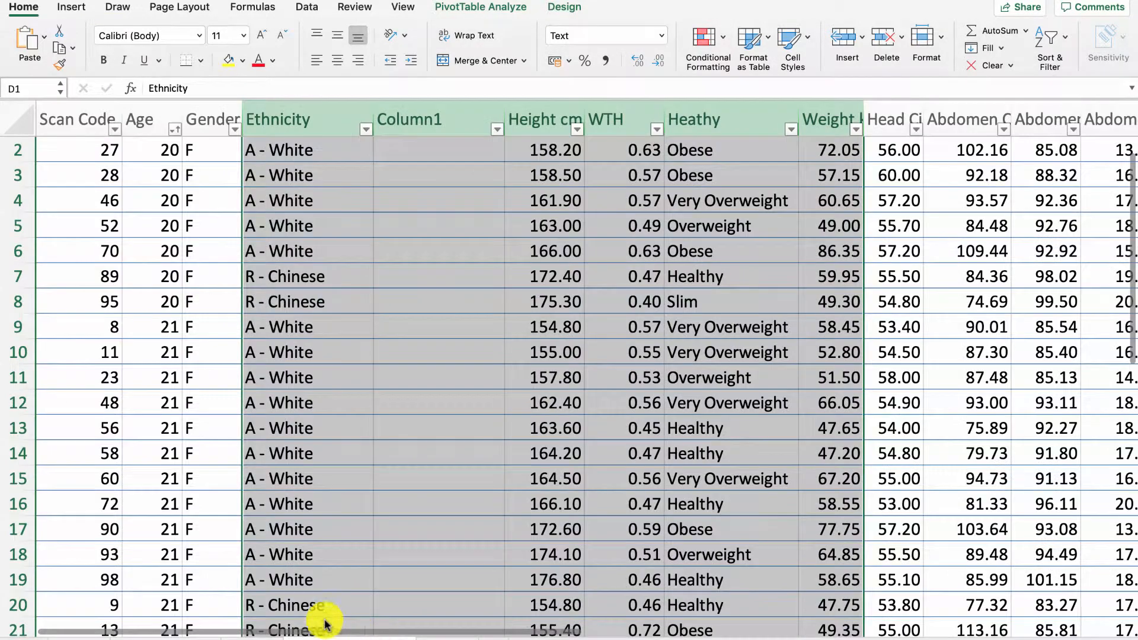
# - Review the ethnicity and average height summary sheet, and return to the PivotTable to inspect its empty value cells
pyautogui.click(108, 631)
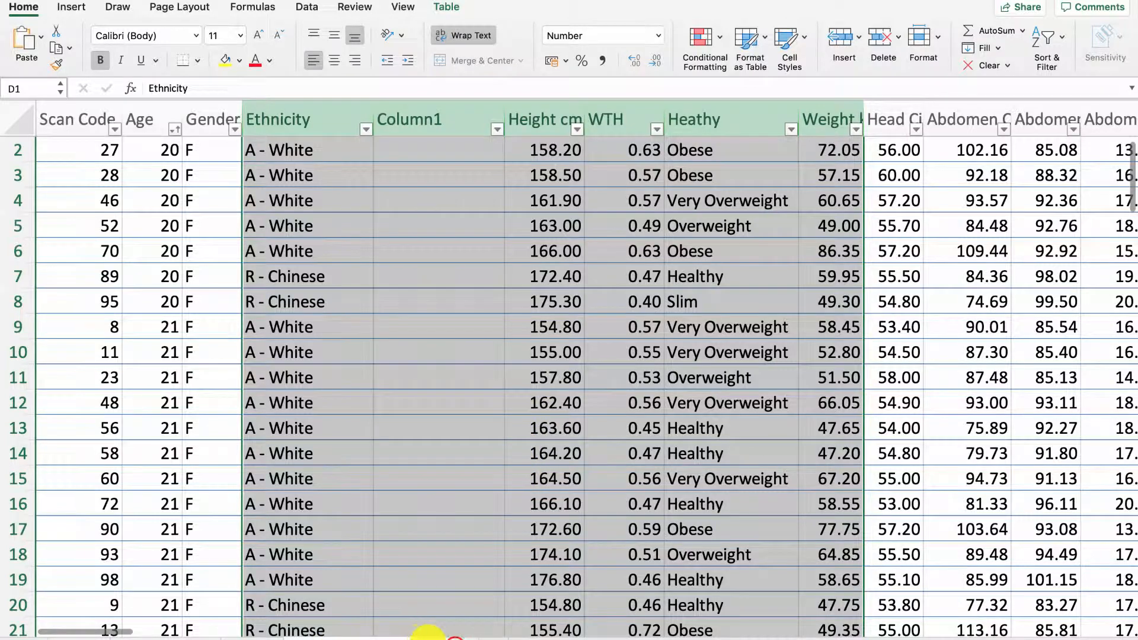
pyautogui.click(456, 637)
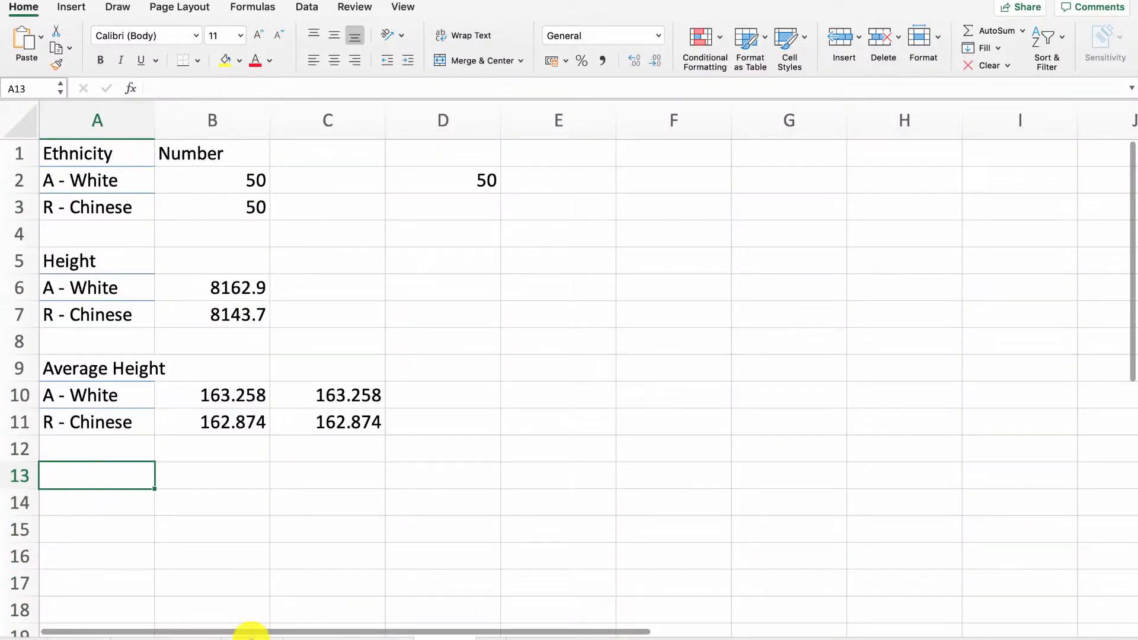
pyautogui.click(252, 635)
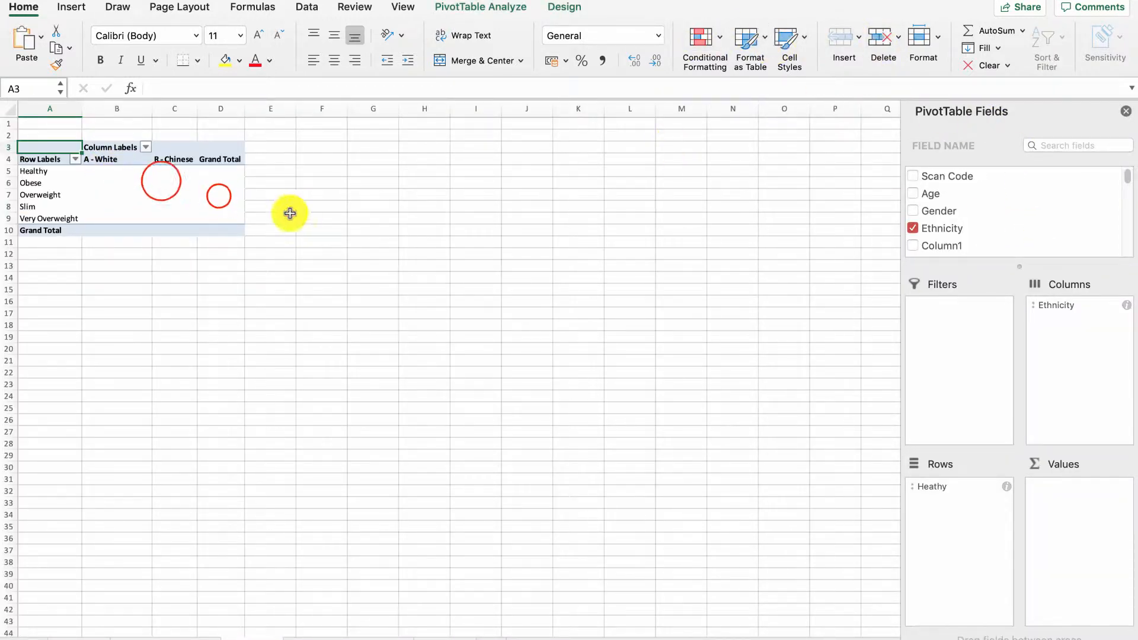
pyautogui.click(219, 196)
pyautogui.click(161, 180)
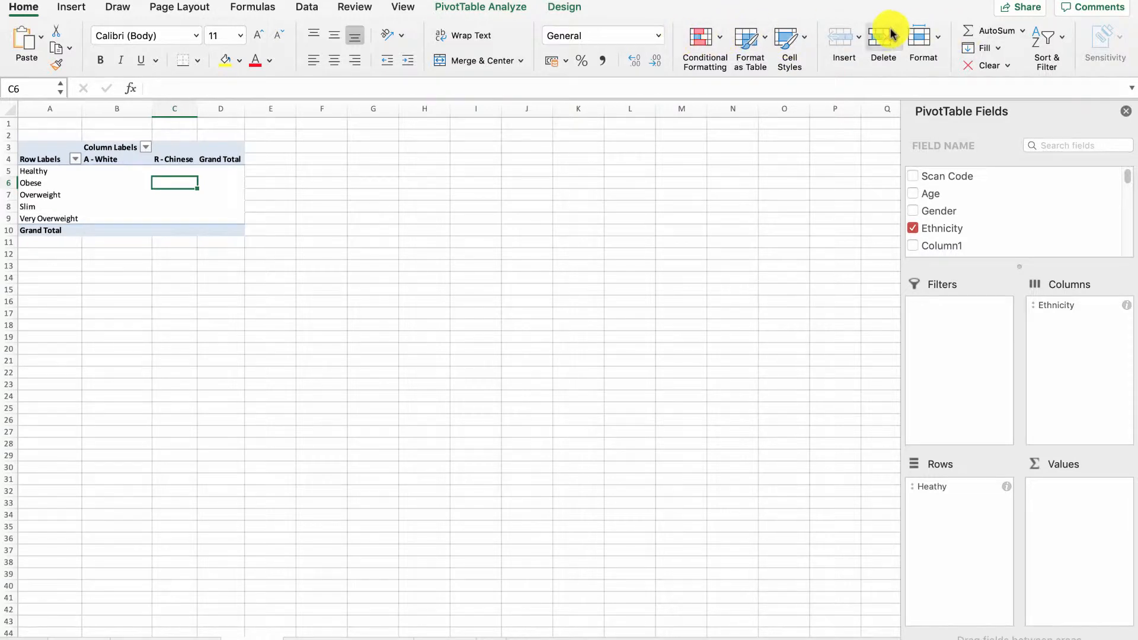
pyautogui.click(107, 171)
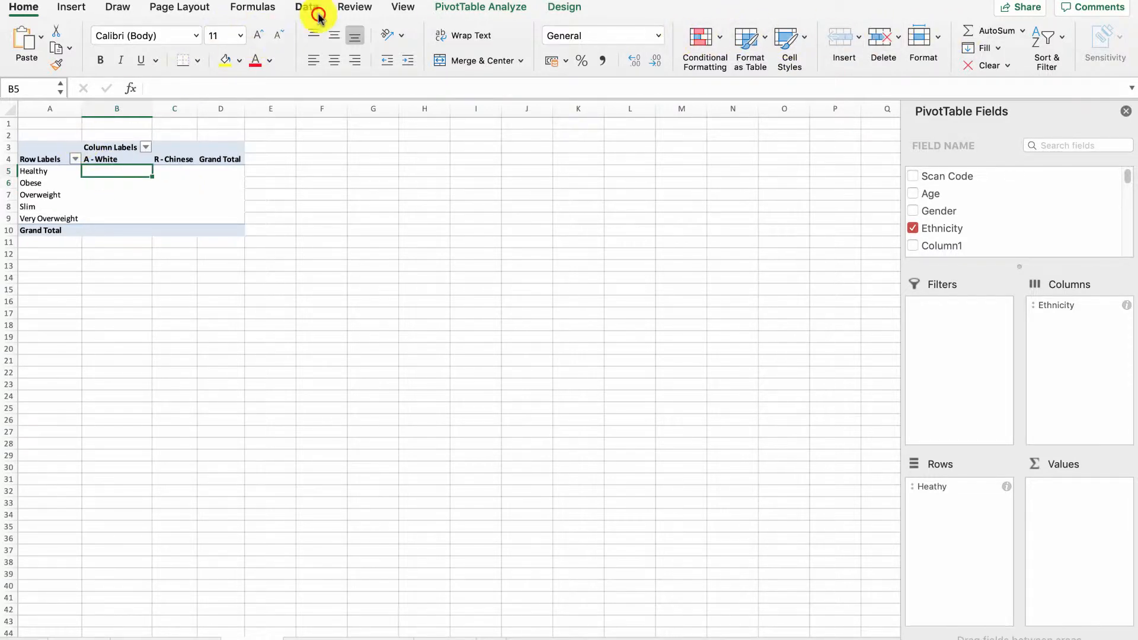
pyautogui.click(313, 10)
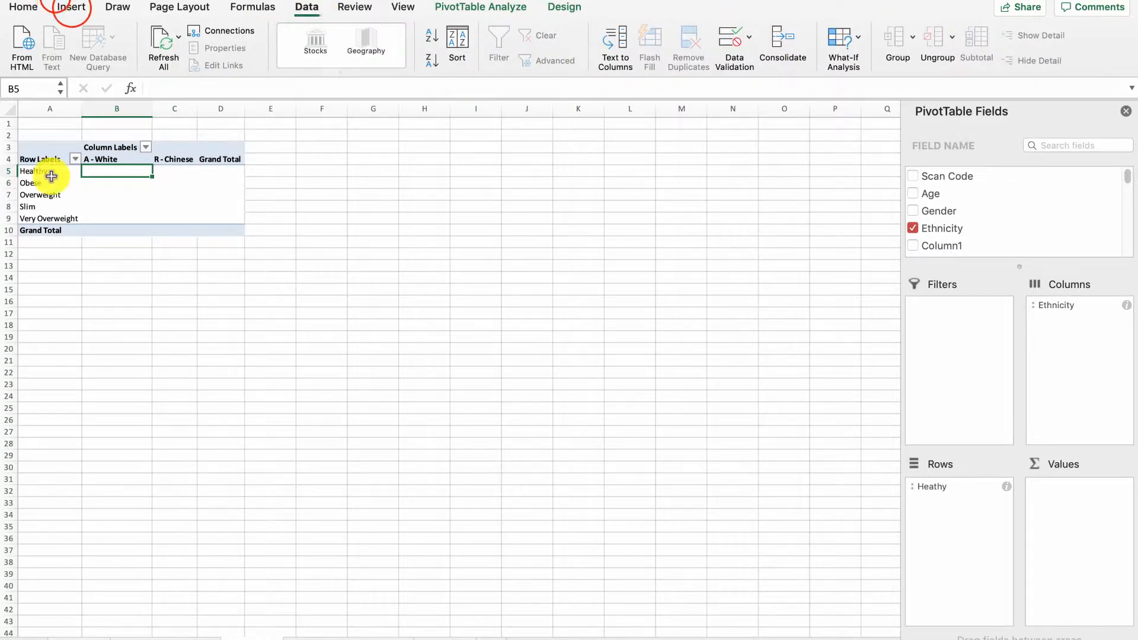
pyautogui.click(70, 7)
pyautogui.click(70, 7)
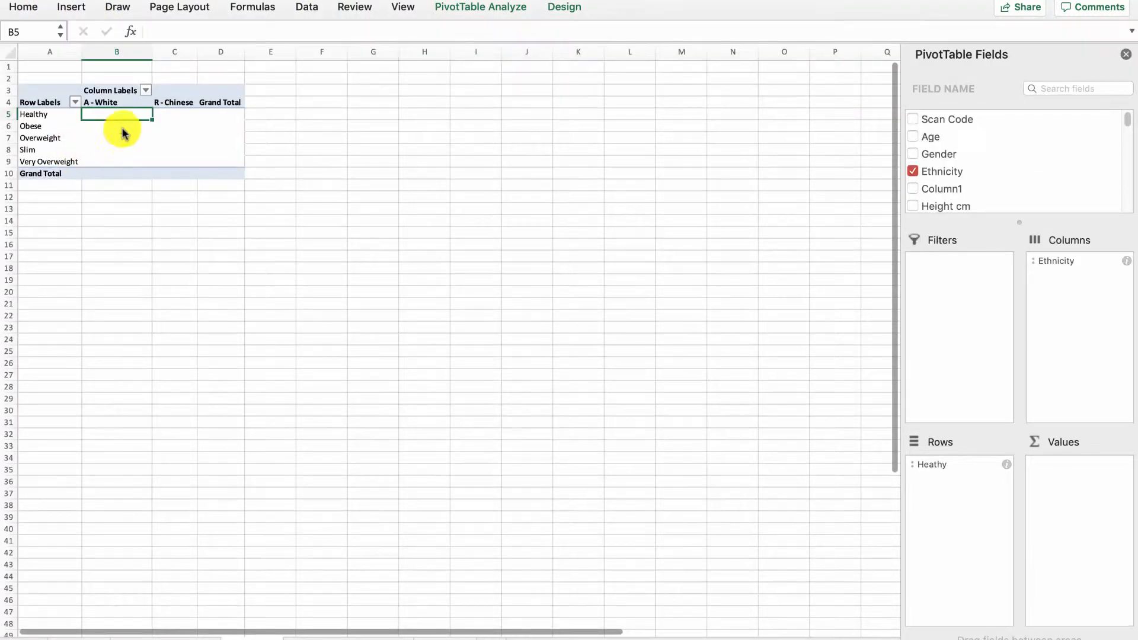
# - Inspect the PivotTable's display and data options, and close them without changing anything
pyautogui.click(122, 126)
pyautogui.rightClick(127, 126)
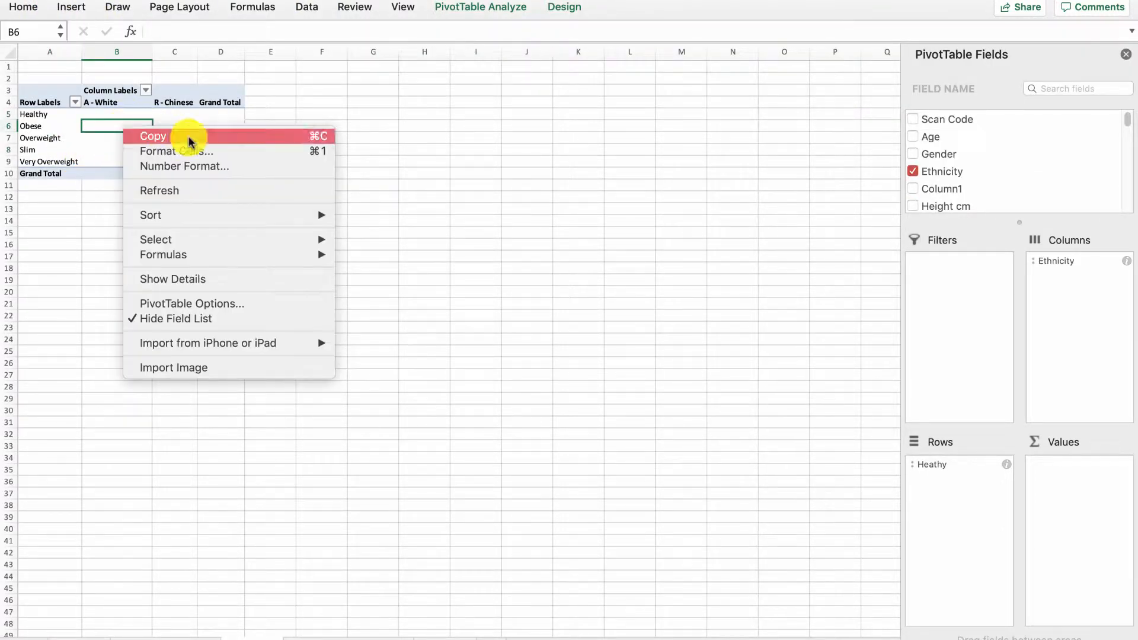
pyautogui.click(615, 291)
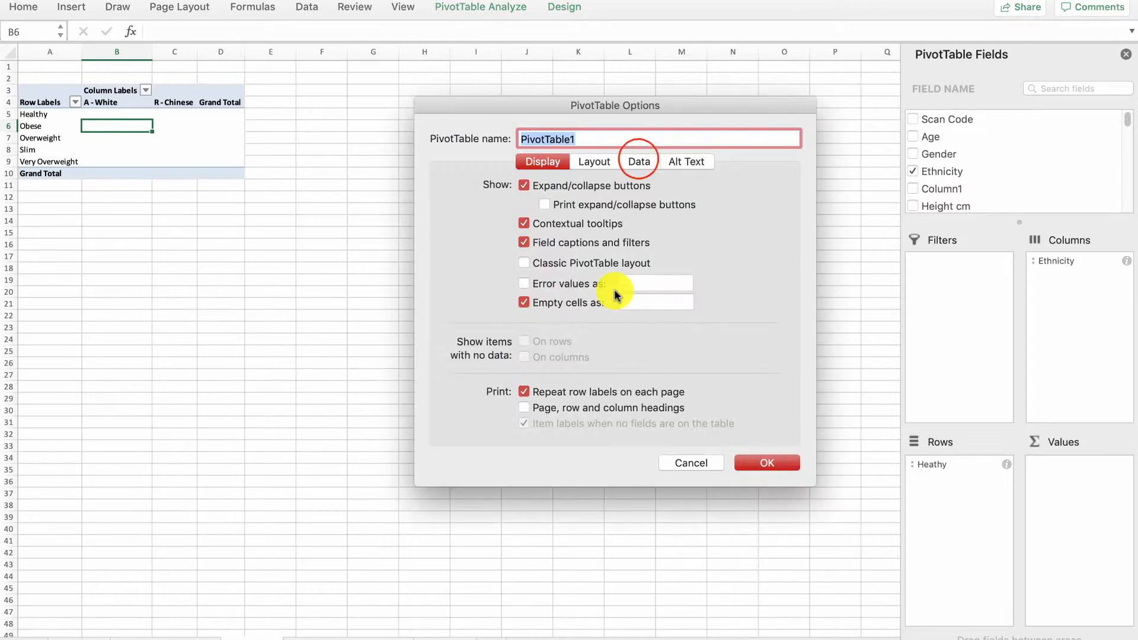
pyautogui.click(639, 162)
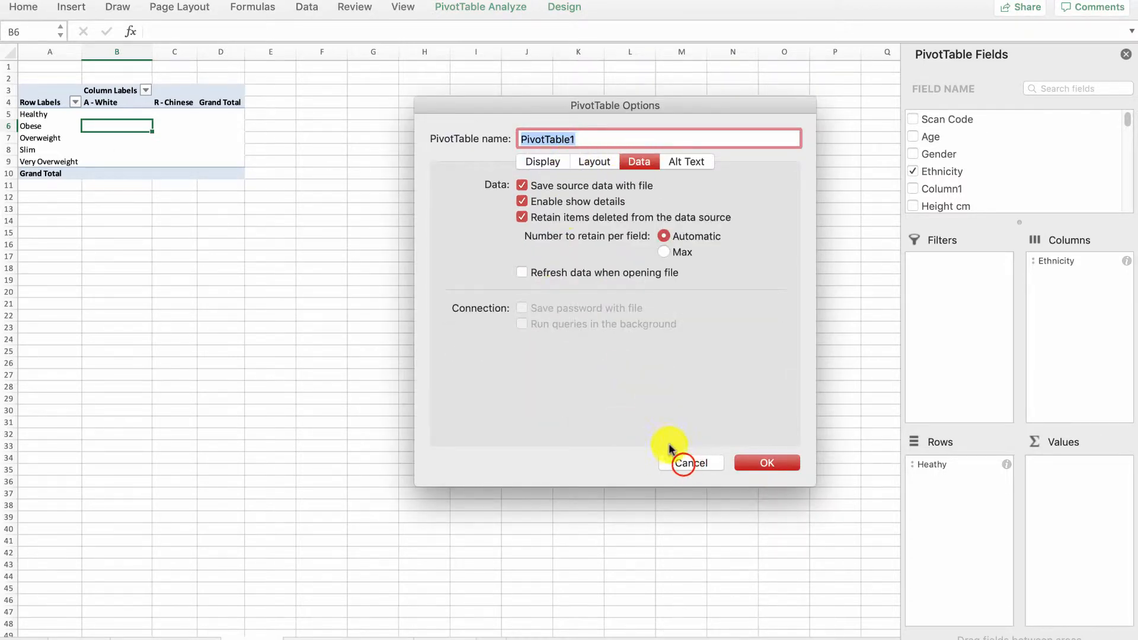
pyautogui.click(682, 463)
# - Delete the worksheet that holds the PivotTable with empty values
pyautogui.rightClick(267, 639)
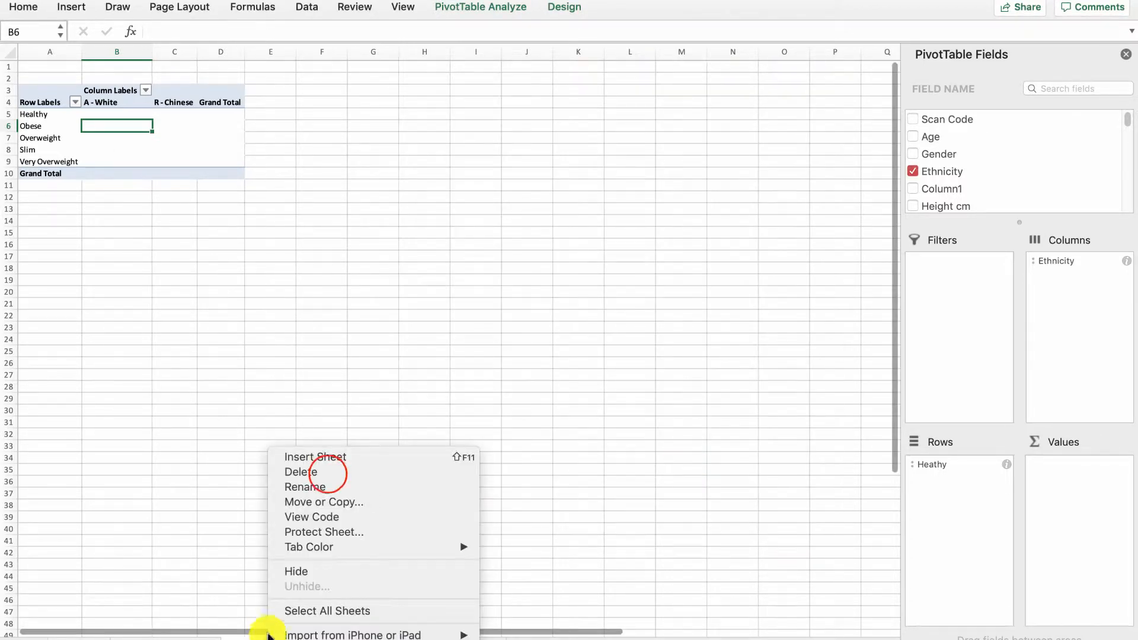
pyautogui.click(328, 475)
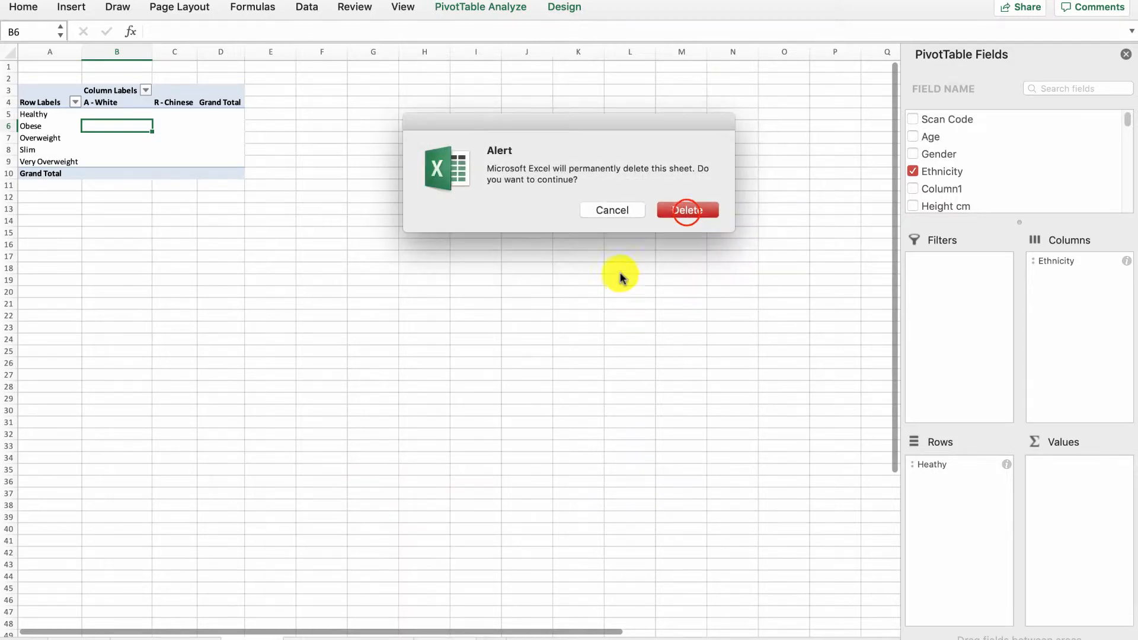
pyautogui.click(686, 211)
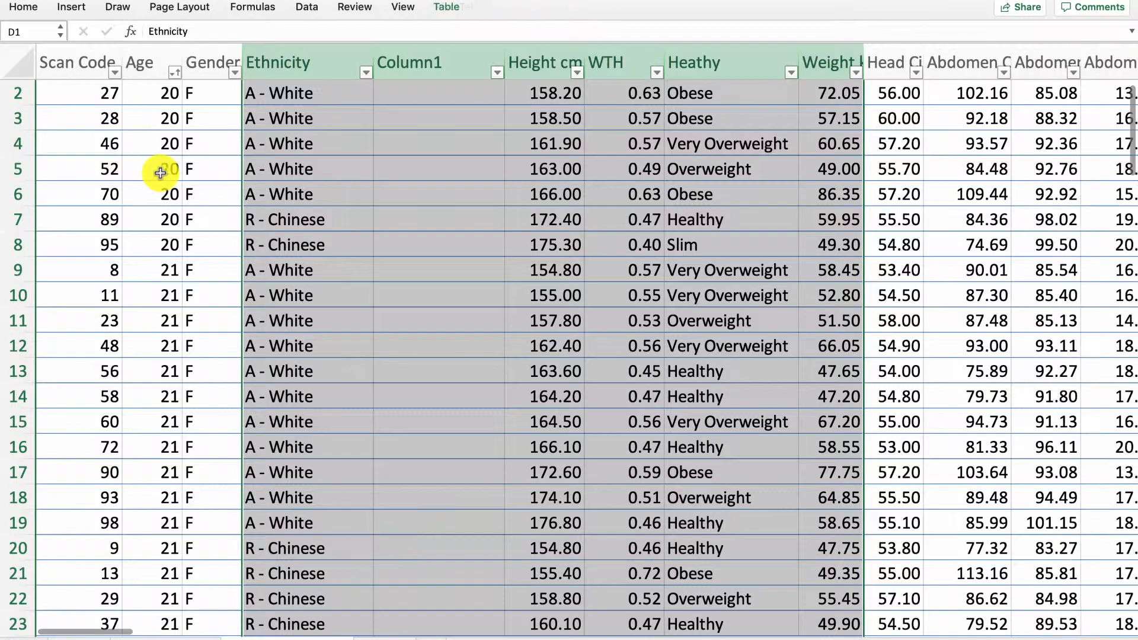
# - Select the table from Scan Code through Weight kg down to row 101 and create a PivotTable from Table1 on a new worksheet
pyautogui.scroll(3, 81, 254)
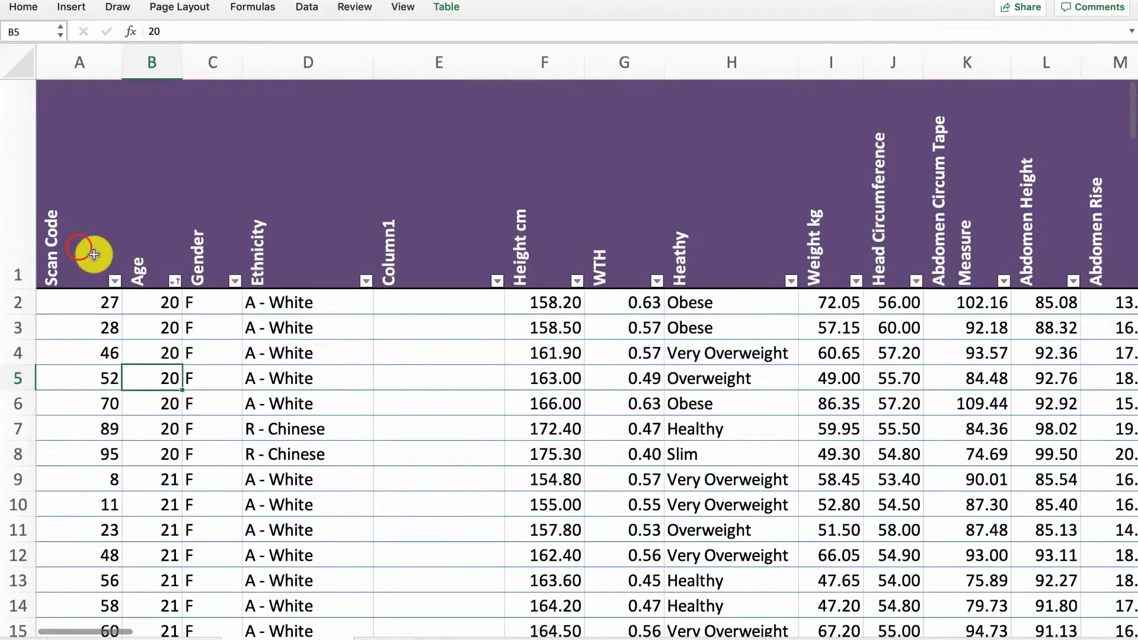
pyautogui.click(79, 247)
pyautogui.moveTo(79, 247)
pyautogui.mouseDown()
pyautogui.moveTo(801, 249)
pyautogui.moveTo(819, 256)
pyautogui.moveTo(841, 629)
pyautogui.moveTo(853, 634)
pyautogui.moveTo(865, 611)
pyautogui.moveTo(853, 619)
pyautogui.moveTo(830, 605)
pyautogui.moveTo(832, 543)
pyautogui.mouseUp()
pyautogui.click(84, 7)
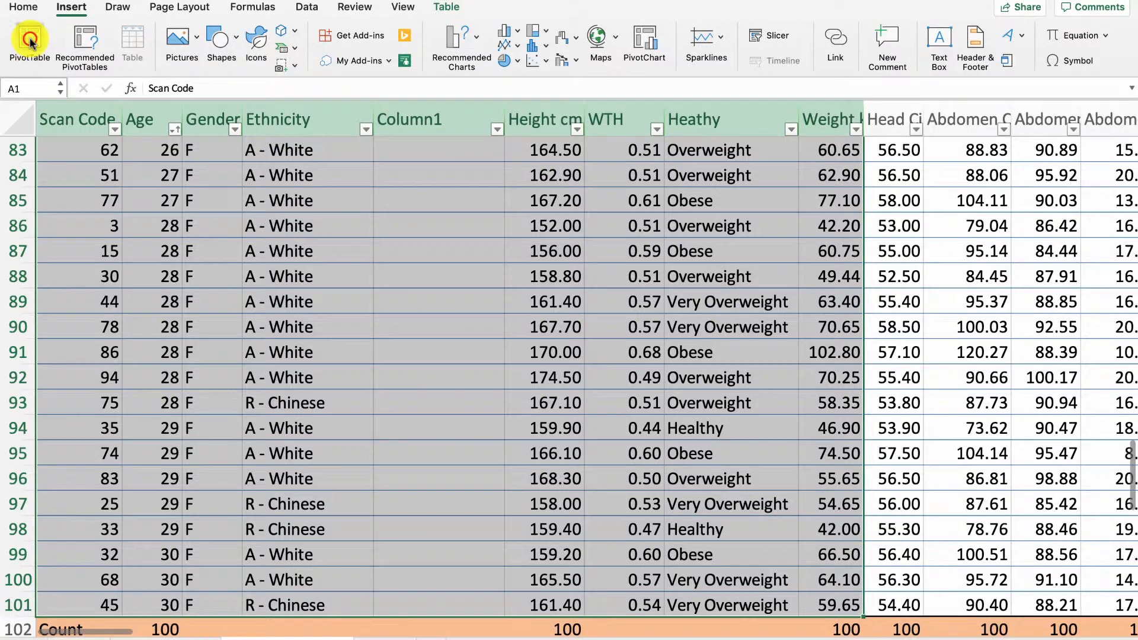
pyautogui.click(30, 39)
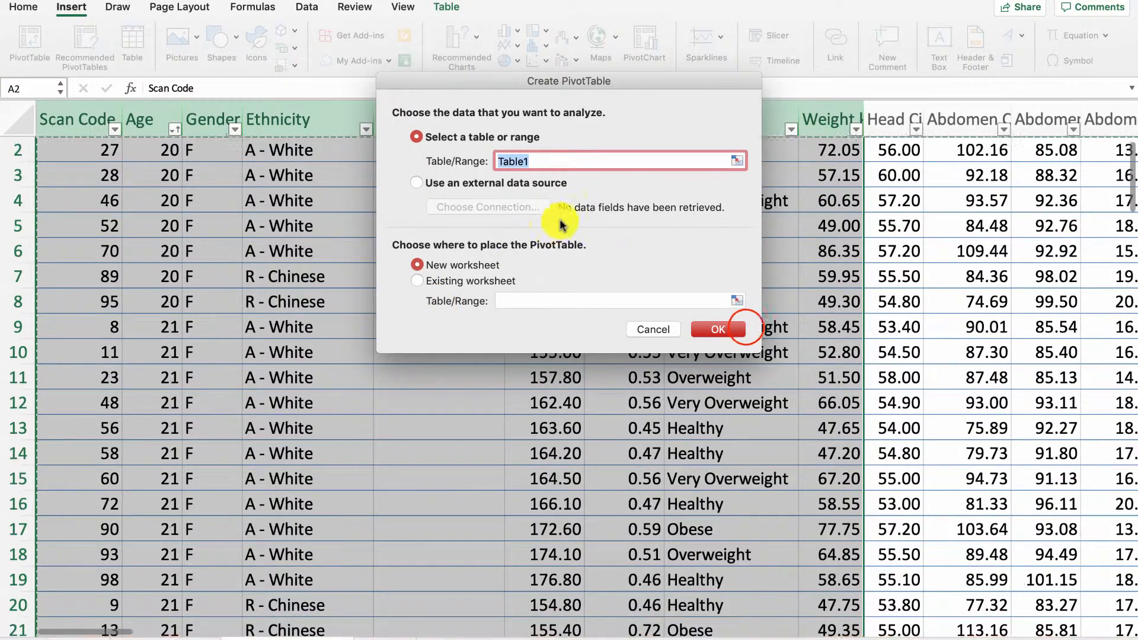
pyautogui.click(739, 334)
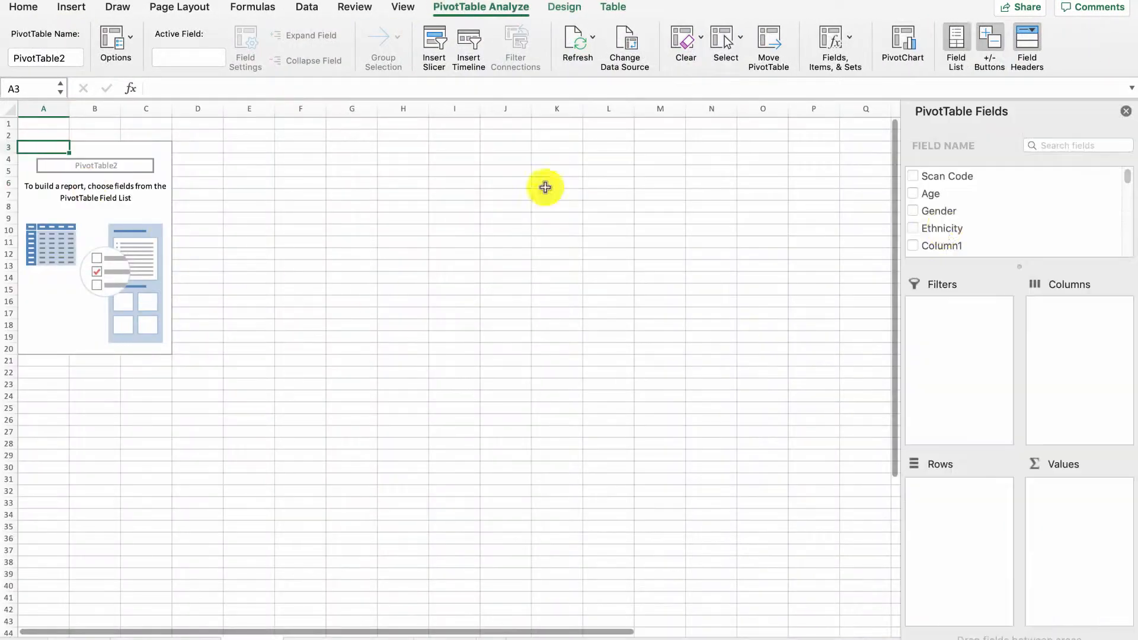
# - Place Ethnicity in the PivotTable's rows and Heathy in its columns
pyautogui.click(941, 229)
pyautogui.click(936, 227)
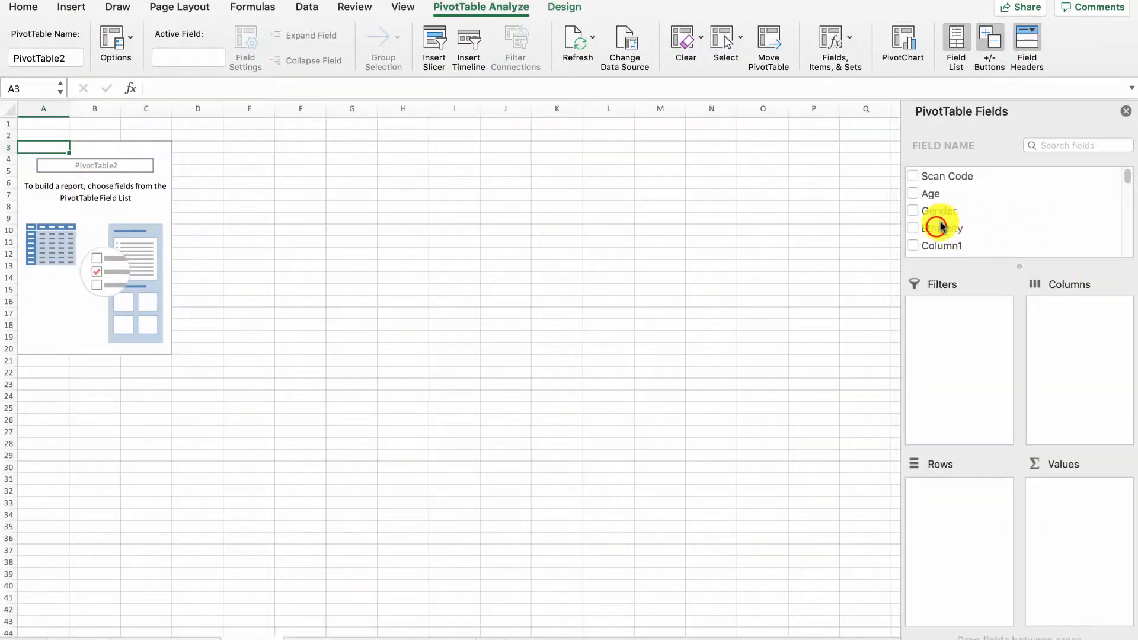
pyautogui.moveTo(940, 227); pyautogui.dragTo(984, 487)
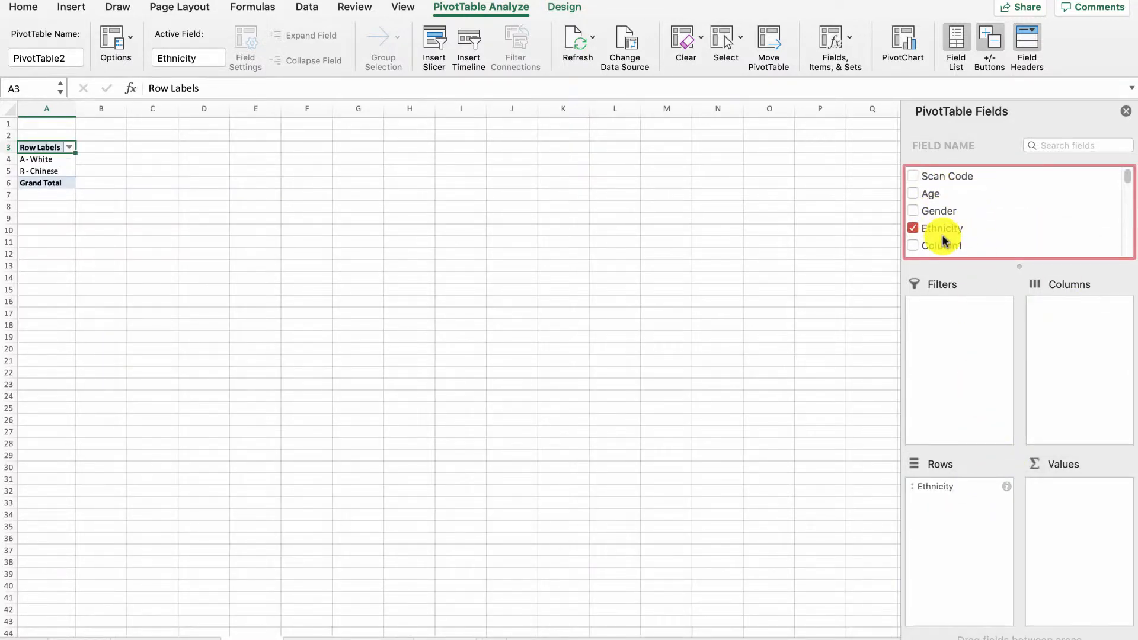
pyautogui.scroll(-3, 942, 240)
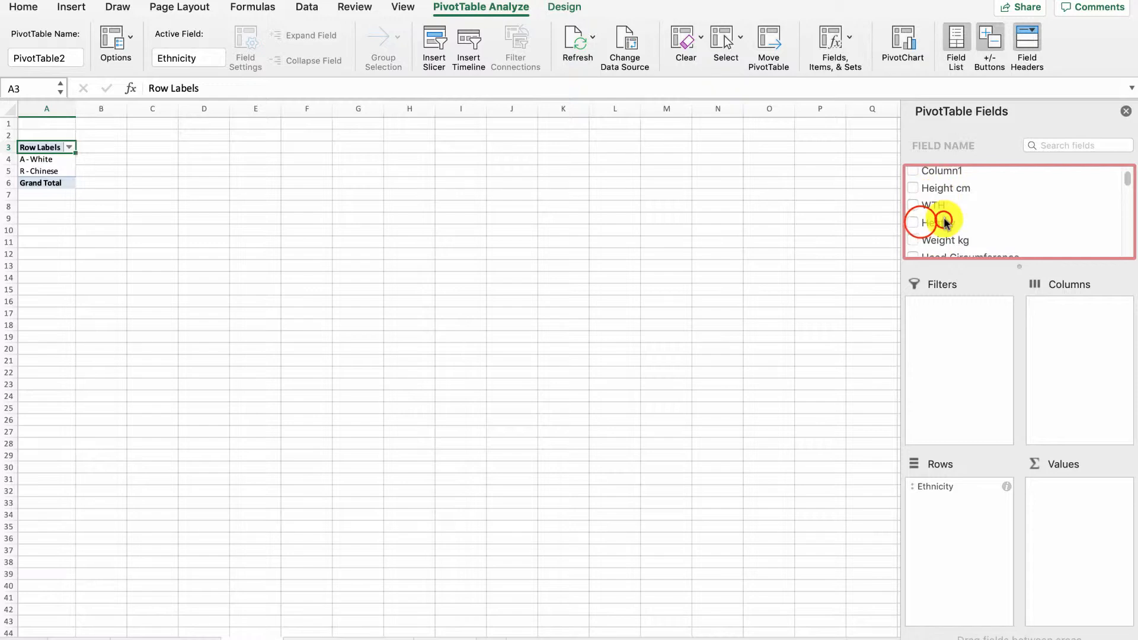
pyautogui.click(922, 224)
pyautogui.moveTo(921, 224)
pyautogui.mouseDown()
pyautogui.moveTo(1070, 316)
pyautogui.moveTo(963, 230)
pyautogui.moveTo(925, 230)
pyautogui.moveTo(1079, 310)
pyautogui.moveTo(1002, 278)
pyautogui.mouseUp()
pyautogui.scroll(20, 960, 230)
pyautogui.scroll(-3, 955, 231)
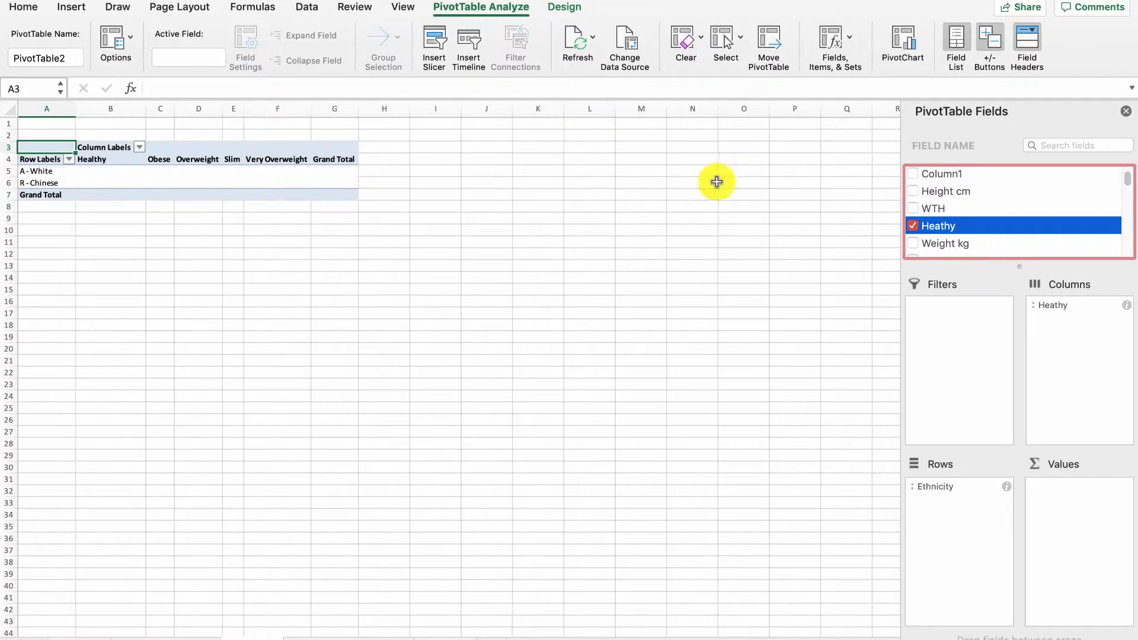
# - Add Scan Code to the PivotTable's values and summarise it by Count
pyautogui.scroll(5, 930, 183)
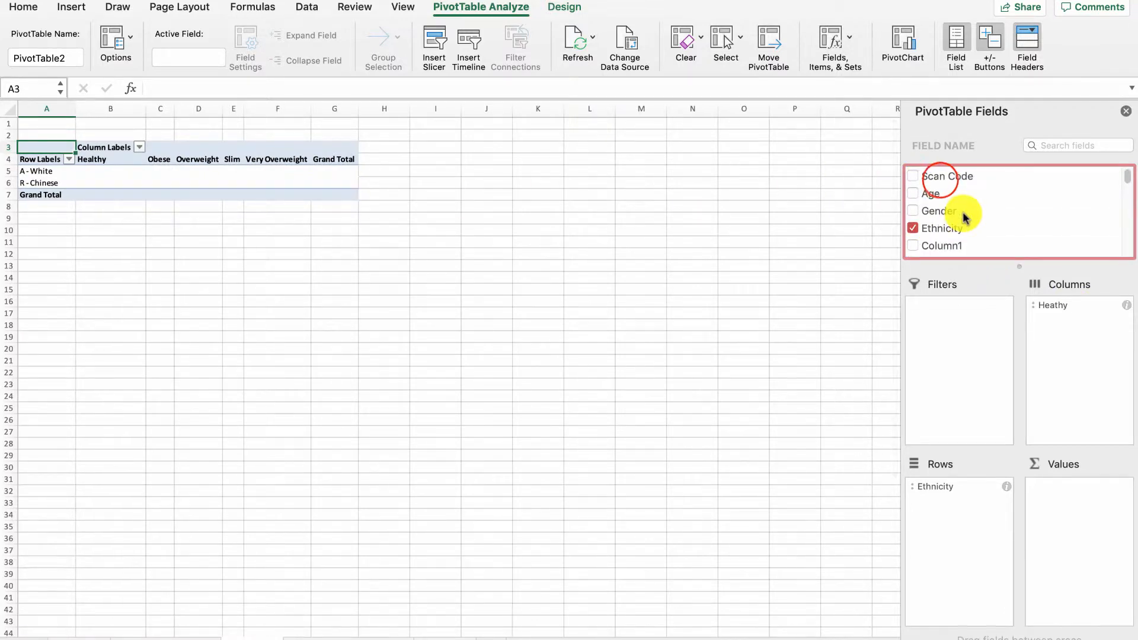
pyautogui.moveTo(935, 177); pyautogui.dragTo(1064, 500)
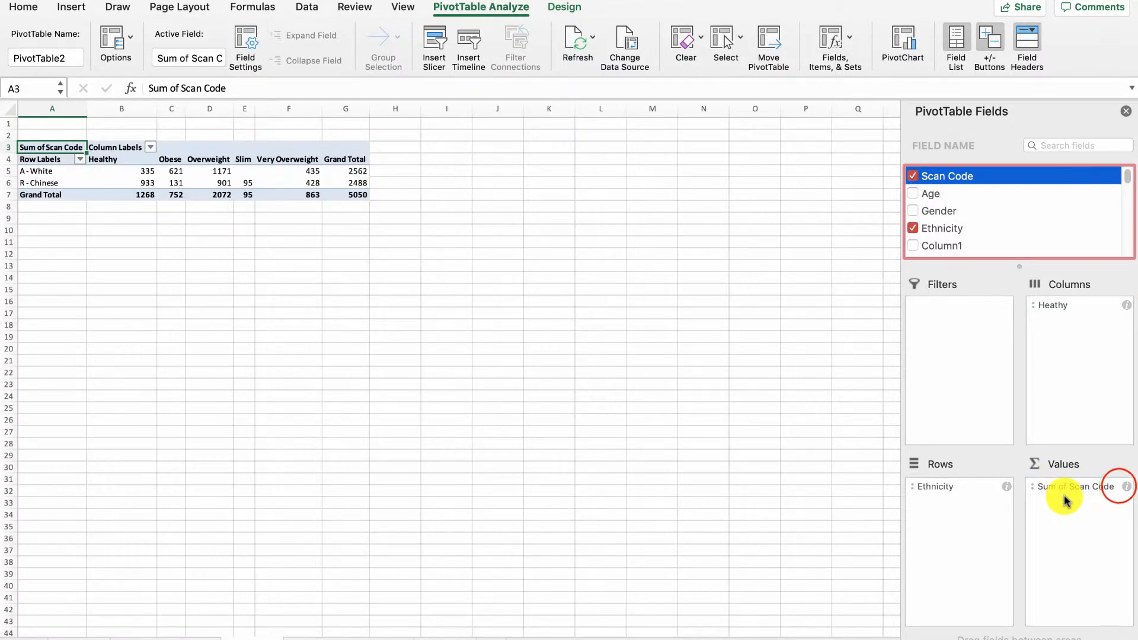
pyautogui.click(1127, 486)
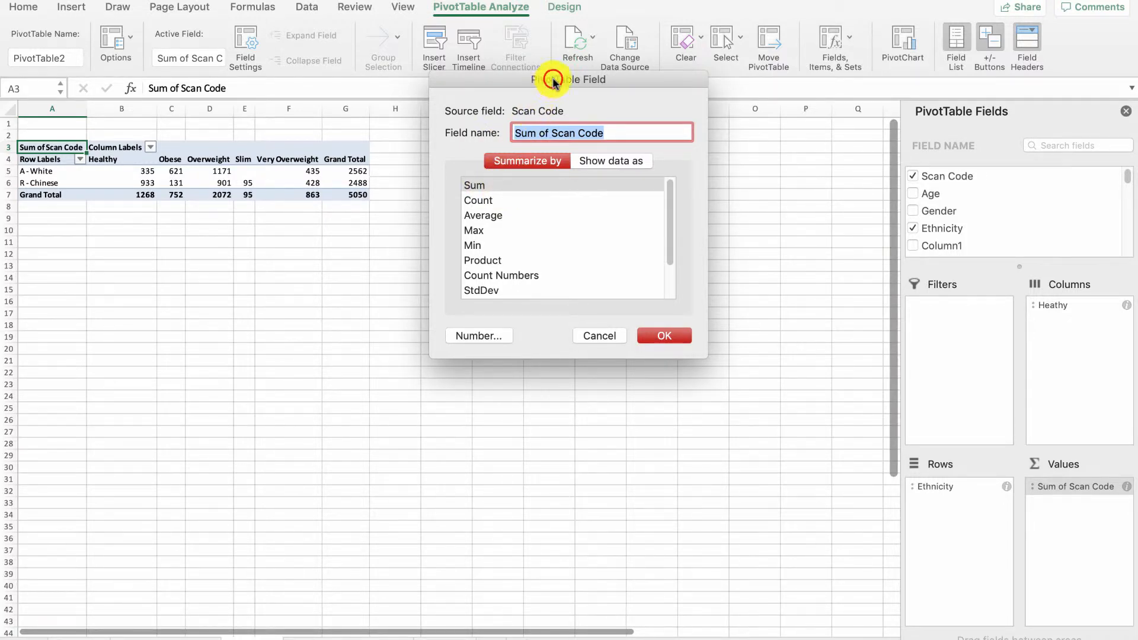
pyautogui.moveTo(553, 81); pyautogui.dragTo(519, 81)
pyautogui.click(452, 198)
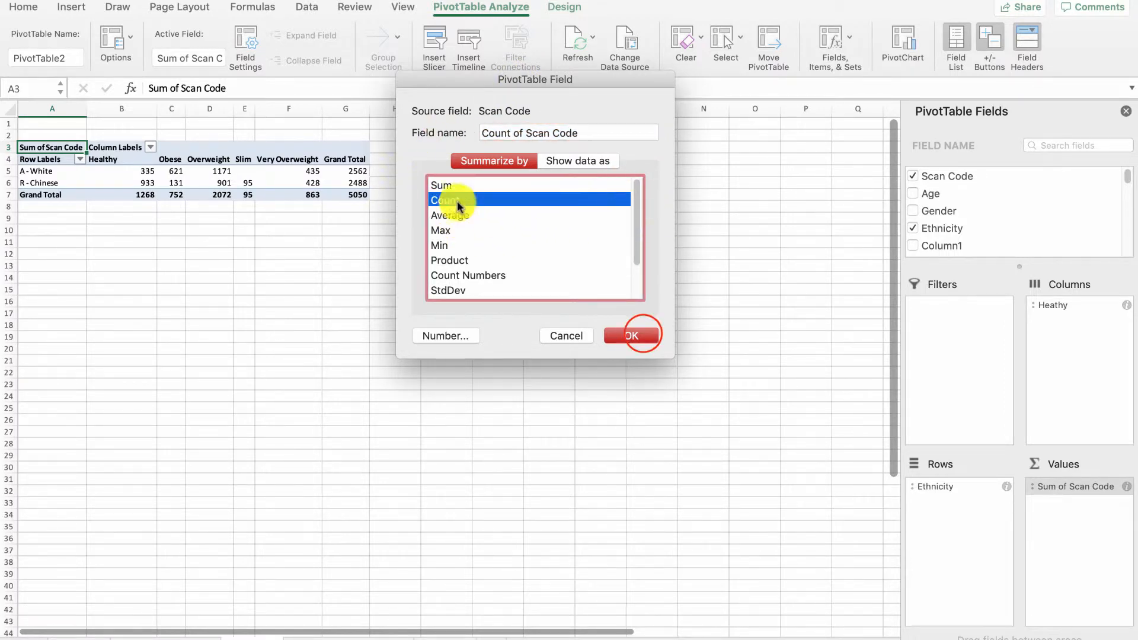
pyautogui.click(644, 334)
pyautogui.click(214, 241)
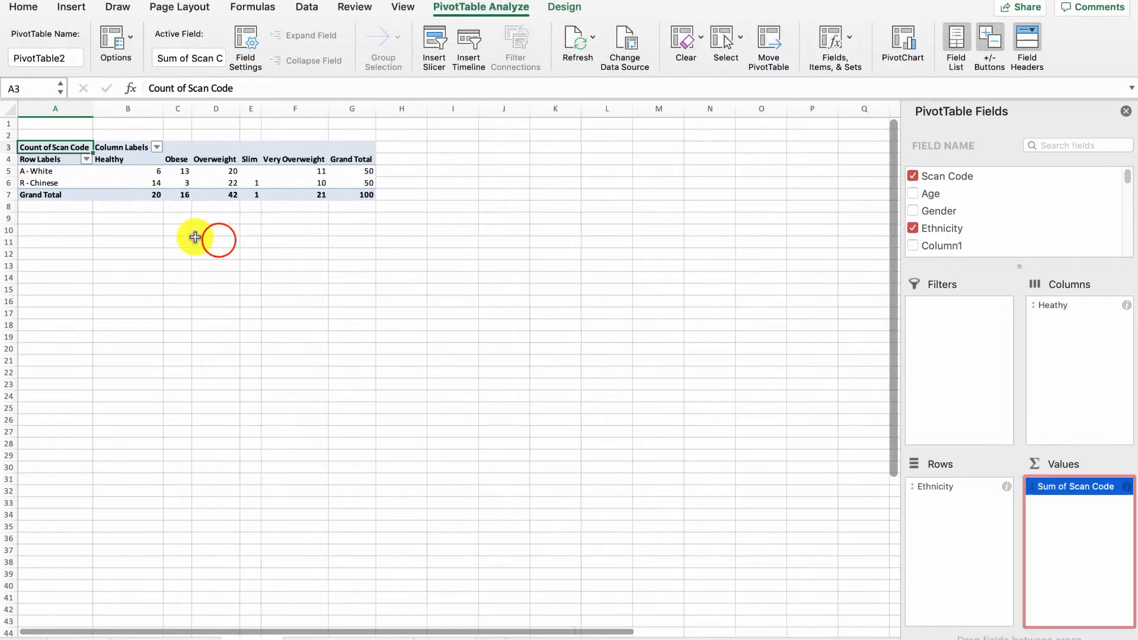
# - Compare the Healthy, Obese and Slim counts between the A - White and R - Chinese rows of the PivotTable
pyautogui.click(63, 172)
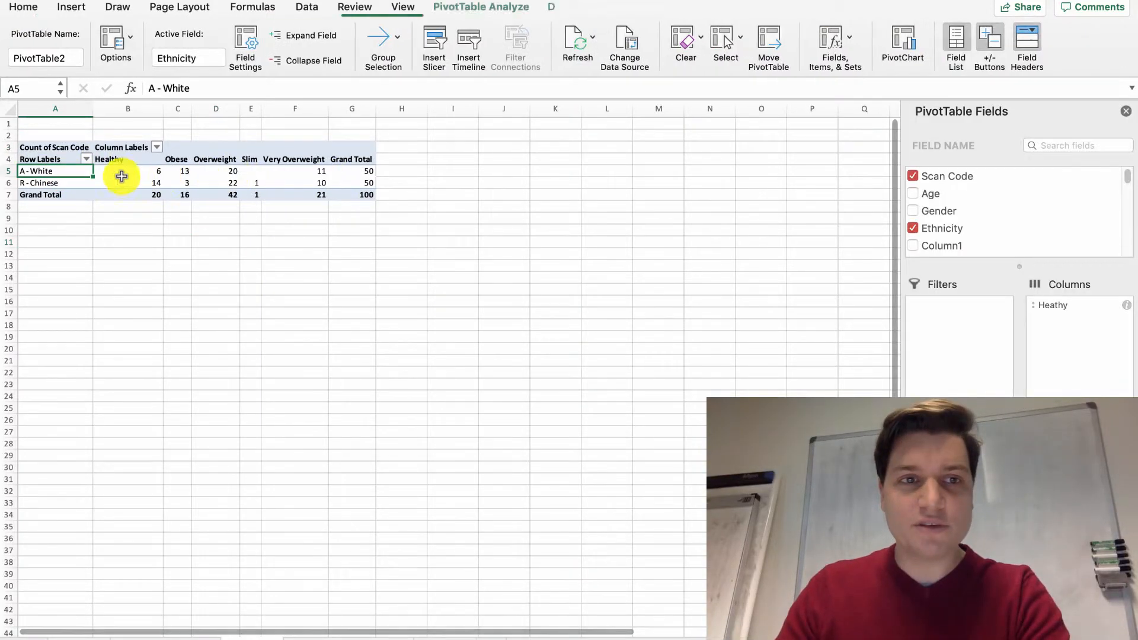
pyautogui.click(131, 159)
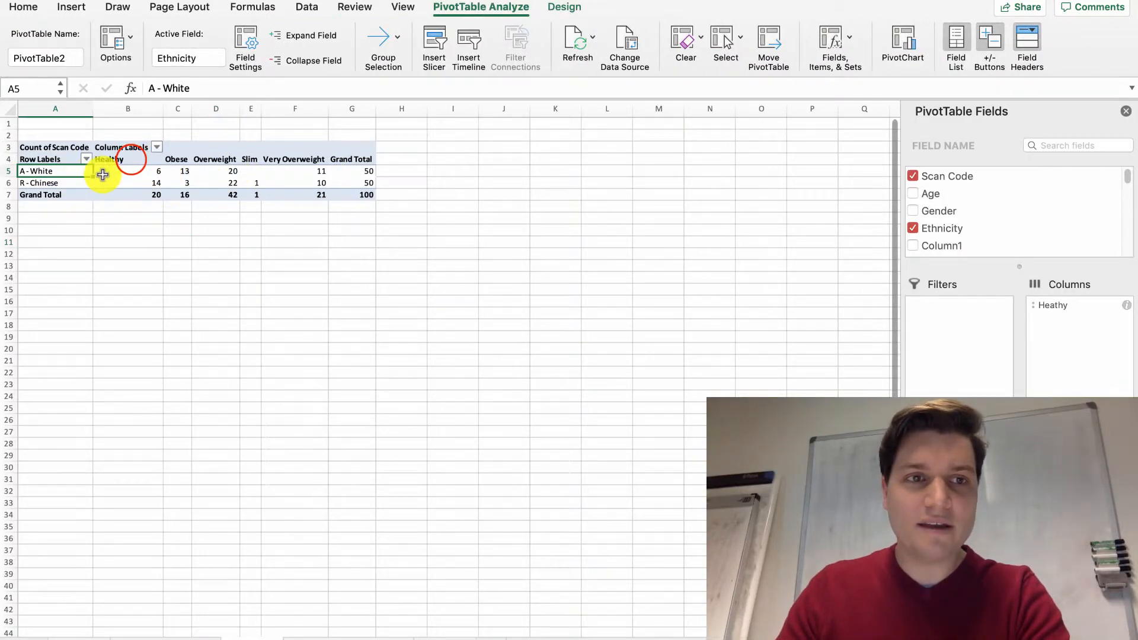
pyautogui.click(177, 160)
pyautogui.click(35, 183)
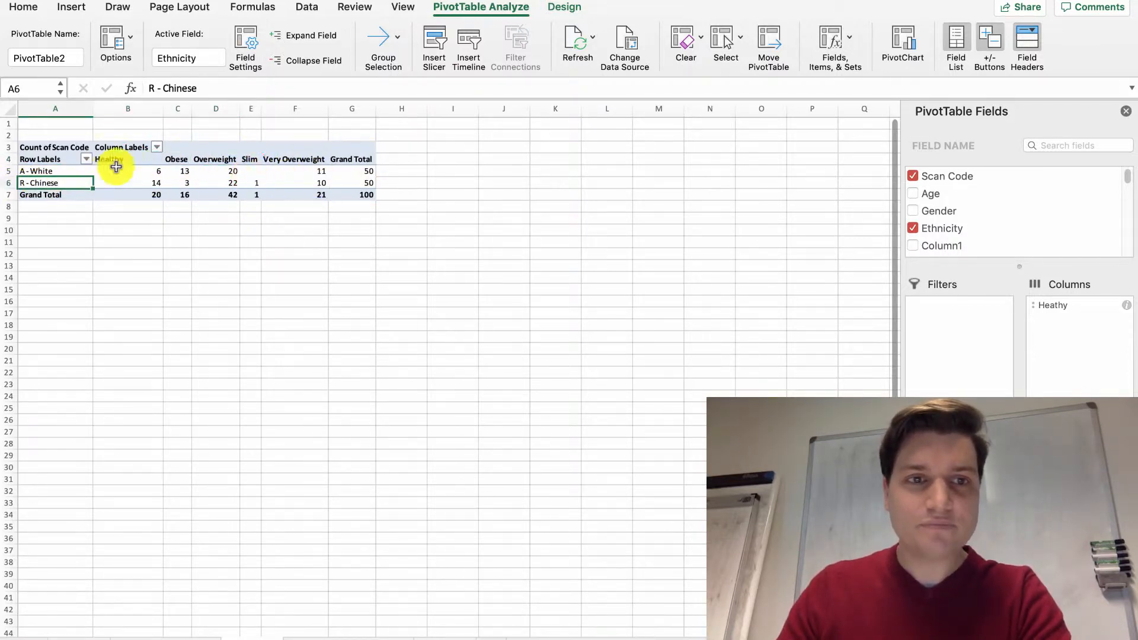
pyautogui.click(252, 173)
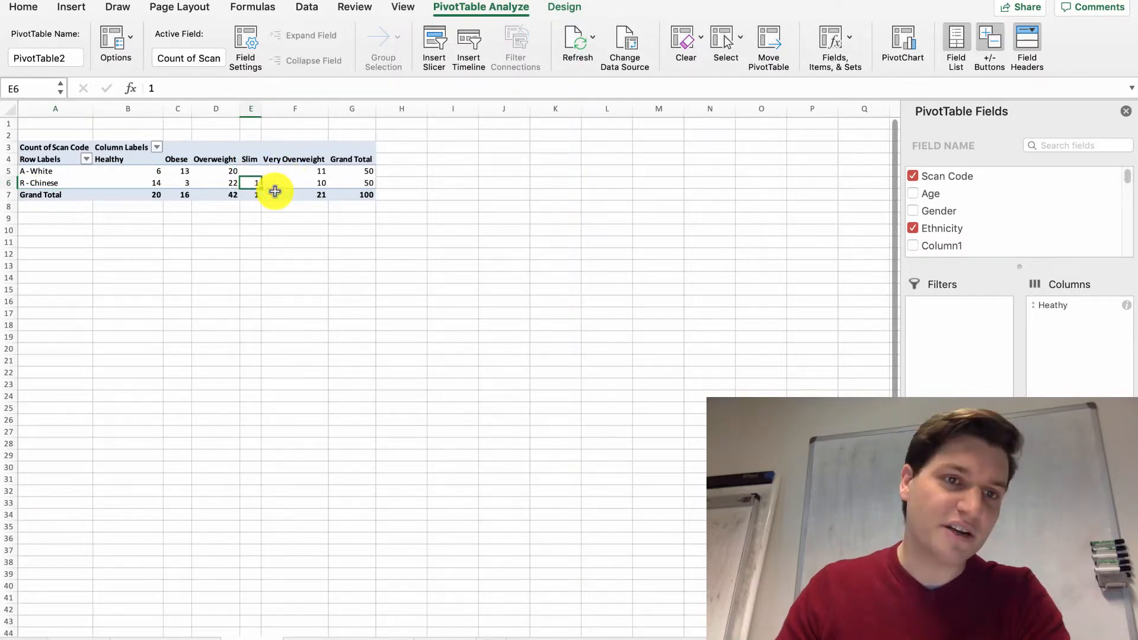
pyautogui.click(181, 172)
pyautogui.click(178, 182)
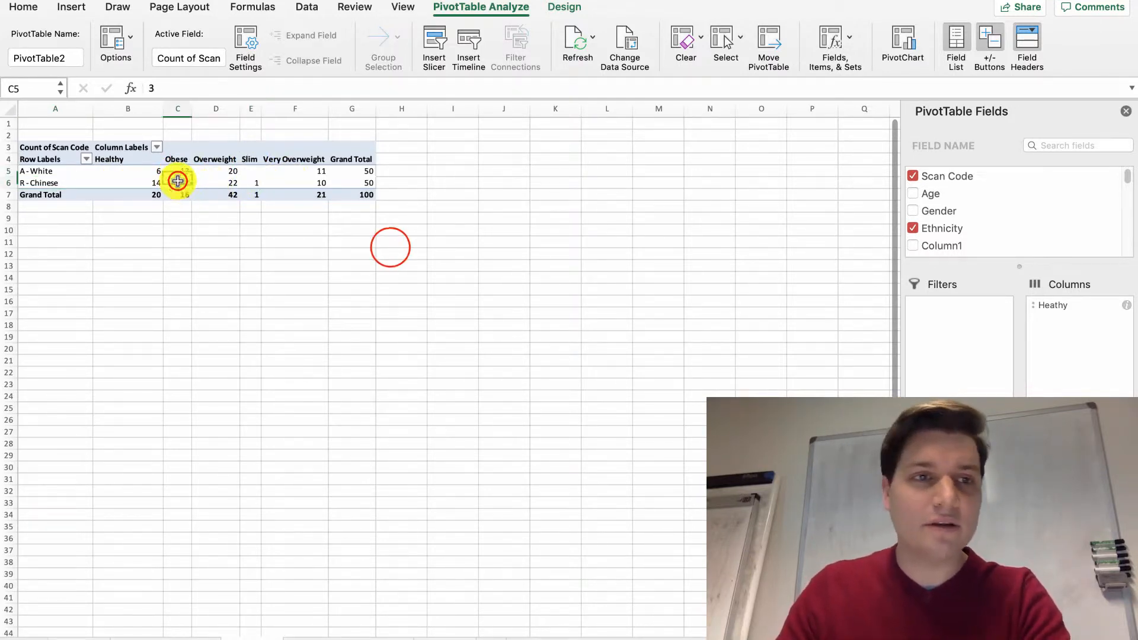
pyautogui.click(390, 247)
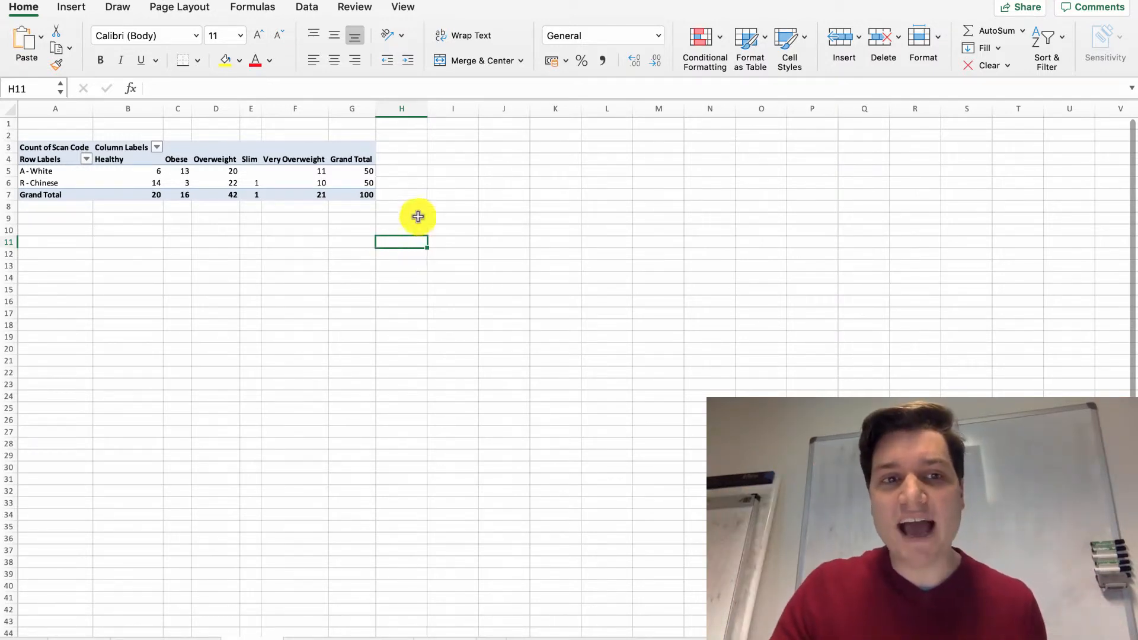
# - Insert a clustered column chart from PivotTable cells A4:F6, leaving out the grand totals
pyautogui.click(319, 183)
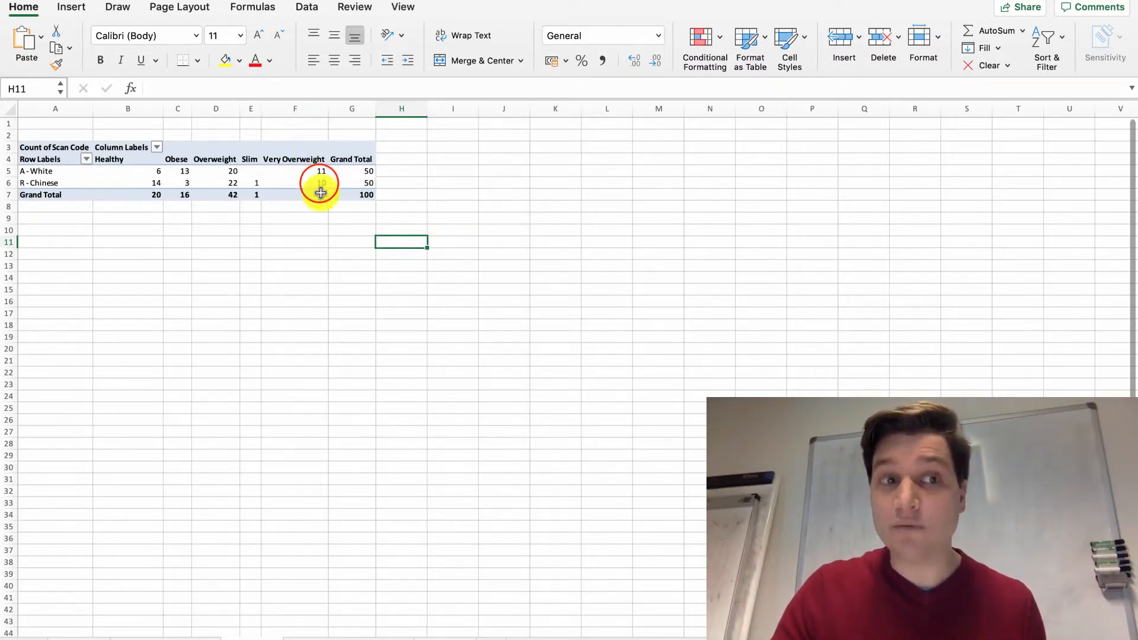
pyautogui.moveTo(320, 190); pyautogui.dragTo(41, 157)
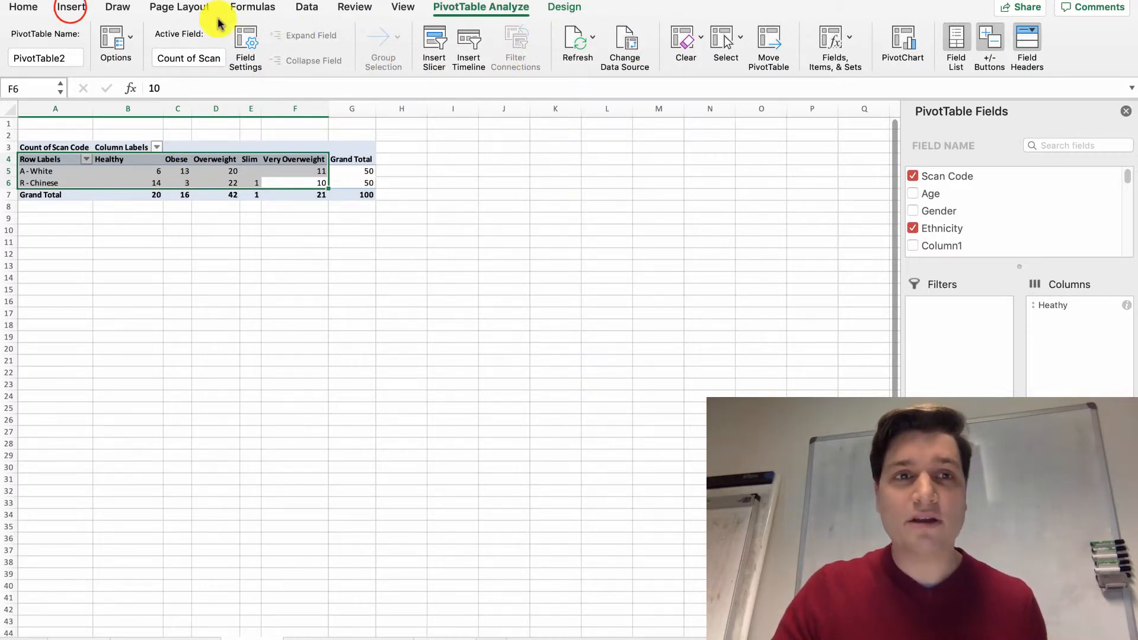
pyautogui.click(70, 8)
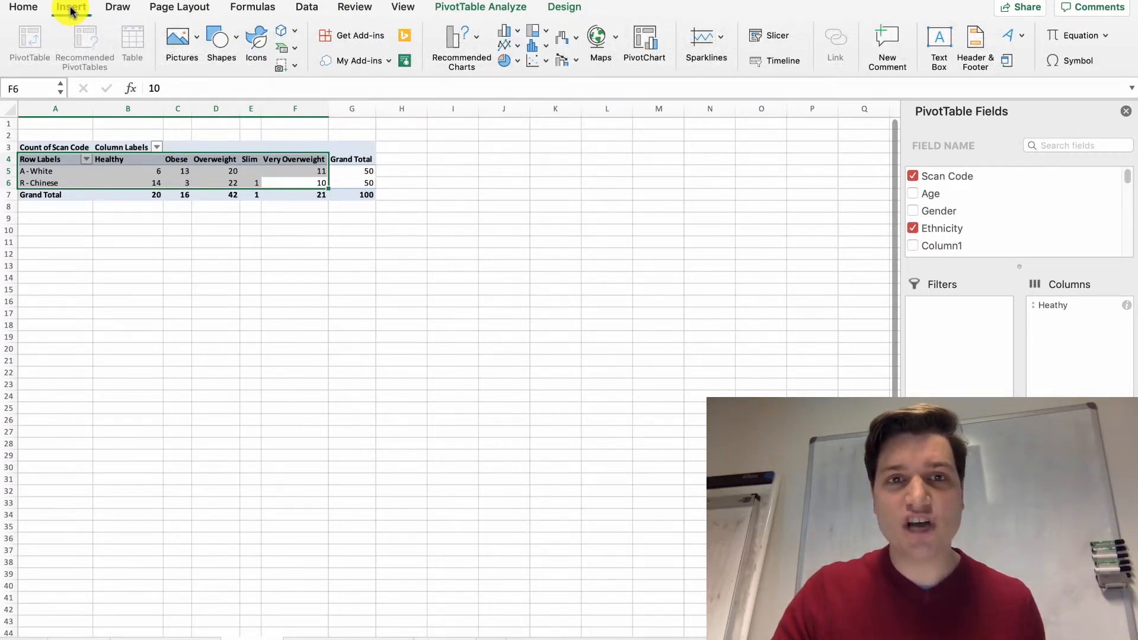
pyautogui.click(513, 31)
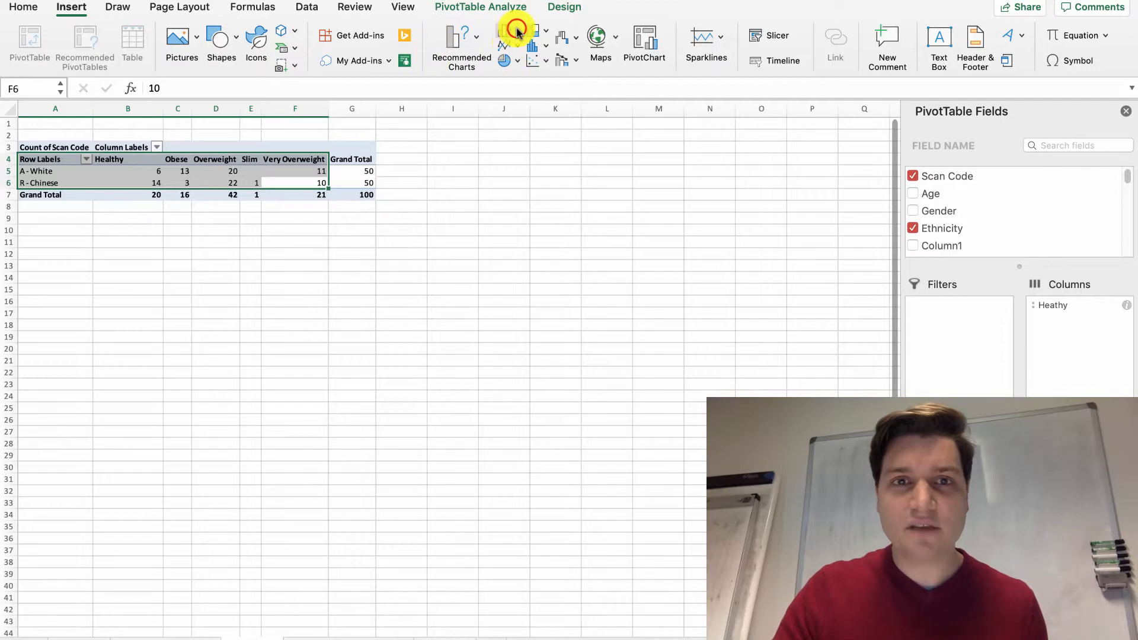
pyautogui.click(508, 98)
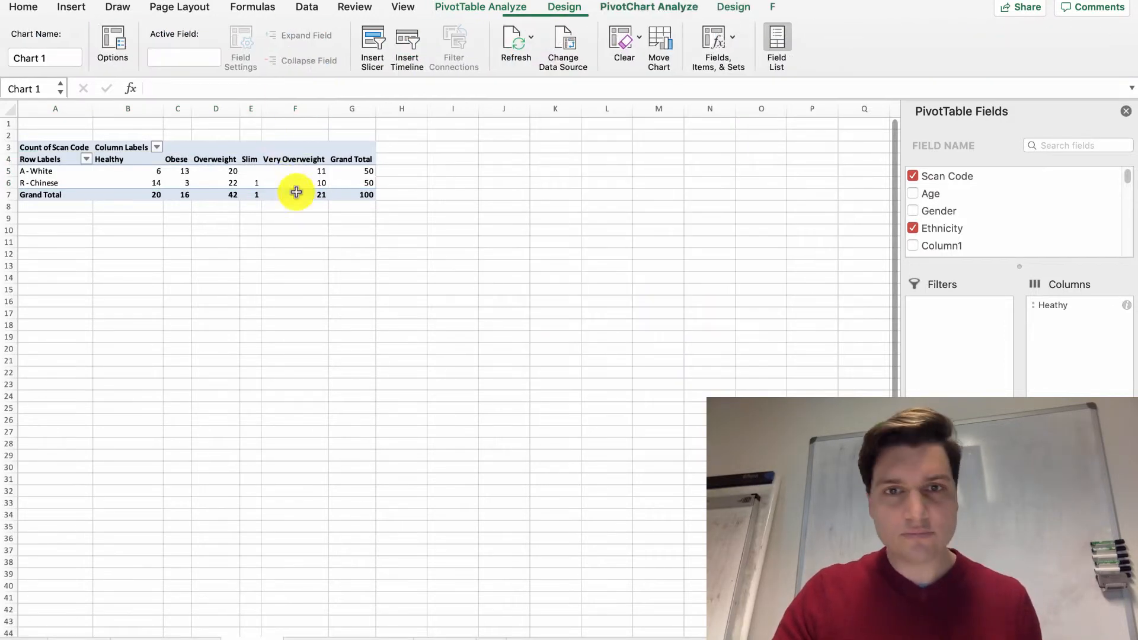
# - Move the chart directly beneath the PivotTable, enlarge it to reach column K and about row 41, and deselect it
pyautogui.click(314, 290)
pyautogui.moveTo(314, 288); pyautogui.dragTo(42, 208)
pyautogui.moveTo(599, 464); pyautogui.dragTo(582, 605)
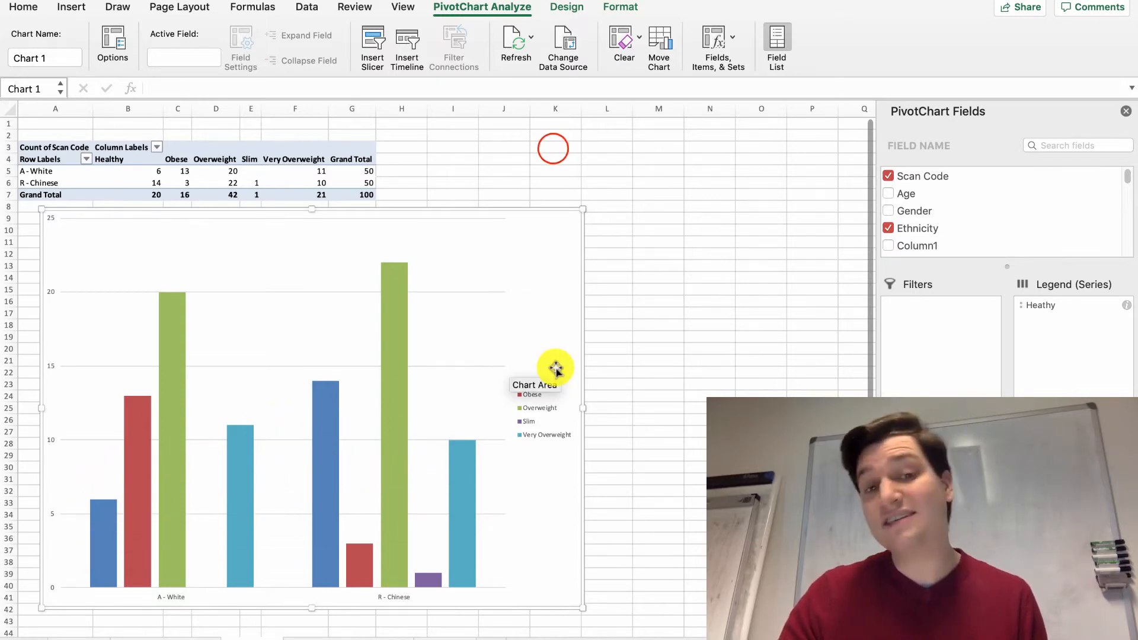
pyautogui.click(553, 148)
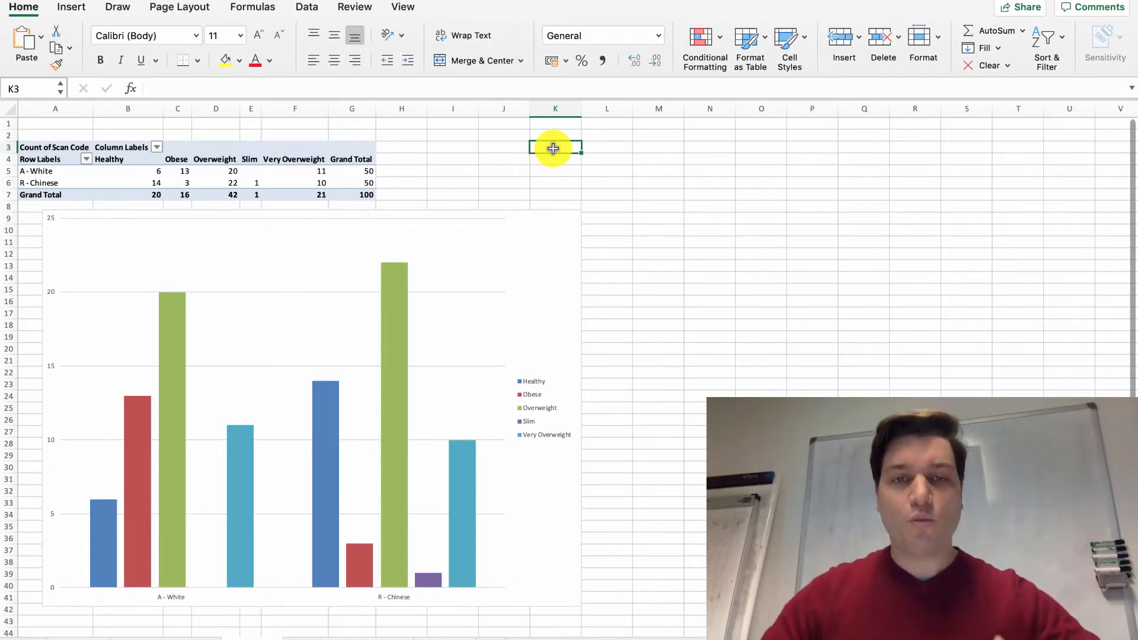